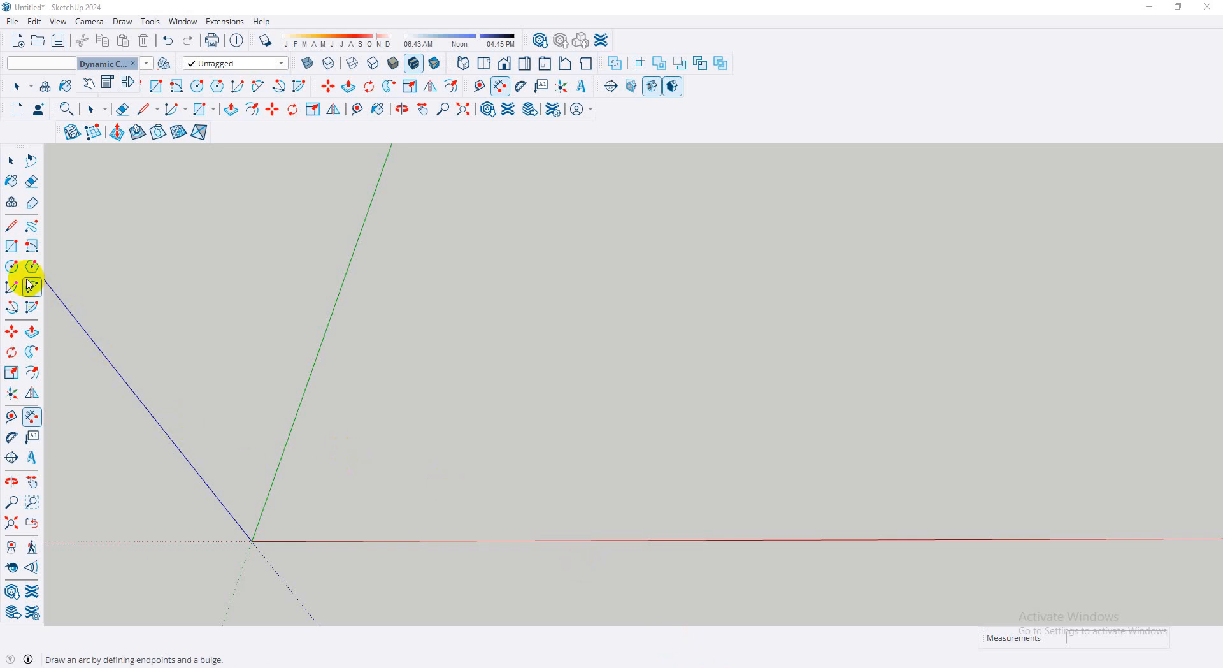
# - Draw a ground rectangle about 169' 8" by 66' 10" beside the green axis, with its long sides along the red axis
pyautogui.click(11, 248)
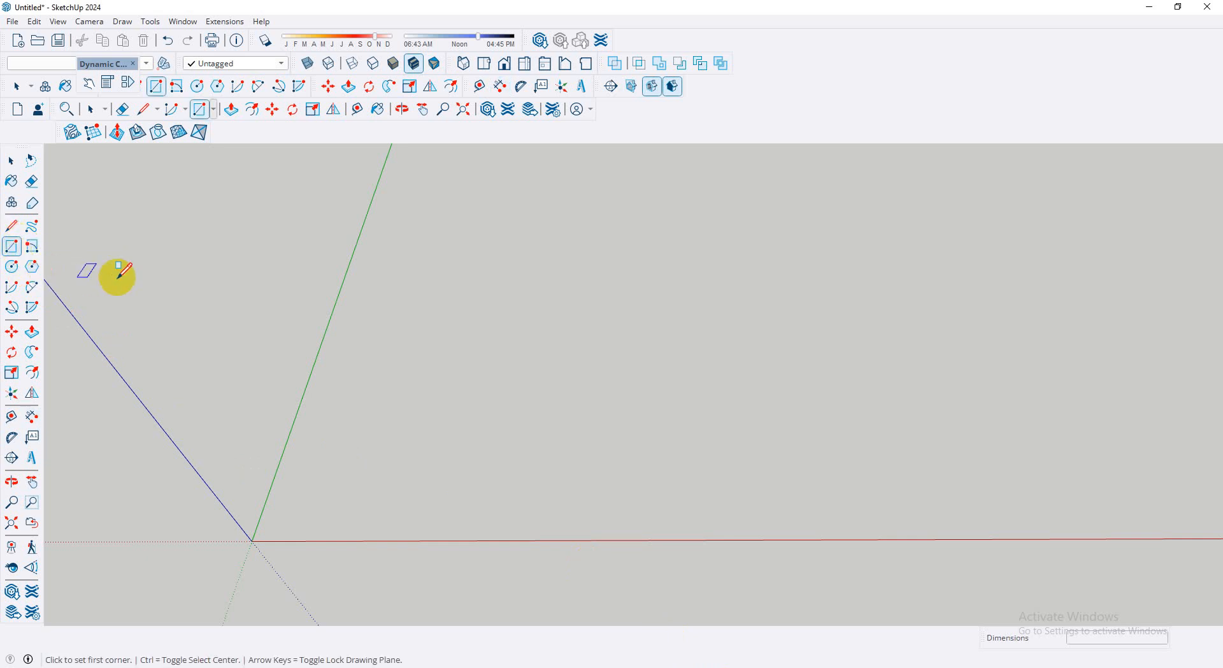
pyautogui.click(503, 247)
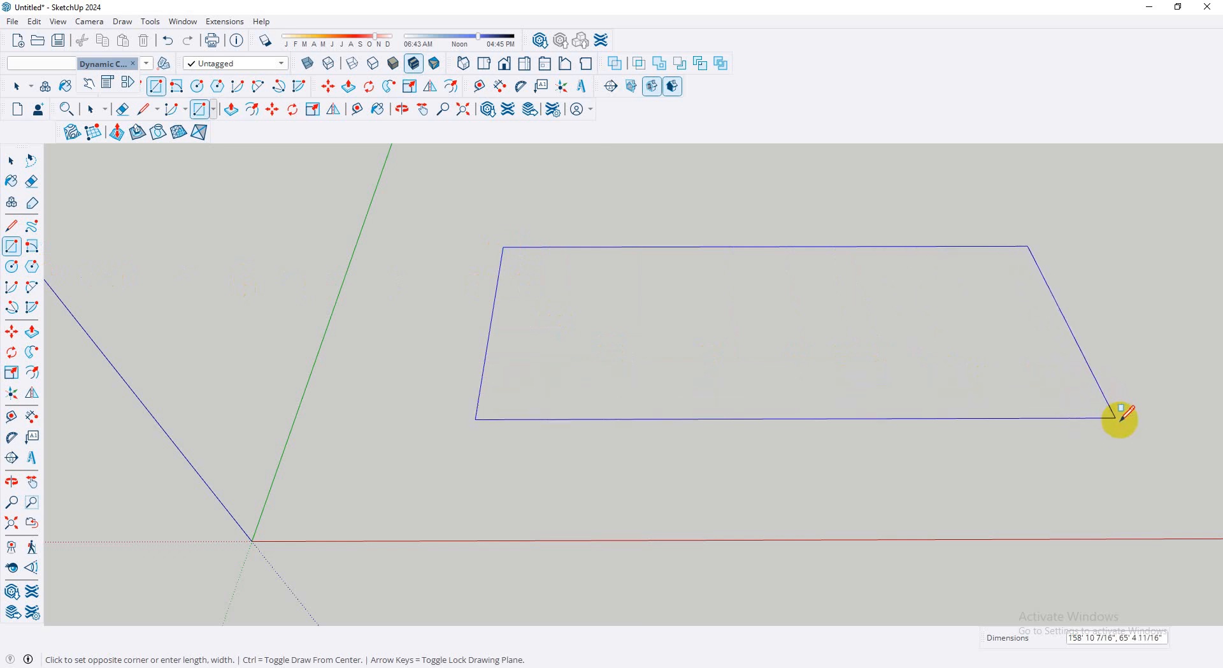
pyautogui.click(1161, 421)
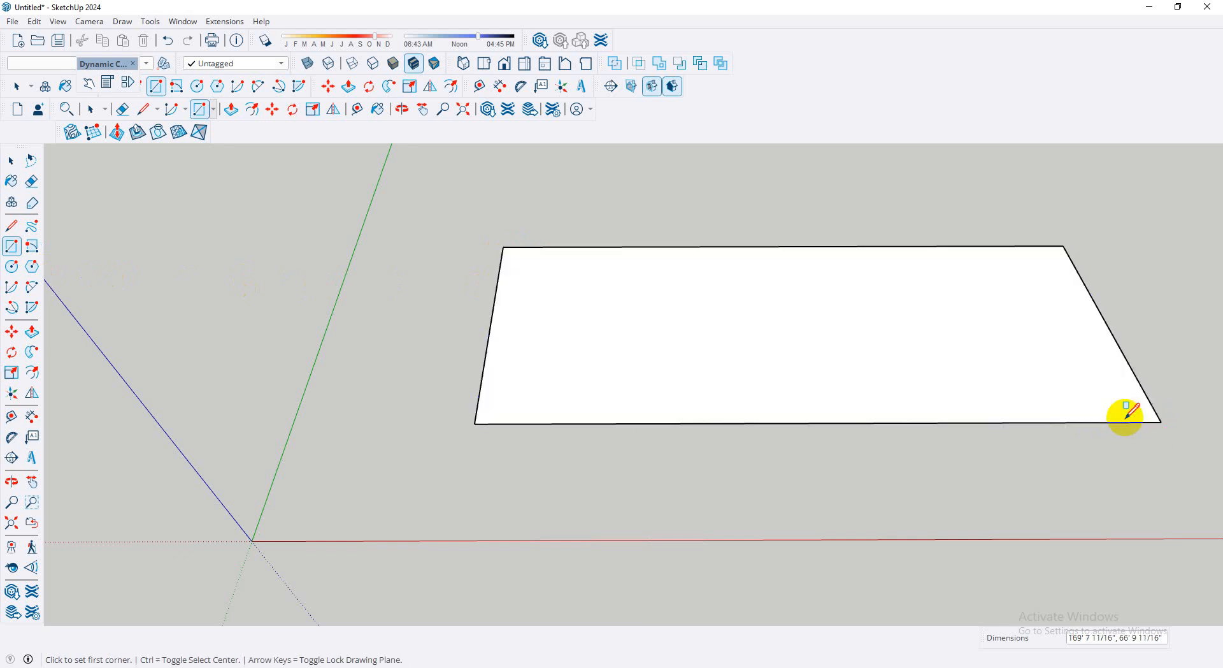
# - Offset the rectangle's outline inward by 10" to form the outer wall thickness
pyautogui.scroll(1, 295, 545)
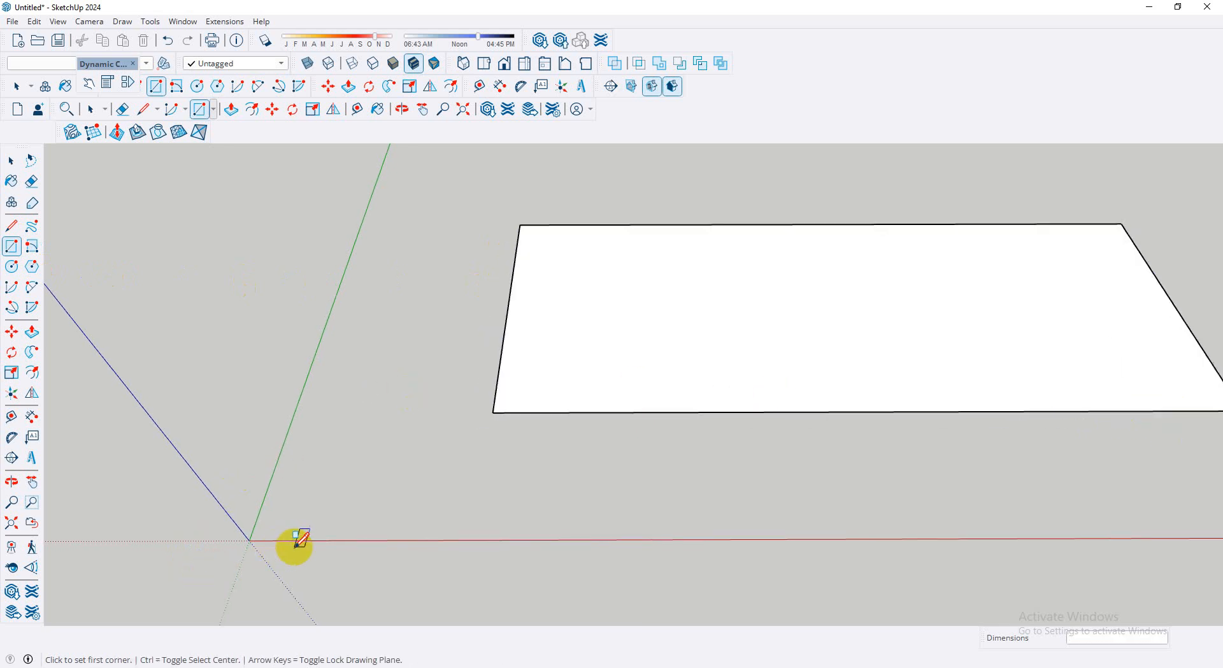
pyautogui.scroll(-2, 217, 549)
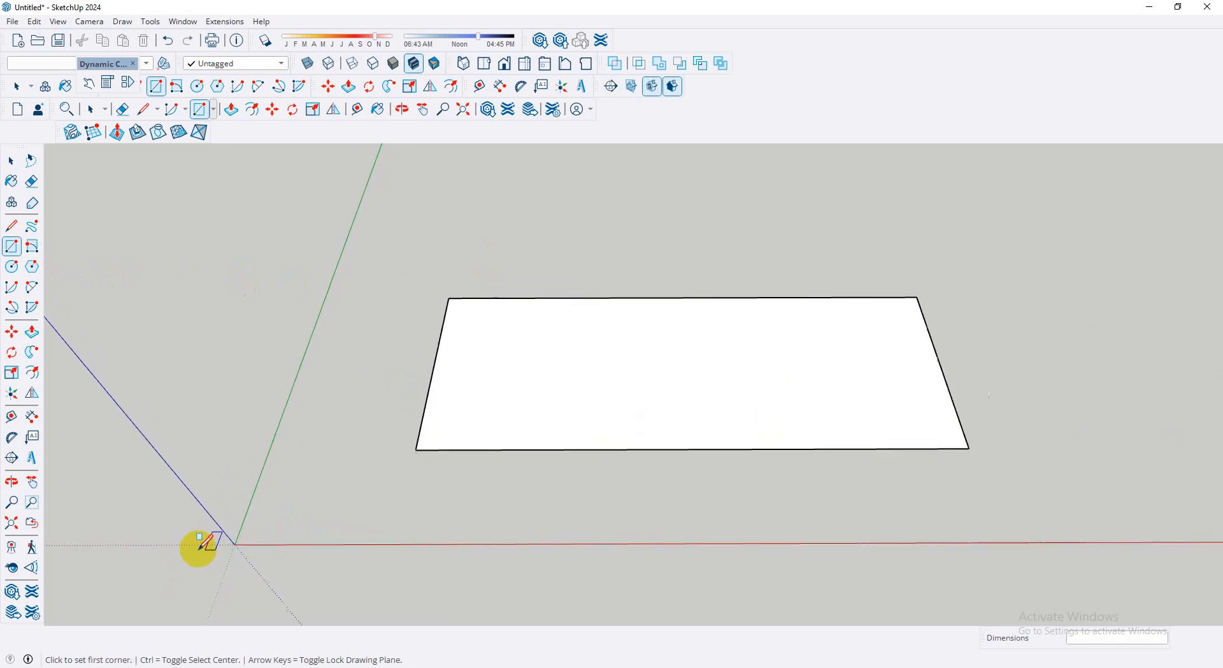
pyautogui.scroll(-5, 204, 545)
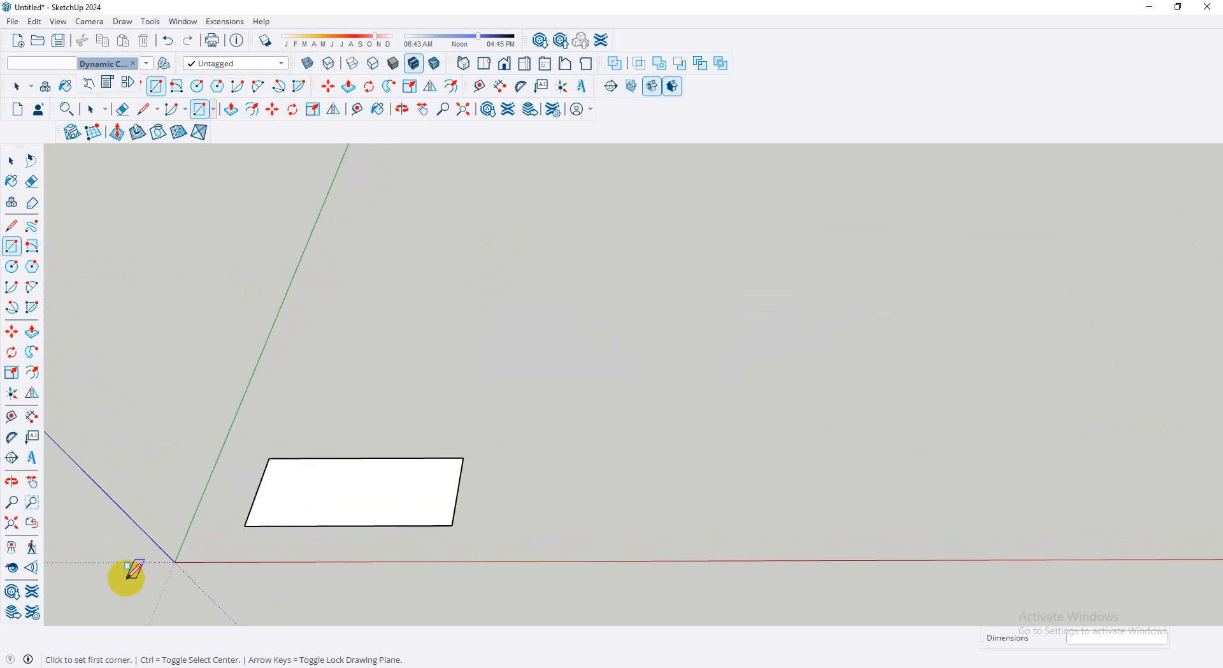
pyautogui.scroll(5, 250, 518)
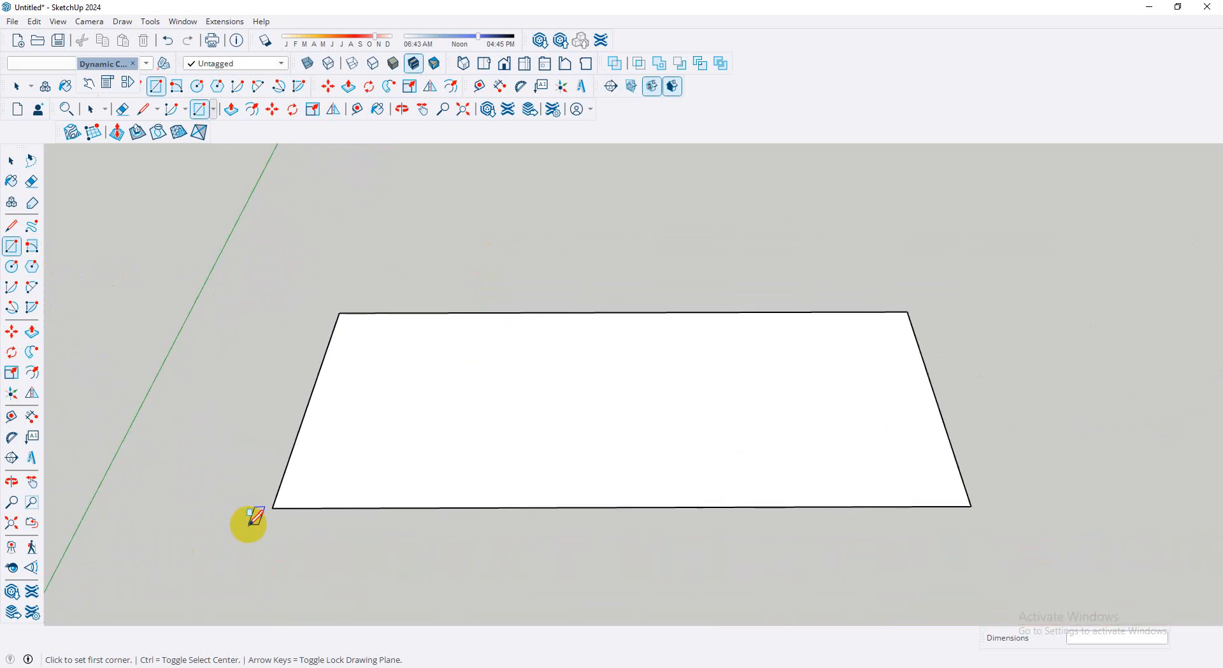
pyautogui.scroll(1, 248, 517)
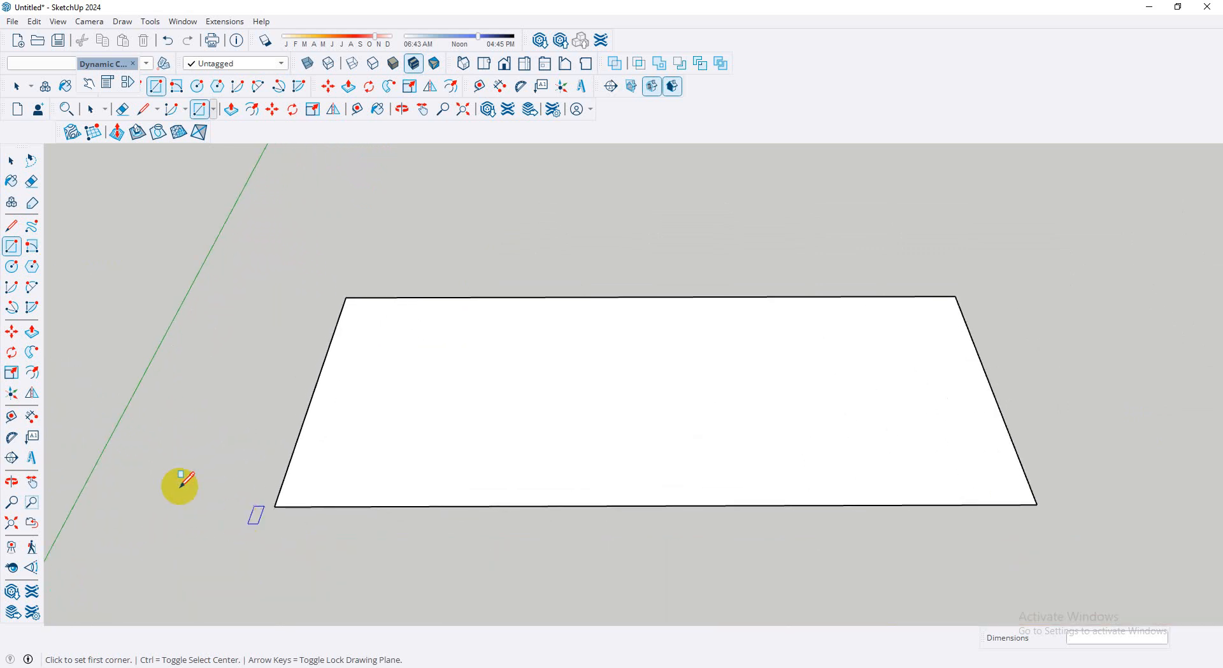
pyautogui.click(32, 372)
pyautogui.click(319, 377)
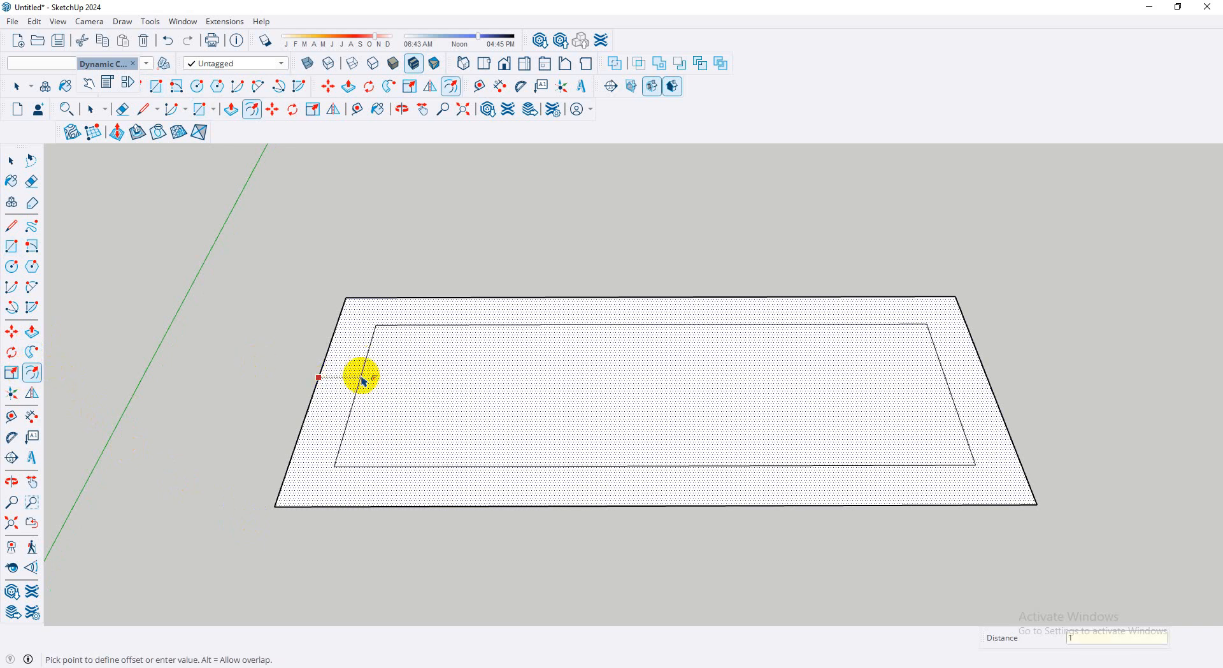
pyautogui.press('Escape')
pyautogui.scroll(3, 344, 389)
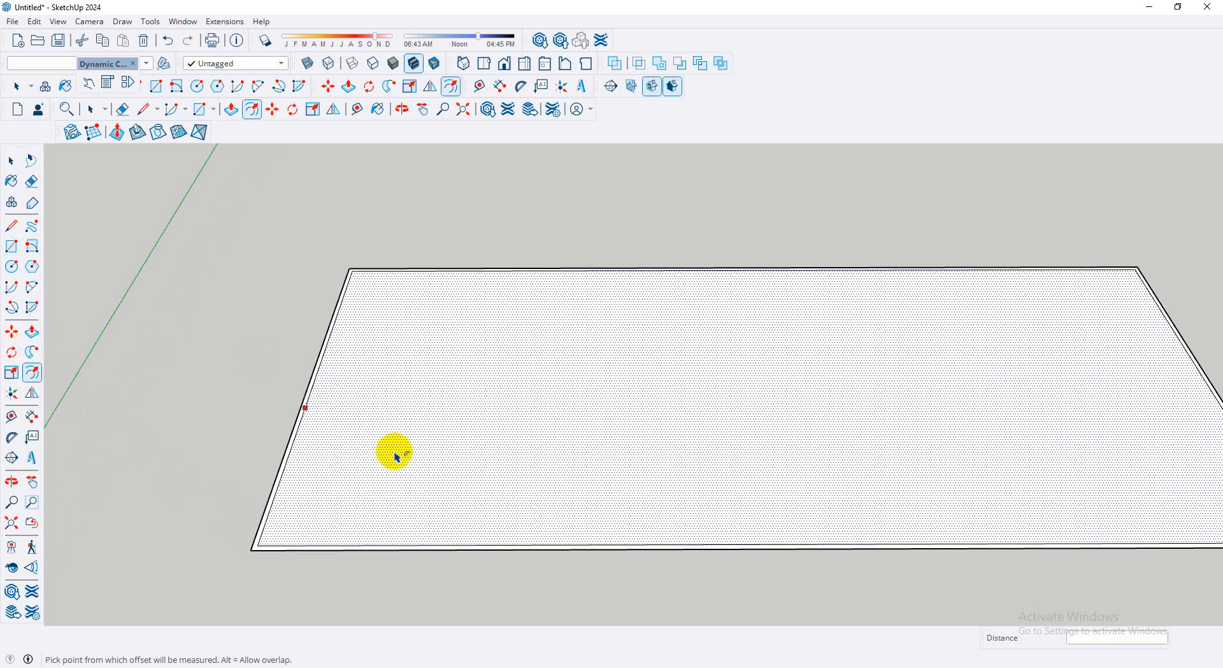
pyautogui.scroll(-3, 1156, 532)
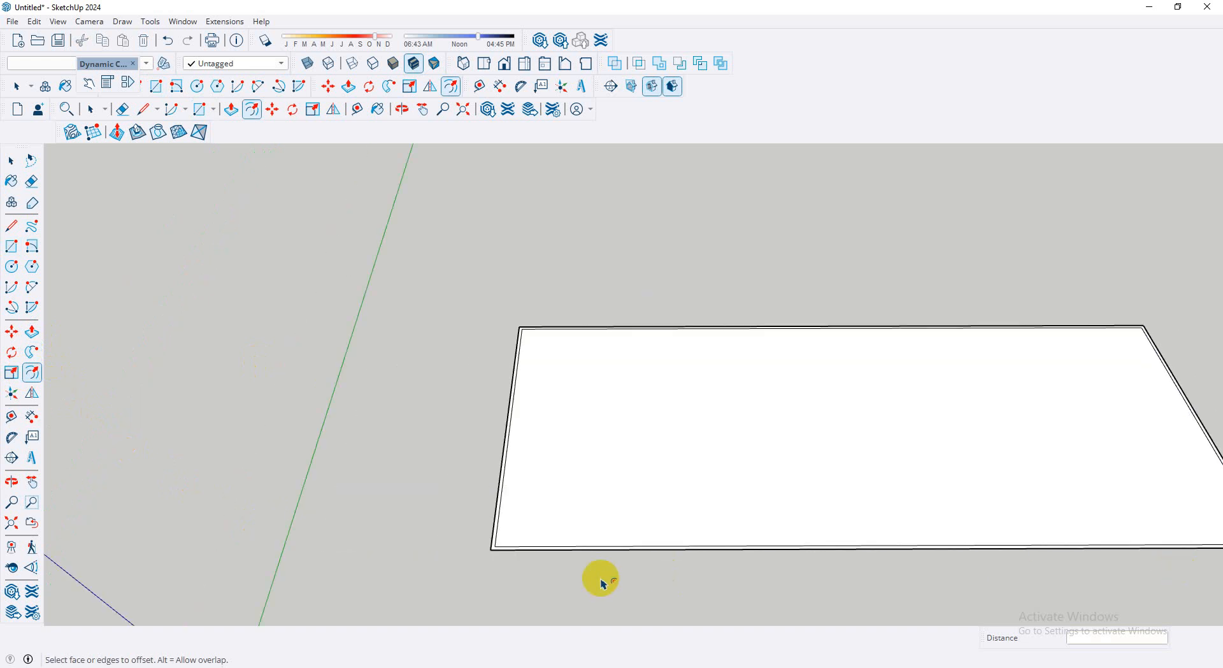
pyautogui.scroll(1, 336, 580)
pyautogui.scroll(-3, 319, 583)
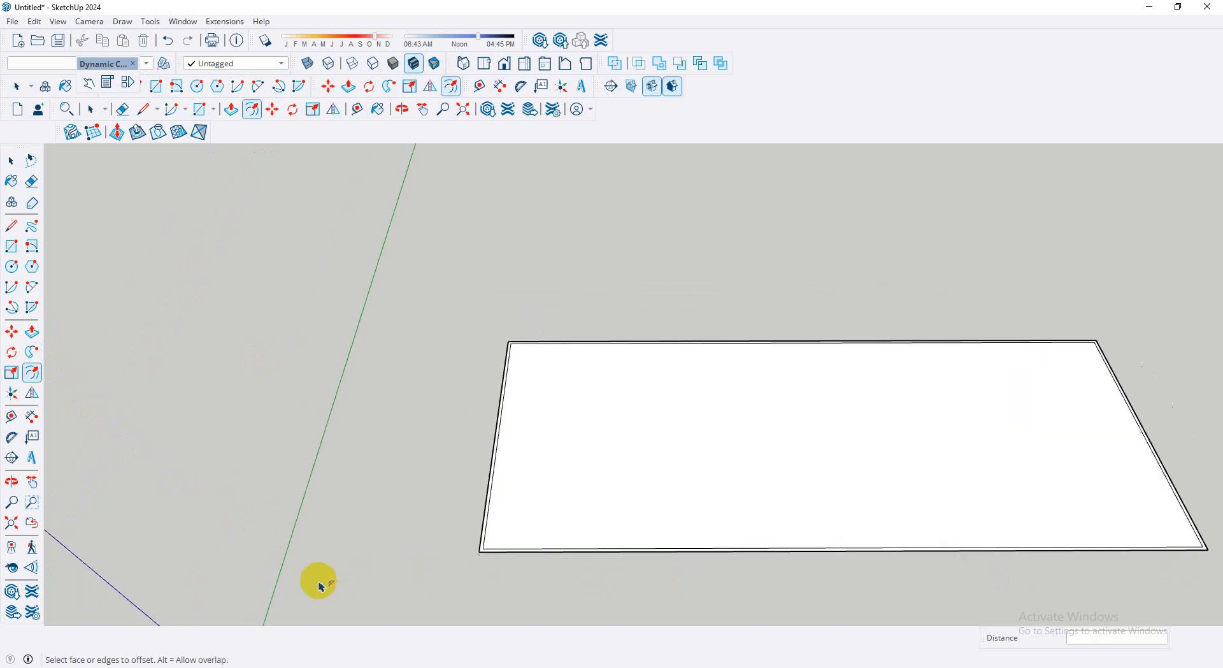
pyautogui.scroll(-2, 255, 590)
pyautogui.scroll(3, 905, 547)
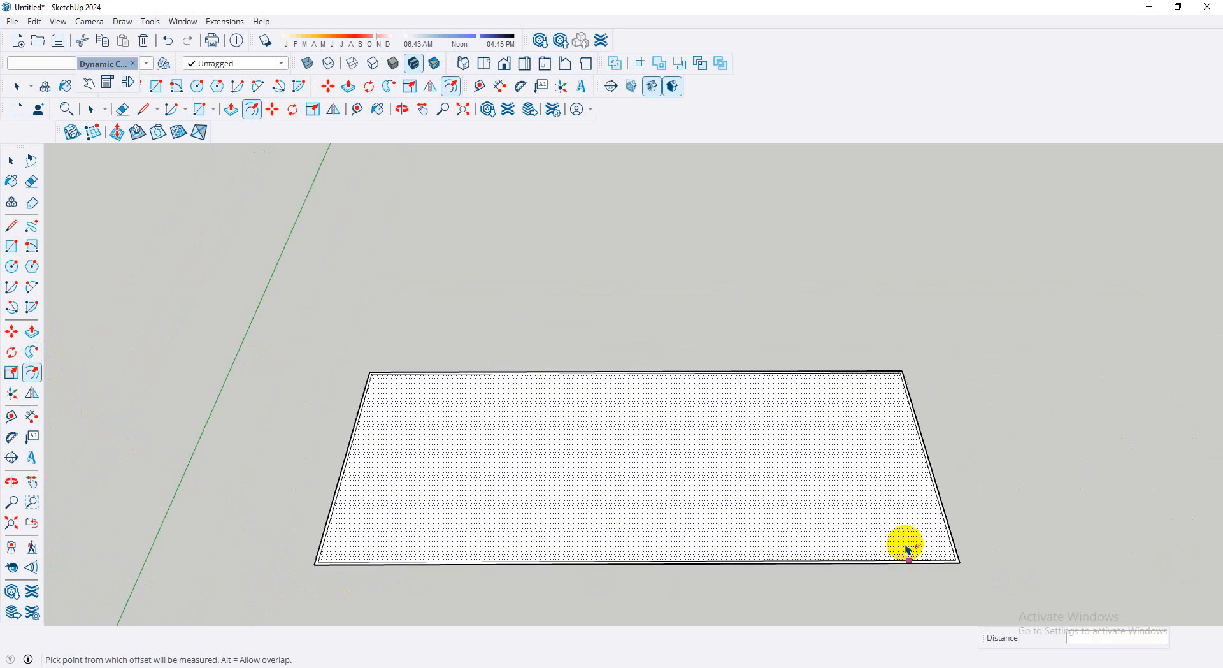
pyautogui.scroll(1, 906, 547)
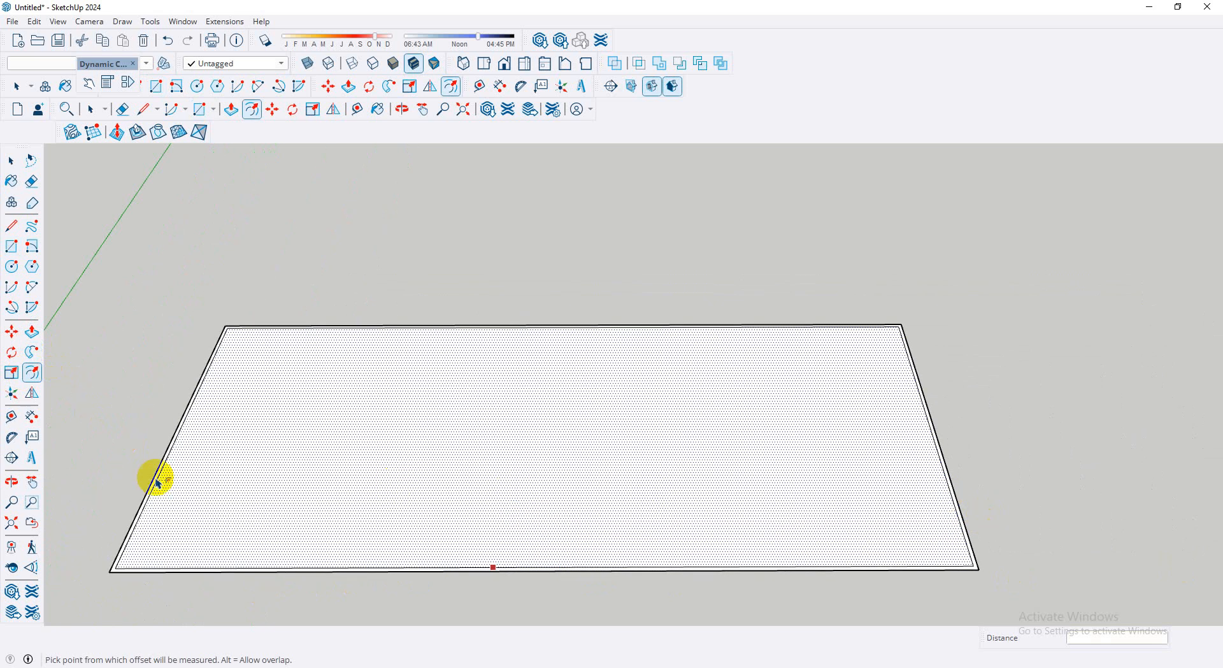
pyautogui.scroll(1, 93, 477)
pyautogui.scroll(1, 94, 479)
pyautogui.click(212, 381)
pyautogui.click(111, 284)
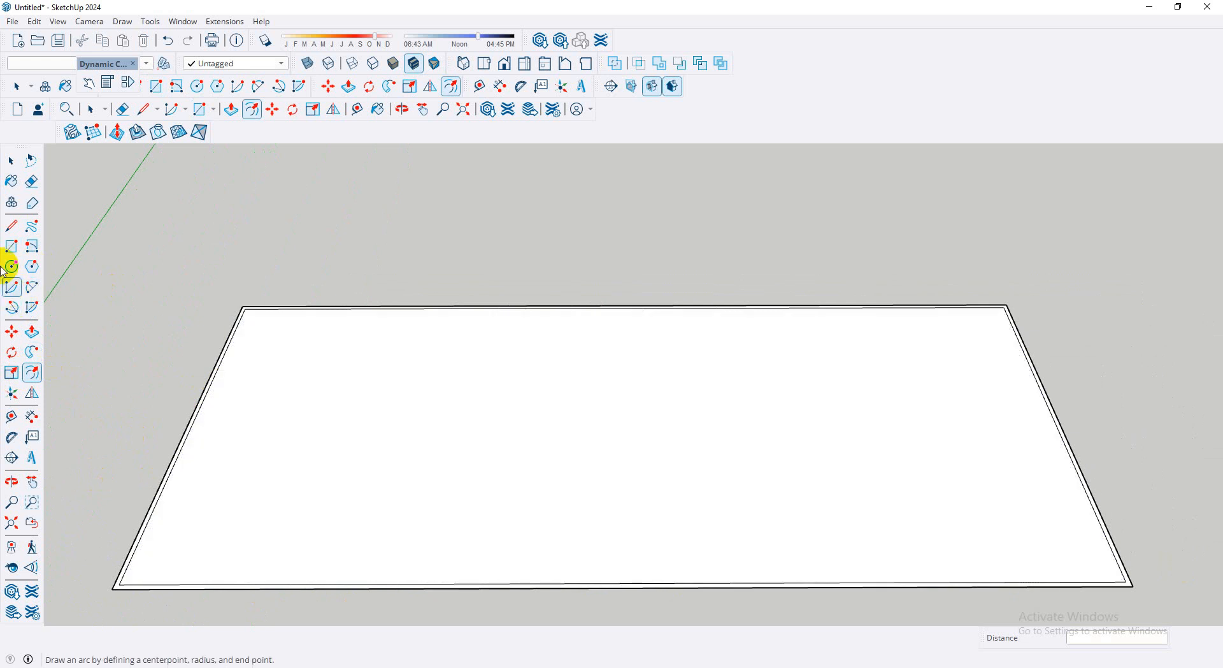
# - Draw a line parallel to the green axis across the floor outline, between its long outer edges, about a third of the way from the left end
pyautogui.click(12, 227)
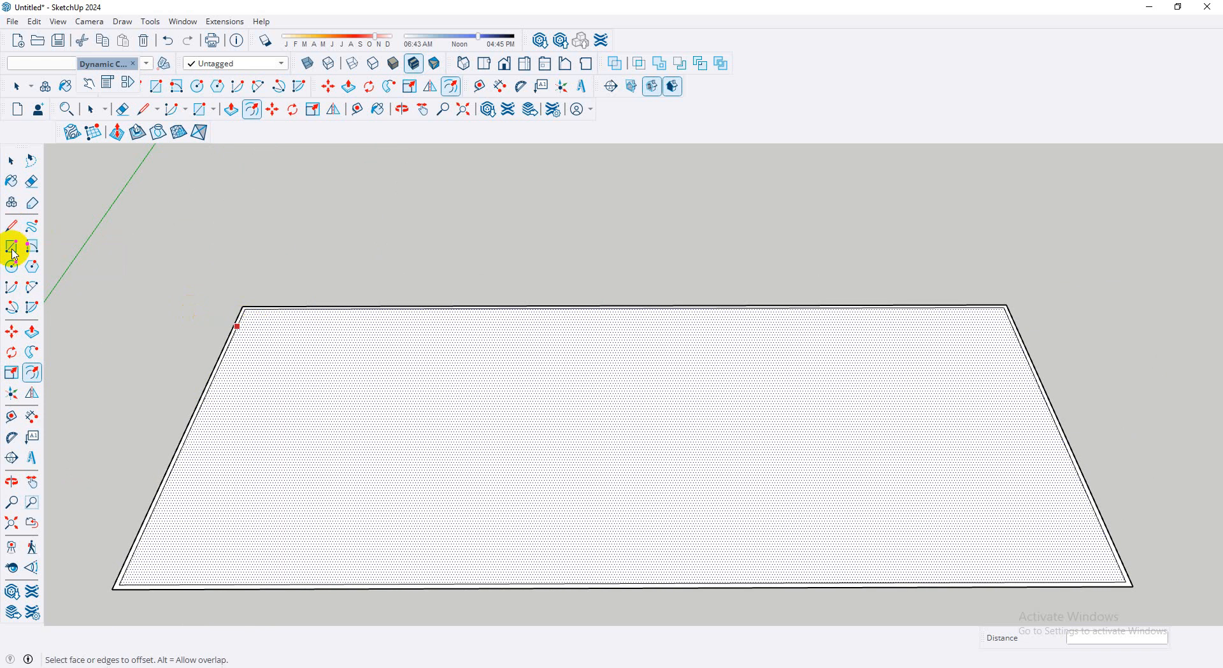
pyautogui.click(11, 227)
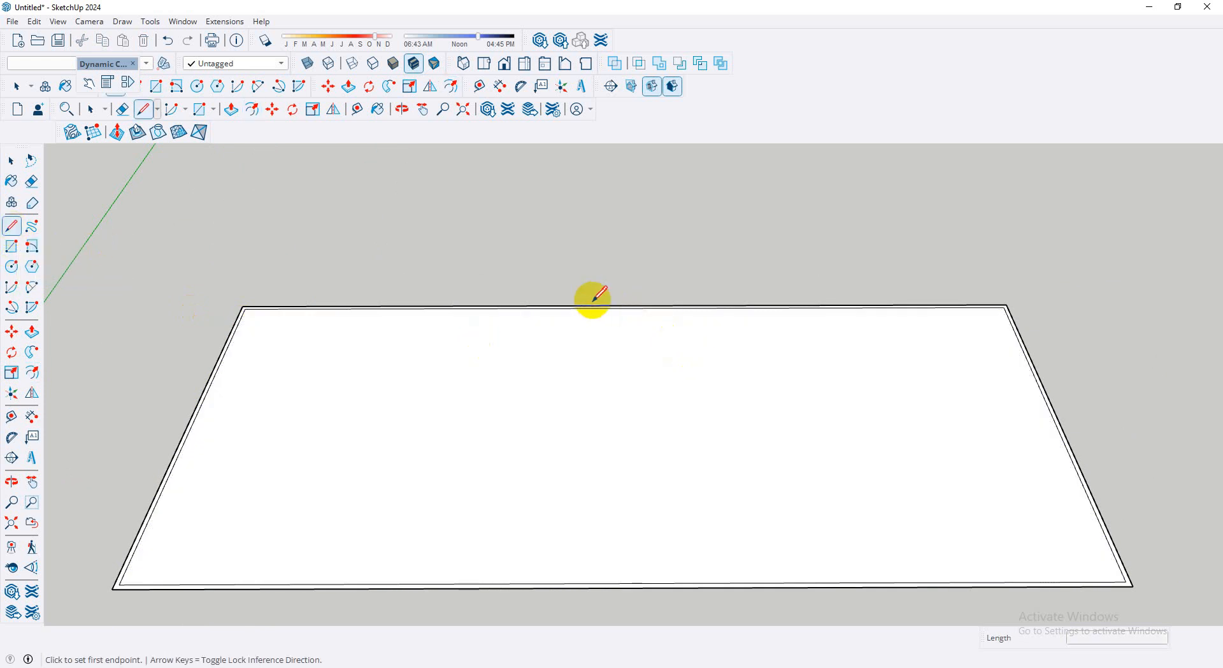
pyautogui.click(499, 306)
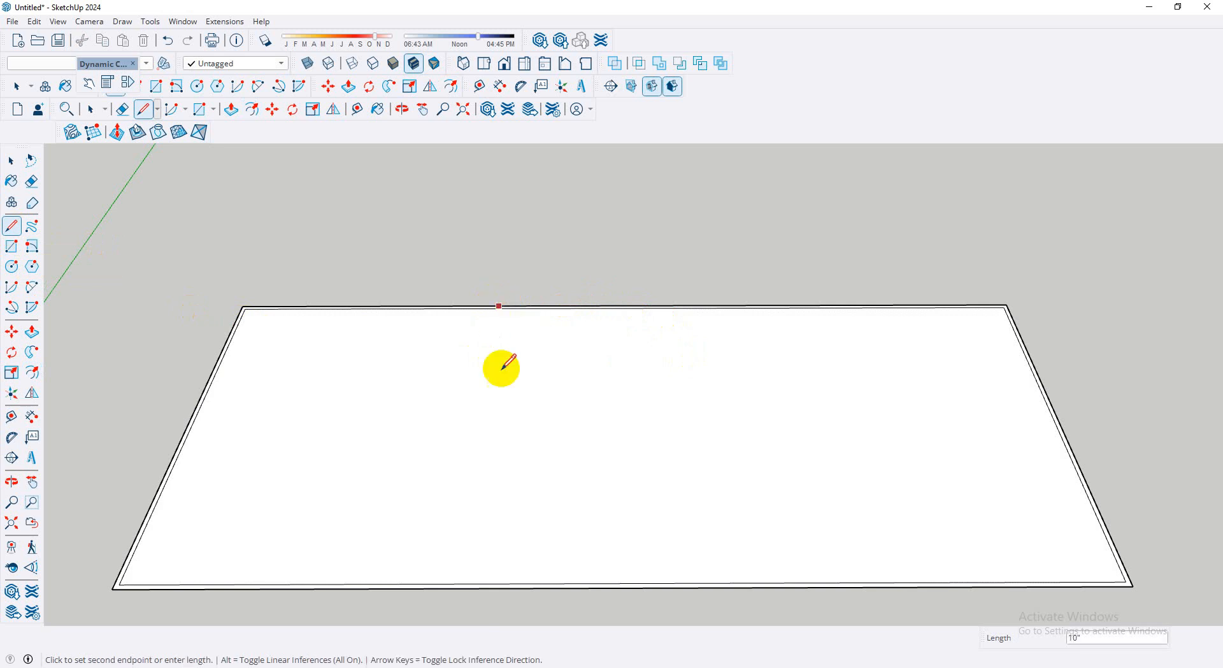
pyautogui.click(455, 587)
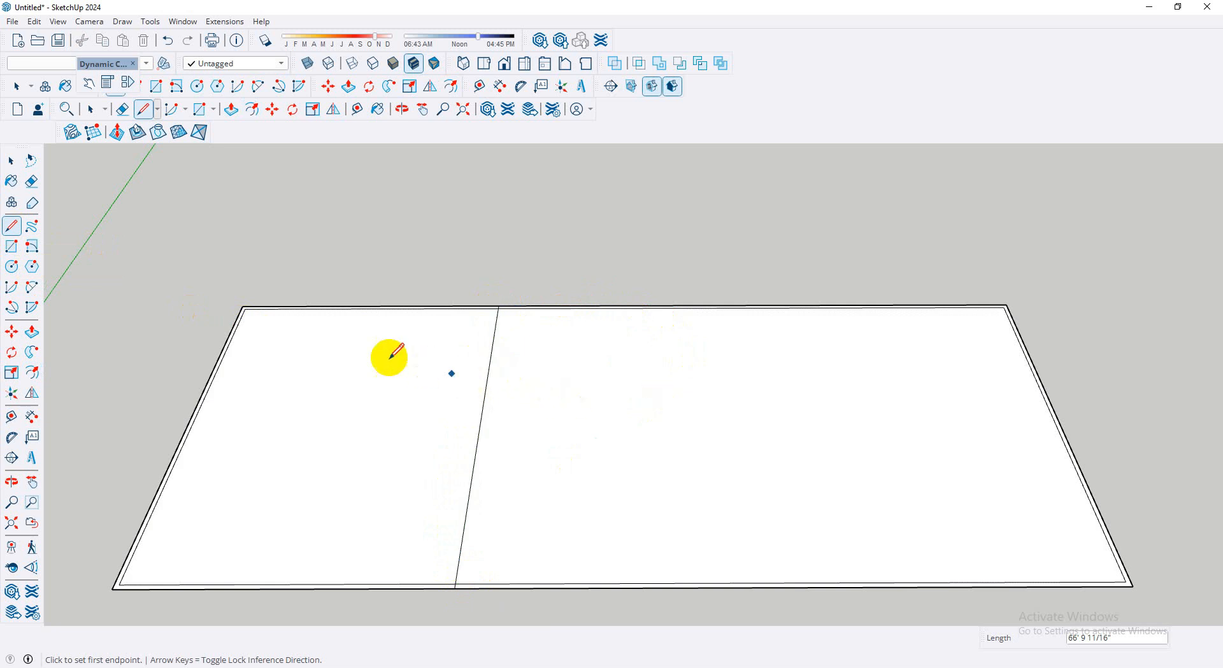
pyautogui.click(33, 373)
pyautogui.click(486, 394)
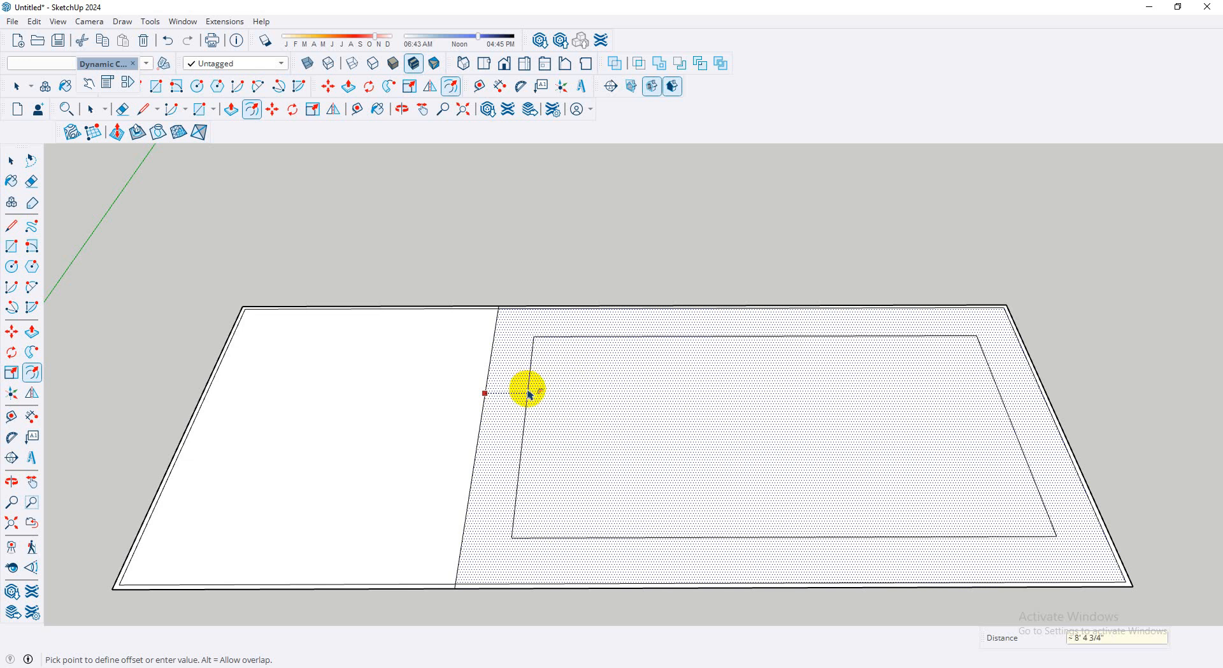
pyautogui.press('Escape')
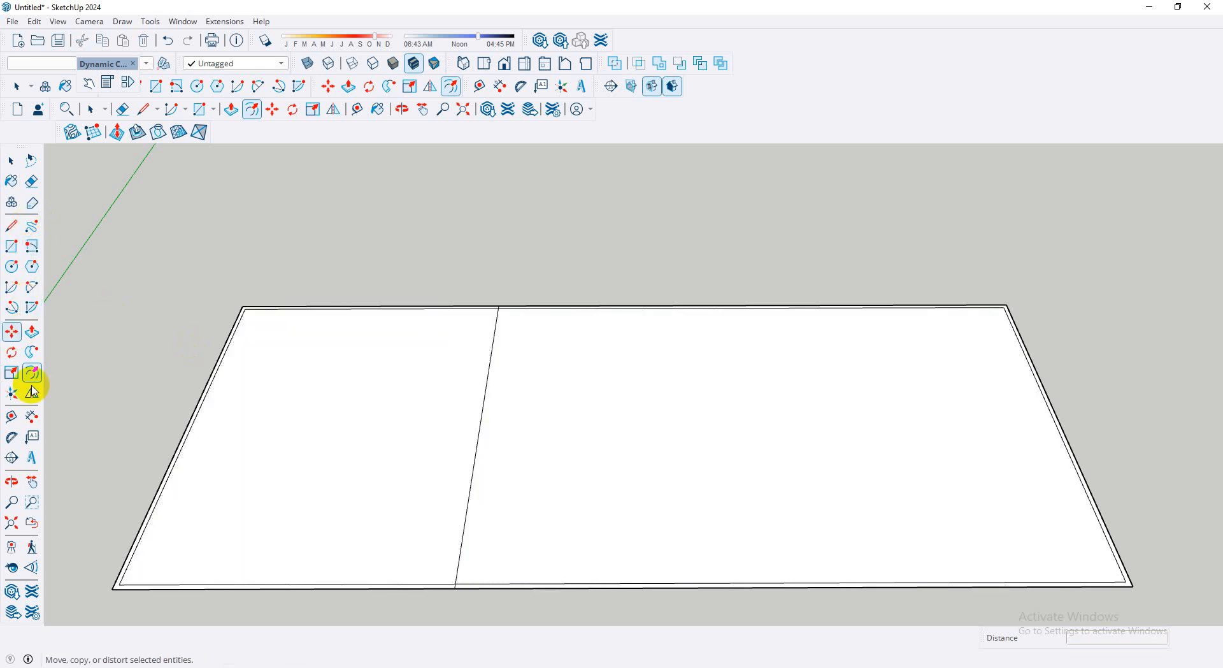
# - Place a guide point on the front outer edge, 10" to the right of the dividing line's endpoint, using Tape Measure
pyautogui.click(13, 418)
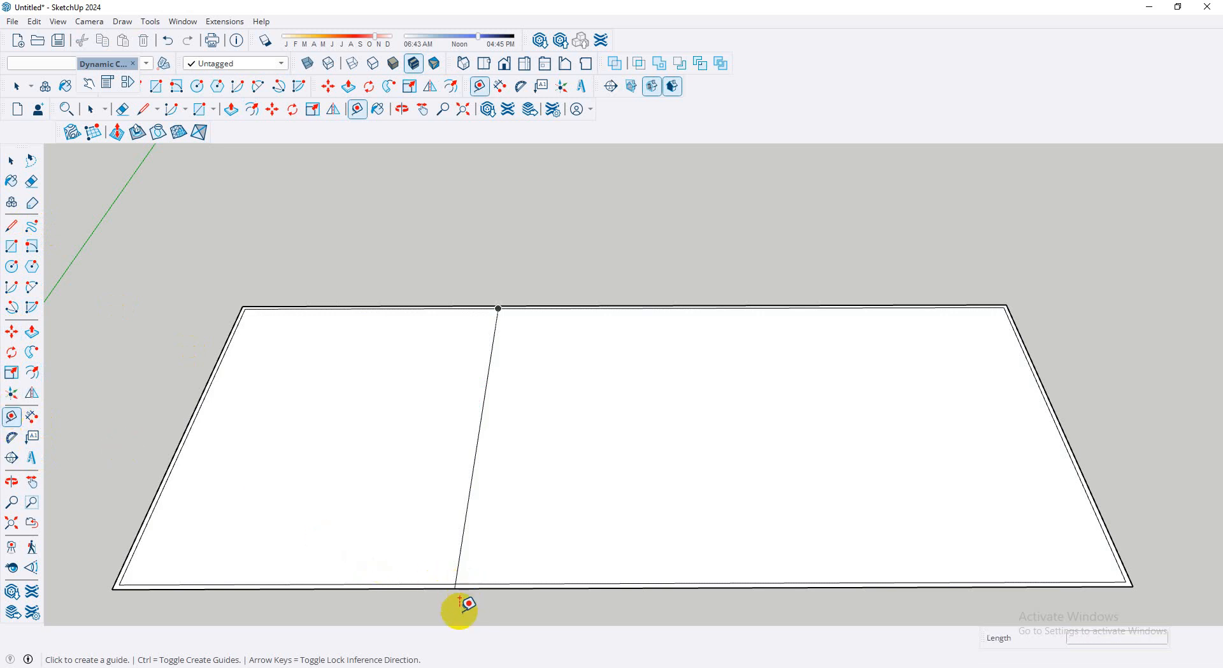
pyautogui.scroll(3, 464, 605)
pyautogui.scroll(-3, 463, 574)
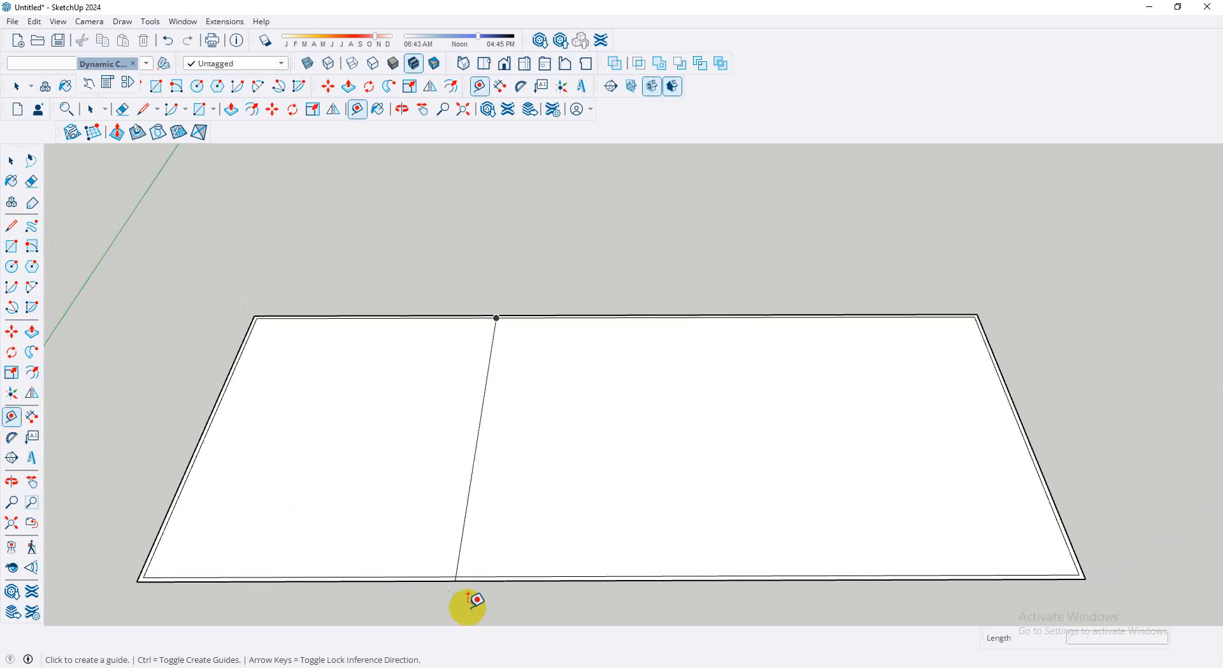
pyautogui.scroll(4, 456, 593)
pyautogui.scroll(2, 457, 559)
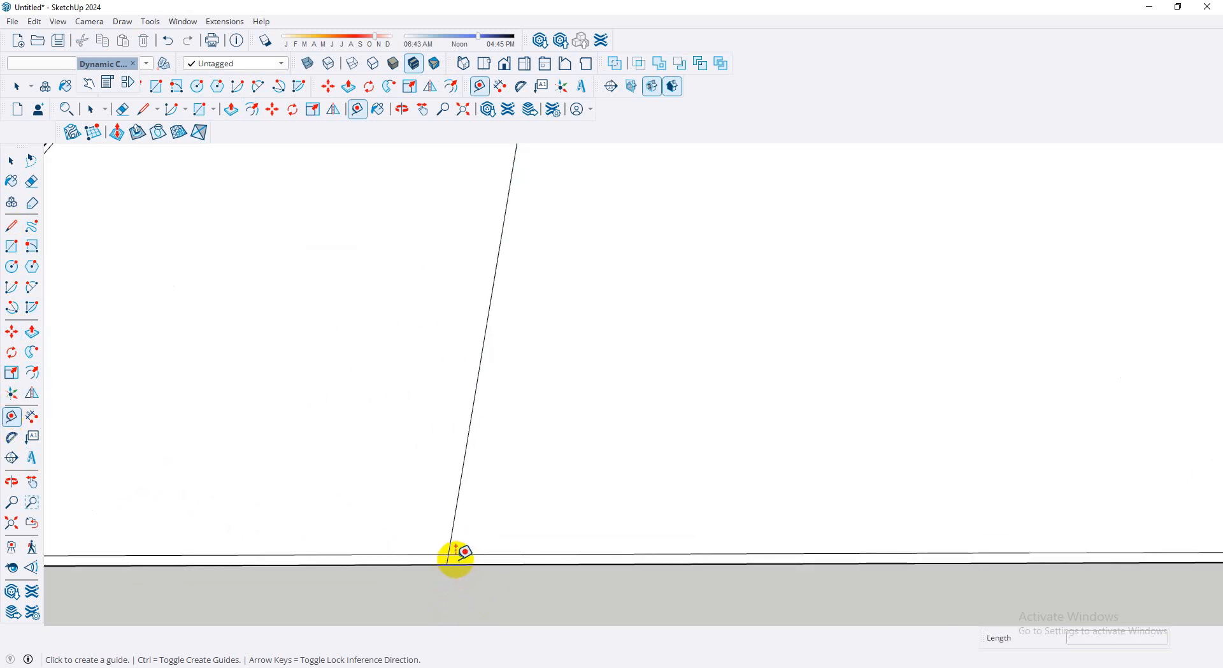
pyautogui.click(447, 564)
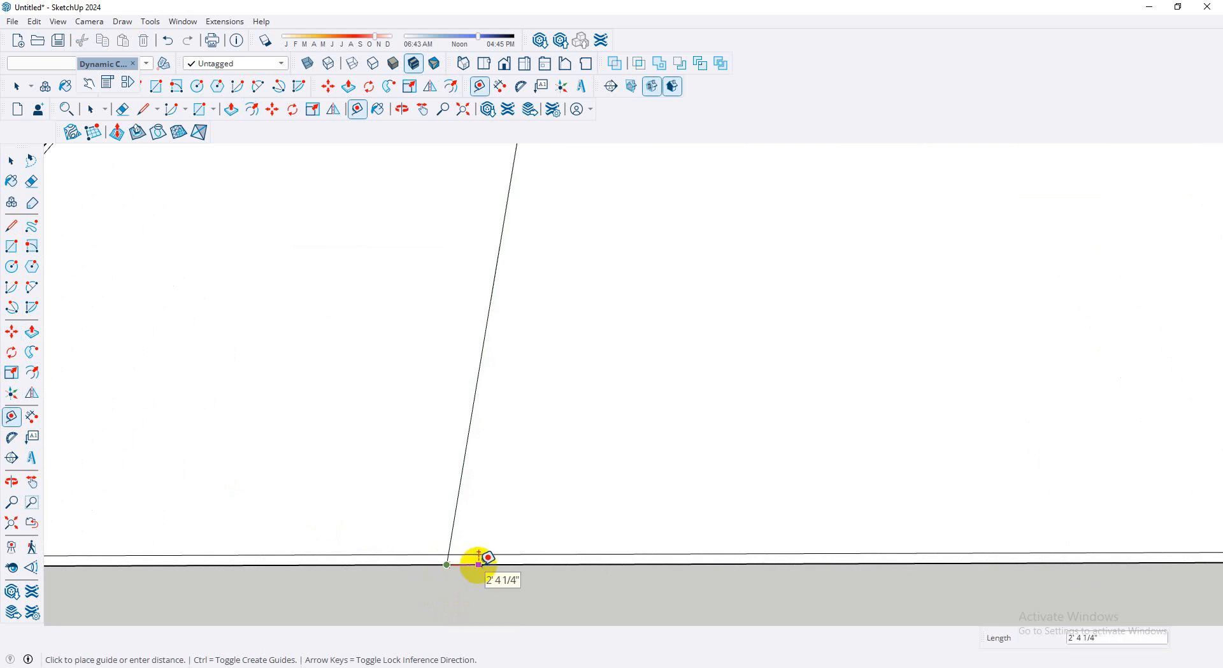
pyautogui.press('Return')
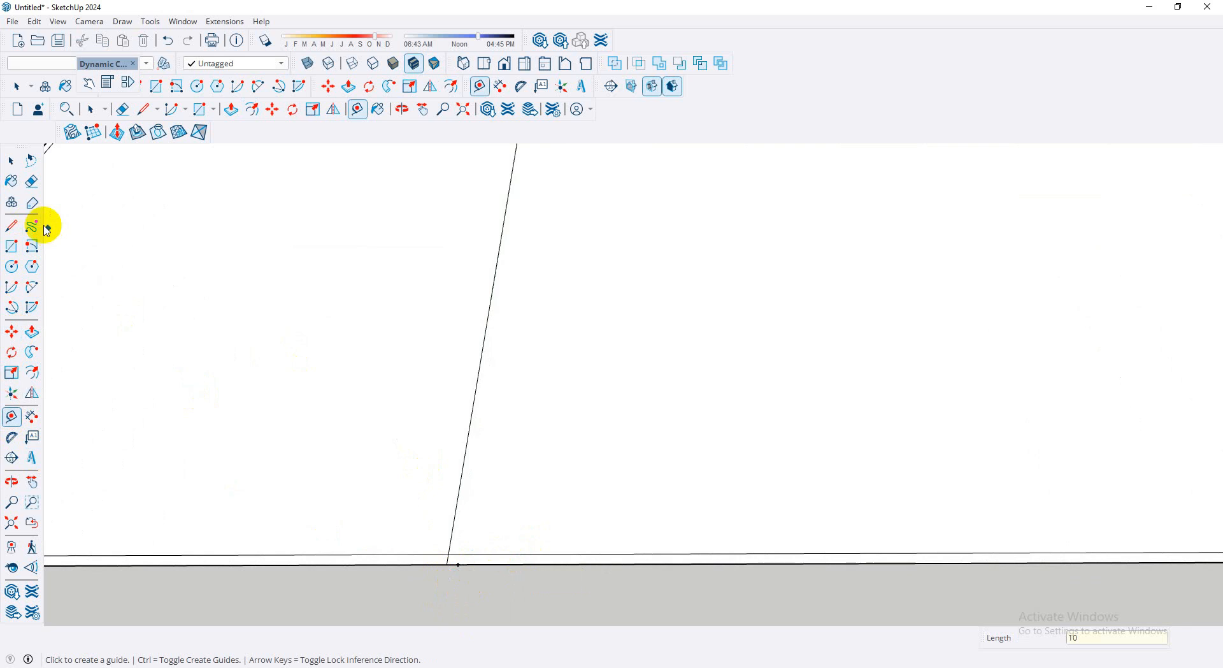
# - Draw a second dividing line from the guide point to the back outer edge, parallel to the green axis
pyautogui.click(11, 227)
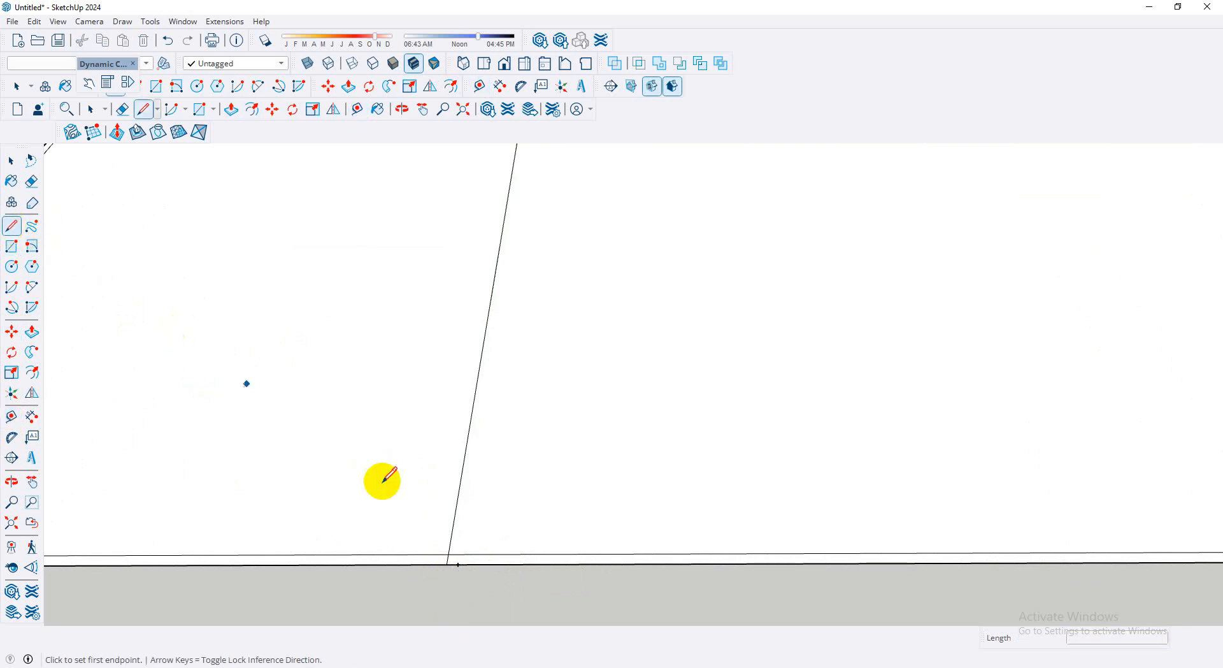
pyautogui.click(458, 564)
pyautogui.scroll(-4, 529, 504)
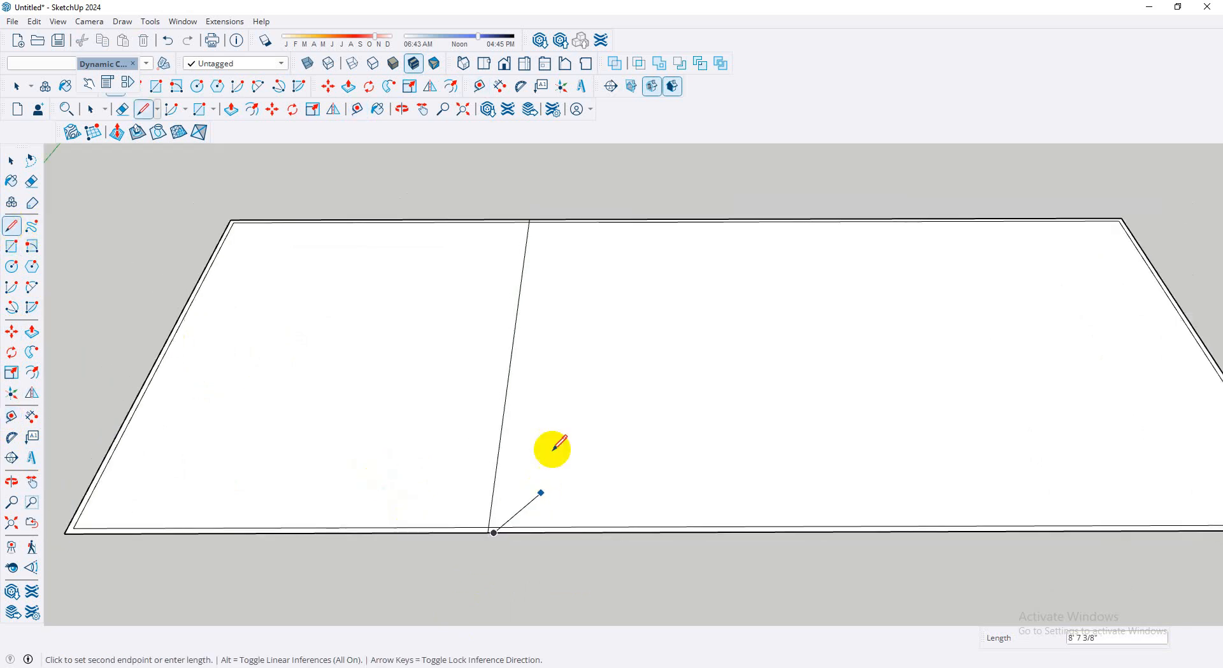
pyautogui.scroll(4, 539, 220)
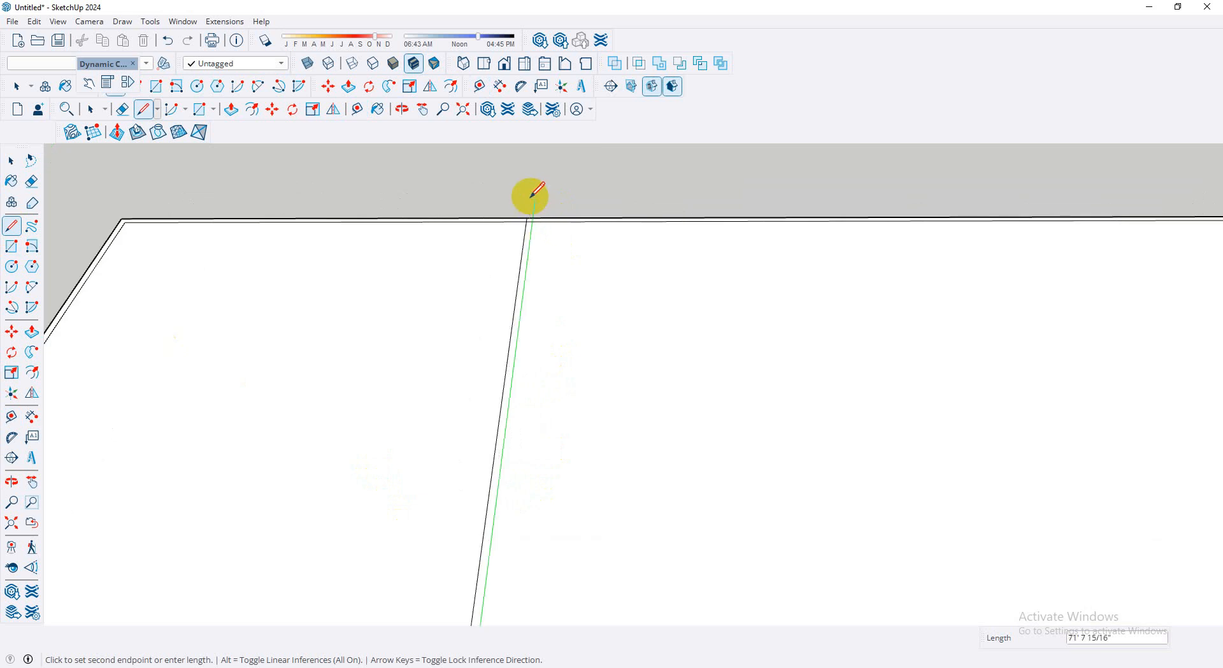
pyautogui.click(535, 218)
# - Close off the left partition with a 10" line across it, about two-thirds toward the front, and erase its edges from there to the front wall
pyautogui.scroll(-5, 612, 516)
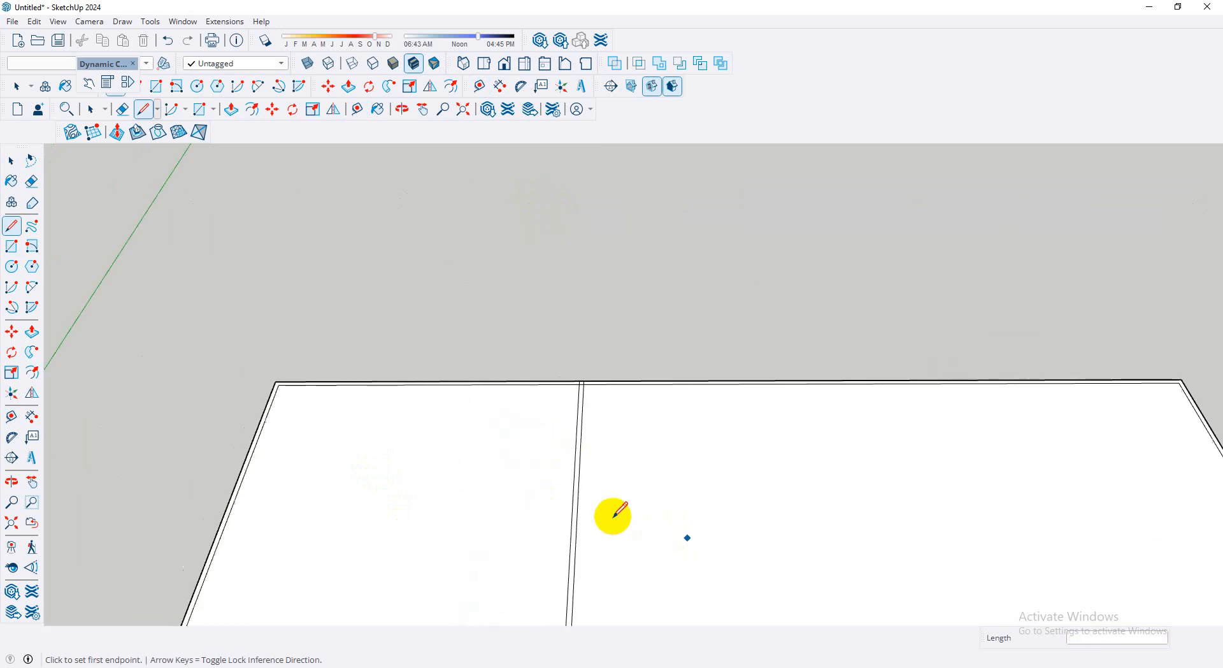
pyautogui.scroll(-4, 207, 270)
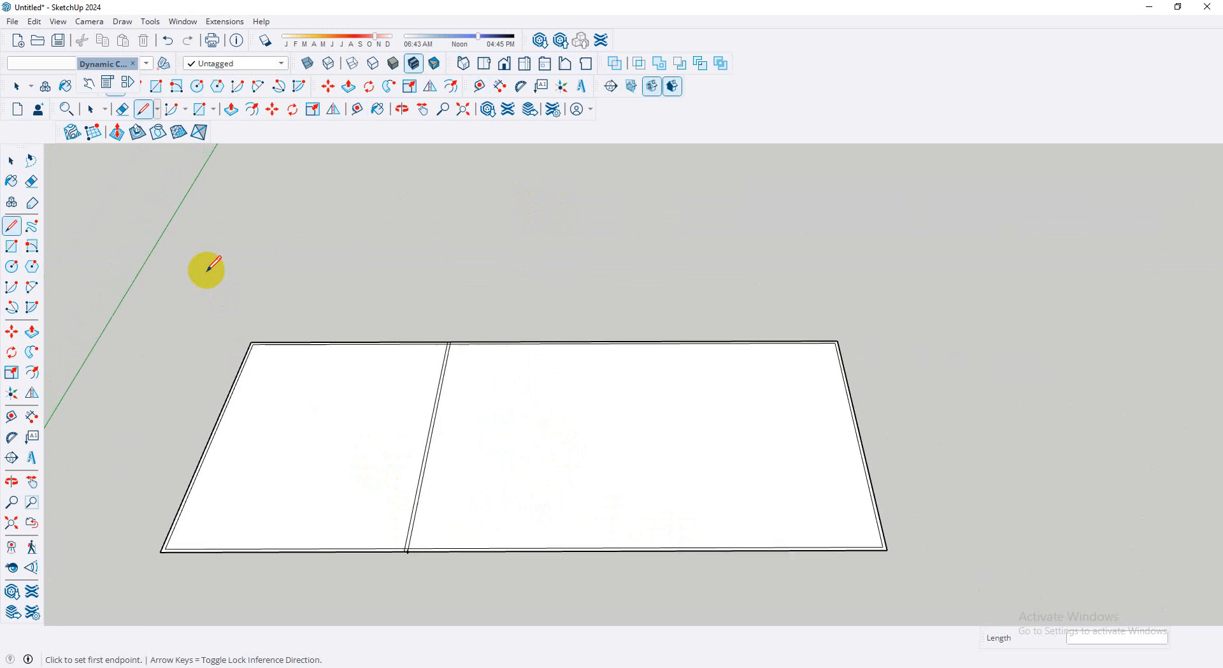
pyautogui.scroll(2, 327, 403)
pyautogui.scroll(3, 90, 588)
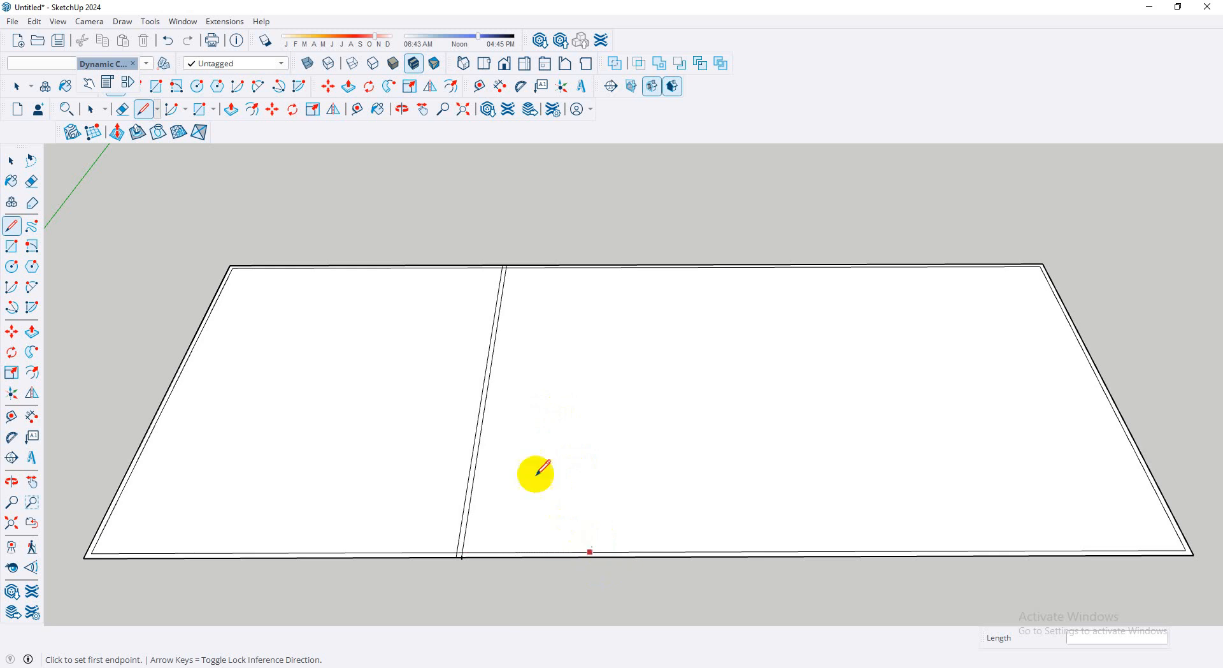
pyautogui.scroll(2, 470, 508)
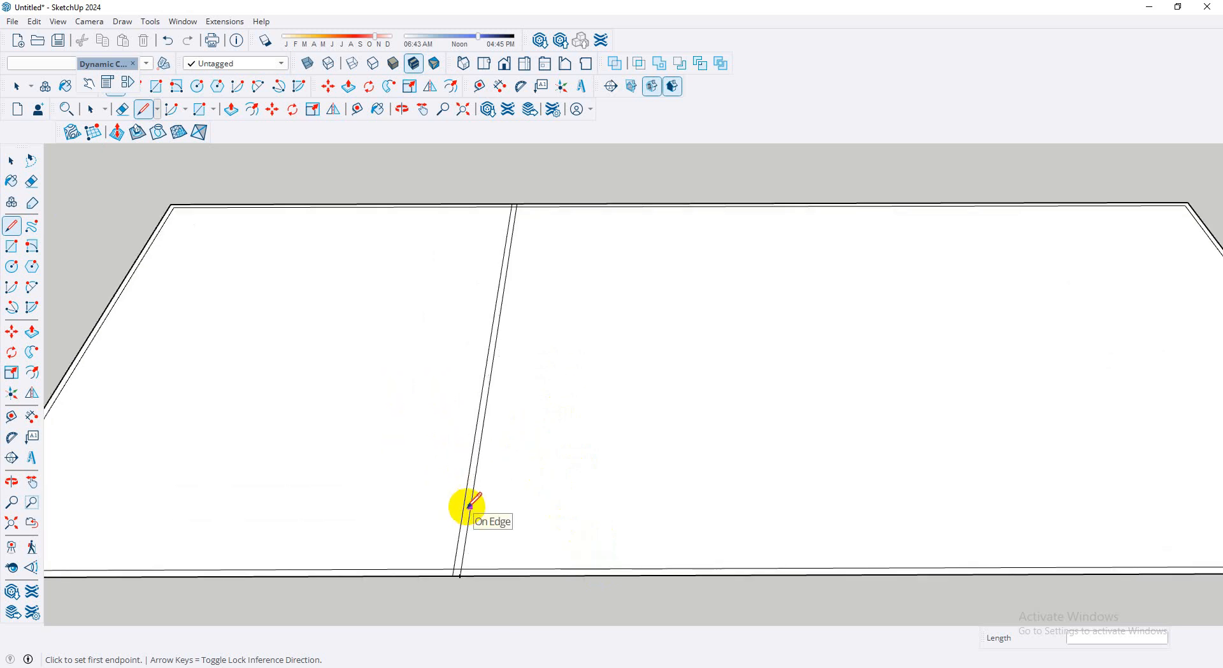
pyautogui.scroll(-2, 470, 503)
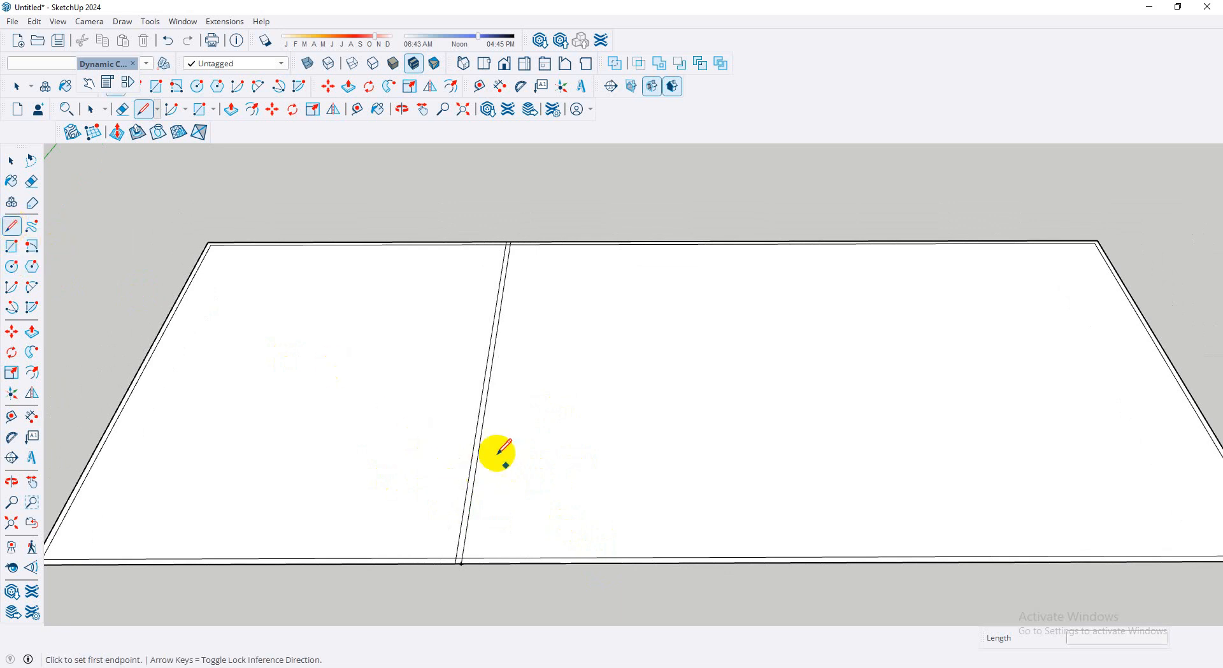
pyautogui.click(473, 453)
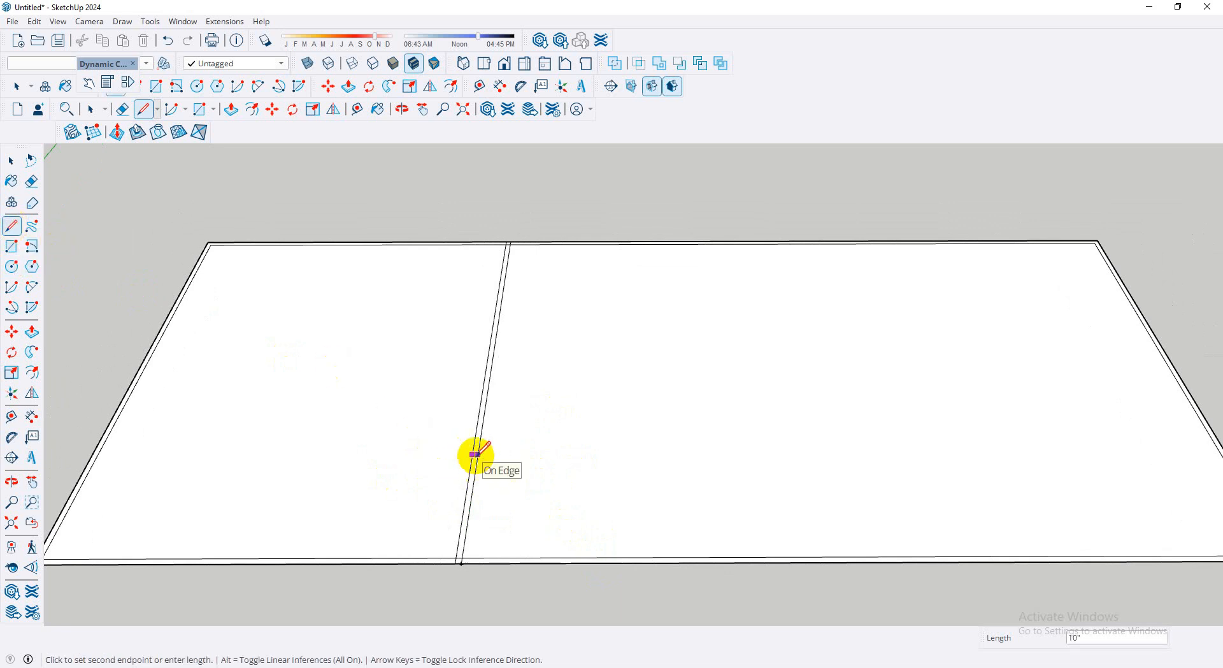
pyautogui.click(474, 454)
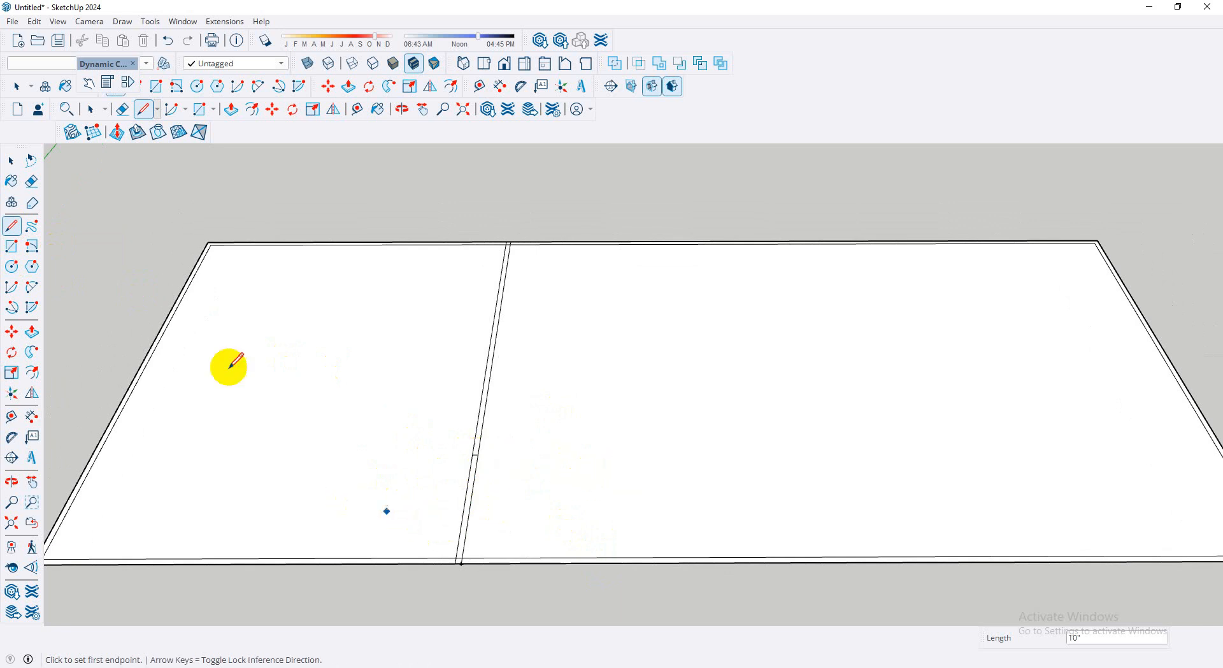
pyautogui.click(31, 183)
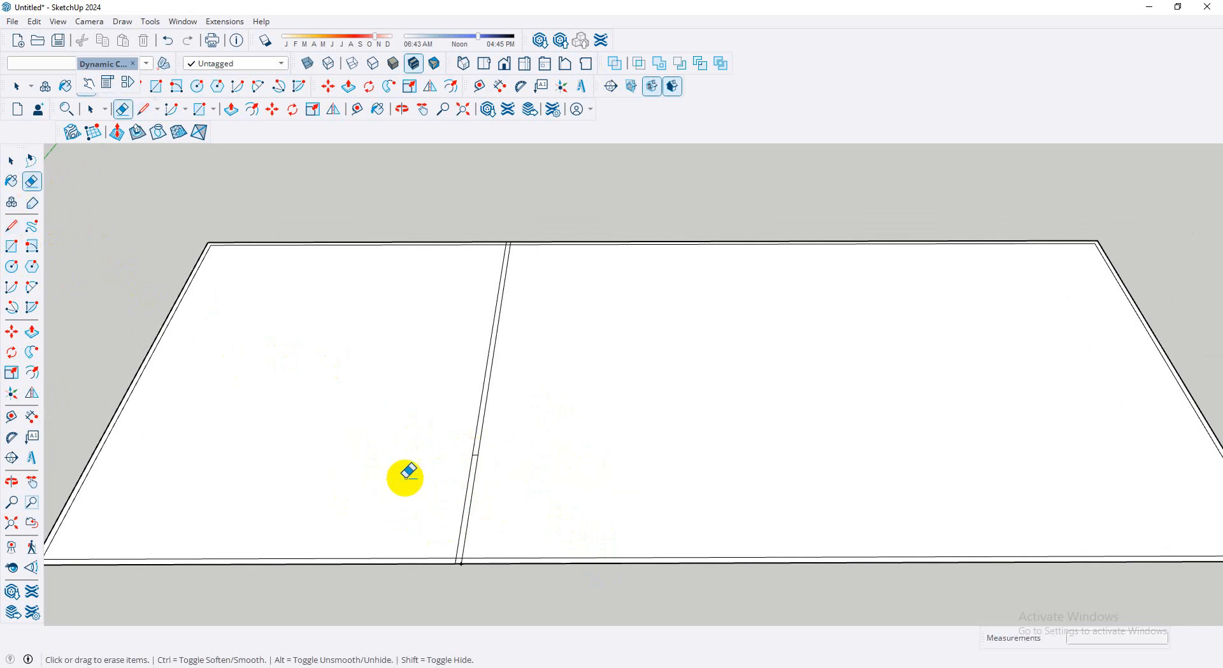
pyautogui.moveTo(501, 512); pyautogui.dragTo(396, 488)
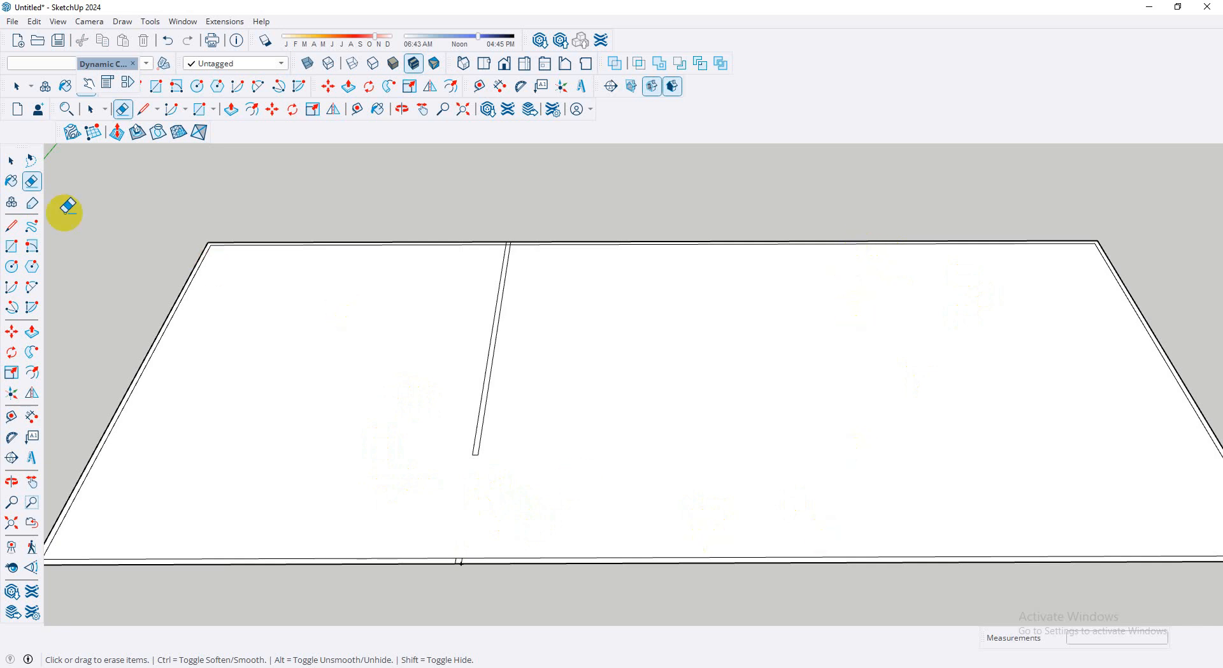
# - Draw a dividing line about 66' 10" long between the back and front outer edges, parallel to the green axis, right of the first partition
pyautogui.click(12, 225)
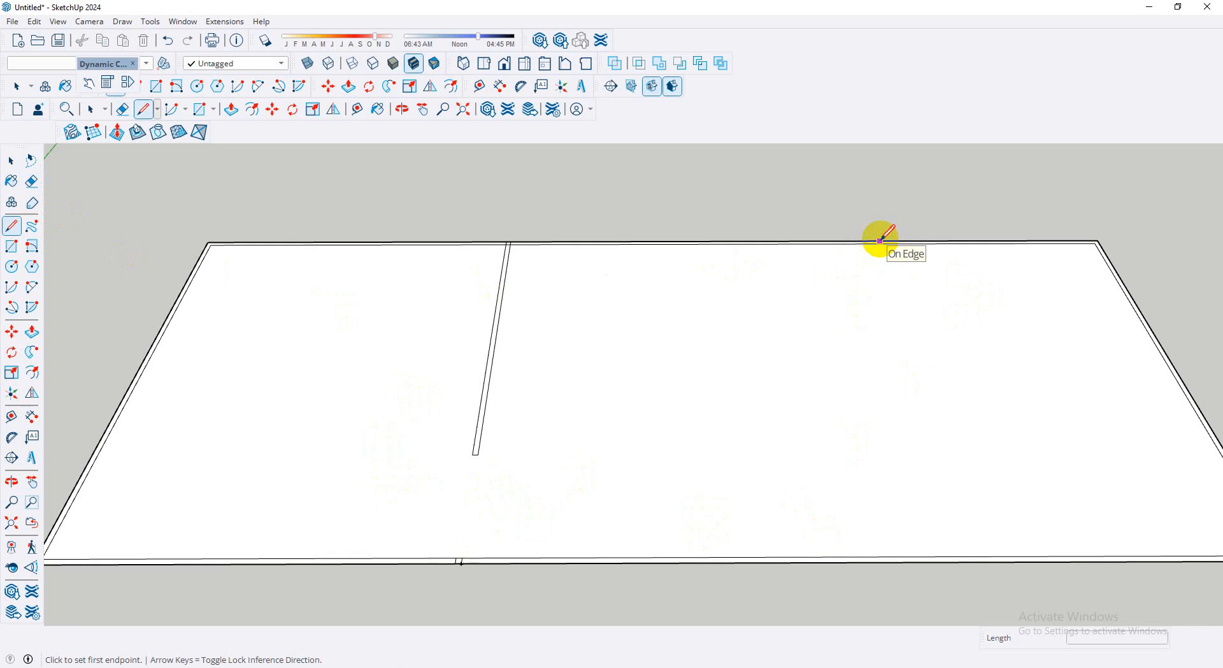
pyautogui.scroll(4, 880, 240)
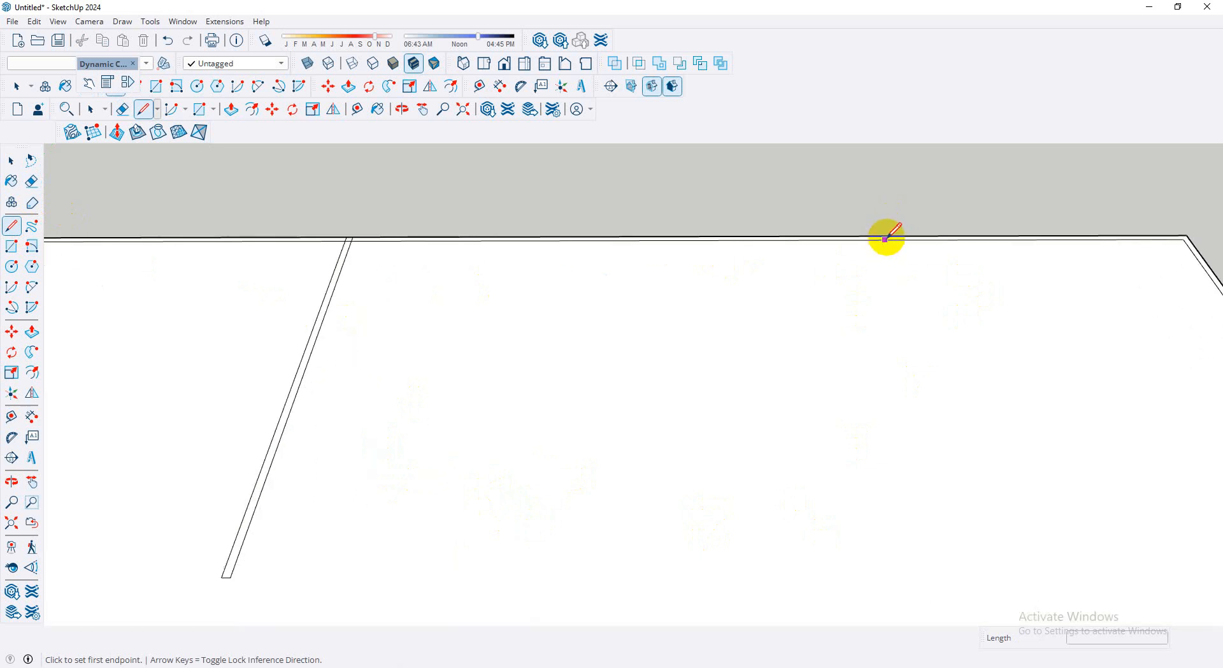
pyautogui.click(858, 234)
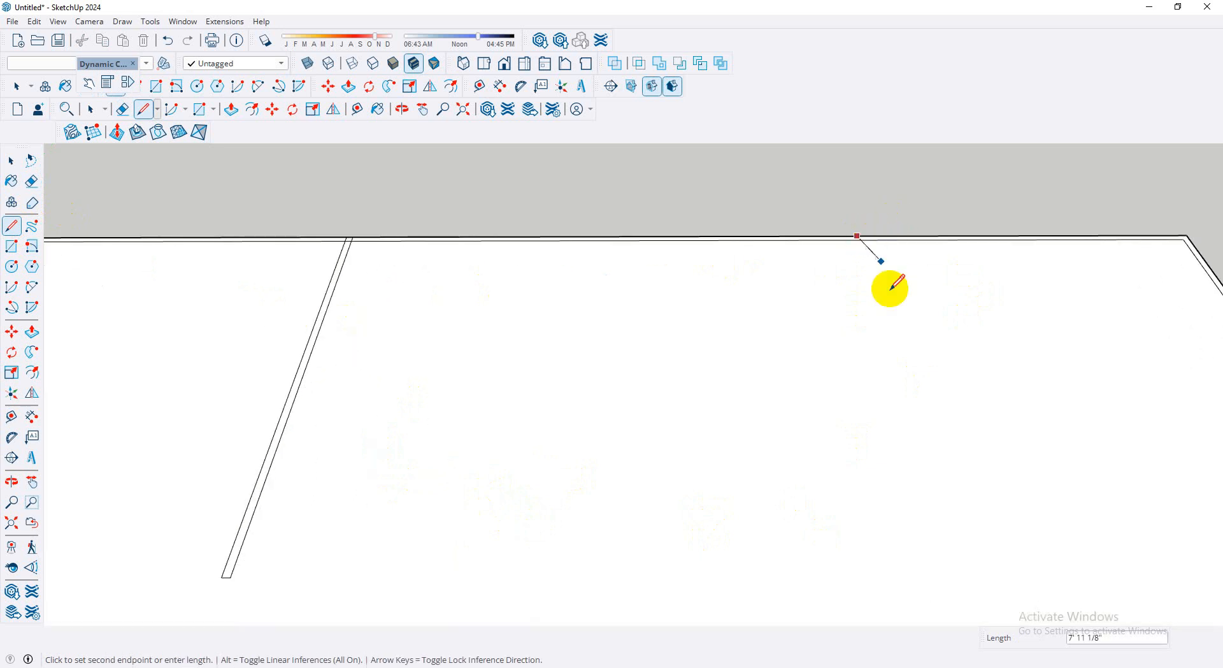
pyautogui.scroll(-3, 870, 433)
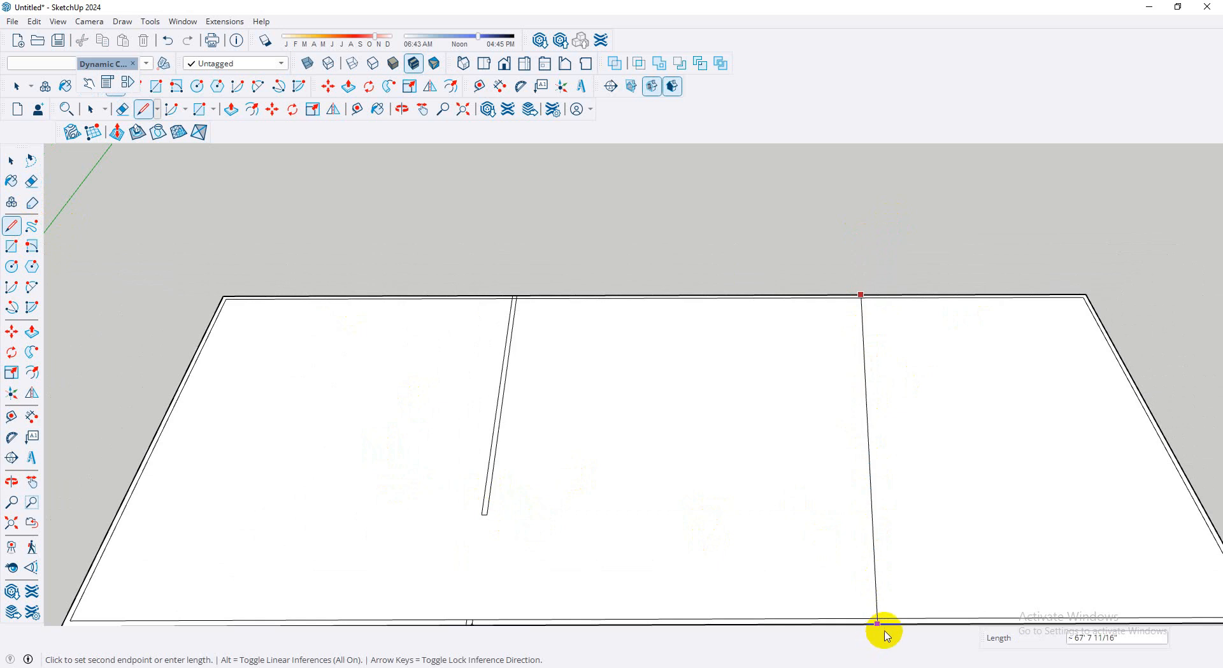
pyautogui.scroll(1, 892, 592)
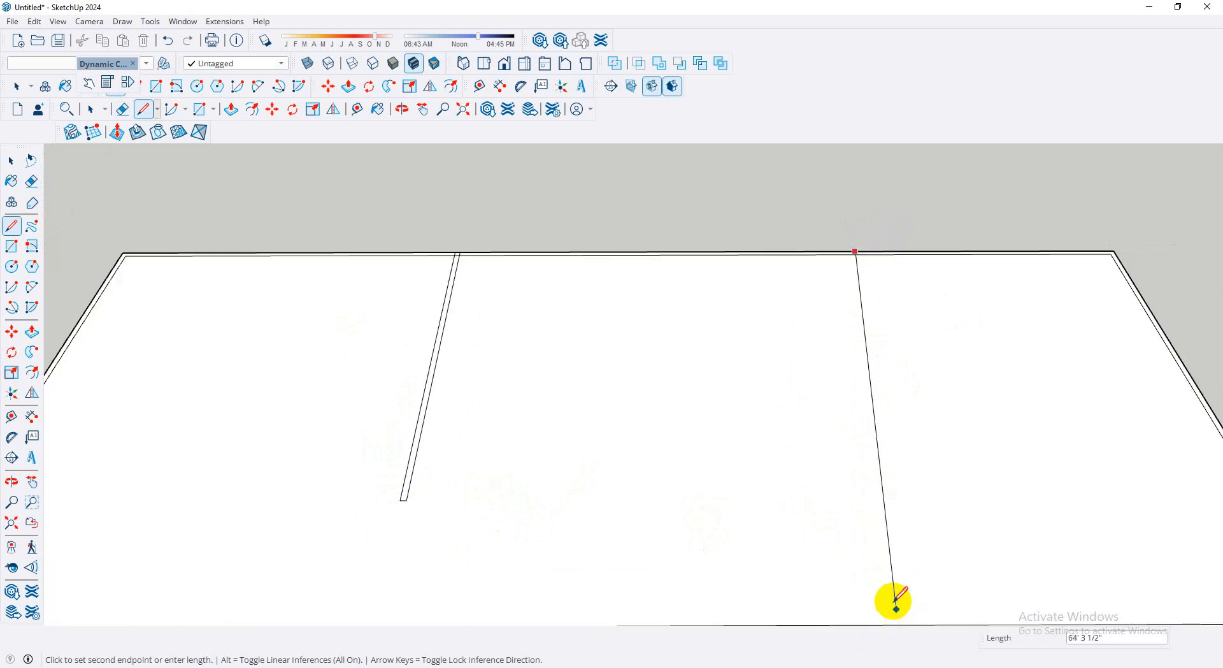
pyautogui.scroll(-2, 882, 586)
pyautogui.scroll(-1, 866, 558)
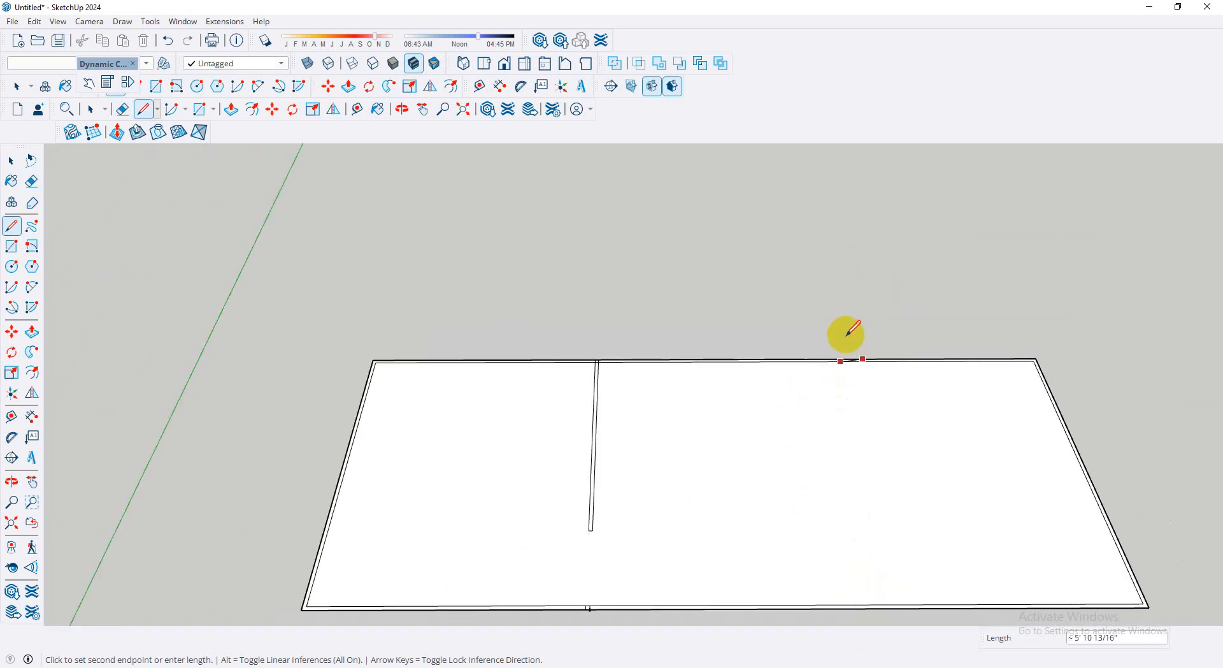
pyautogui.scroll(1, 849, 330)
pyautogui.scroll(-2, 850, 332)
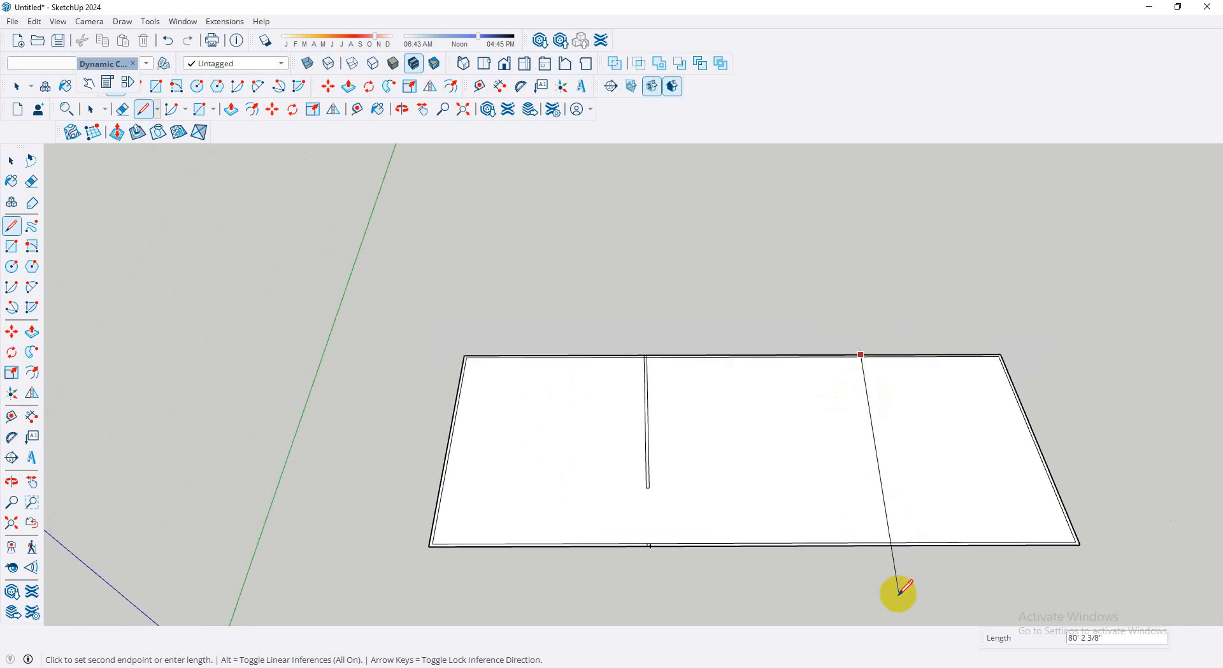
pyautogui.scroll(2, 897, 592)
pyautogui.scroll(1, 901, 594)
pyautogui.scroll(2, 919, 519)
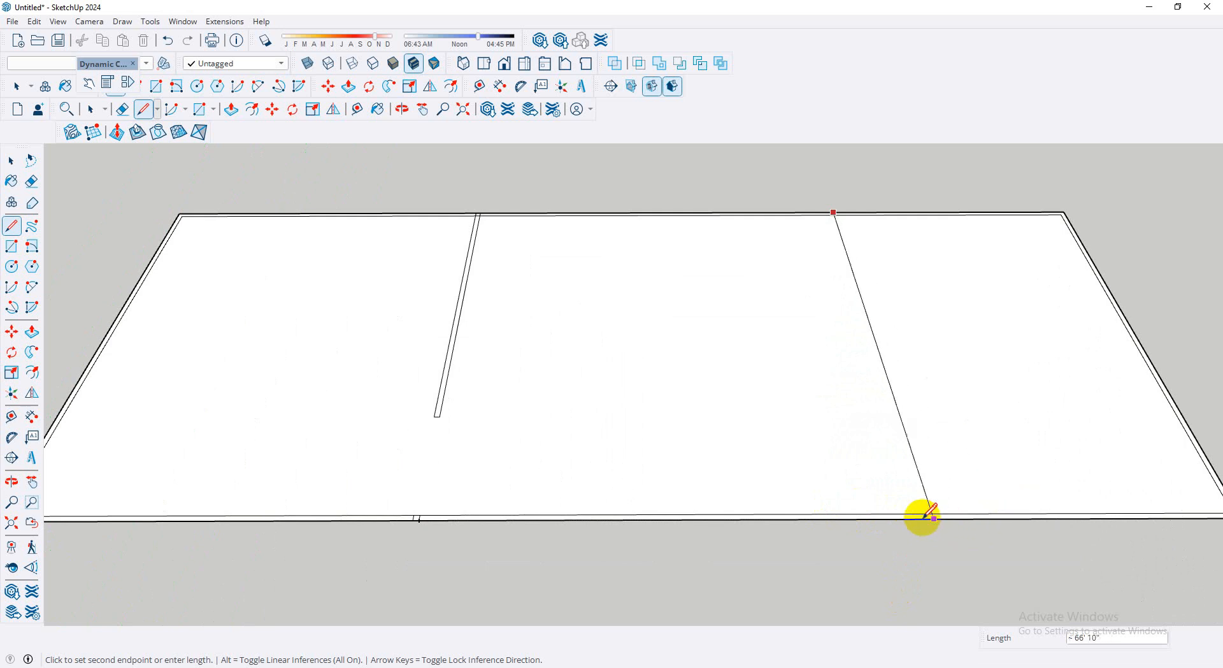
pyautogui.click(917, 518)
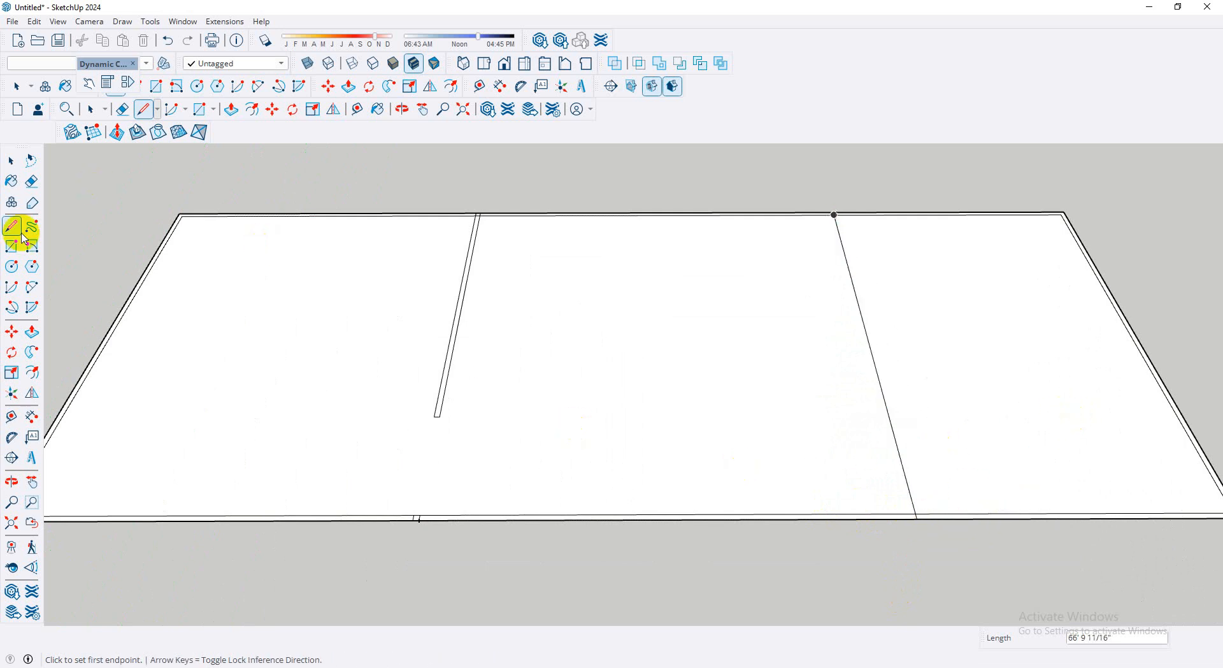
# - Place a guide point on the front outer edge, 10" to the left of the new dividing line's endpoint, using Tape Measure
pyautogui.click(12, 417)
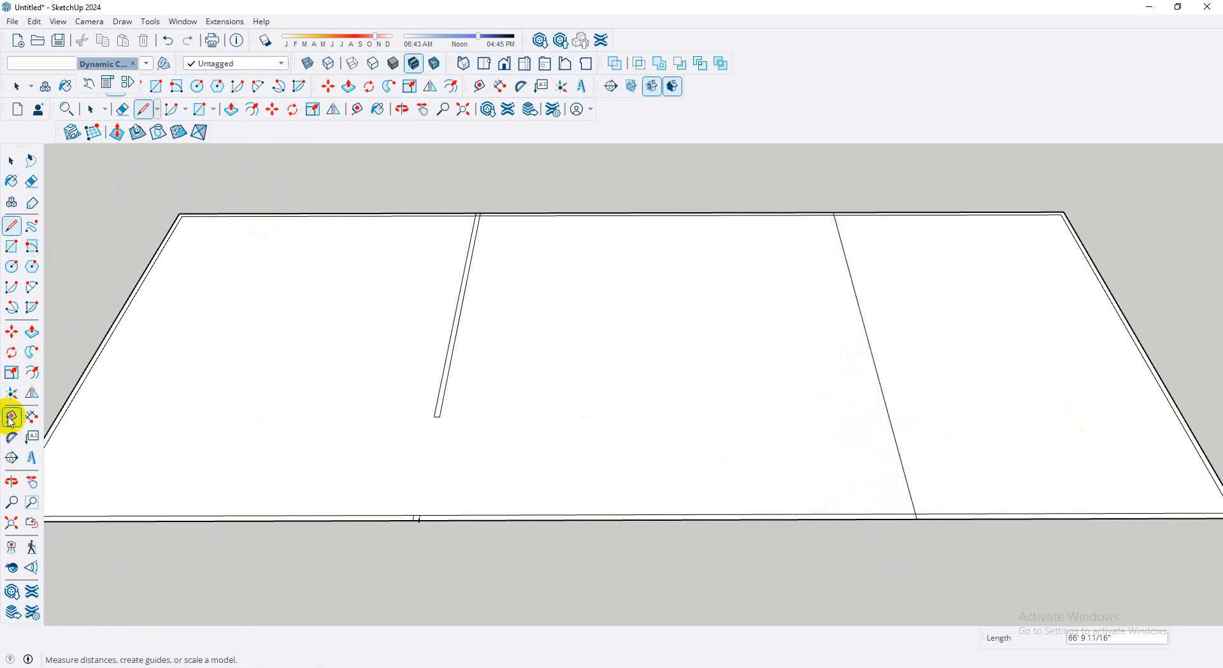
pyautogui.click(917, 518)
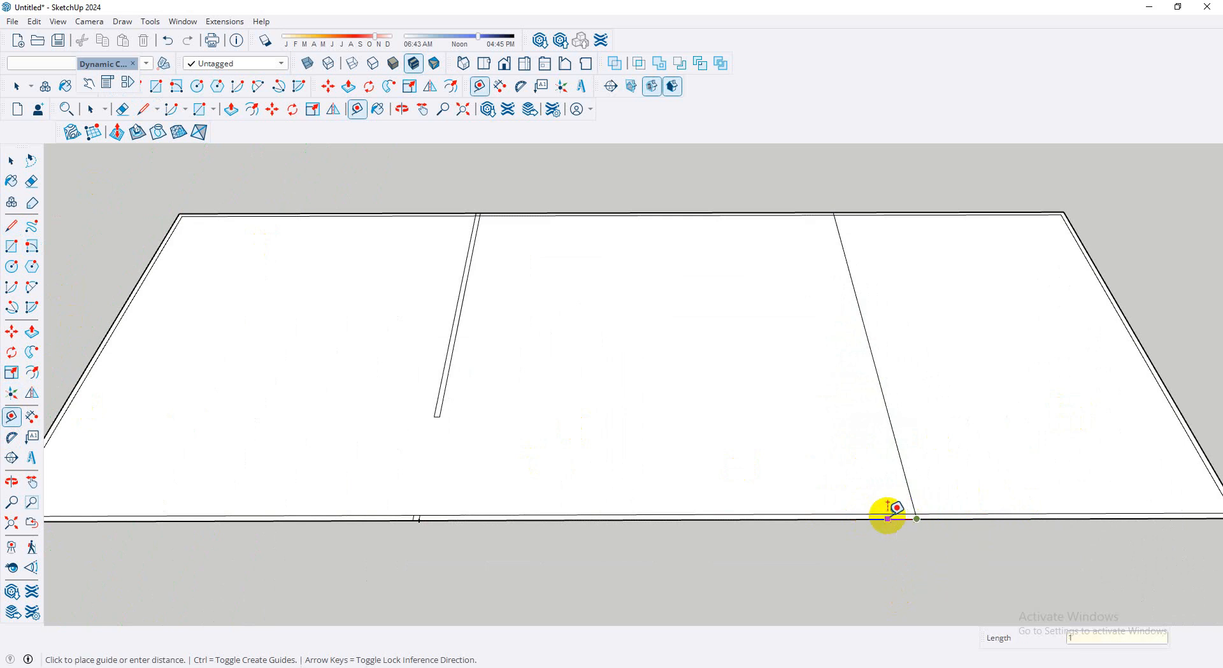
pyautogui.write('10')
pyautogui.press('Return')
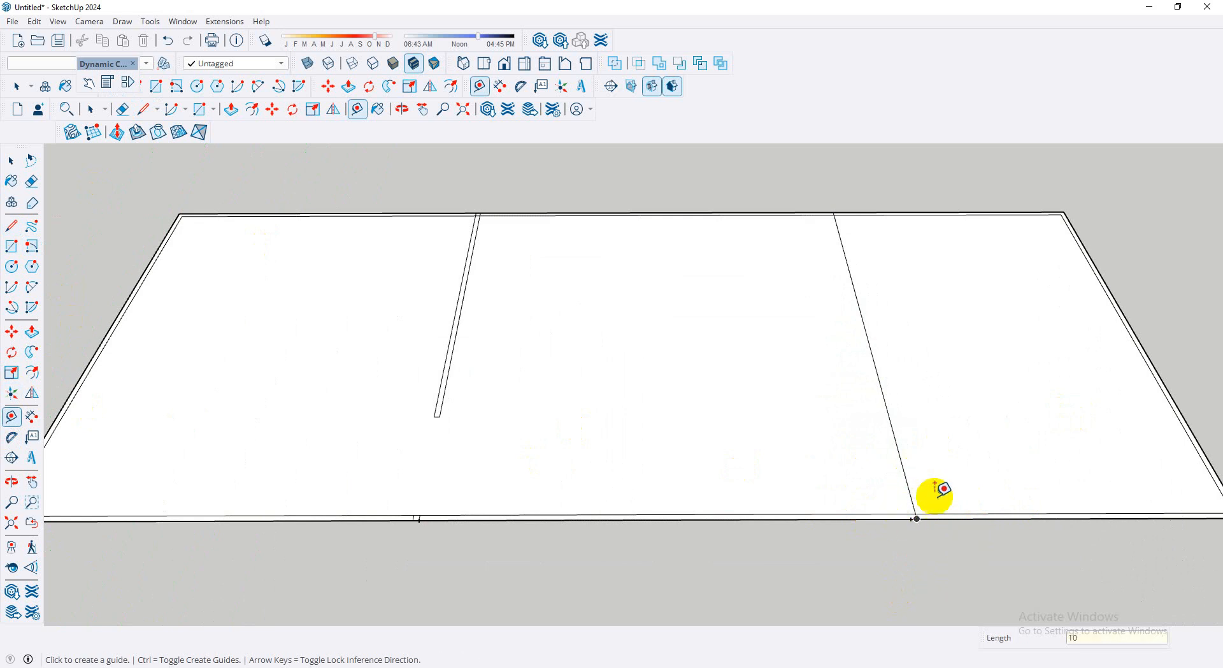
pyautogui.scroll(3, 940, 491)
pyautogui.scroll(-6, 943, 494)
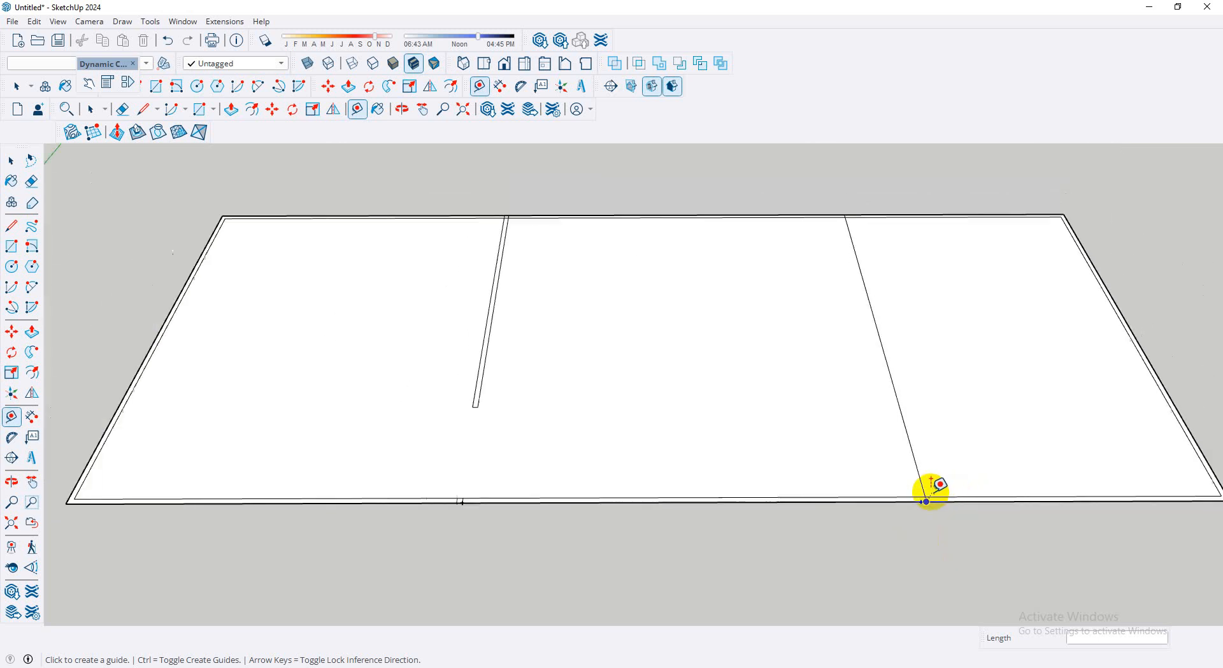
# - Draw a parallel line from the guide point to the back outer edge to give the right partition its thickness
pyautogui.click(13, 227)
pyautogui.scroll(2, 916, 513)
pyautogui.click(908, 517)
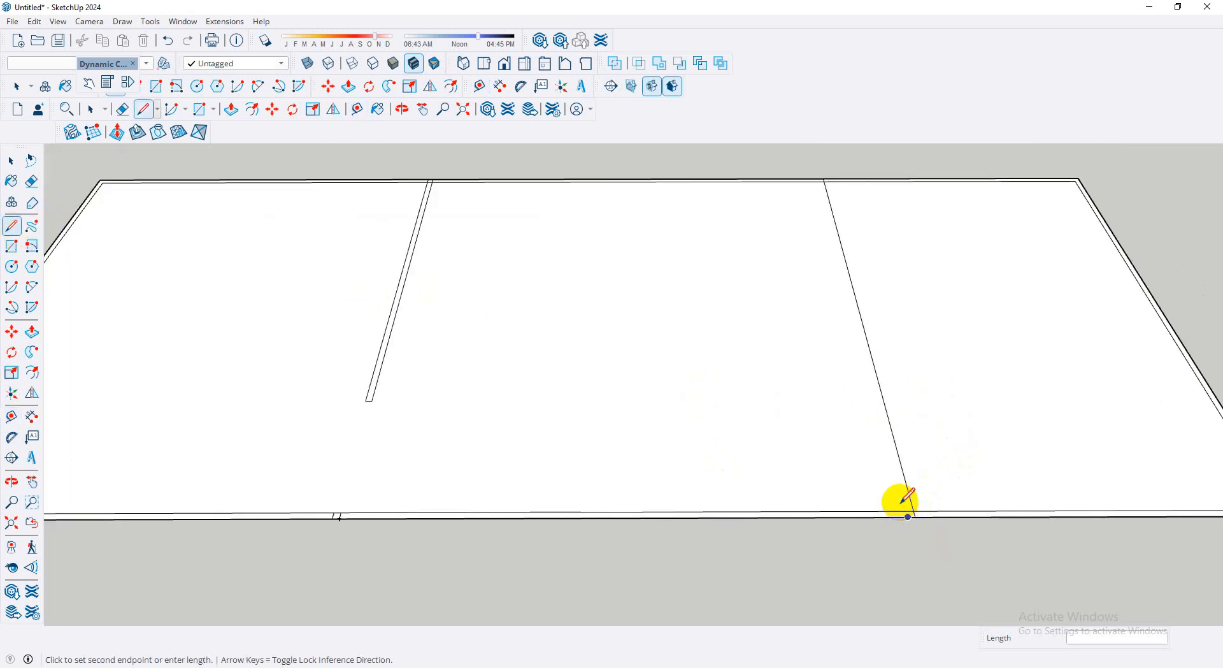
pyautogui.scroll(1, 806, 180)
pyautogui.scroll(1, 806, 181)
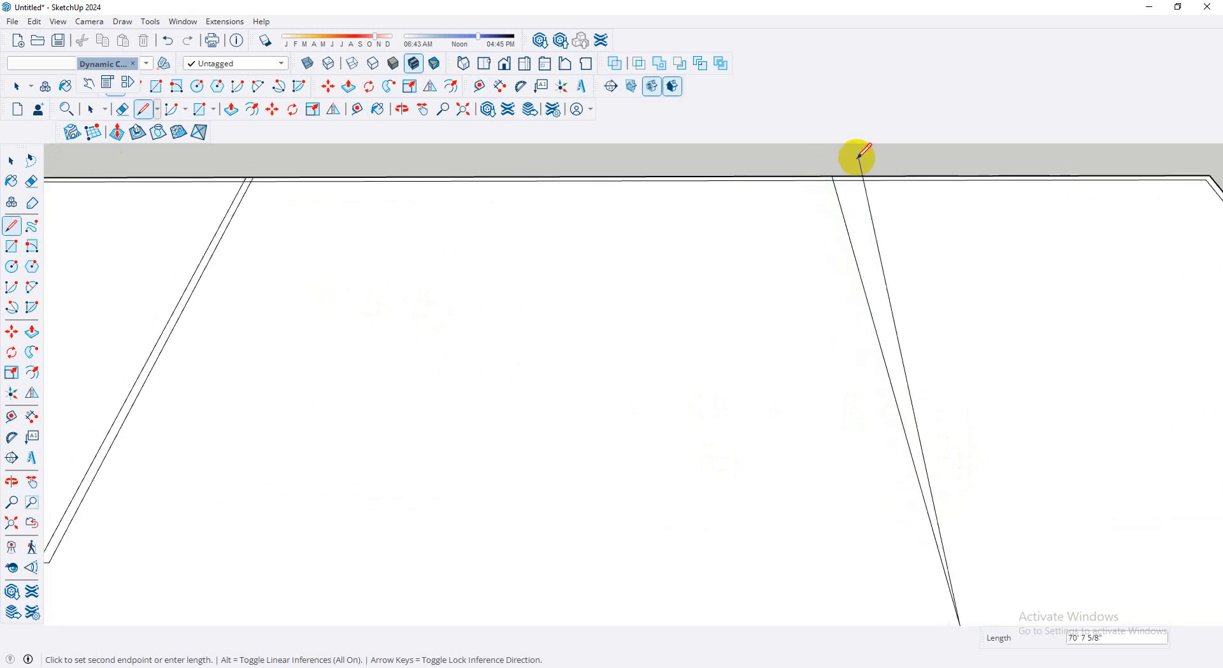
pyautogui.click(826, 173)
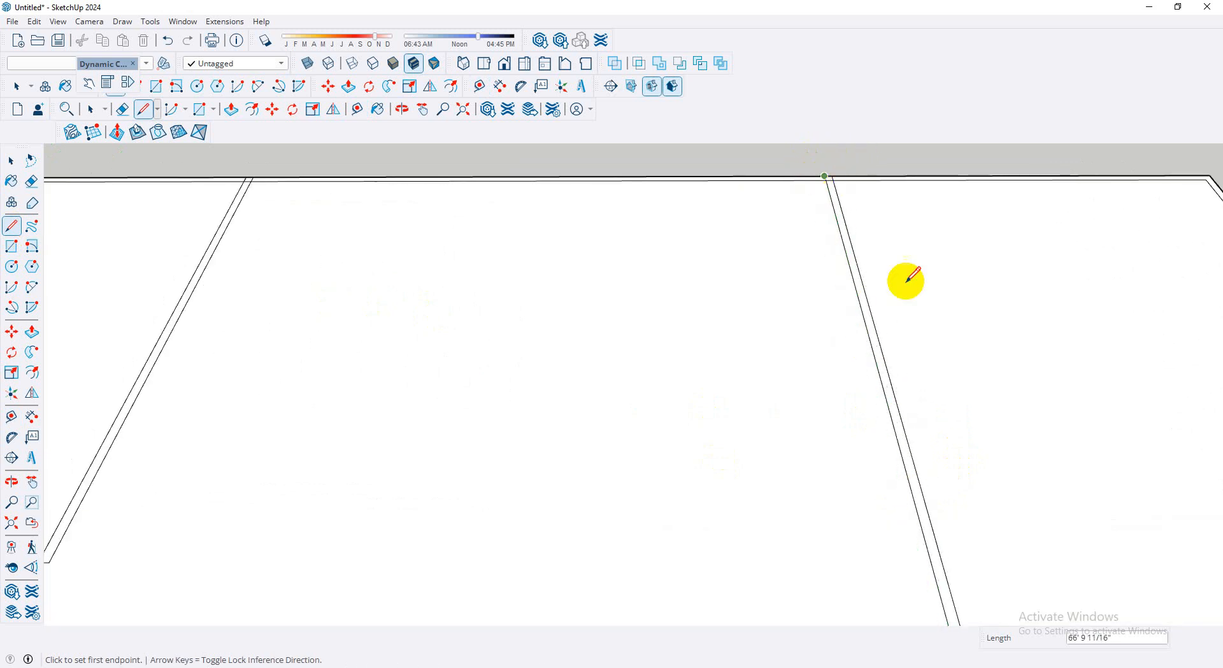
# - Draw two short 10" lines across the right partition in its back half to mark the sides of an opening
pyautogui.scroll(-4, 869, 398)
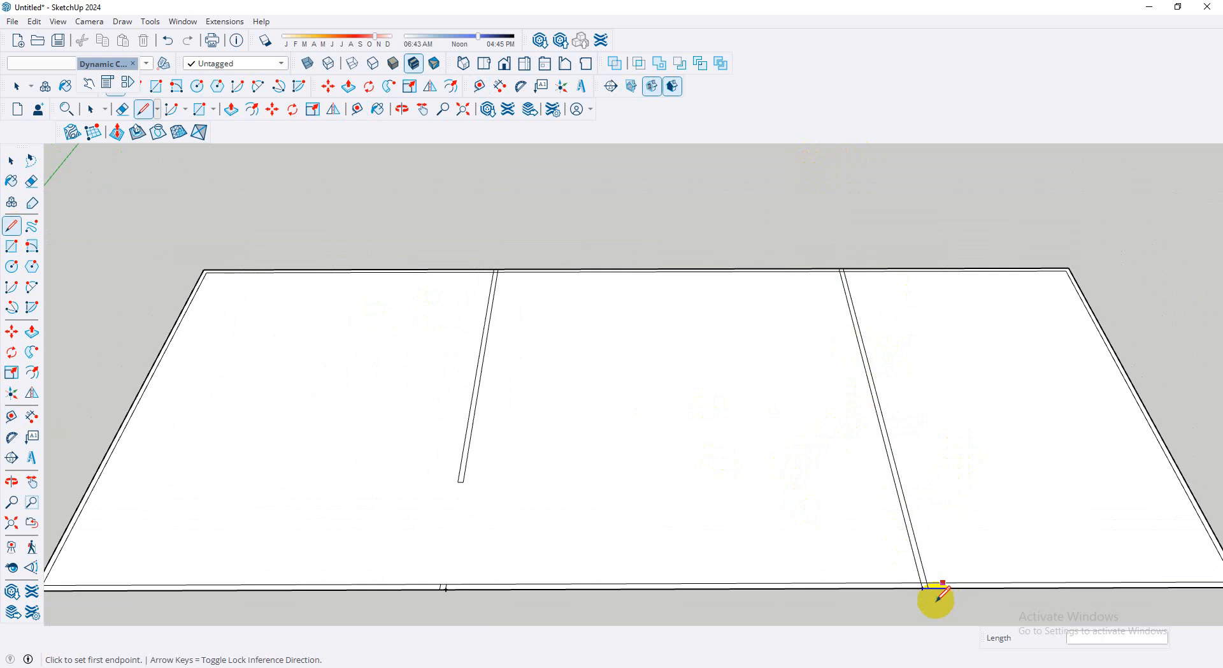
pyautogui.scroll(1, 933, 610)
pyautogui.scroll(-1, 932, 610)
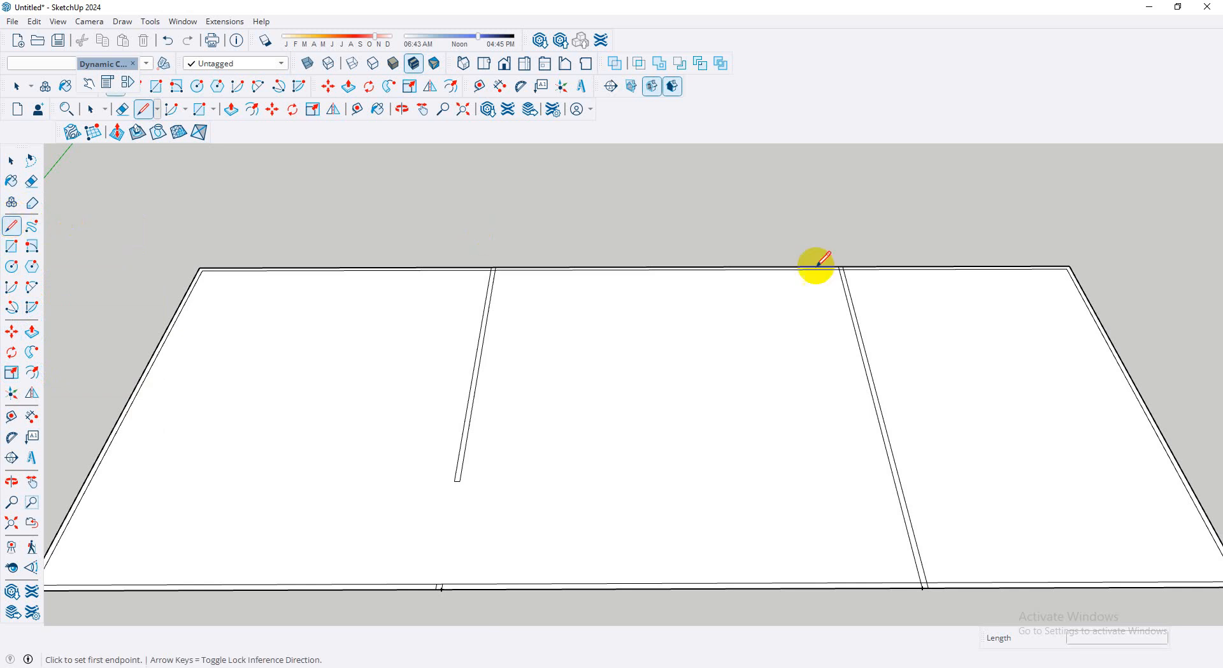
pyautogui.click(863, 358)
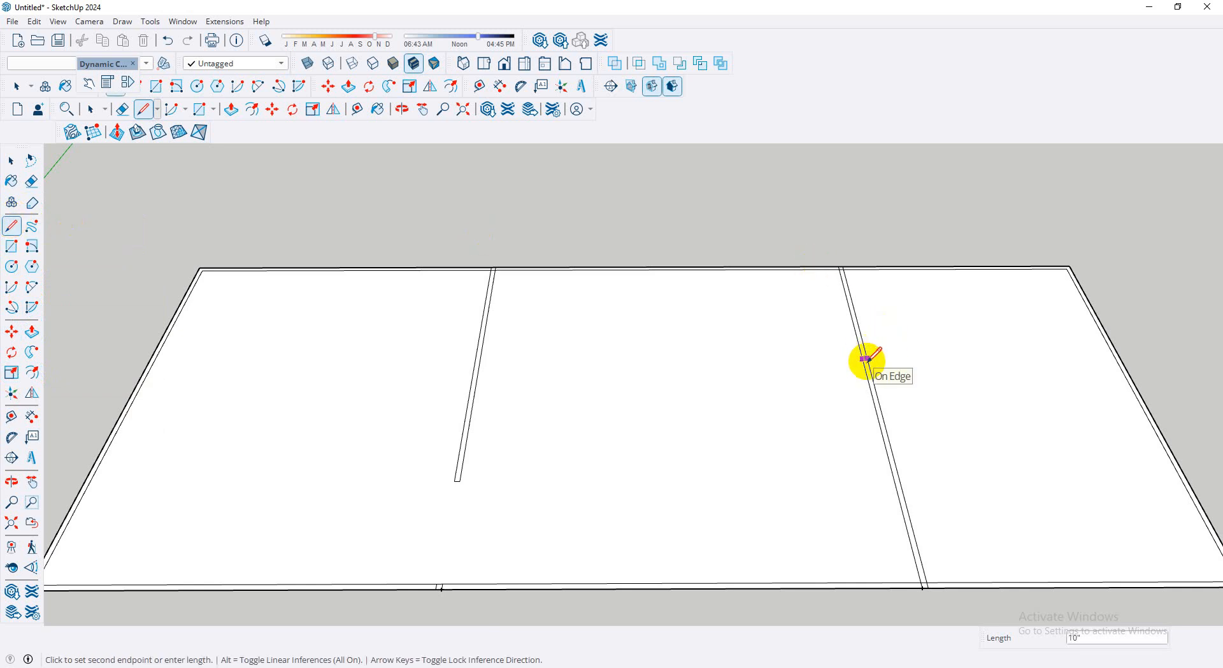
pyautogui.scroll(2, 865, 359)
pyautogui.click(868, 362)
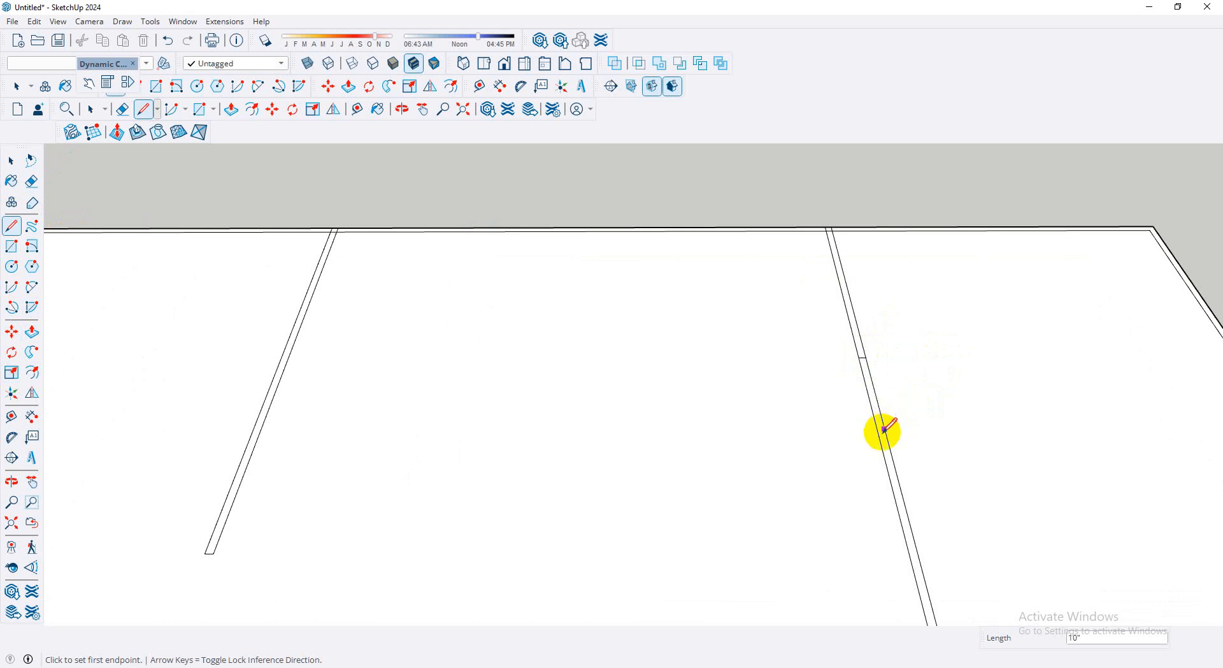
pyautogui.click(890, 449)
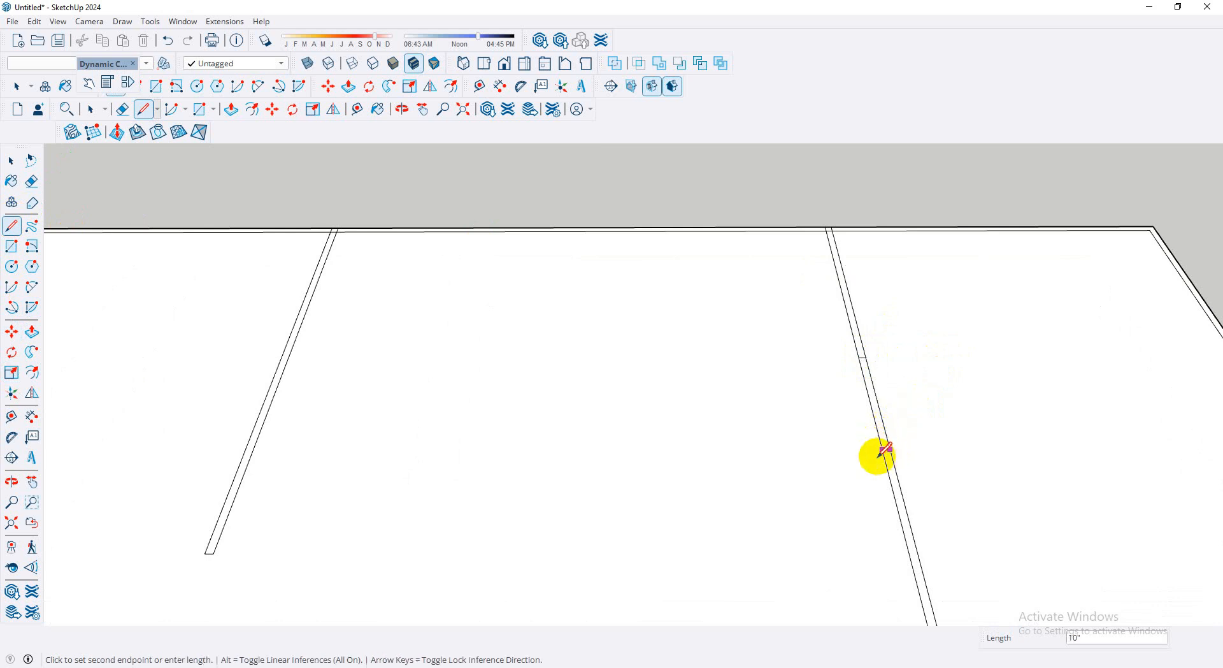
pyautogui.click(882, 454)
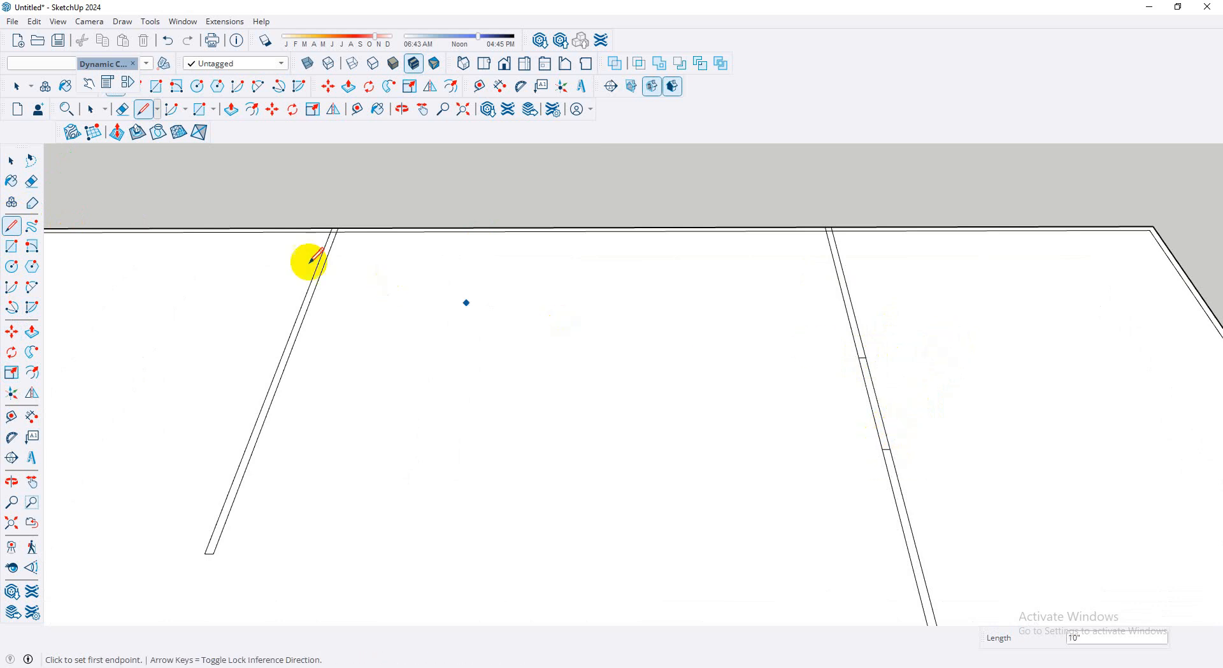
# - Erase the right partition's two edges between the short cross lines to cut the opening
pyautogui.click(32, 182)
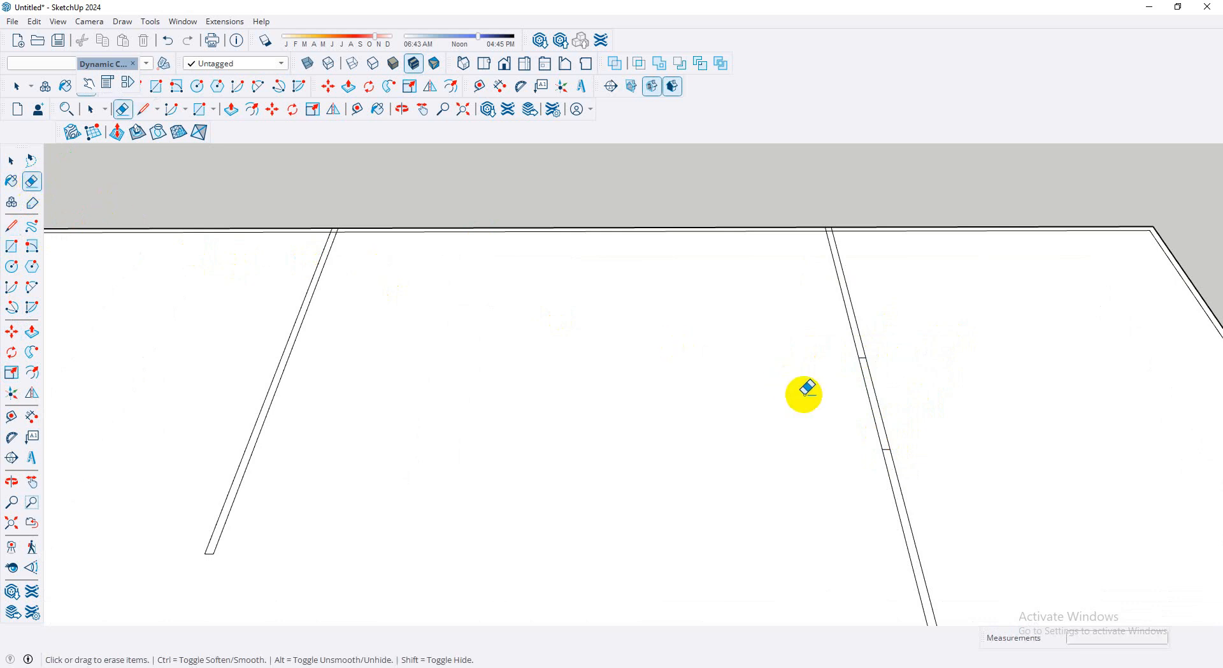
pyautogui.moveTo(937, 404)
pyautogui.mouseDown()
pyautogui.moveTo(773, 380)
pyautogui.moveTo(798, 435)
pyautogui.mouseUp()
pyautogui.scroll(-6, 681, 503)
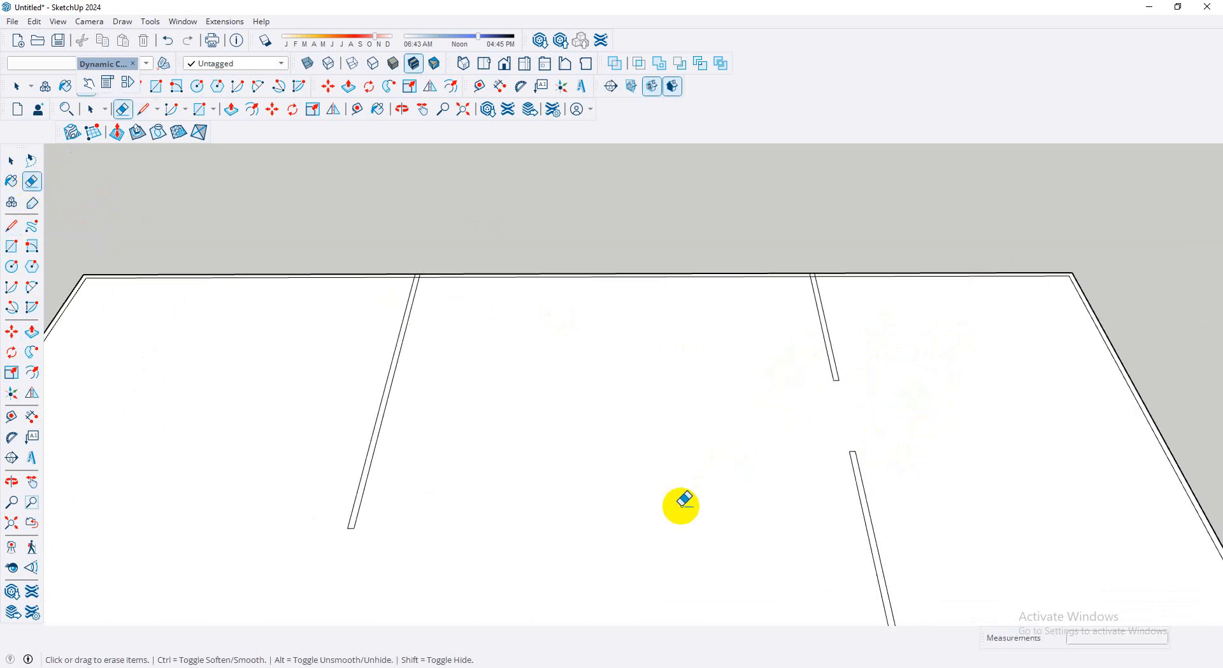
# - Draw a line from the right partition's back opening end across to the left partition, with a line about 24' long branching midway to the back outer edge
pyautogui.scroll(2, 752, 405)
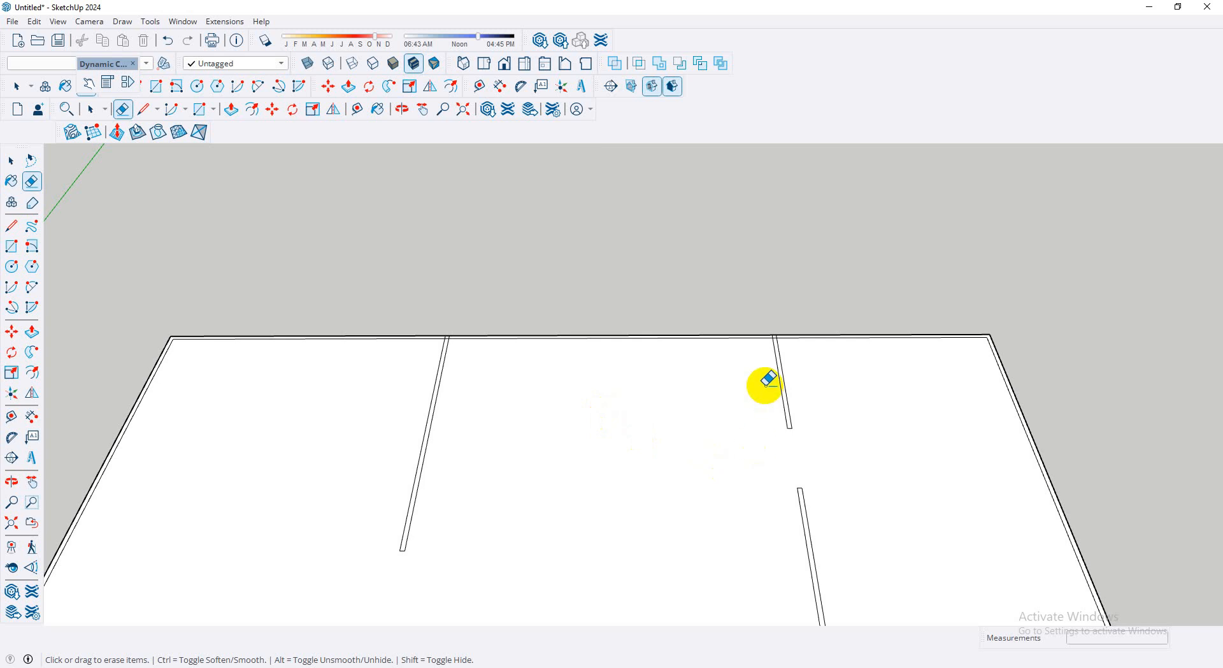
pyautogui.click(12, 227)
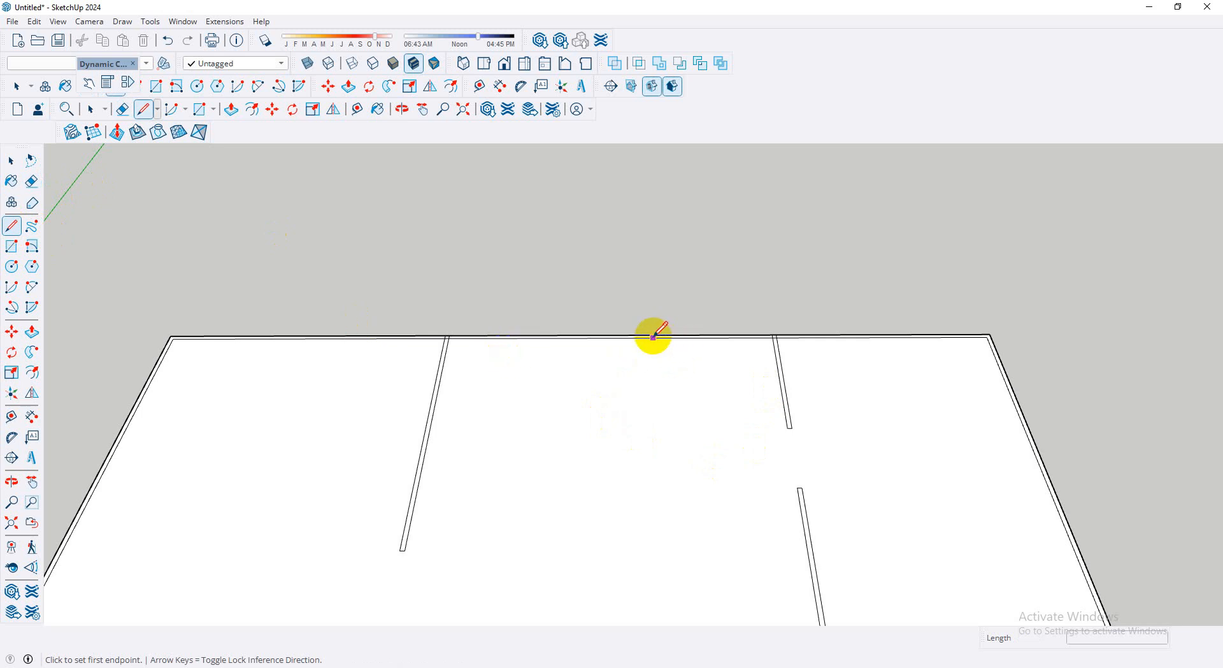
pyautogui.click(789, 428)
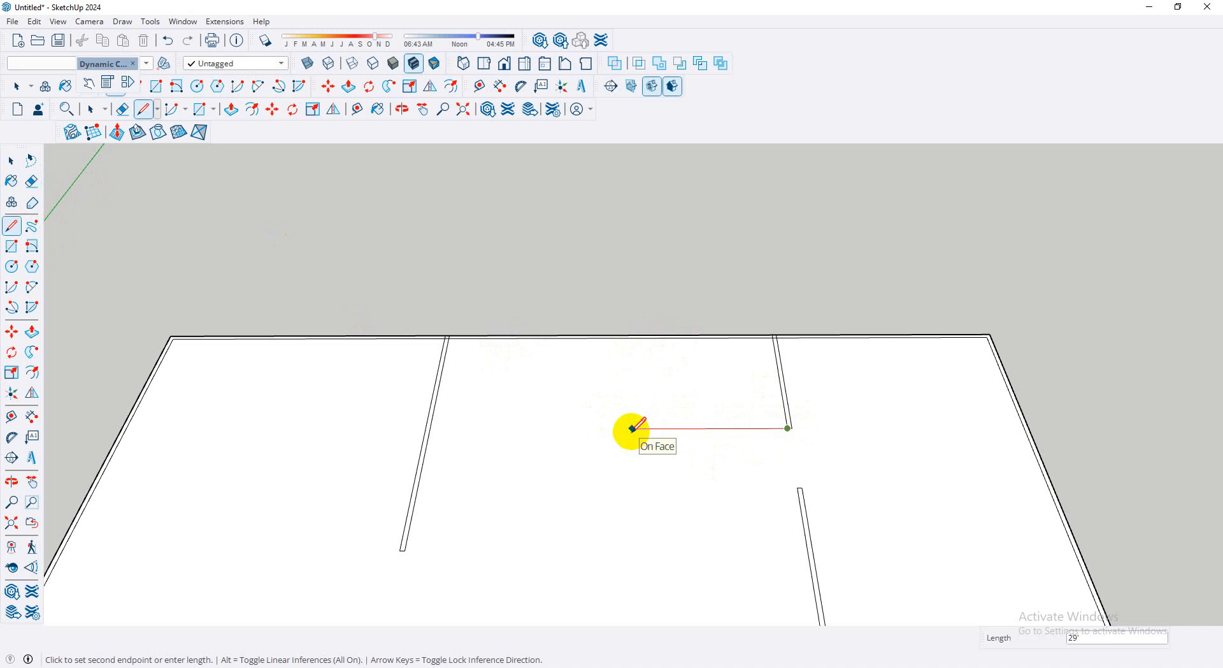
pyautogui.click(607, 428)
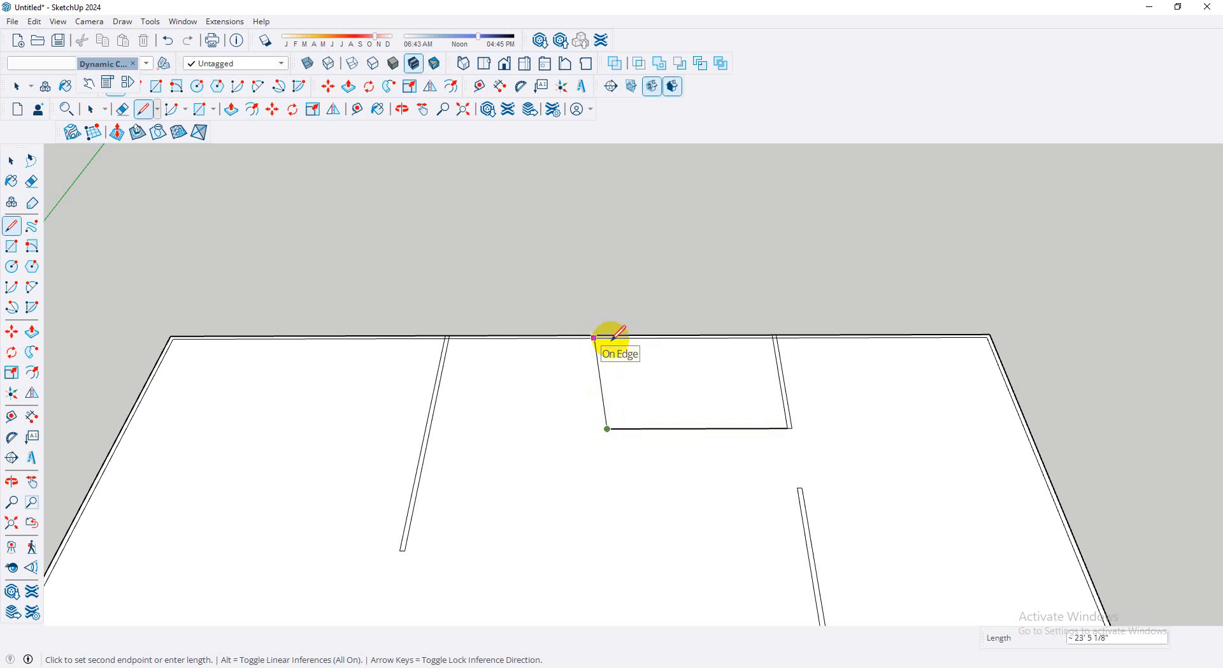
pyautogui.click(609, 335)
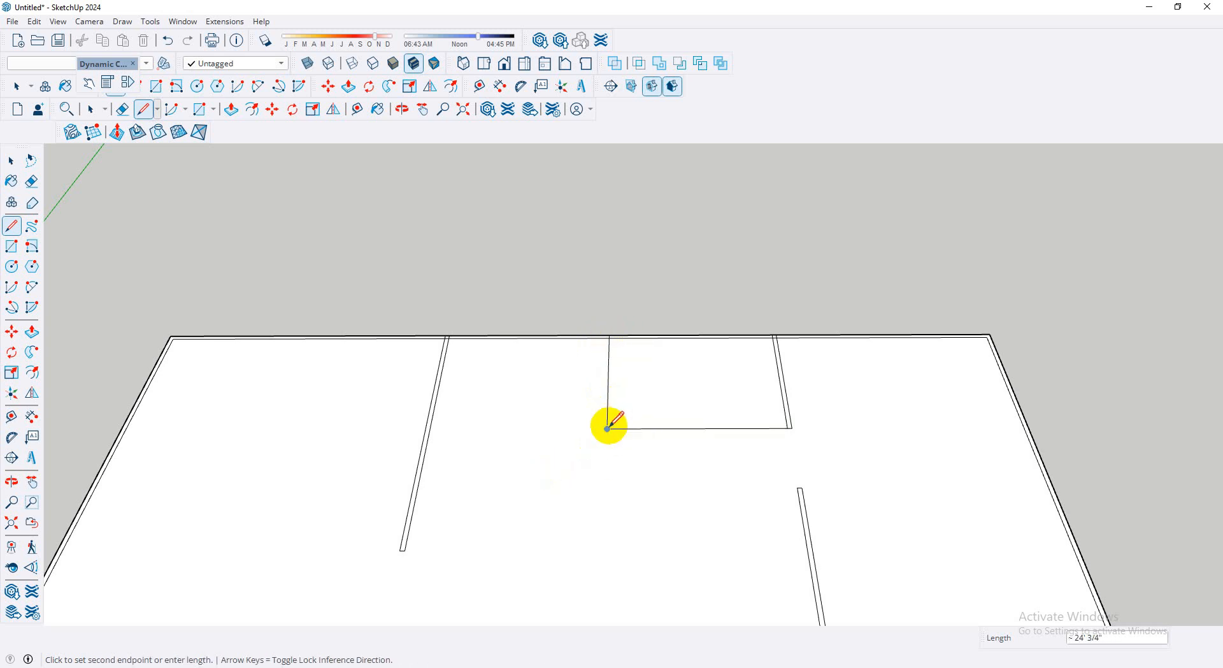
pyautogui.click(431, 429)
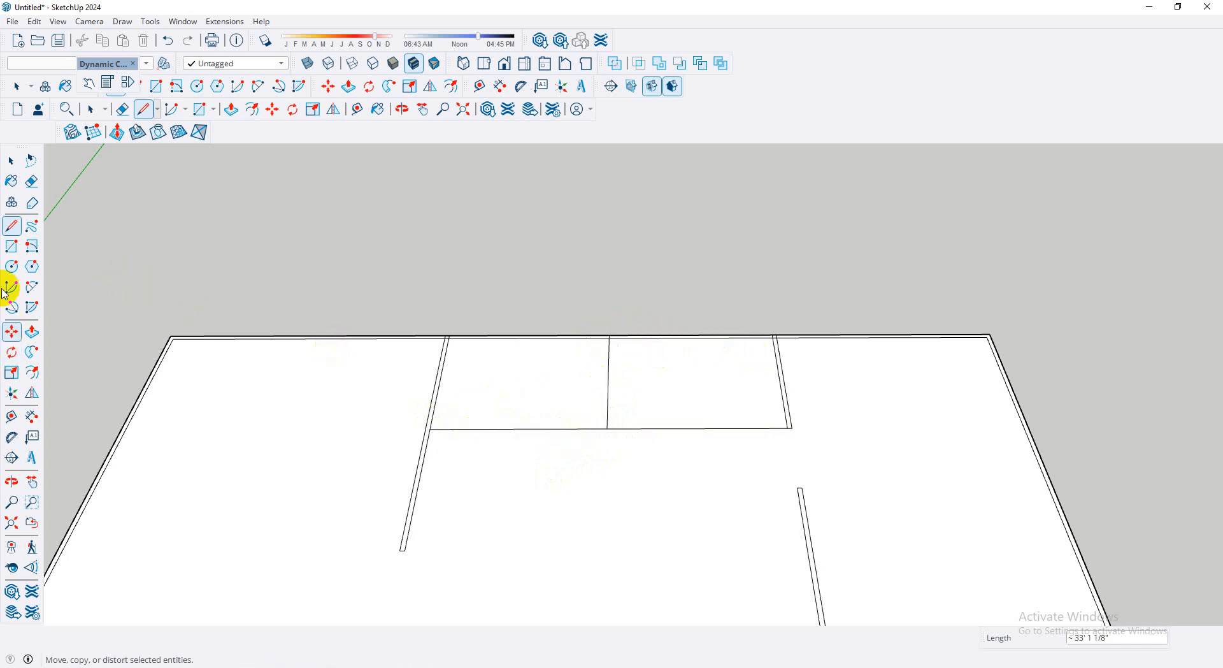
# - Place a guide point on the new cross line, 10" to the right of the middle dividing line's endpoint, using Tape Measure
pyautogui.click(12, 415)
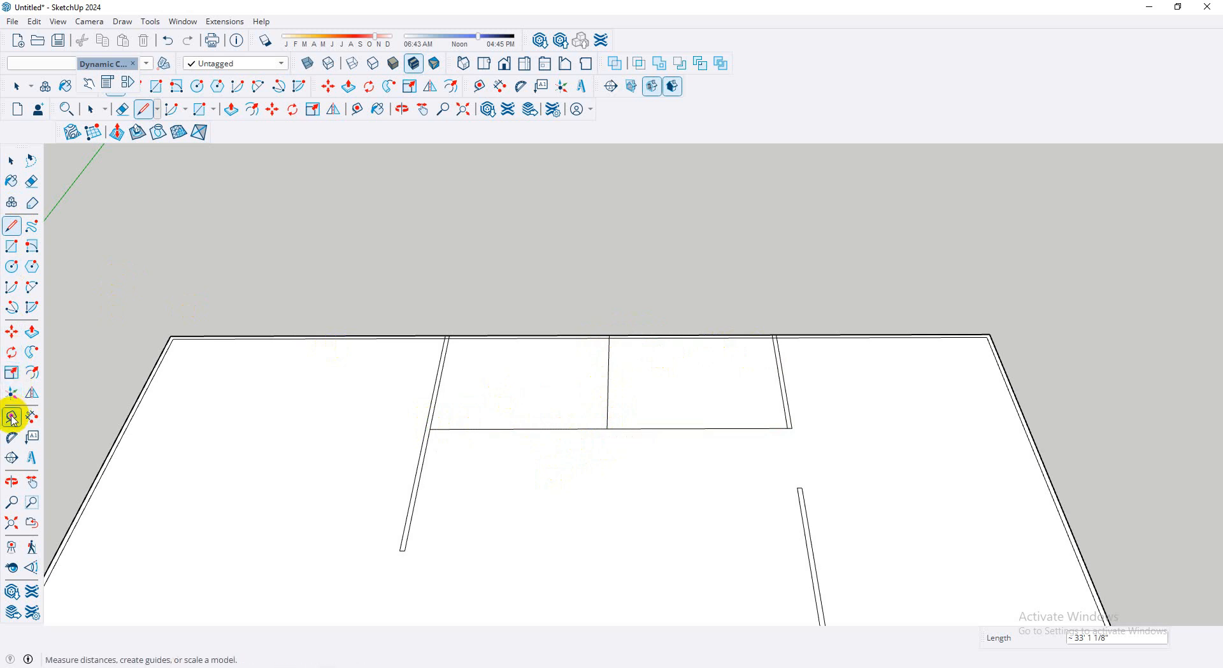
pyautogui.click(606, 429)
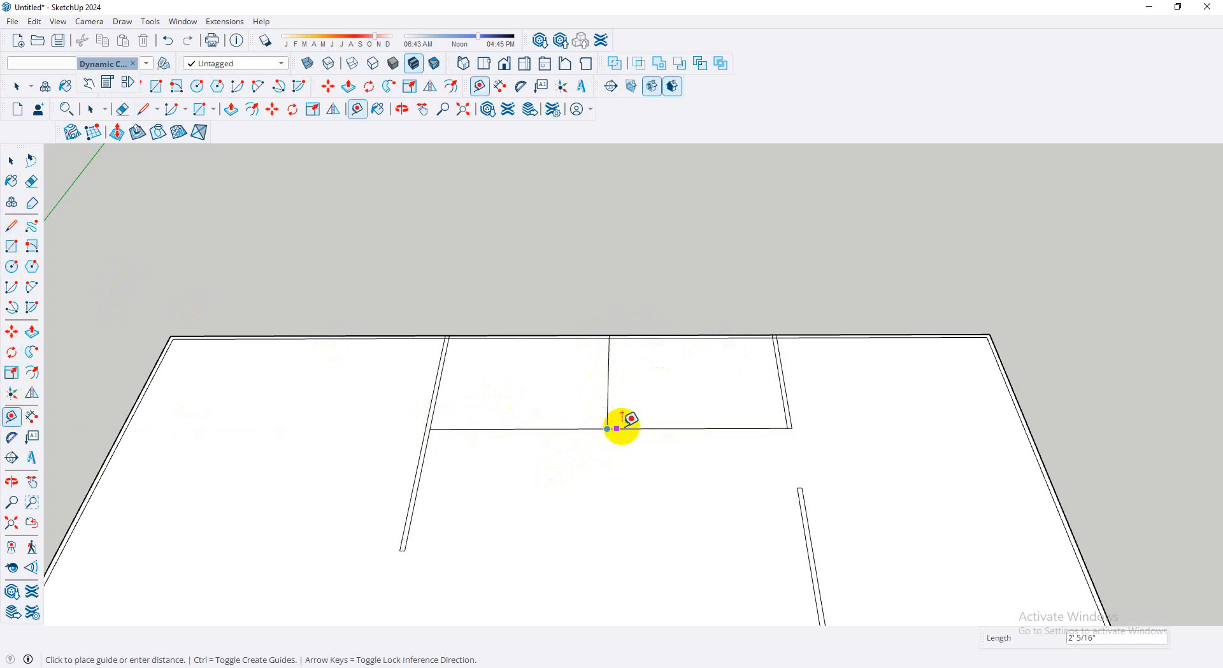
pyautogui.write('10')
pyautogui.press('Return')
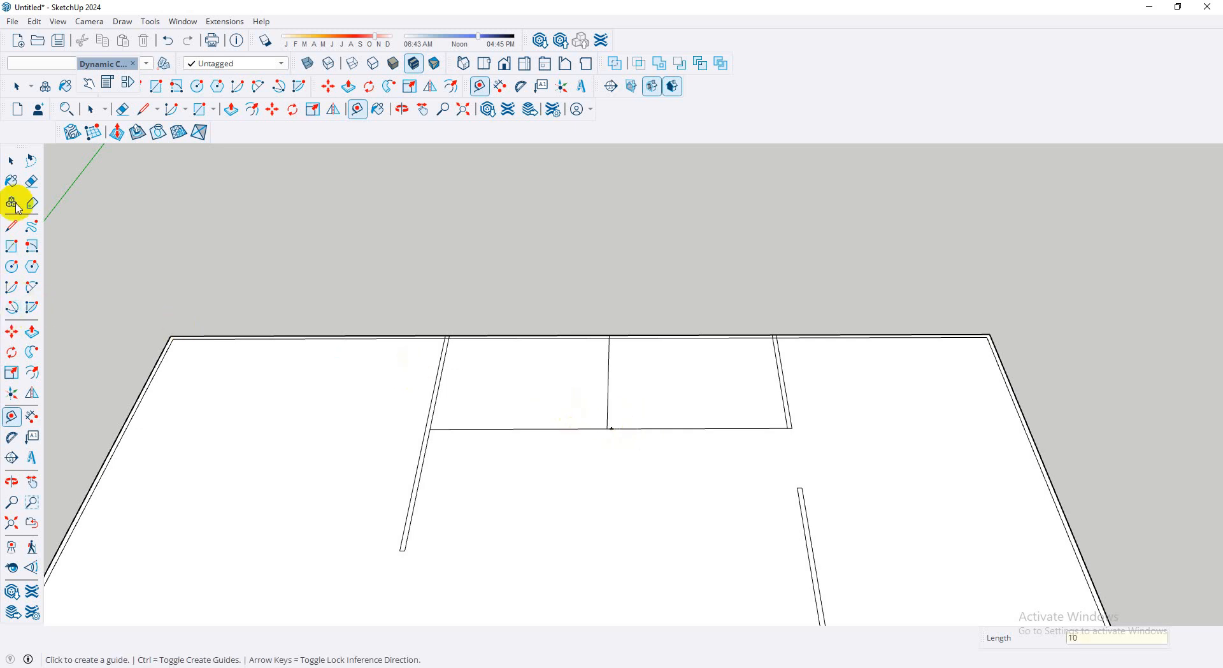
# - Draw a parallel line from the guide point to the back outer edge to give the middle partition its thickness
pyautogui.click(12, 225)
pyautogui.scroll(2, 630, 423)
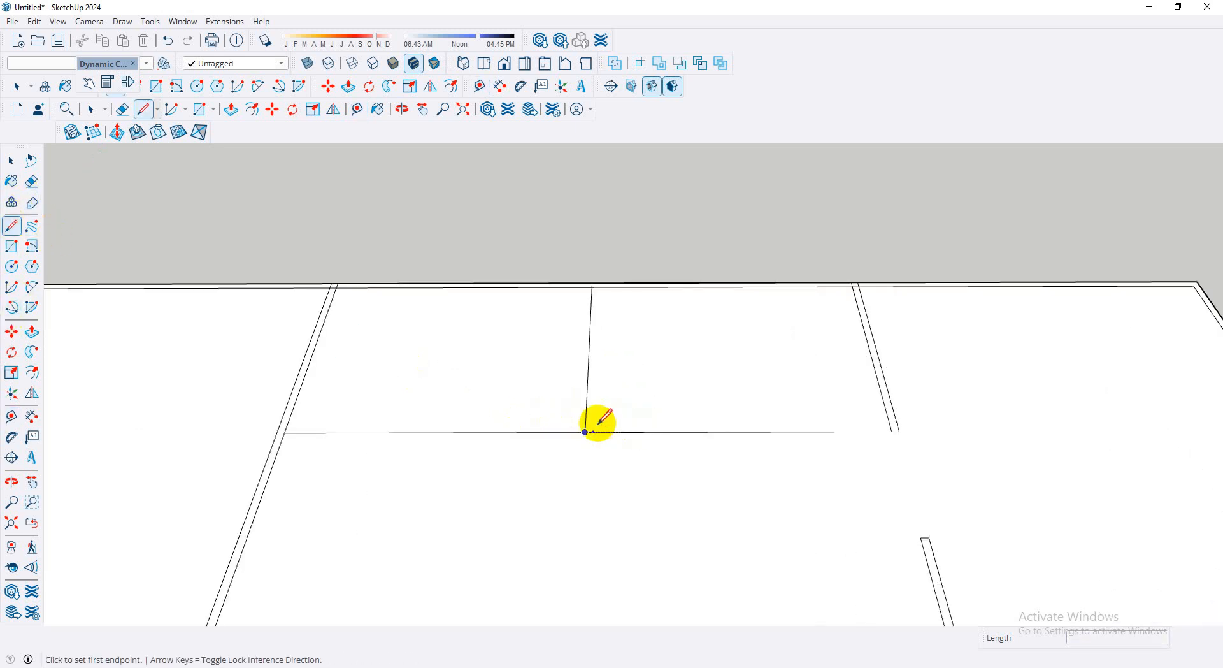
pyautogui.scroll(1, 618, 424)
pyautogui.click(590, 432)
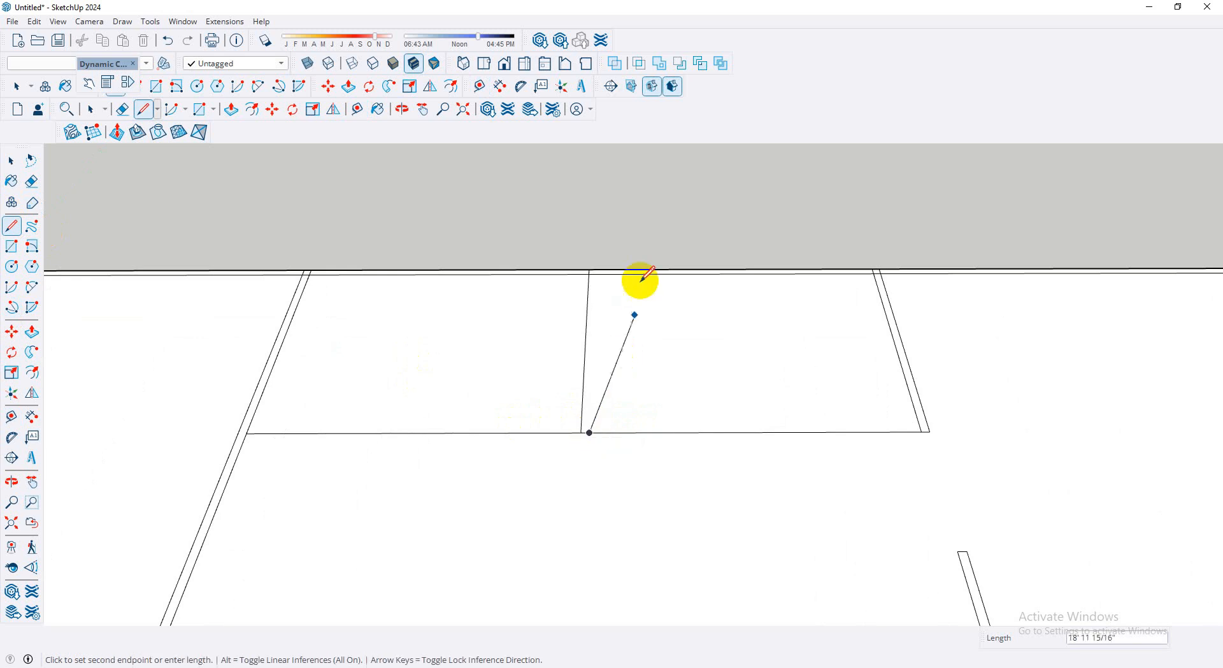
pyautogui.click(596, 270)
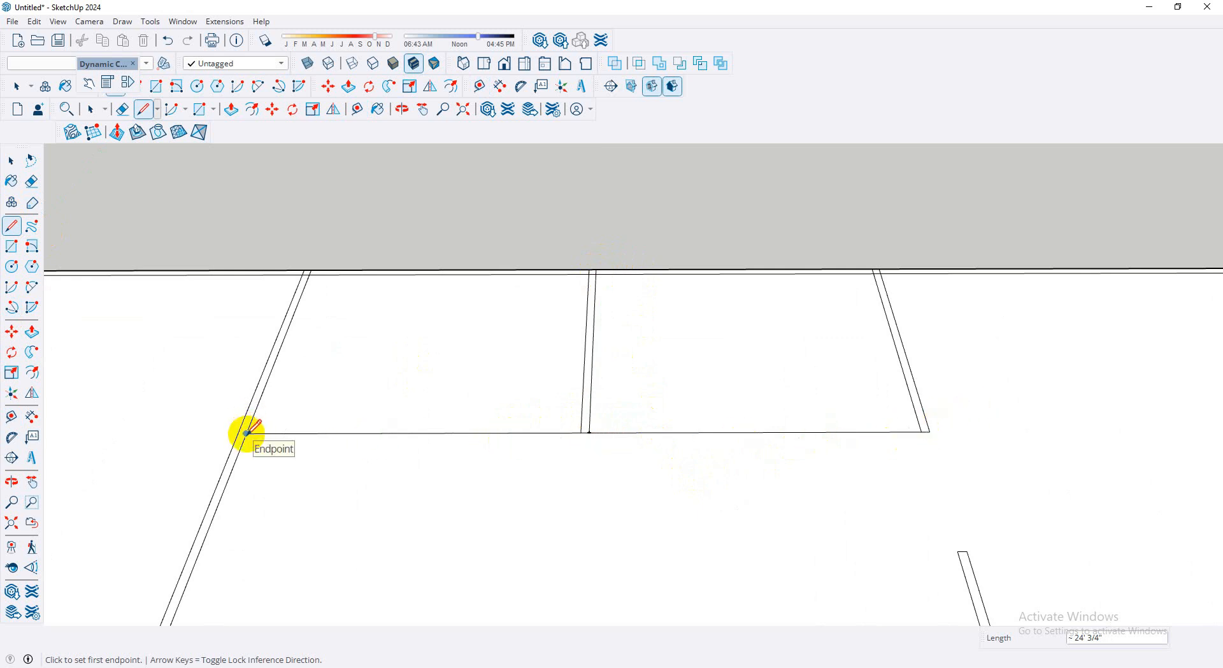
# - Place a guide point 10" behind the cross line's left endpoint, along the left partition, using Tape Measure
pyautogui.click(11, 417)
pyautogui.click(300, 435)
pyautogui.click(246, 433)
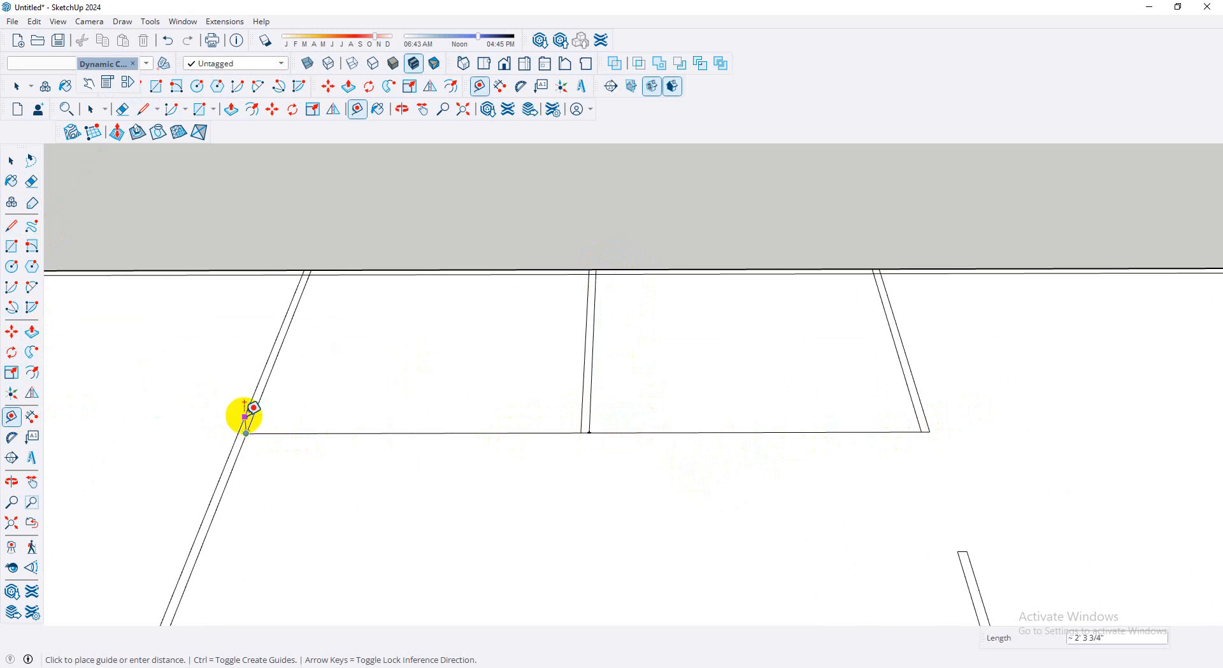
pyautogui.write('10')
pyautogui.press('Return')
# - Draw a parallel line from the guide point to the right partition's outer edge to give the cross wall its thickness
pyautogui.click(11, 229)
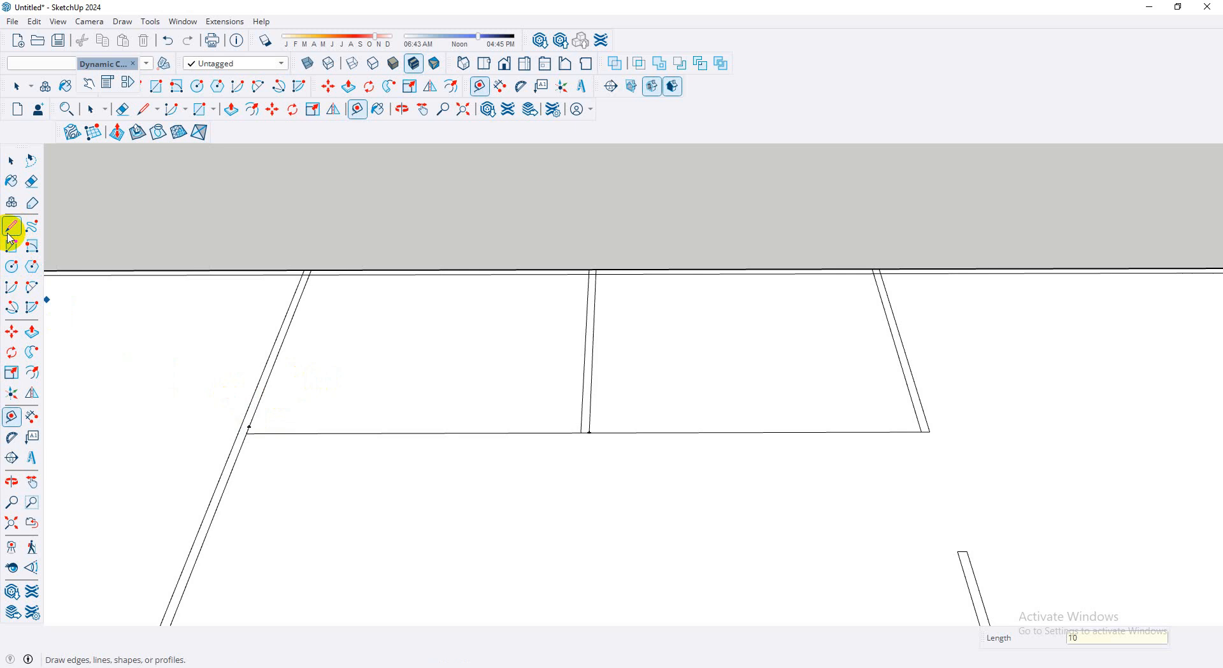
pyautogui.scroll(3, 241, 424)
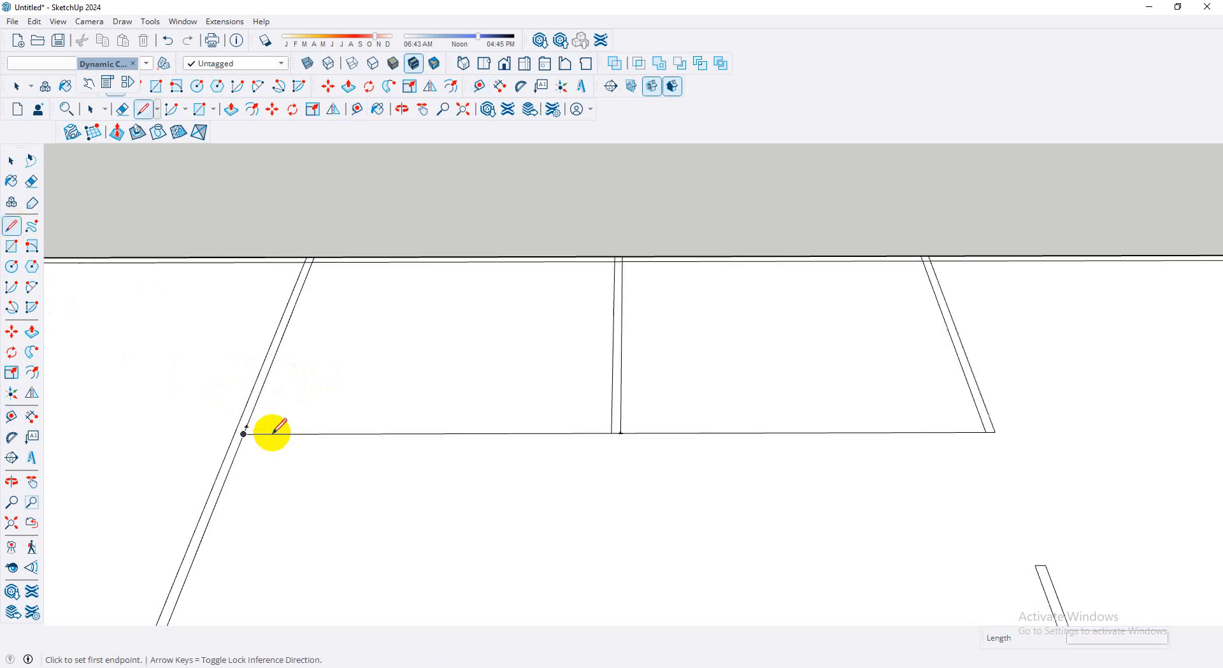
pyautogui.click(241, 425)
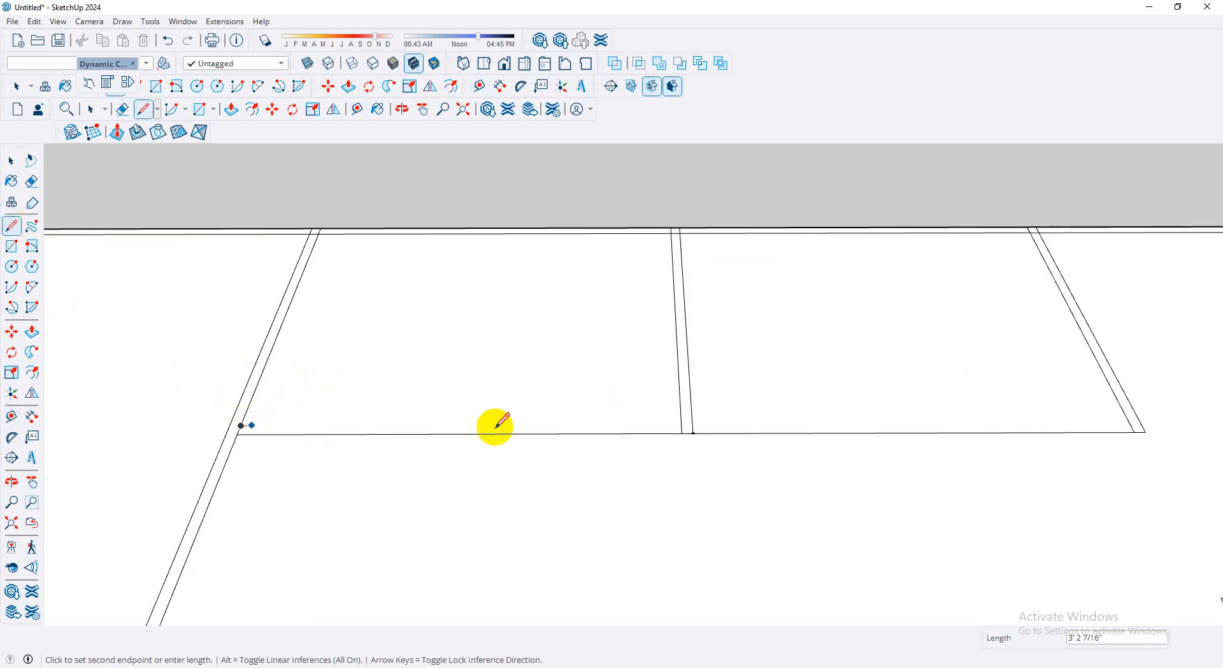
pyautogui.scroll(-3, 829, 414)
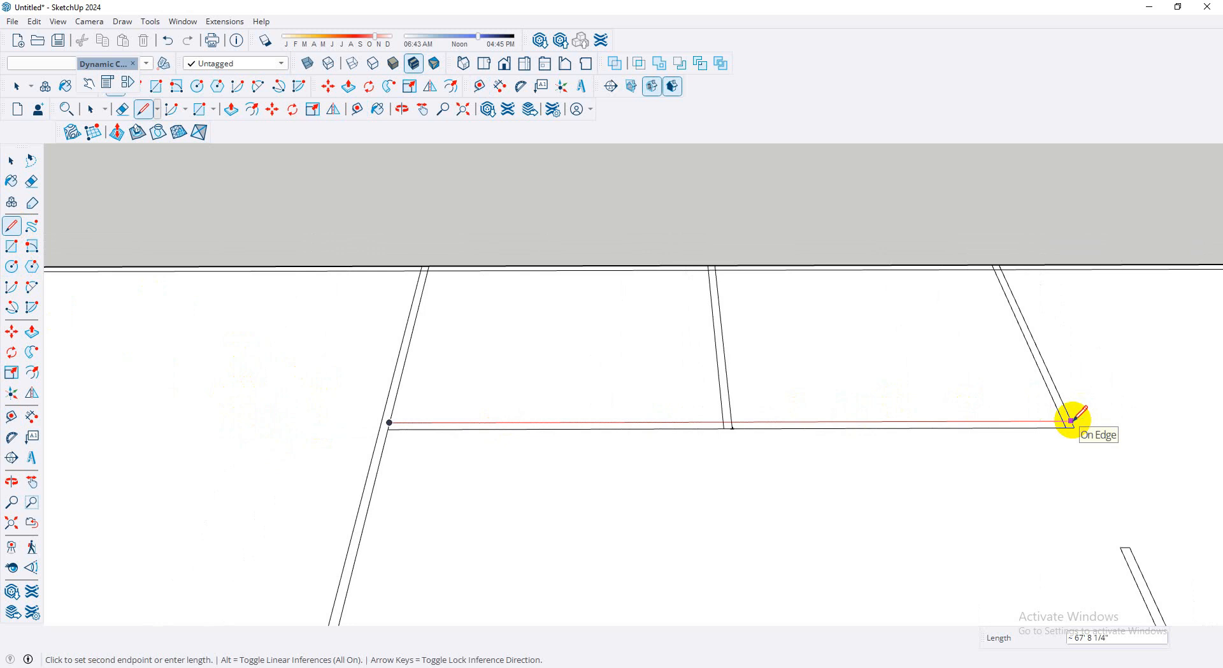
pyautogui.click(1071, 421)
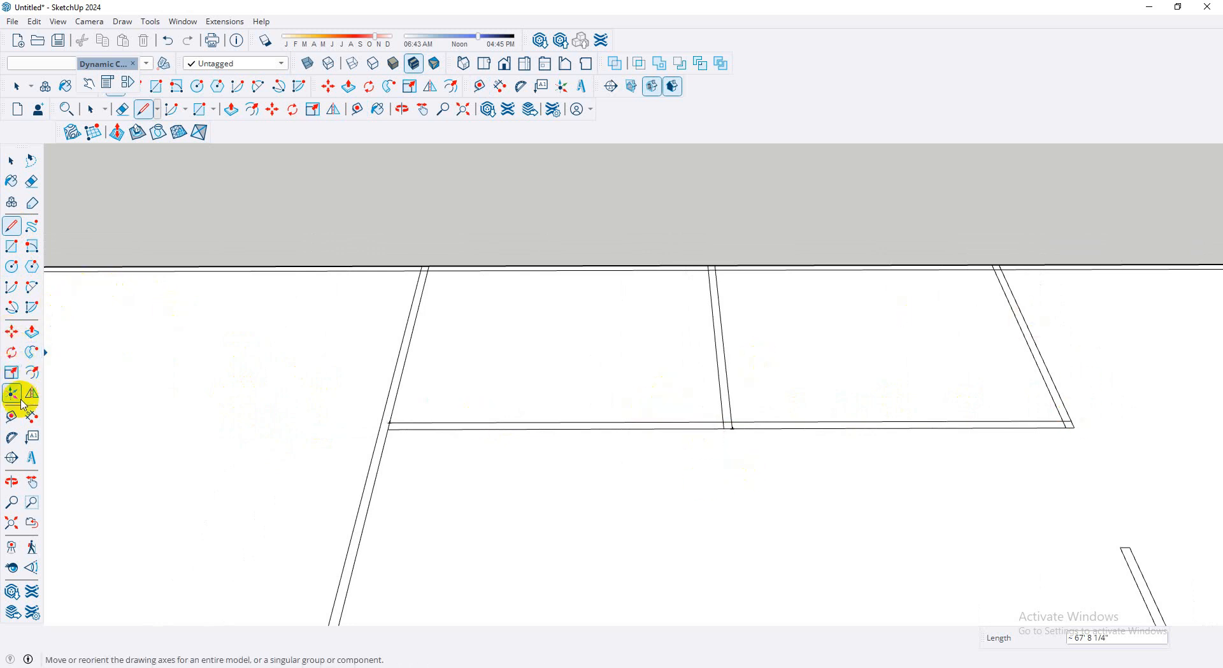
# - Draw two short 10" lines across the cross wall, one on each side of the middle partition, to mark the opening sides
pyautogui.click(815, 427)
pyautogui.write('10')
pyautogui.press('Return')
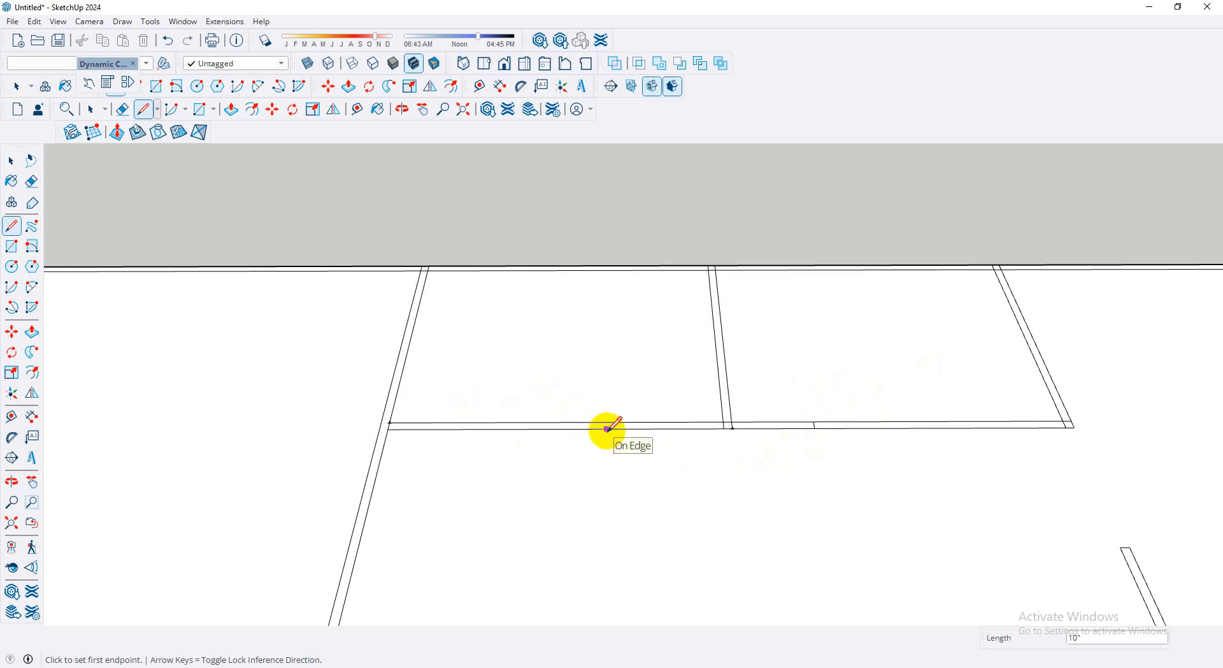
pyautogui.click(497, 427)
pyautogui.click(497, 423)
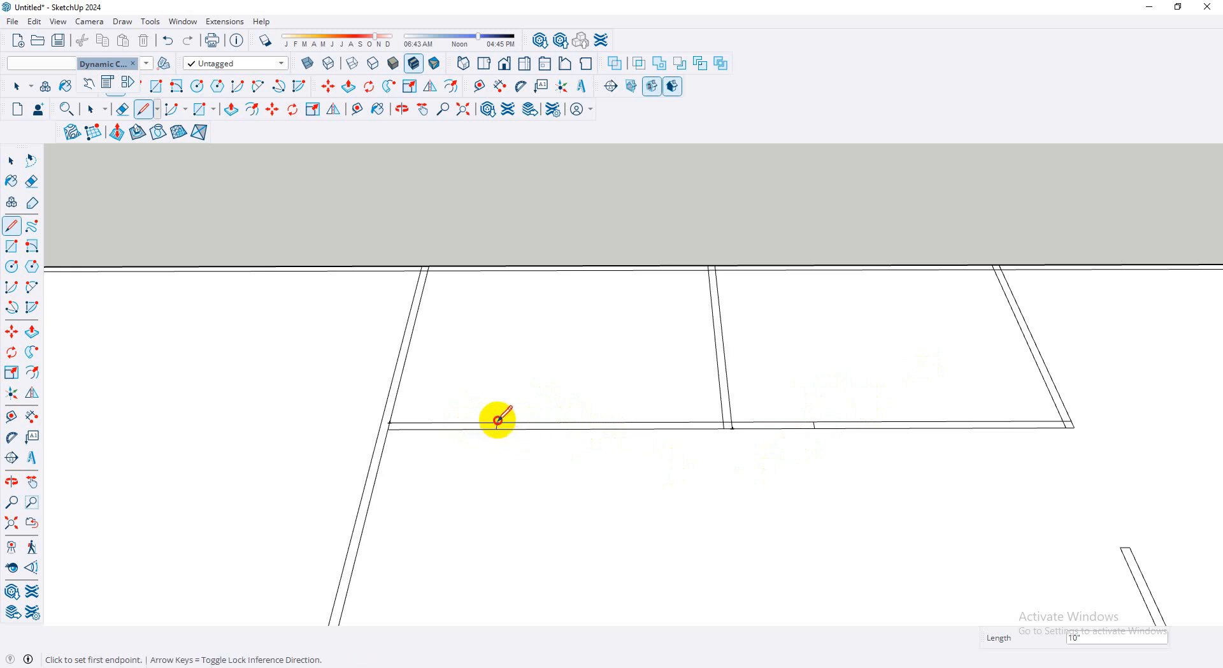
# - Erase the cross wall's edges from the left partition and from the middle partition up to their short lines to cut two openings
pyautogui.click(33, 185)
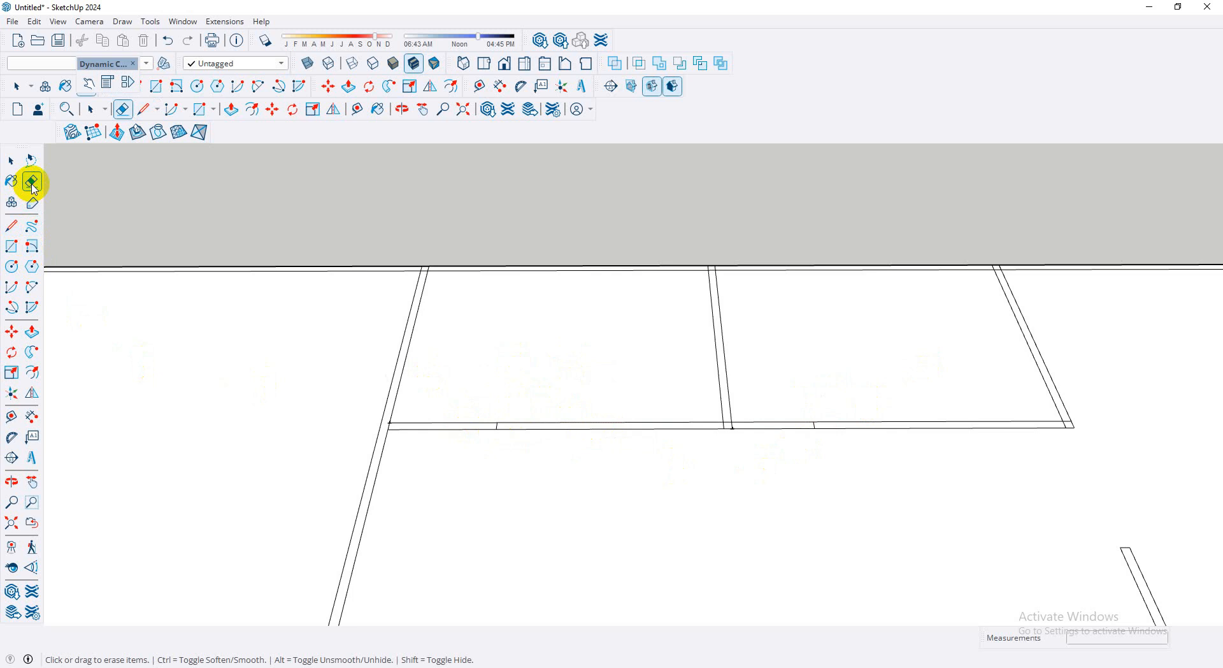
pyautogui.moveTo(425, 440); pyautogui.dragTo(456, 368)
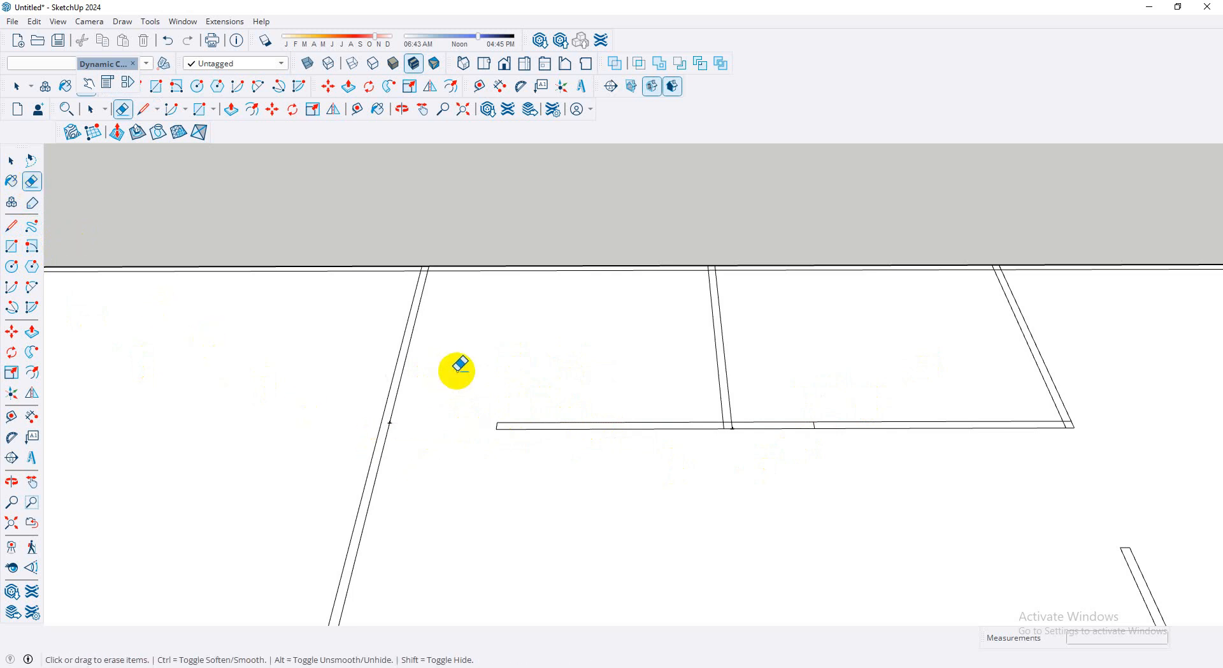
pyautogui.moveTo(793, 453); pyautogui.dragTo(778, 377)
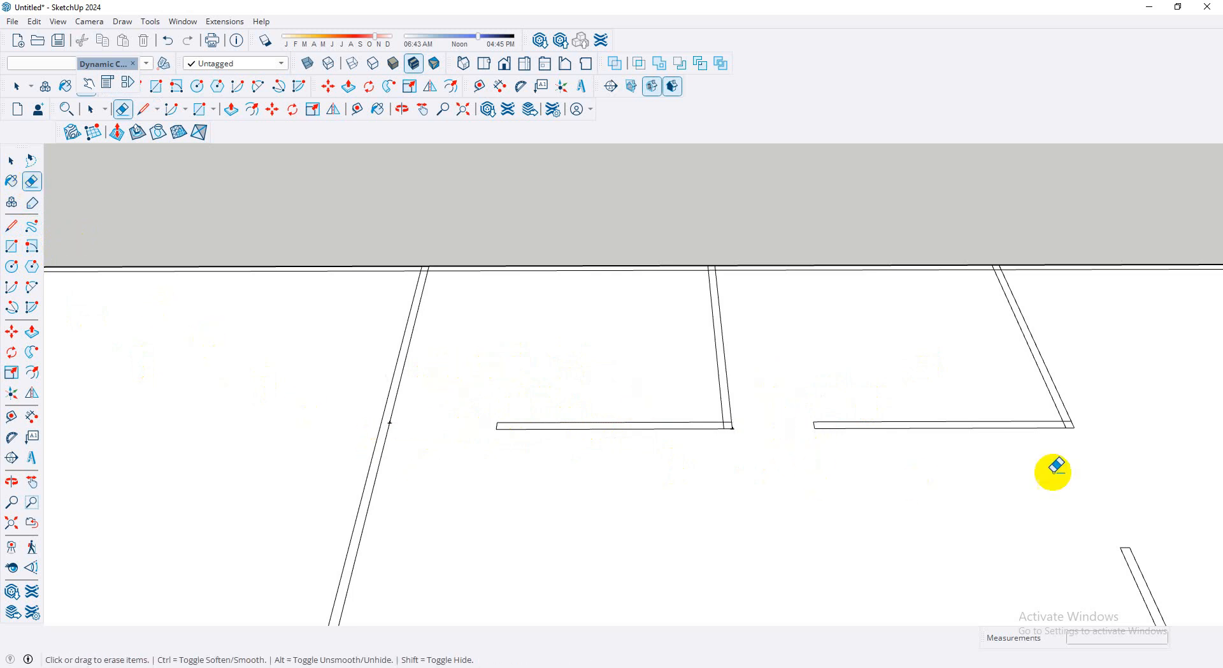
# - Erase the overlapping edges at the corner where the middle partition meets the cross wall
pyautogui.scroll(1, 726, 432)
pyautogui.scroll(3, 725, 435)
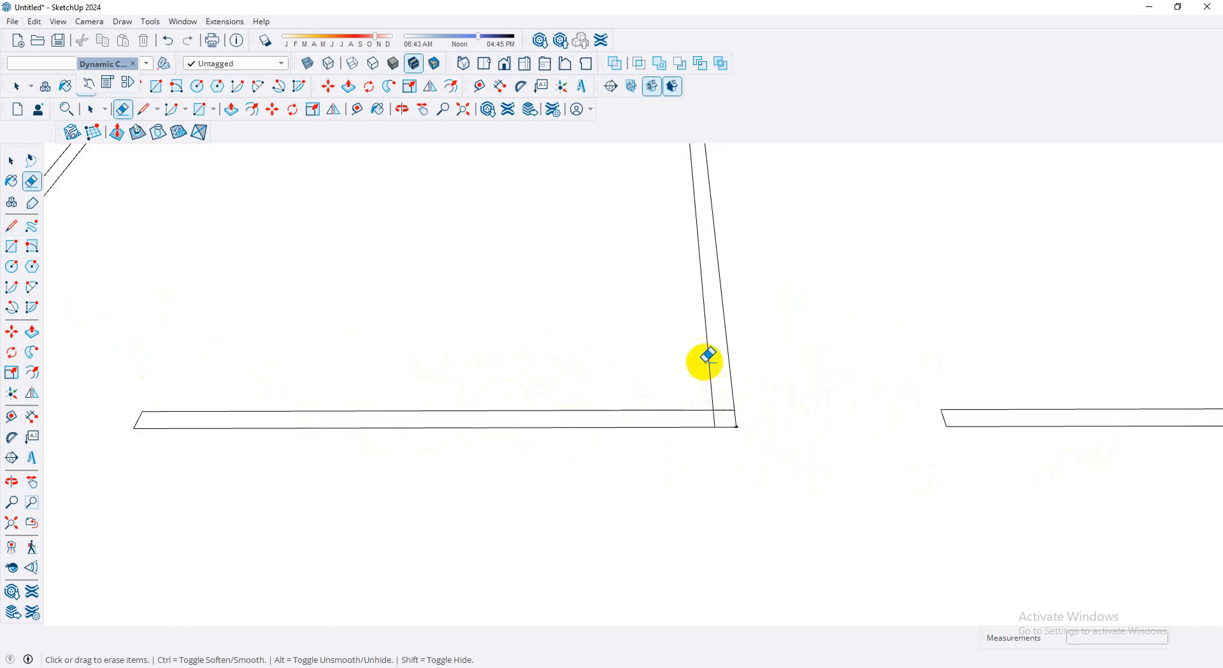
pyautogui.scroll(1, 732, 398)
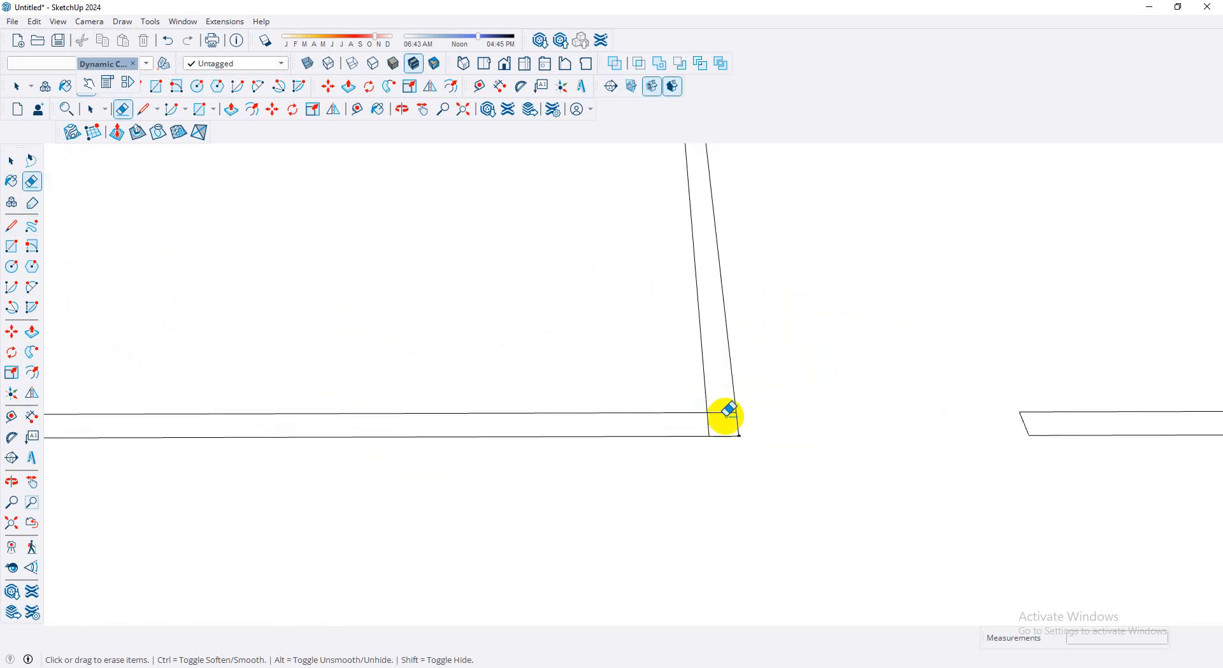
pyautogui.moveTo(724, 404)
pyautogui.mouseDown()
pyautogui.moveTo(729, 423)
pyautogui.moveTo(691, 421)
pyautogui.moveTo(722, 471)
pyautogui.mouseUp()
pyautogui.scroll(-4, 726, 475)
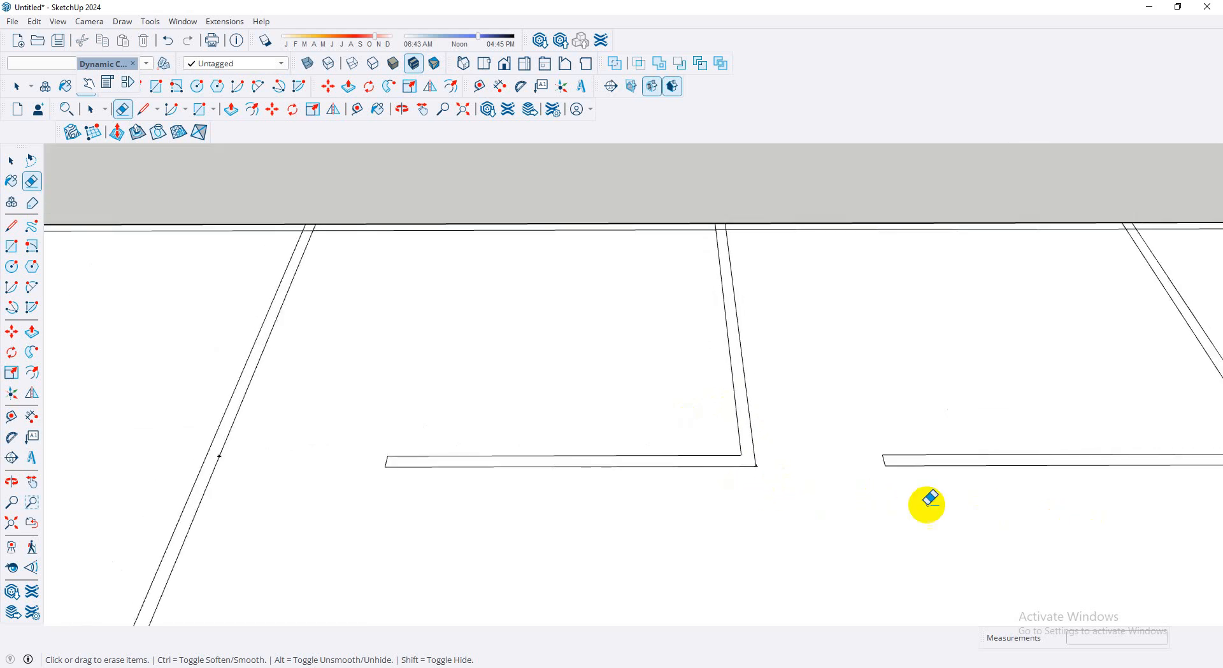
pyautogui.scroll(4, 764, 217)
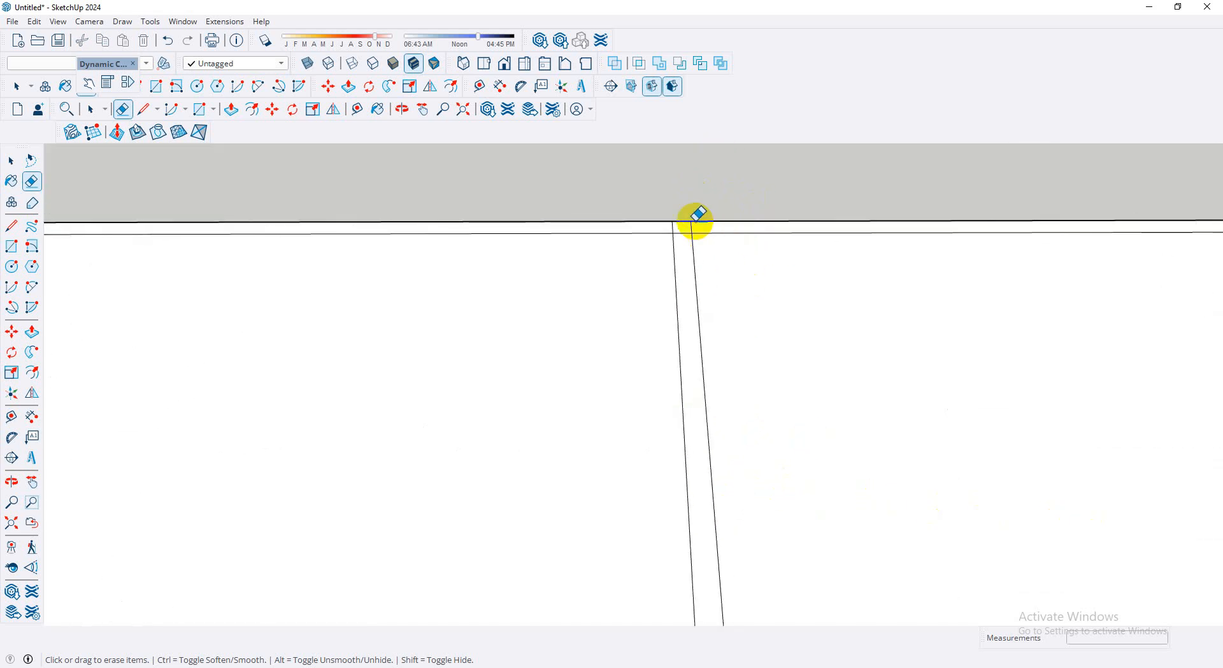
pyautogui.moveTo(678, 234)
pyautogui.mouseDown()
pyautogui.moveTo(637, 234)
pyautogui.moveTo(711, 224)
pyautogui.mouseUp()
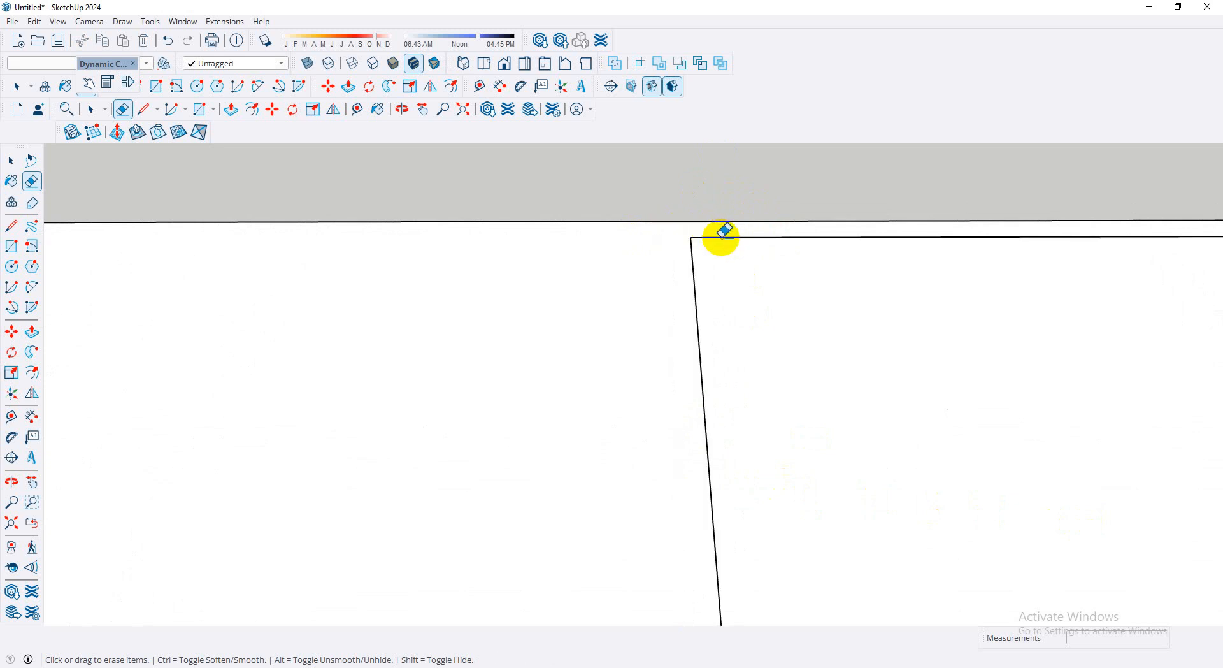
pyautogui.hotkey('ctrl', 'z')
# - Erase the overlapping edges where the middle partition meets the back outer wall
pyautogui.scroll(2, 706, 235)
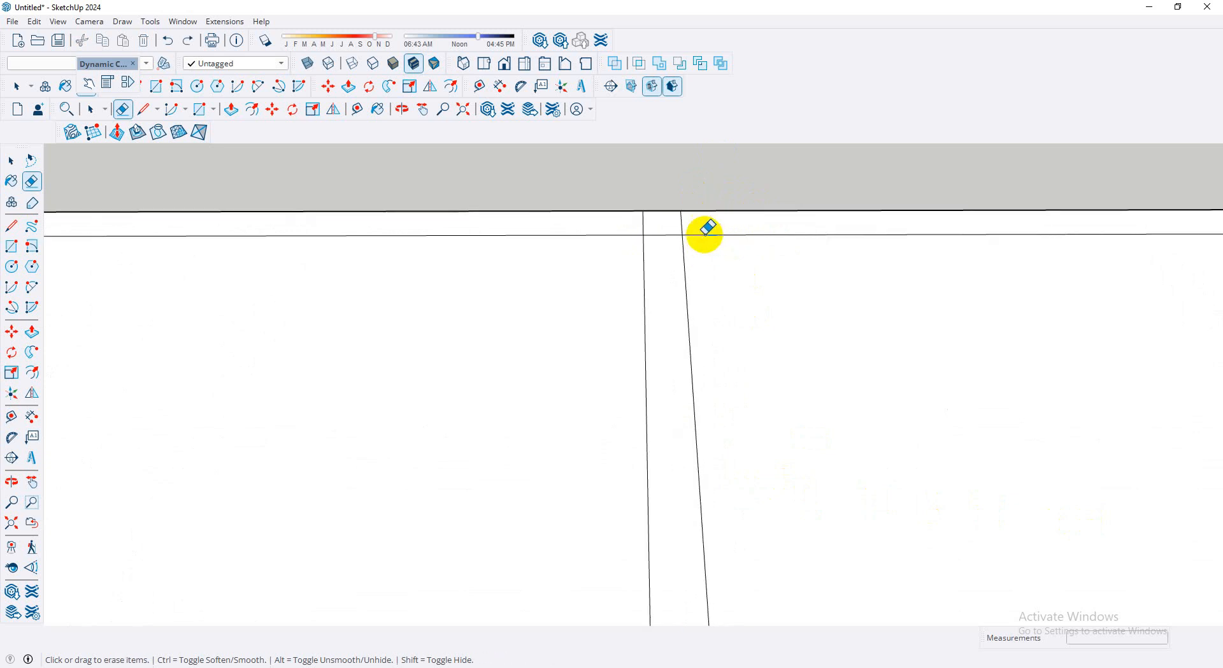
pyautogui.moveTo(695, 223)
pyautogui.mouseDown()
pyautogui.moveTo(622, 223)
pyautogui.moveTo(658, 228)
pyautogui.mouseUp()
pyautogui.scroll(-5, 663, 296)
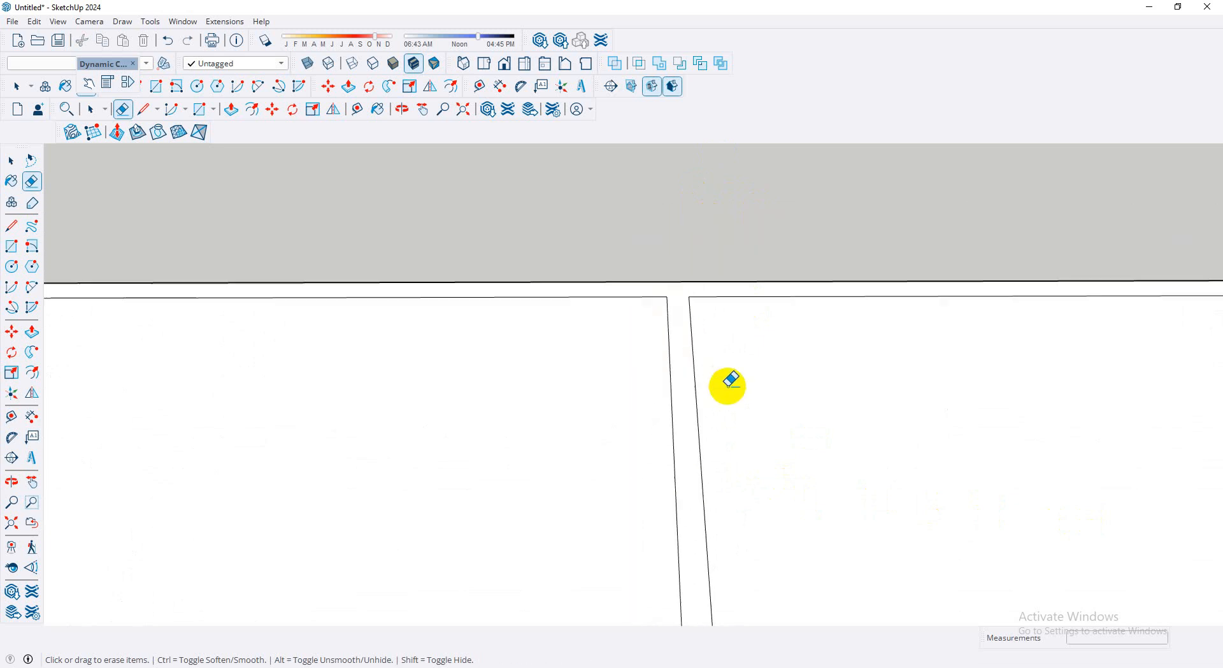
# - Erase the overlapping edges where the right partition meets the back outer wall
pyautogui.scroll(-1, 1174, 636)
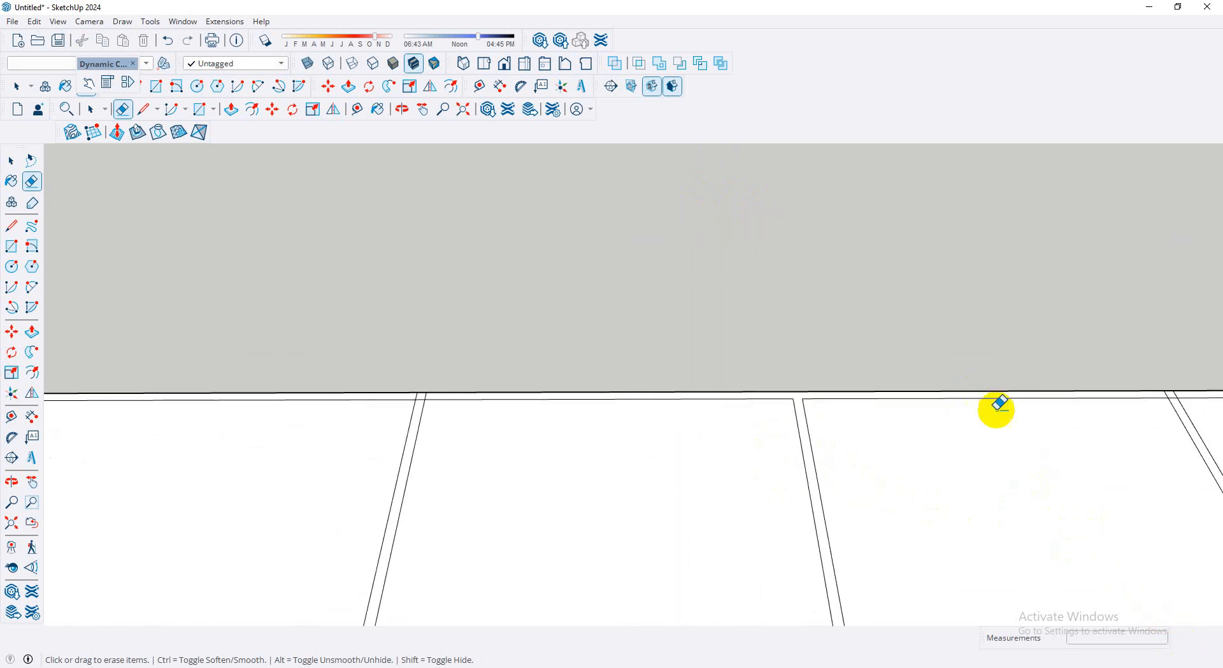
pyautogui.scroll(-2, 1174, 325)
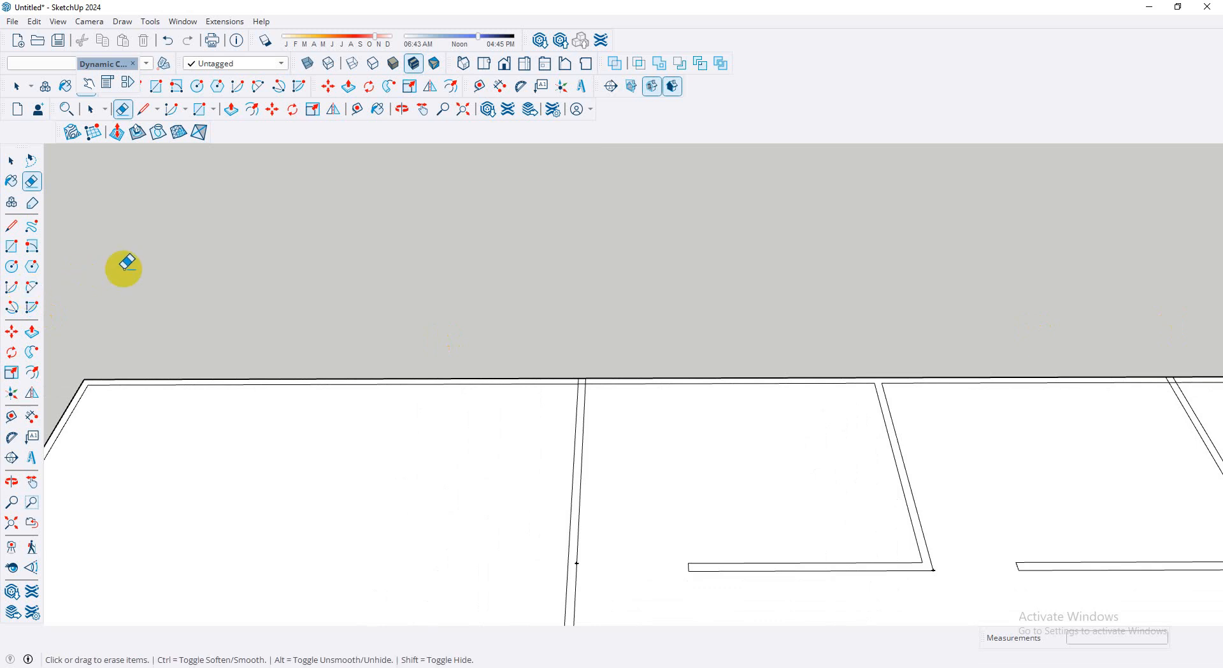
pyautogui.scroll(-3, 121, 268)
pyautogui.scroll(-4, 121, 264)
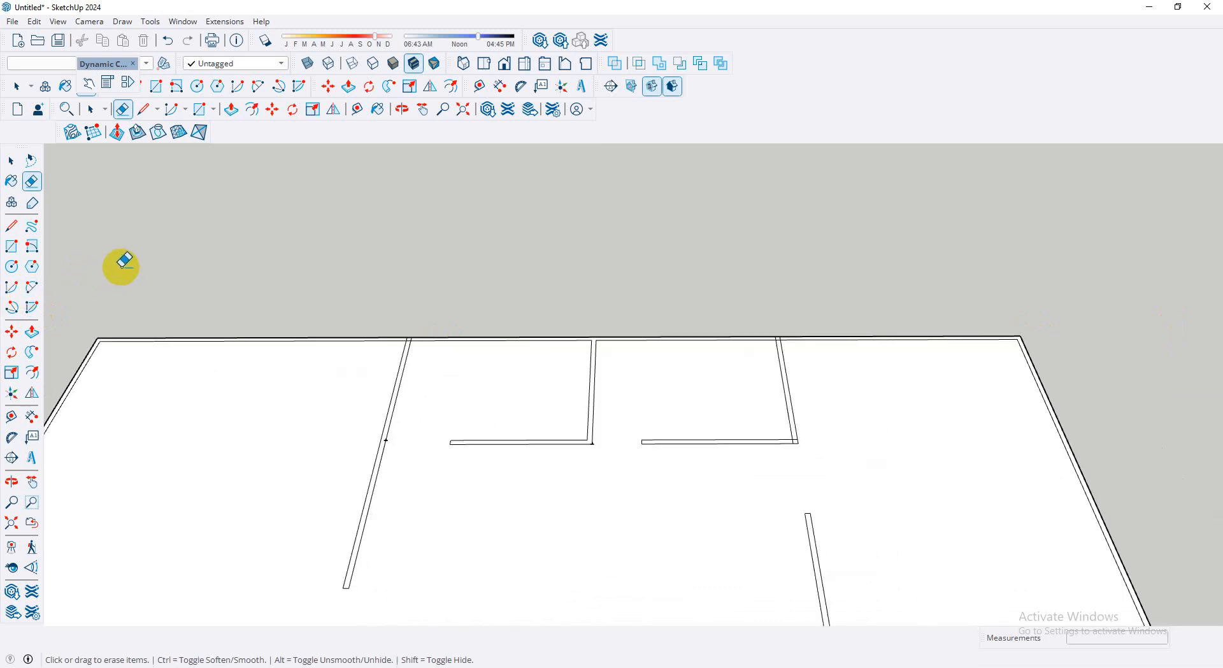
pyautogui.scroll(5, 793, 324)
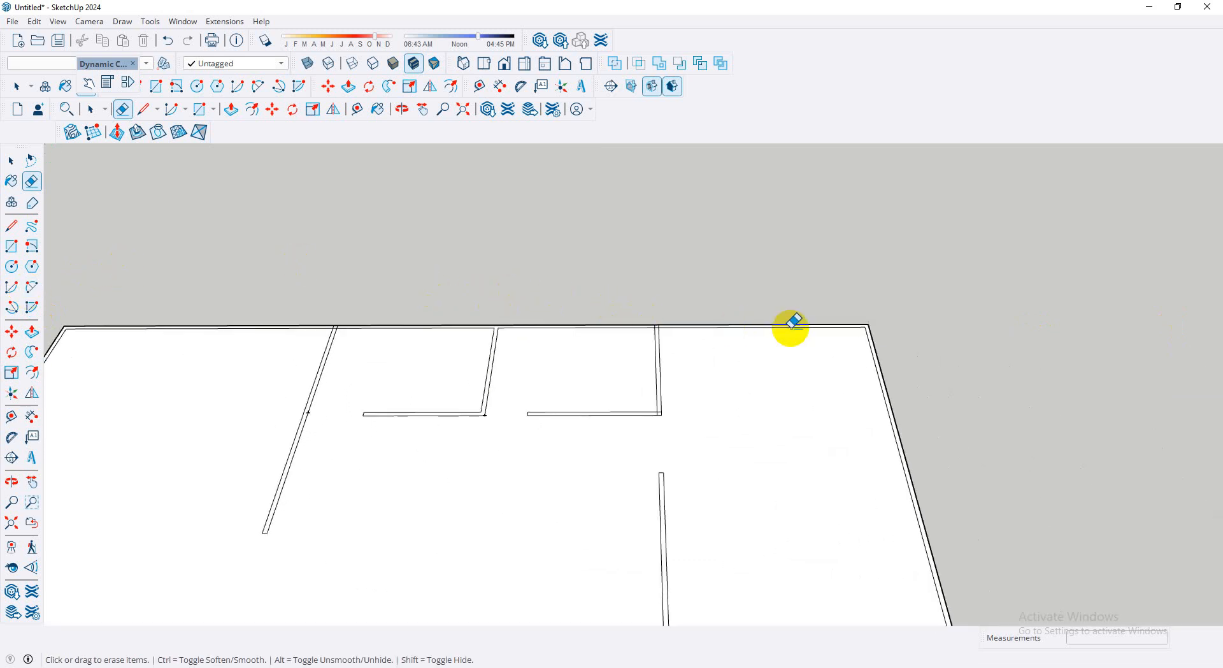
pyautogui.scroll(5, 527, 309)
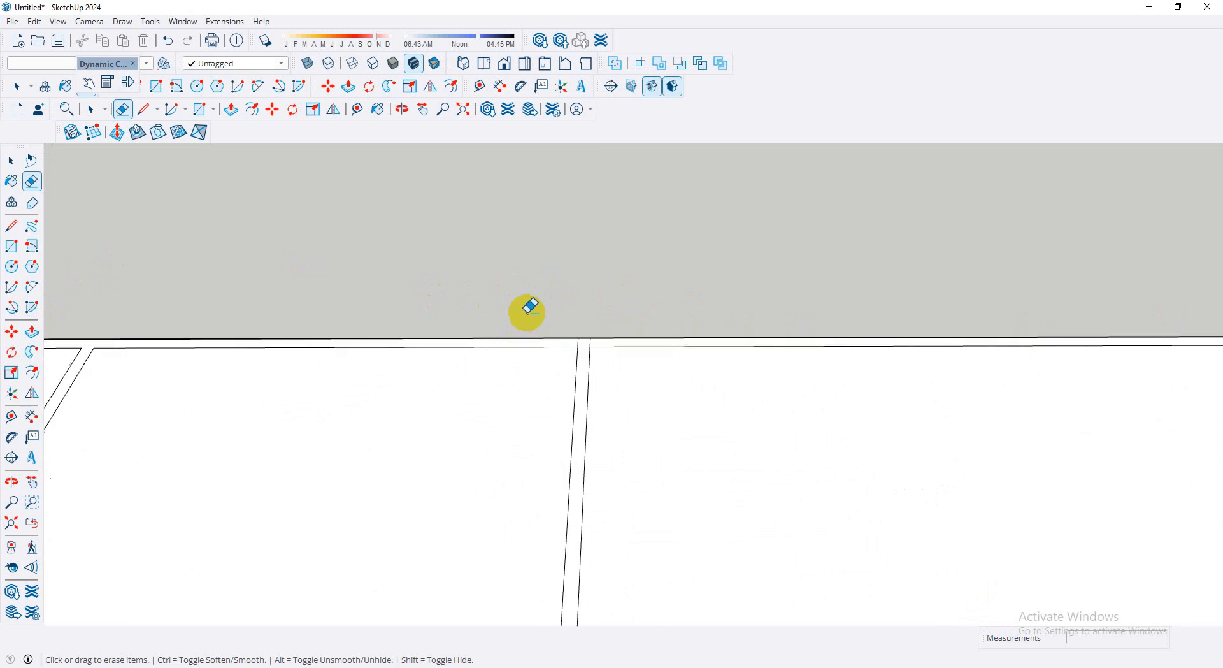
pyautogui.scroll(3, 574, 349)
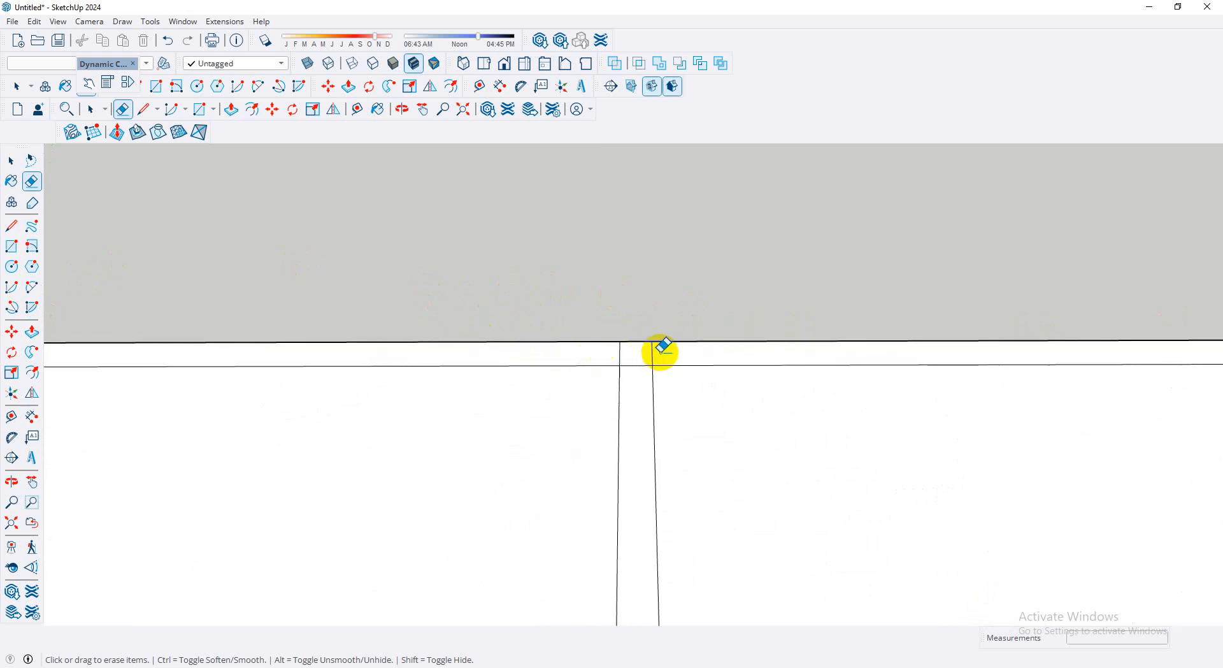
pyautogui.moveTo(667, 357); pyautogui.dragTo(587, 349)
pyautogui.moveTo(643, 385); pyautogui.dragTo(644, 346)
# - Erase the overlapping edges at the corner where the right partition meets the cross wall
pyautogui.scroll(-4, 446, 408)
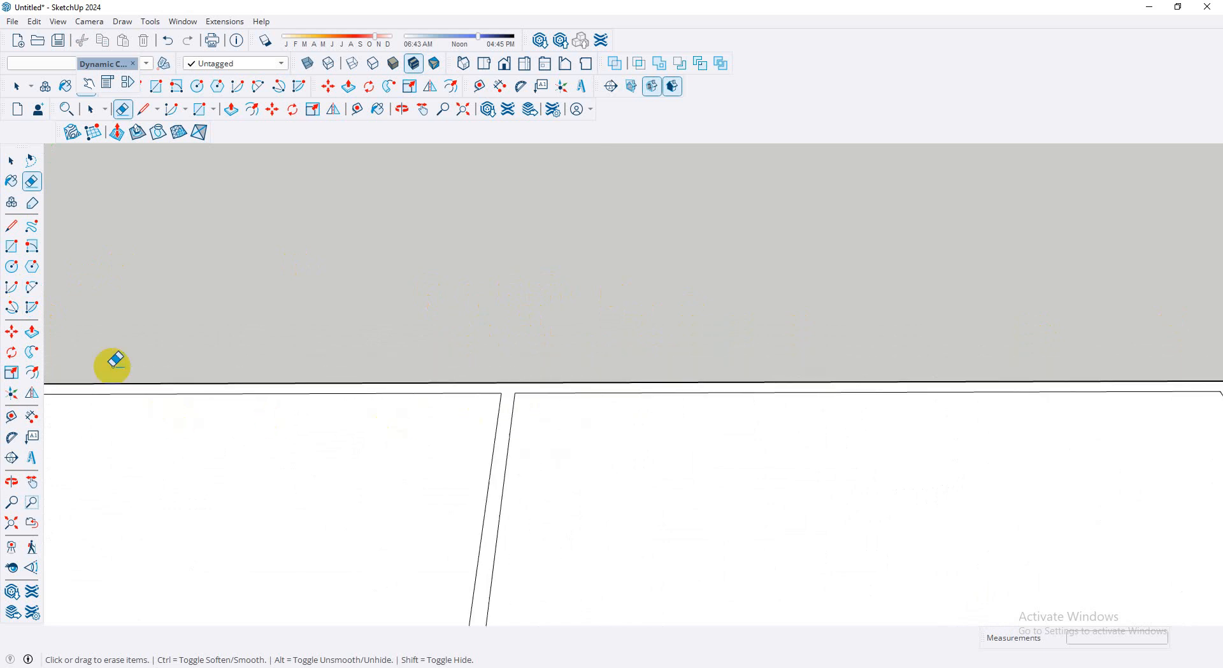
pyautogui.scroll(-5, 79, 320)
pyautogui.scroll(-4, 609, 467)
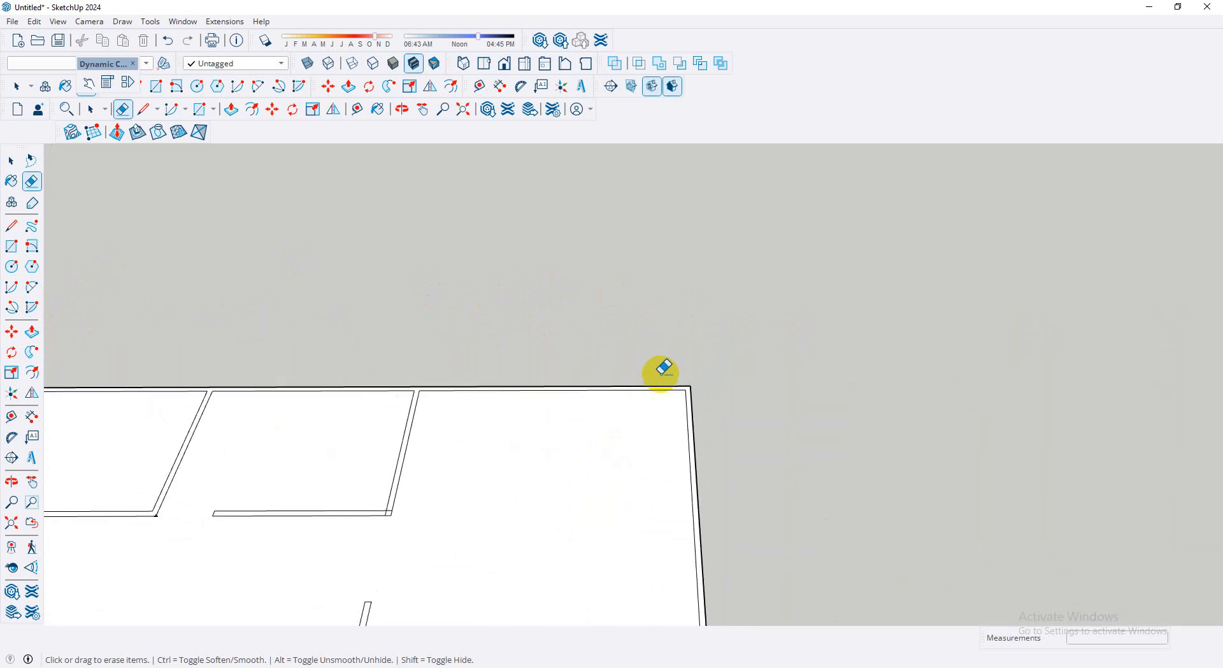
pyautogui.scroll(-3, 663, 373)
pyautogui.scroll(-1, 724, 610)
pyautogui.scroll(3, 724, 610)
pyautogui.scroll(-2, 725, 609)
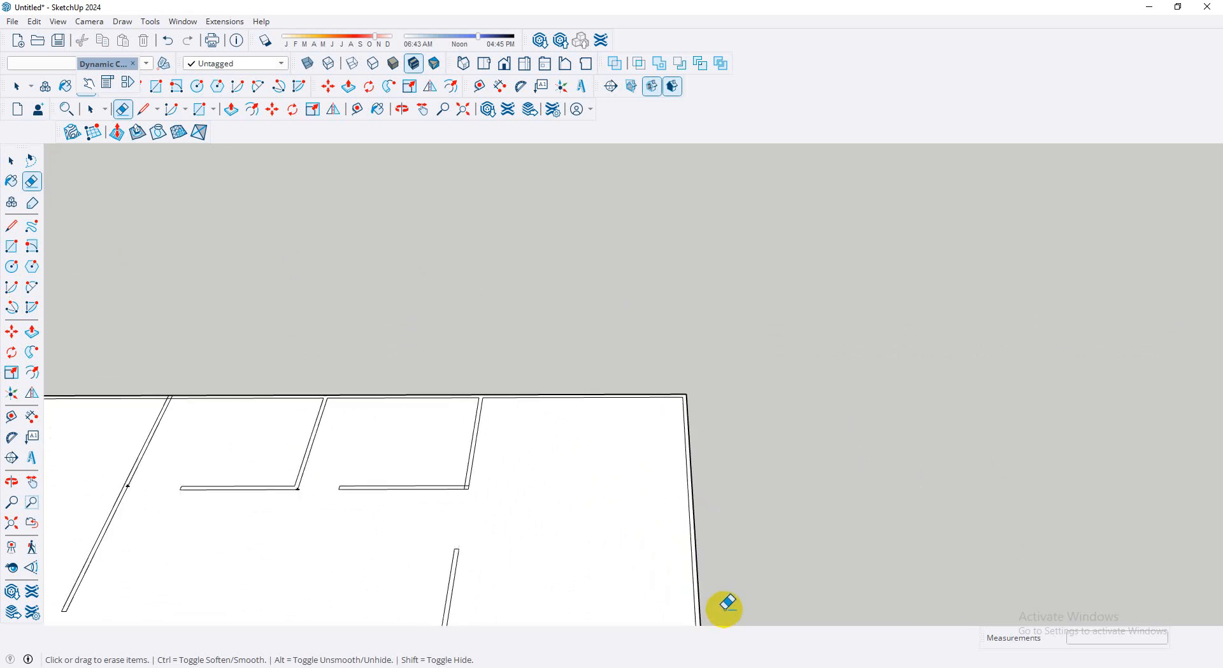
pyautogui.scroll(-4, 901, 354)
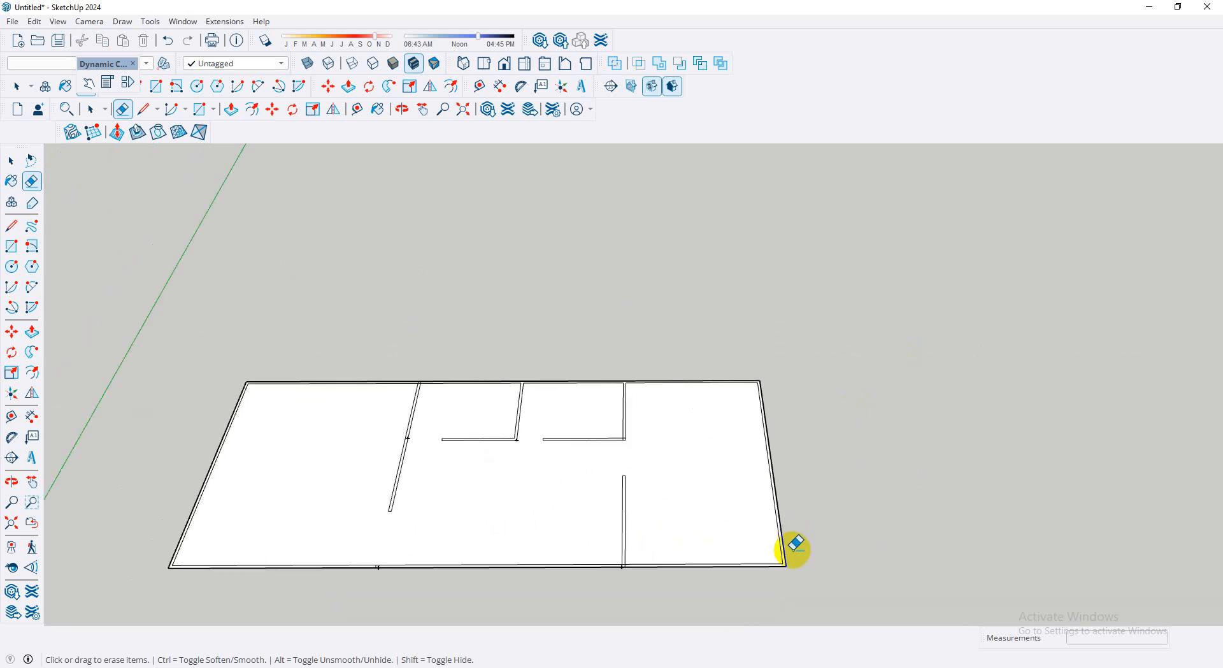
pyautogui.scroll(3, 817, 603)
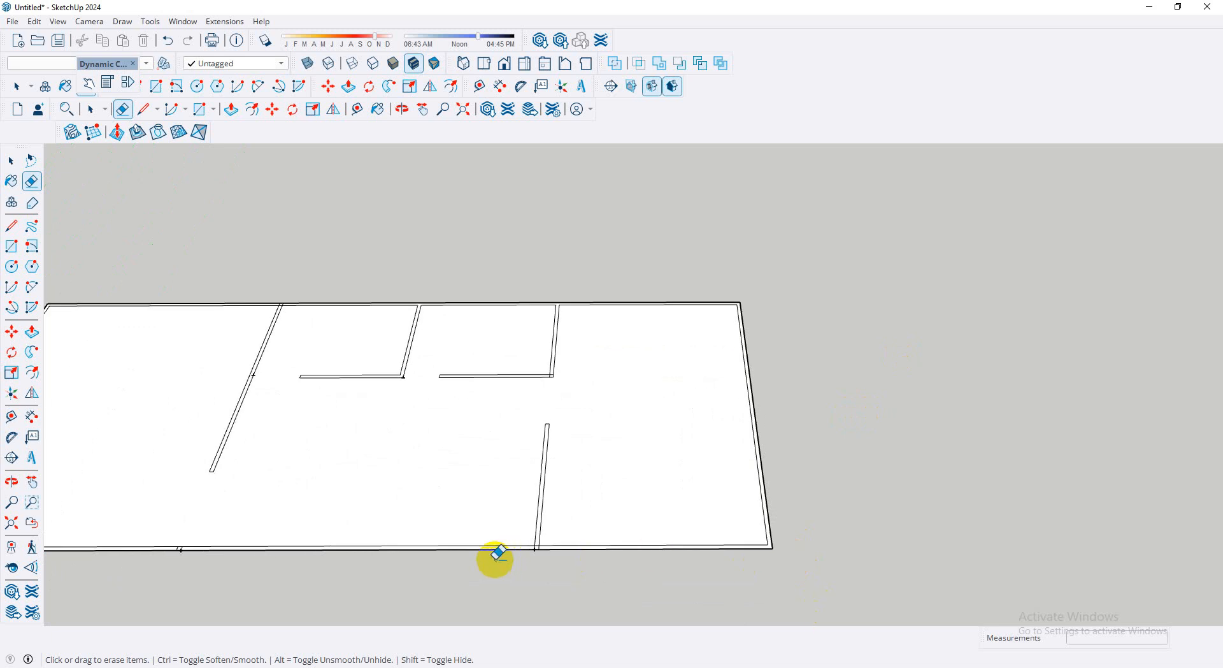
pyautogui.scroll(5, 565, 402)
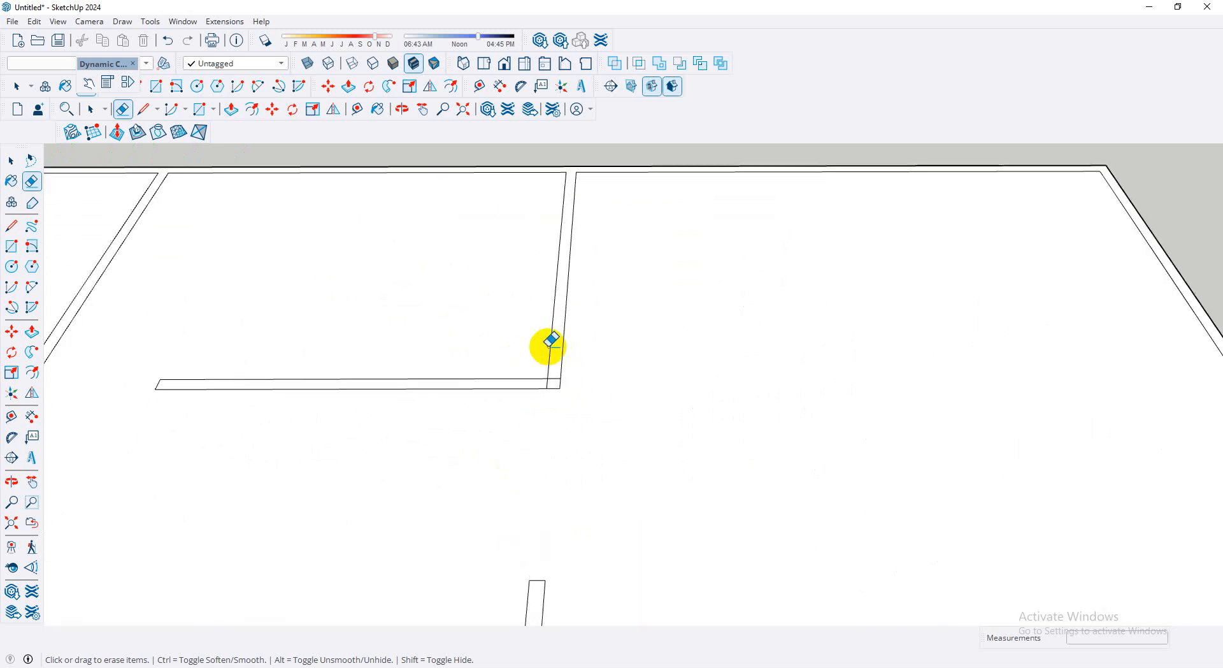
pyautogui.scroll(2, 553, 357)
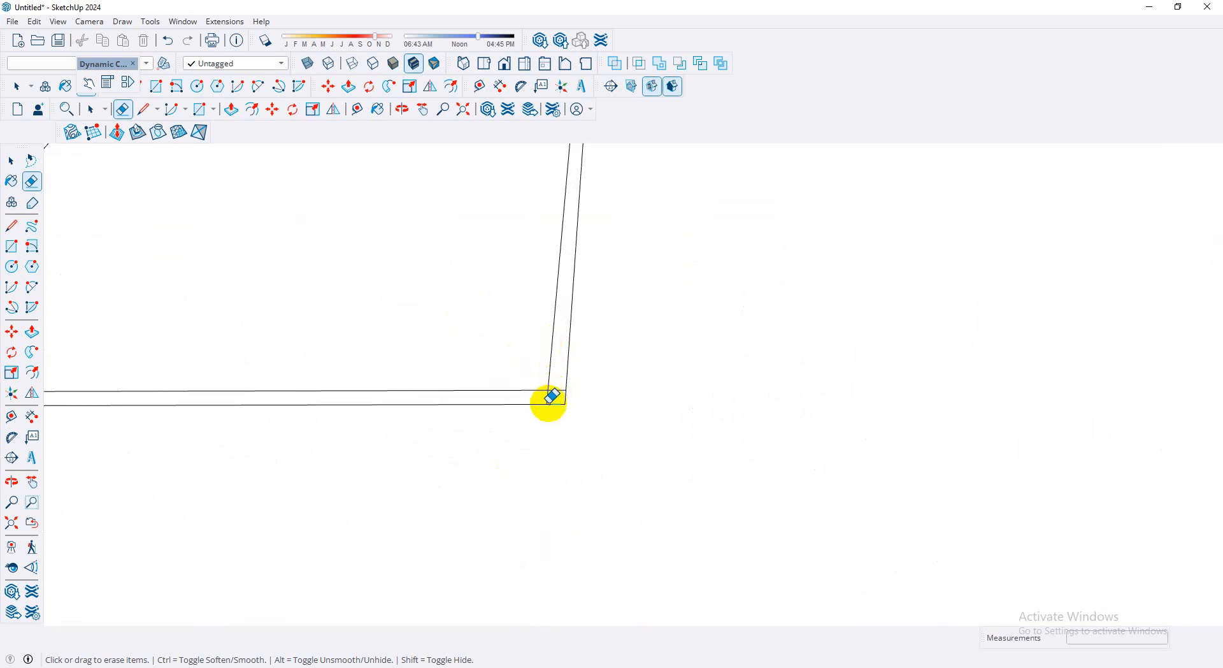
pyautogui.moveTo(561, 395); pyautogui.dragTo(565, 396)
pyautogui.scroll(5, 536, 391)
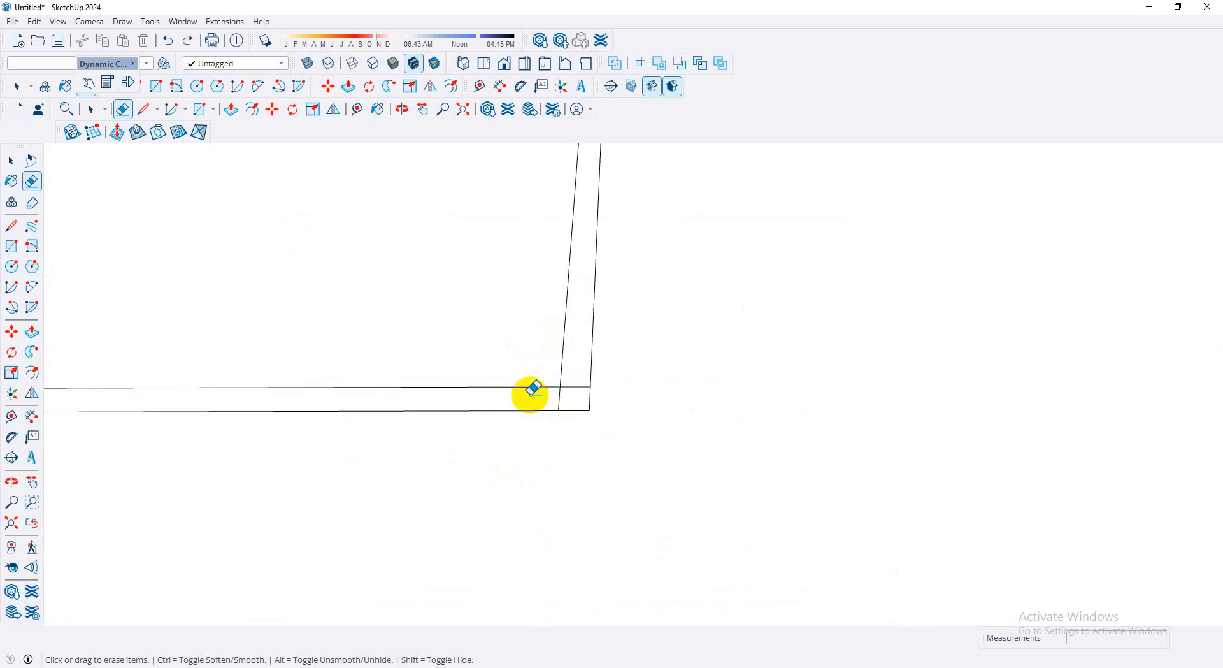
pyautogui.moveTo(643, 338)
pyautogui.mouseDown()
pyautogui.moveTo(633, 384)
pyautogui.moveTo(565, 396)
pyautogui.mouseUp()
# - Erase the overlapping edges where the lower right partition meets the front outer wall
pyautogui.scroll(-3, 631, 411)
pyautogui.scroll(-6, 667, 472)
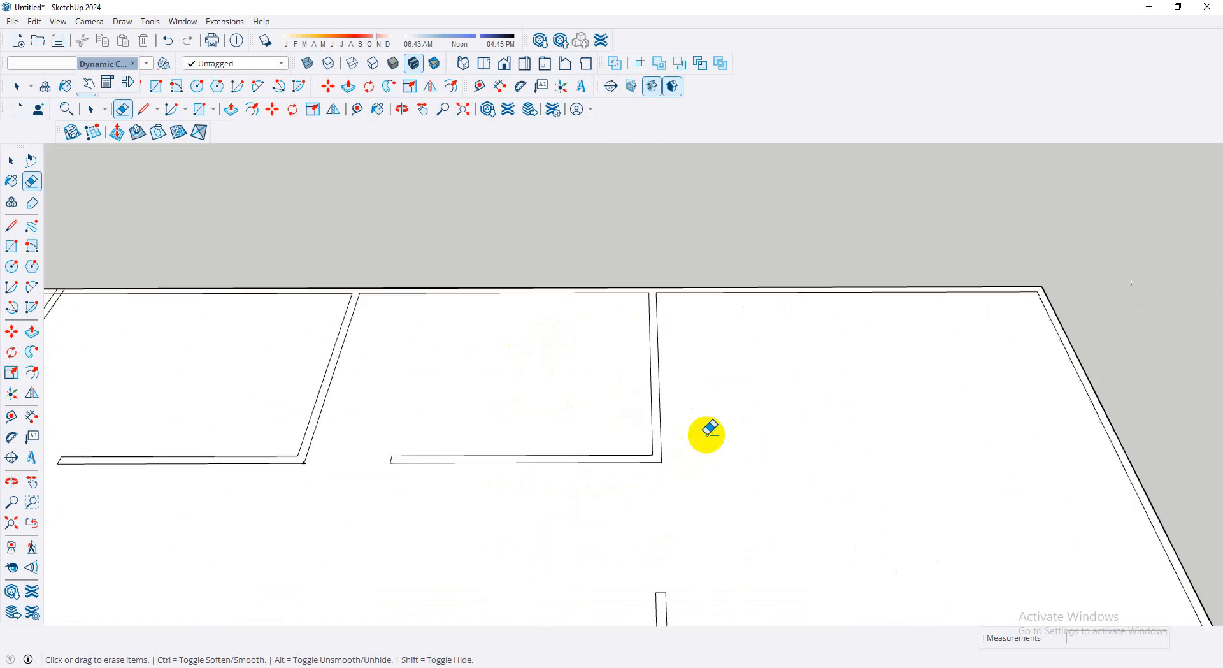
pyautogui.scroll(-5, 1016, 246)
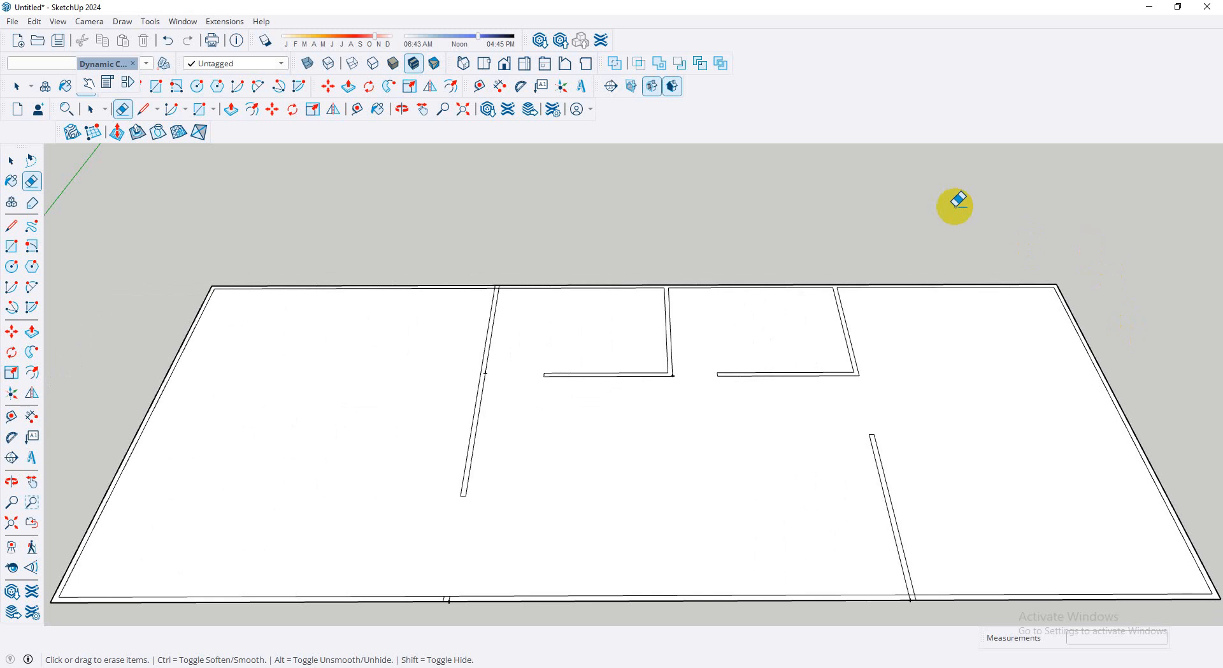
pyautogui.scroll(5, 889, 613)
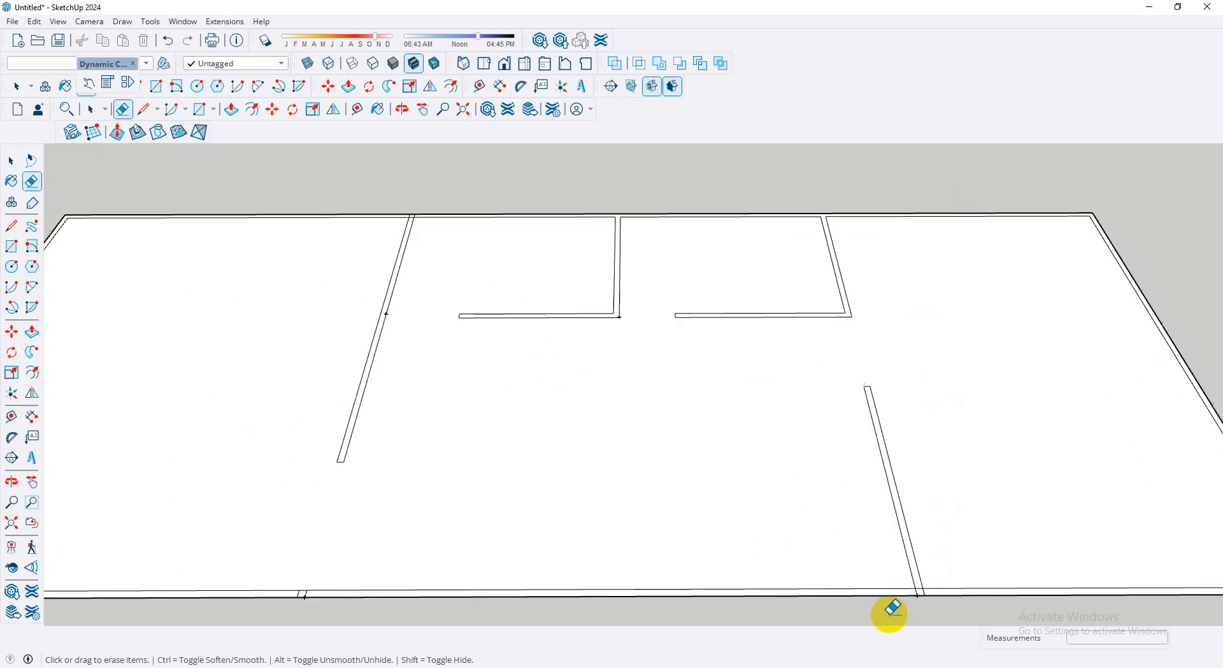
pyautogui.scroll(1, 956, 569)
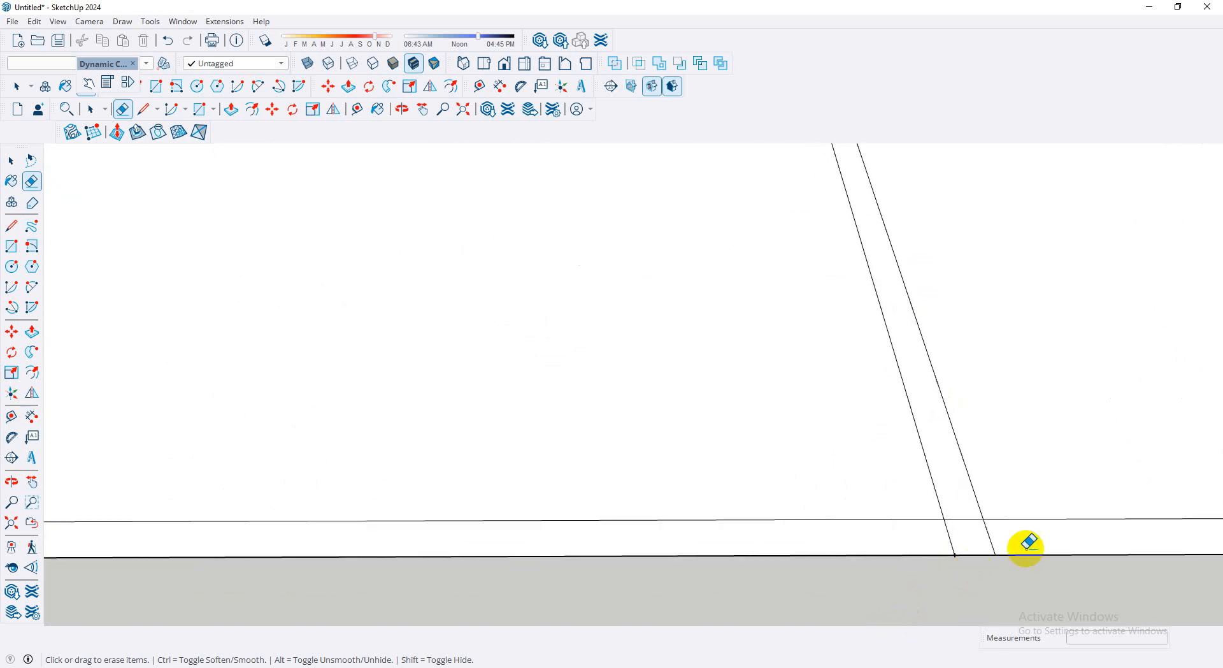
pyautogui.moveTo(1022, 539)
pyautogui.mouseDown()
pyautogui.moveTo(923, 537)
pyautogui.moveTo(956, 540)
pyautogui.moveTo(964, 509)
pyautogui.mouseUp()
# - Erase the overlapping edges where the left partition meets the back outer wall
pyautogui.scroll(-6, 963, 508)
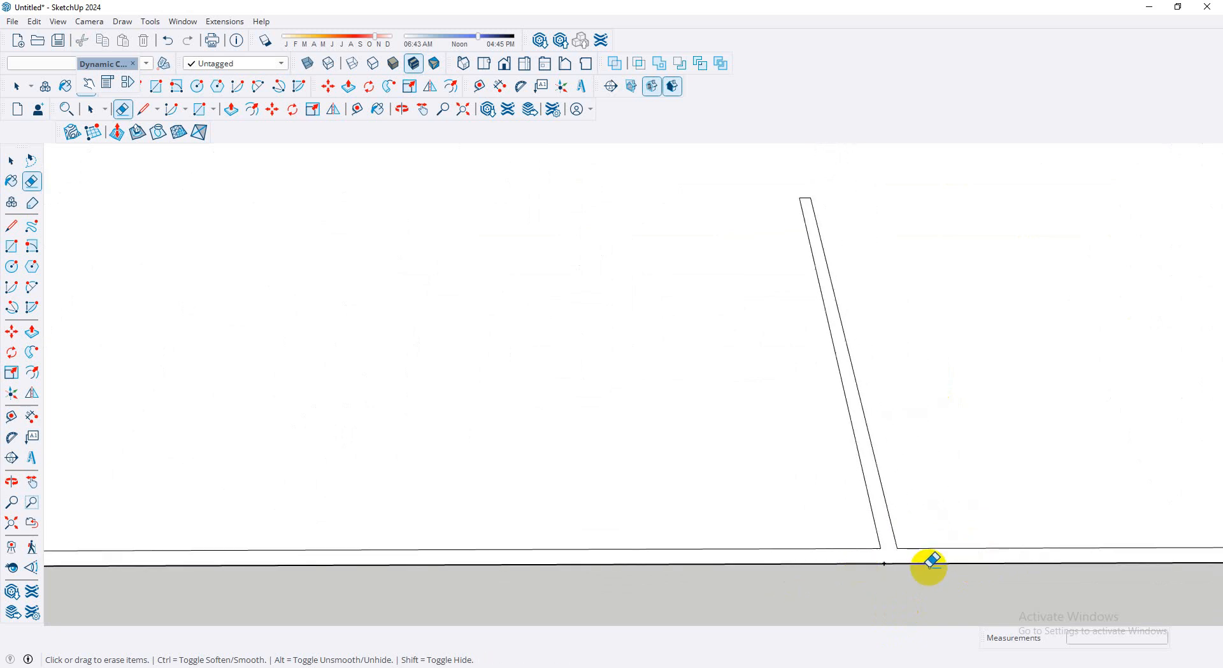
pyautogui.scroll(-1, 1013, 505)
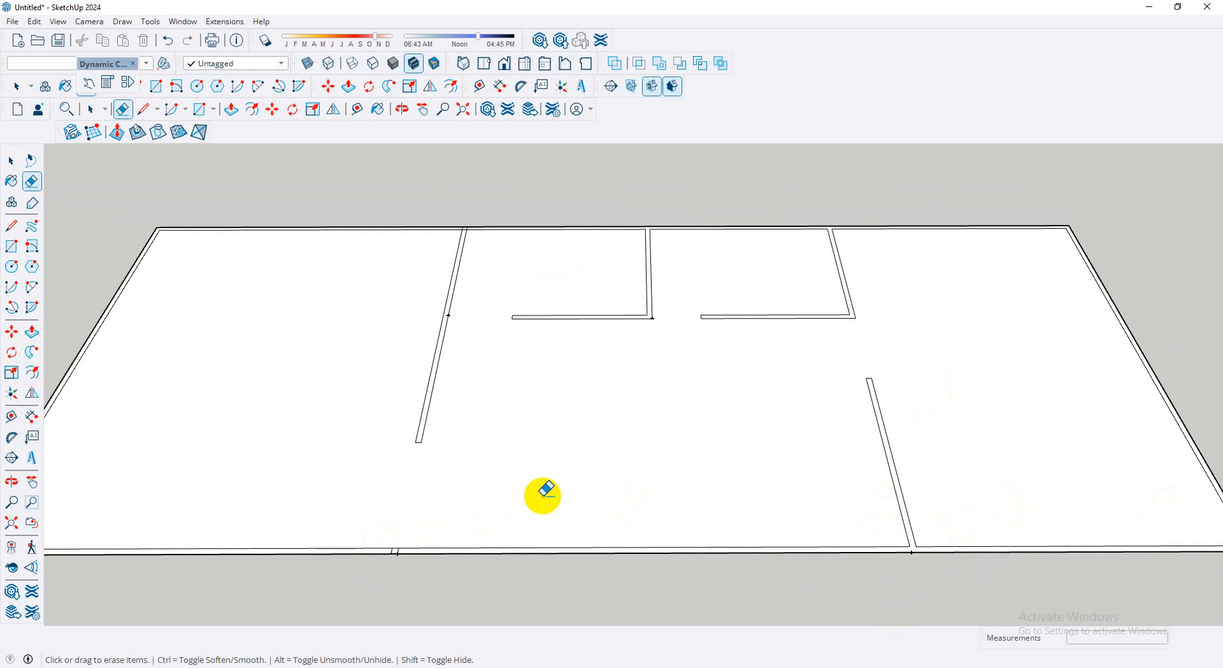
pyautogui.scroll(-1, 354, 527)
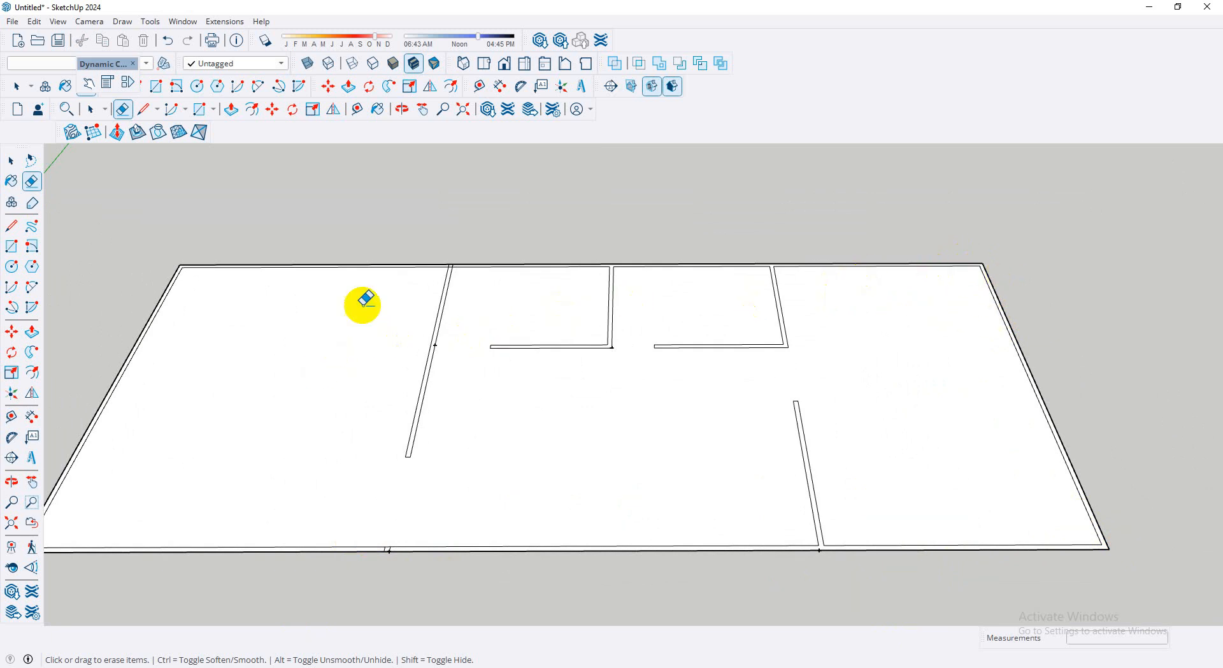
pyautogui.scroll(3, 432, 264)
pyautogui.scroll(4, 470, 252)
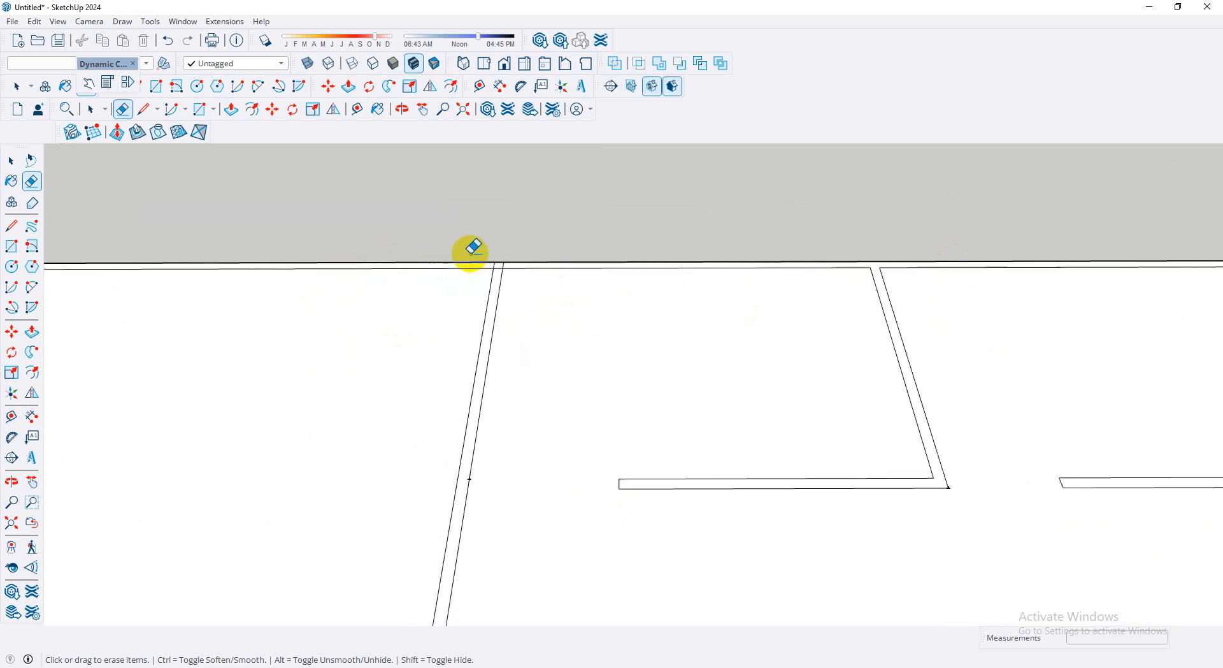
pyautogui.scroll(1, 529, 276)
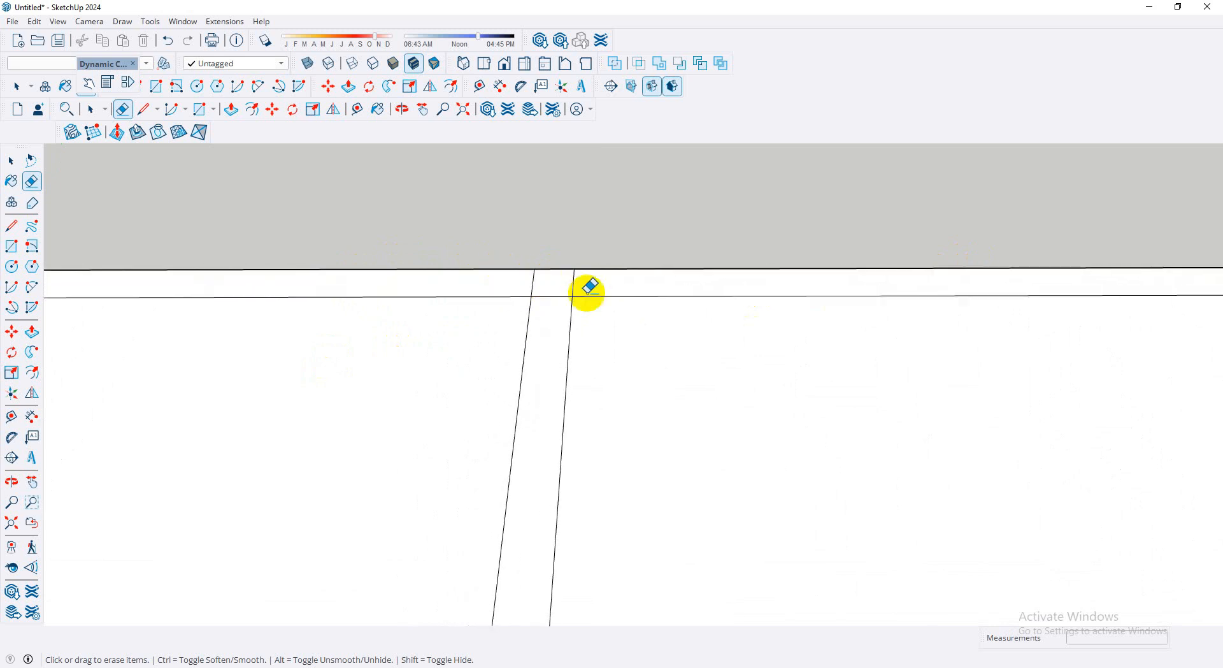
pyautogui.moveTo(601, 287); pyautogui.dragTo(511, 284)
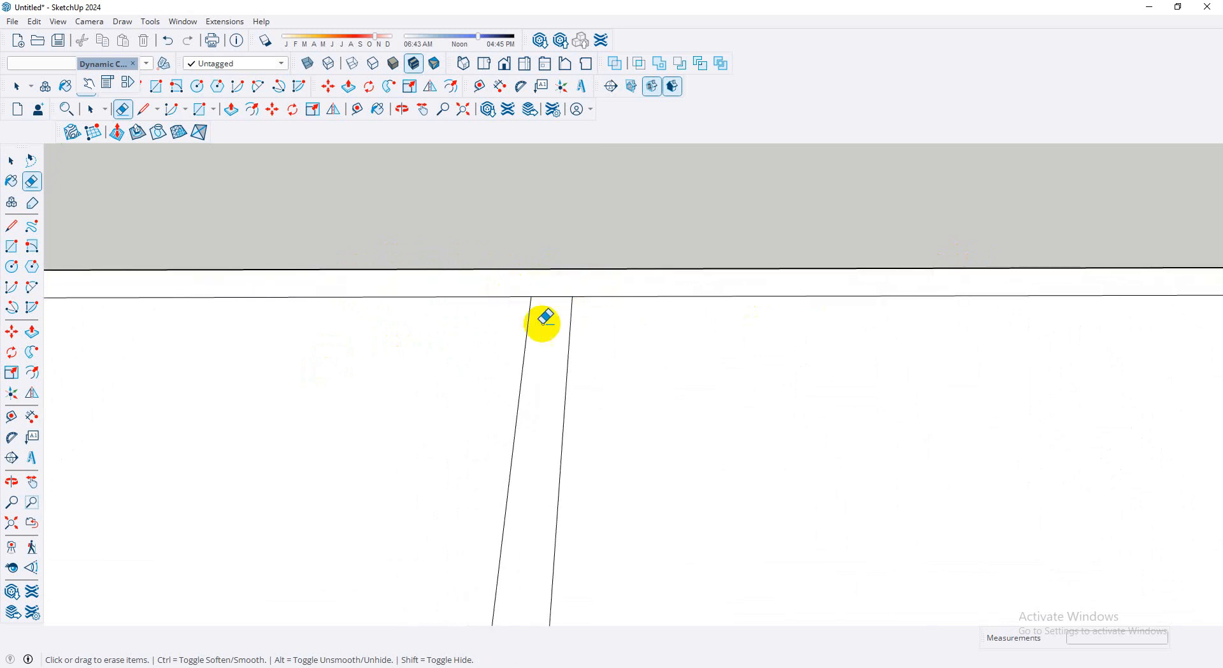
pyautogui.scroll(-4, 470, 393)
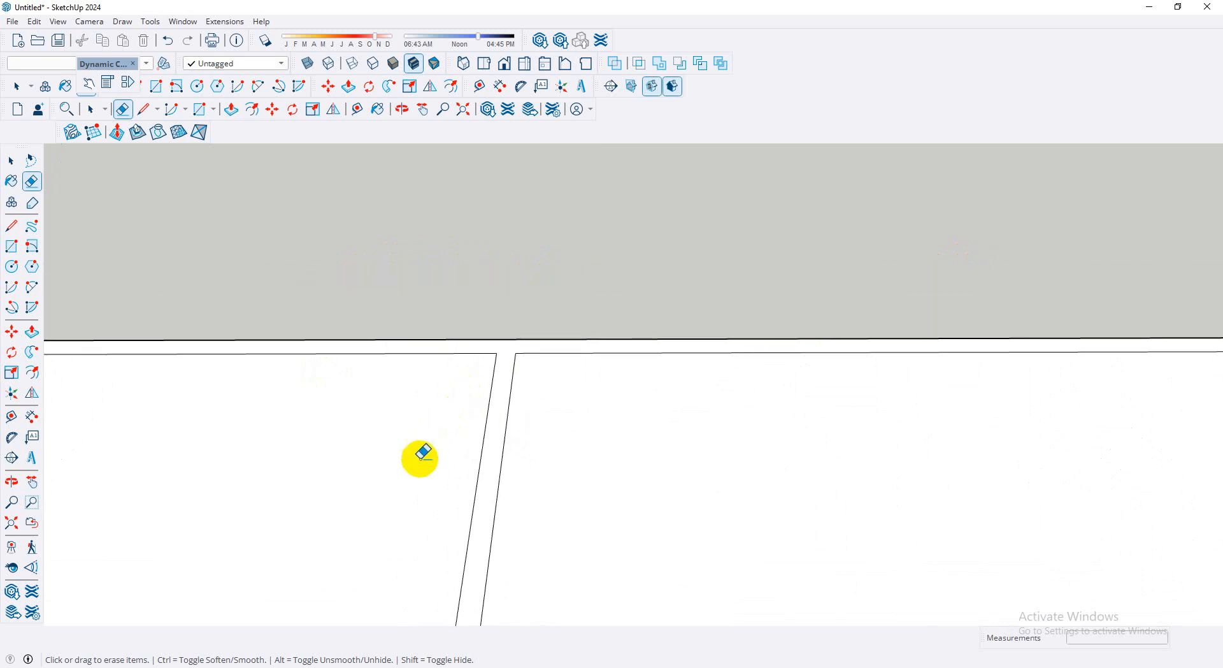
pyautogui.scroll(-2, 208, 552)
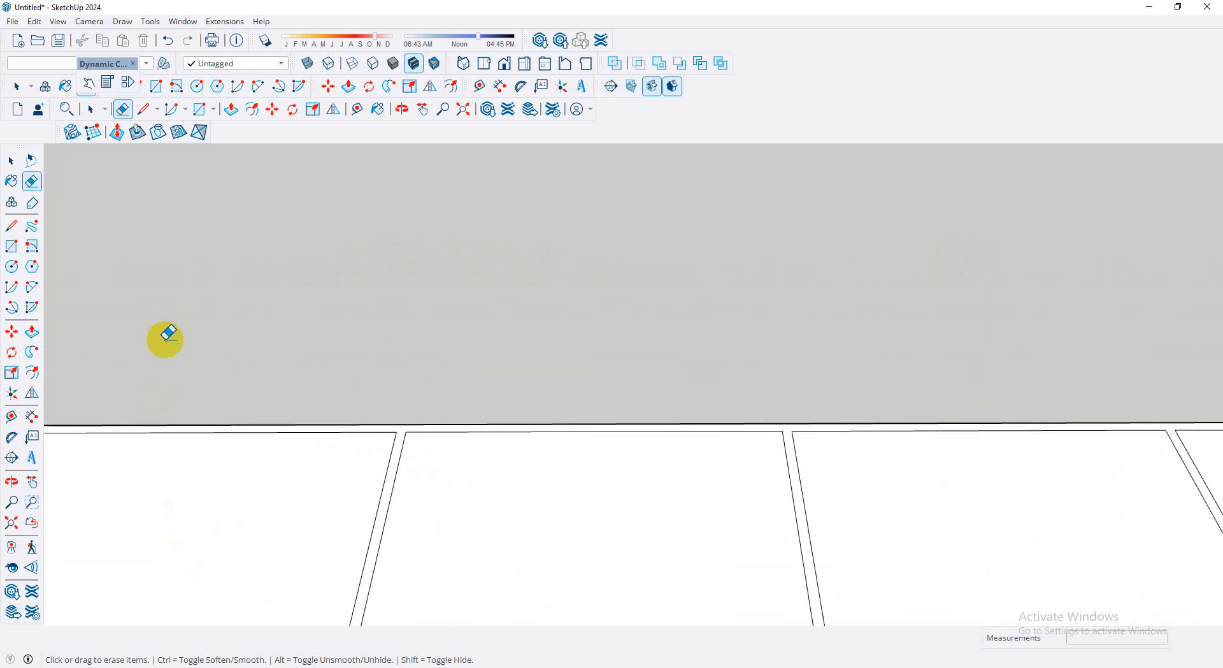
pyautogui.scroll(-1, 314, 251)
pyautogui.scroll(-2, 386, 249)
pyautogui.scroll(-5, 593, 241)
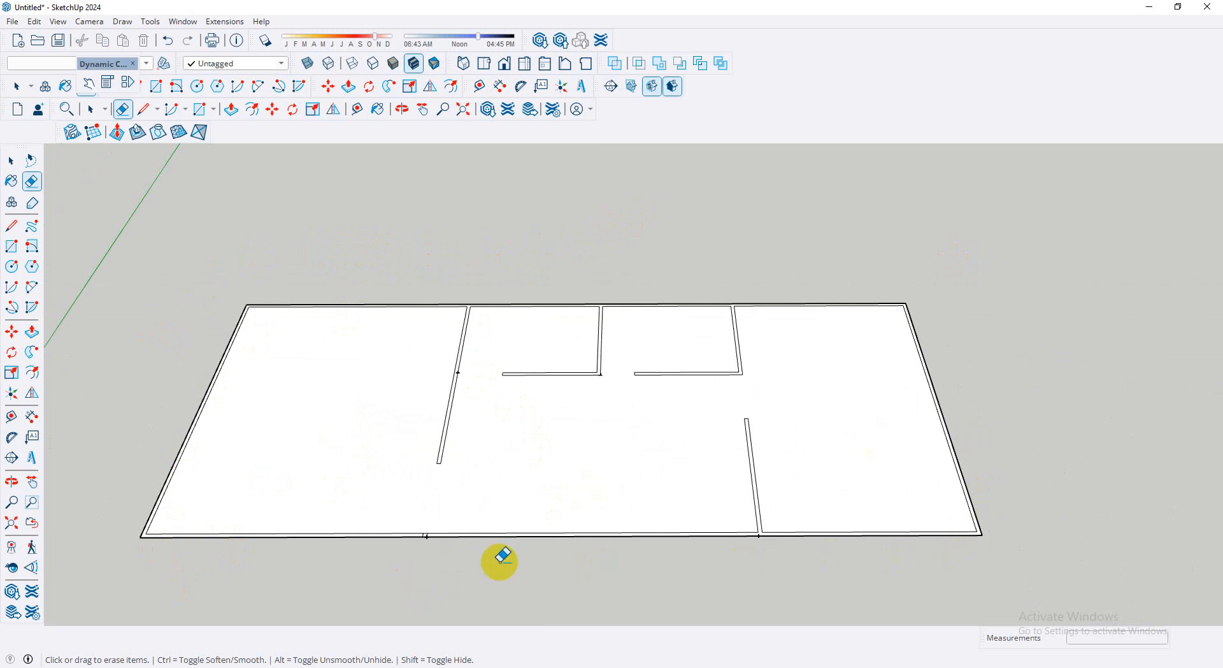
pyautogui.scroll(4, 279, 587)
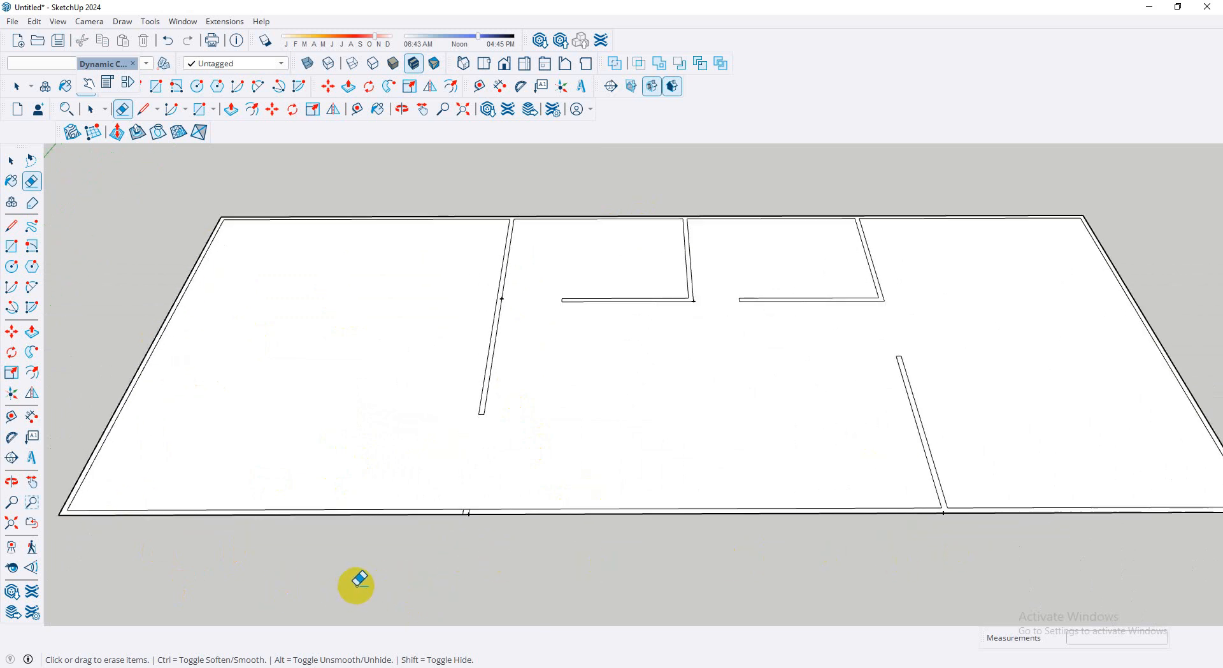
pyautogui.scroll(3, 474, 495)
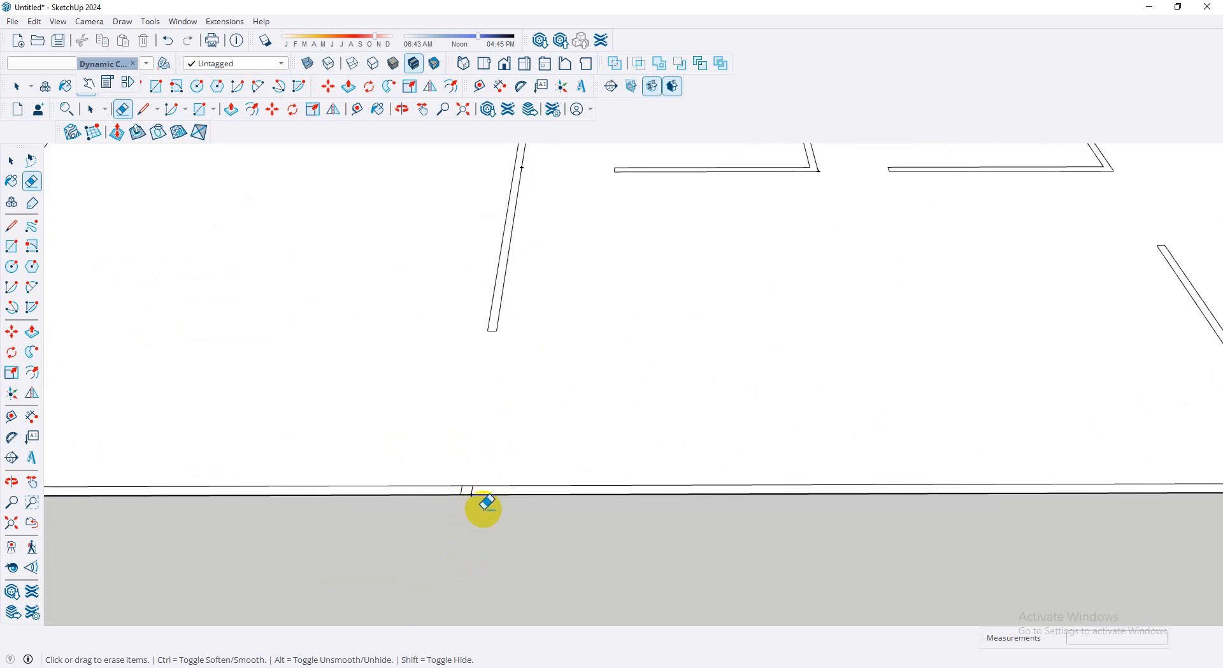
pyautogui.scroll(-6, 484, 505)
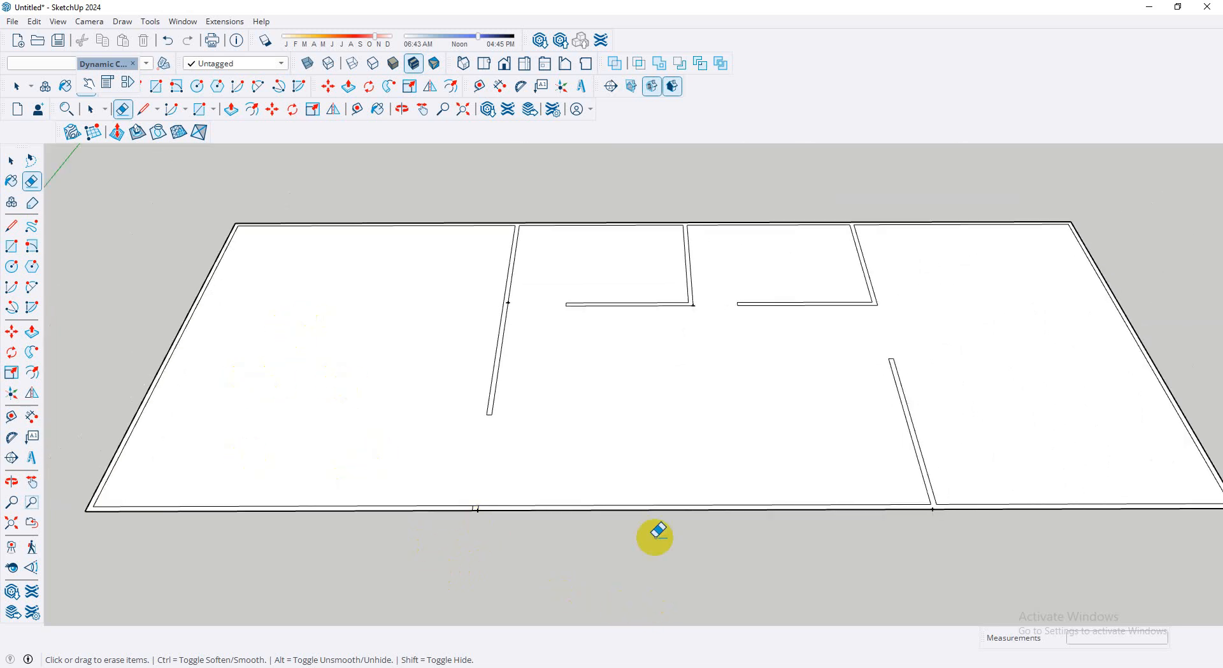
pyautogui.scroll(3, 472, 535)
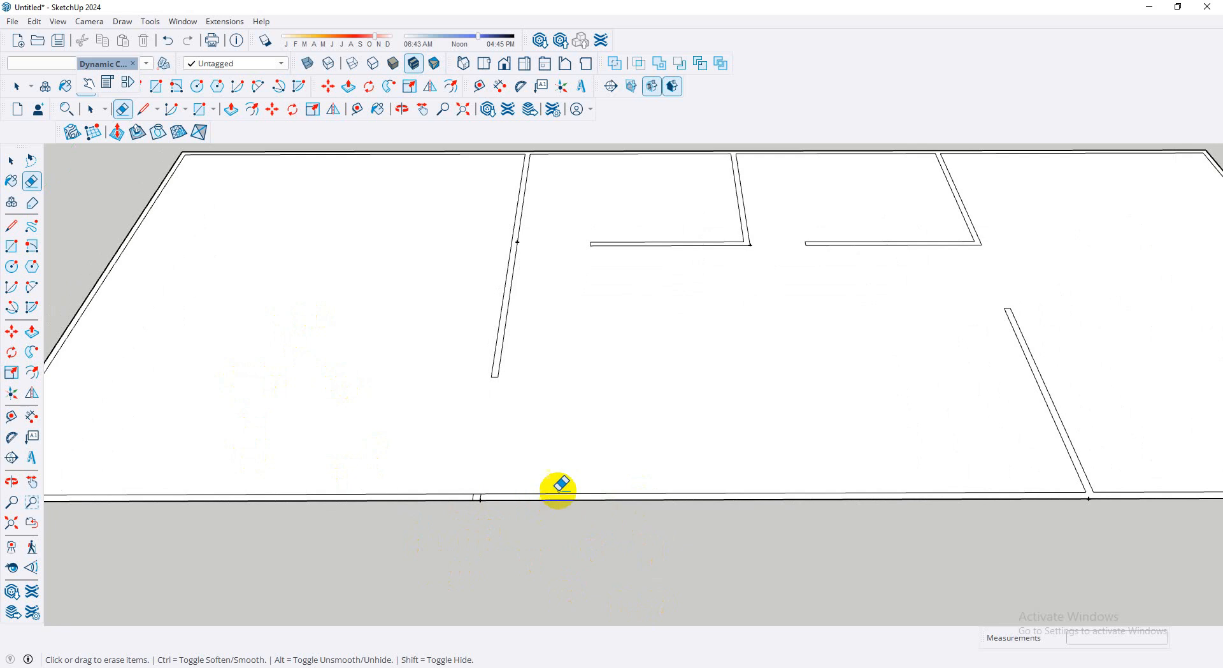
pyautogui.scroll(2, 599, 528)
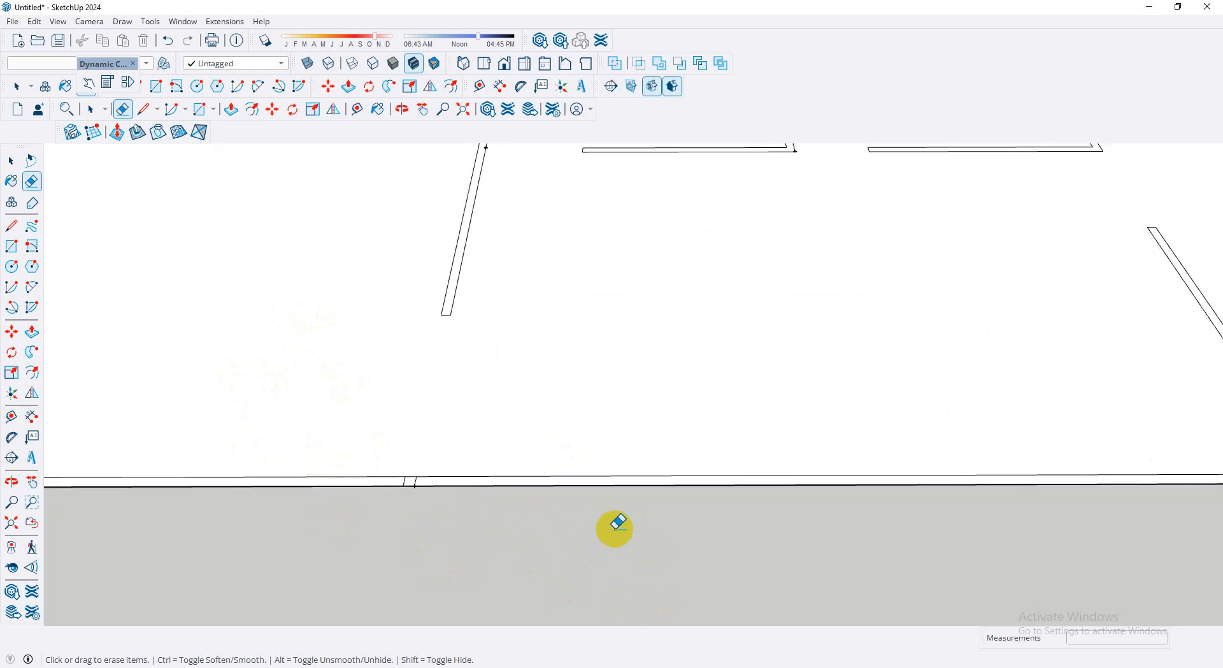
pyautogui.click(12, 226)
pyautogui.scroll(1, 572, 491)
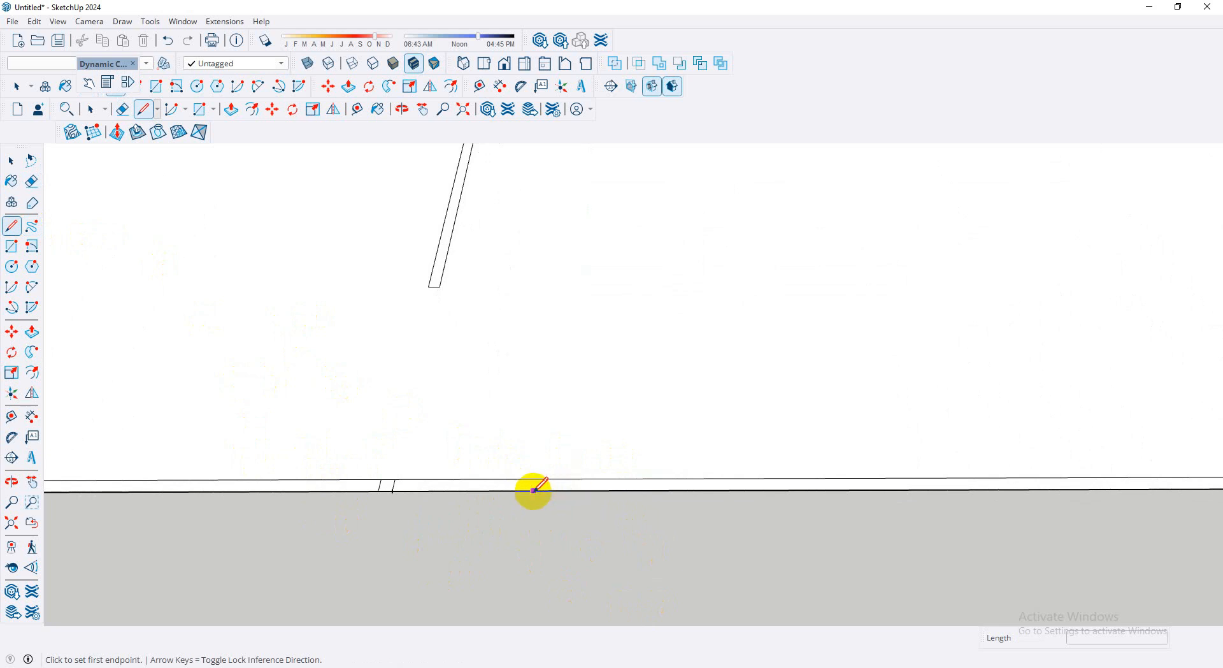
pyautogui.click(564, 491)
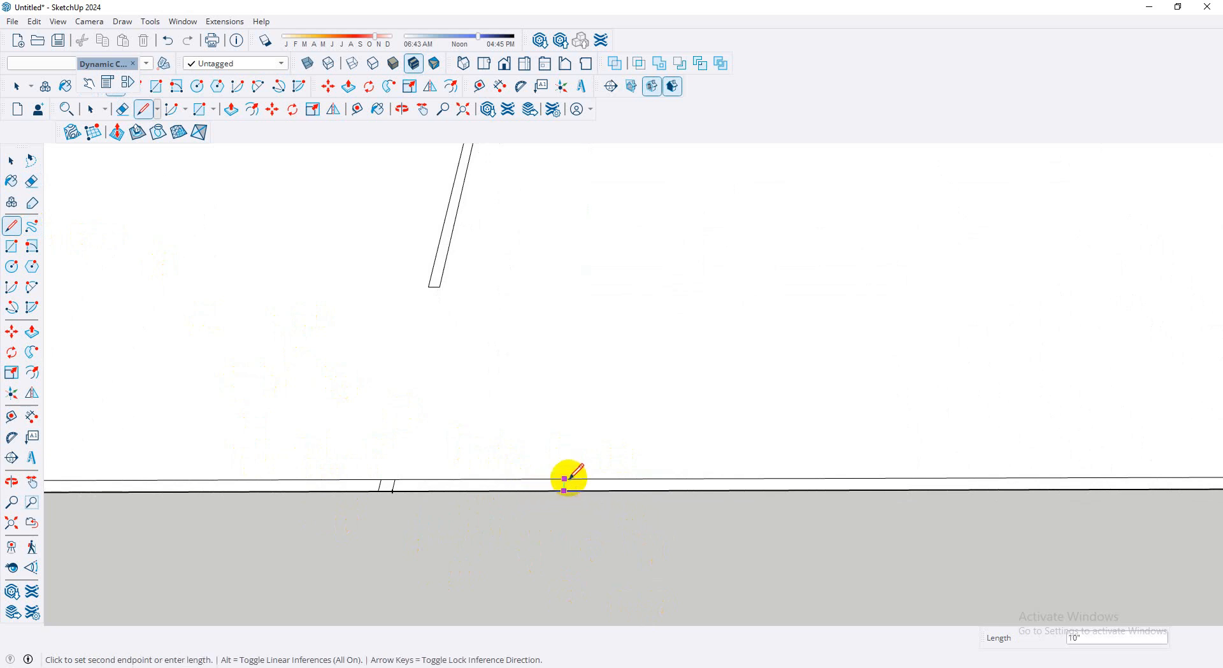
pyautogui.press('Escape')
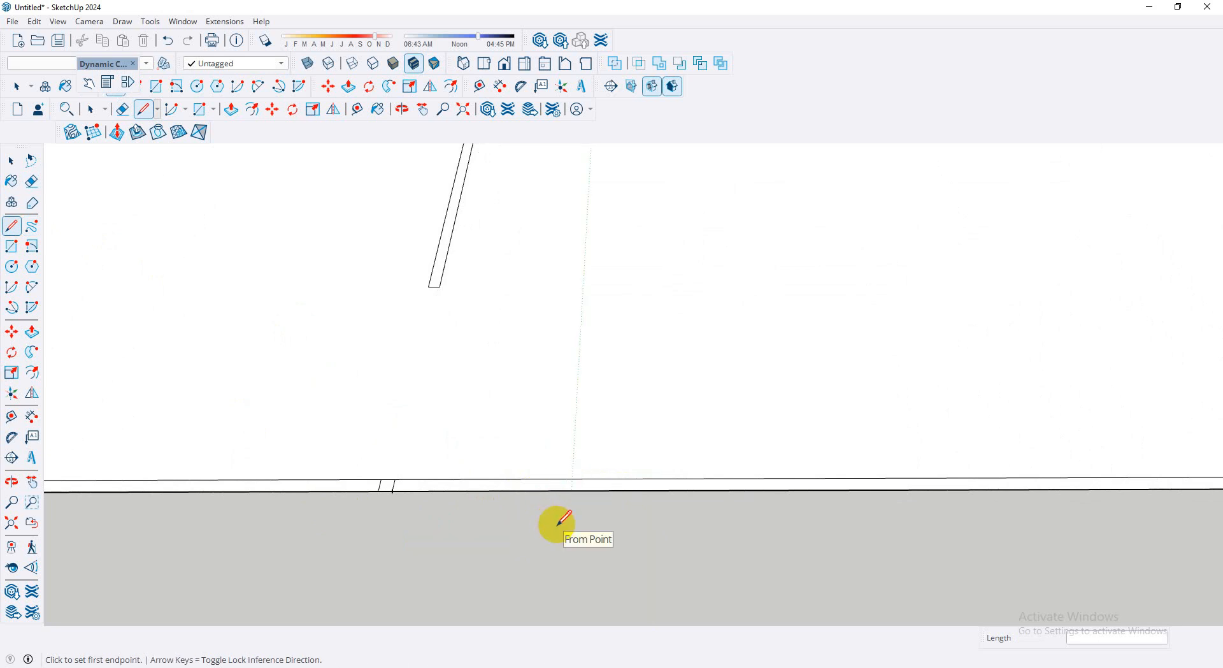
# - Extrude the connected wall outline, outer walls and partitions together, upward to a height of about 47' 7"
pyautogui.scroll(-5, 704, 491)
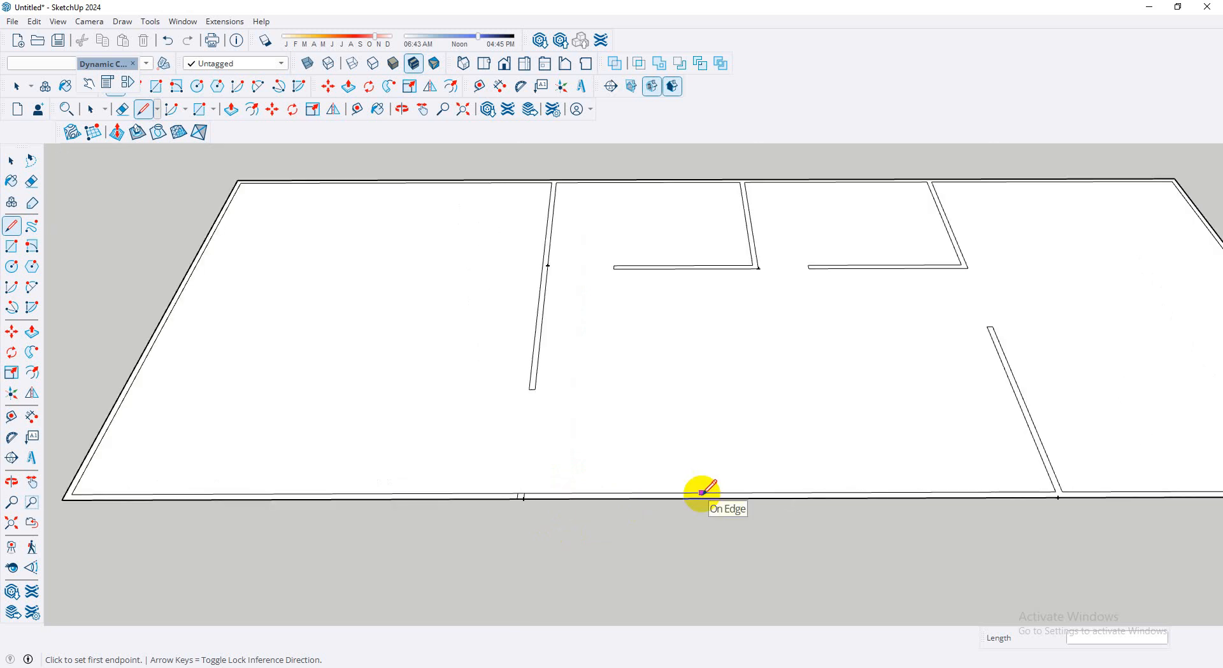
pyautogui.click(32, 332)
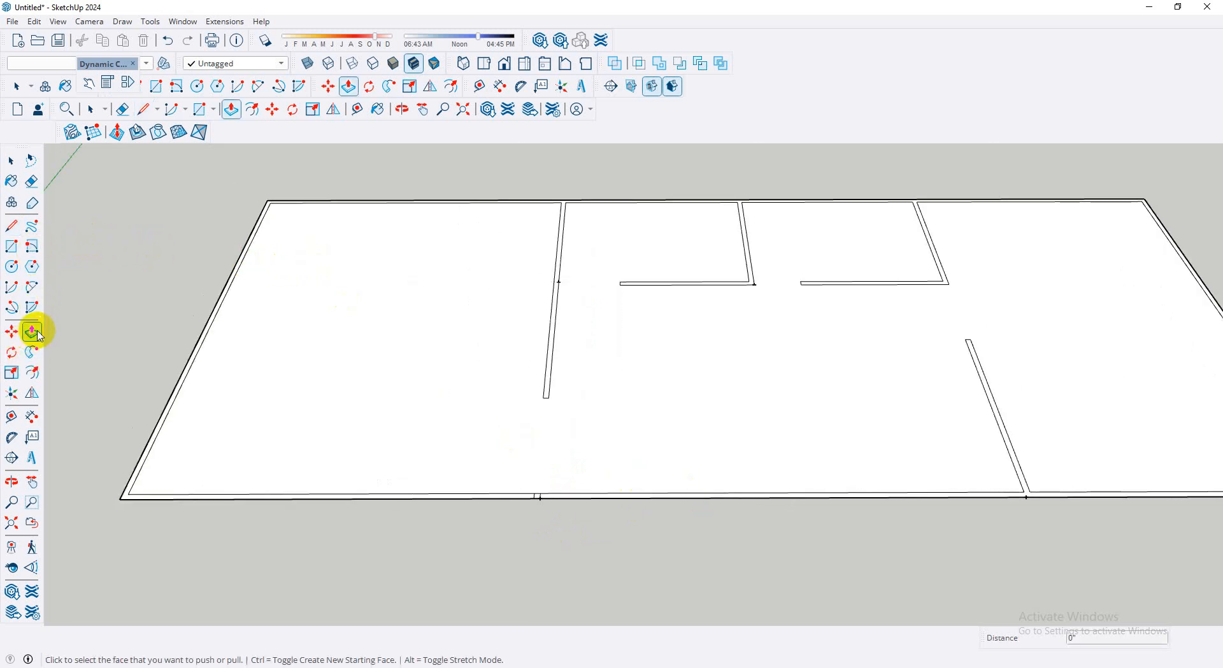
pyautogui.scroll(5, 219, 330)
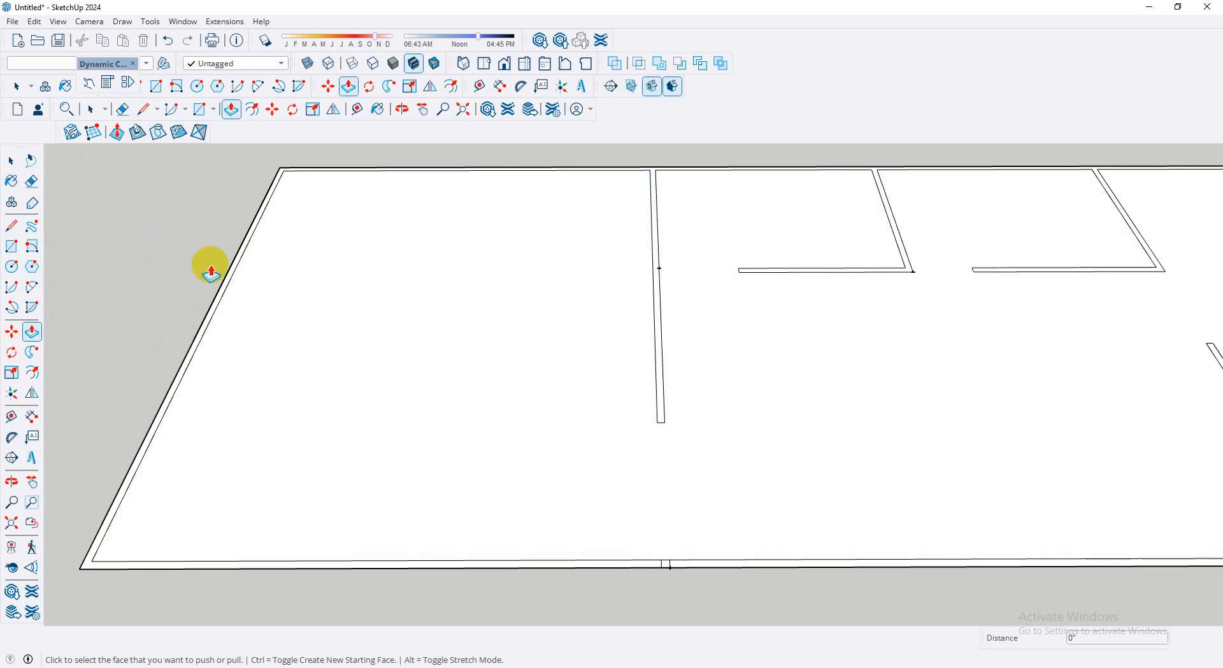
pyautogui.scroll(3, 220, 296)
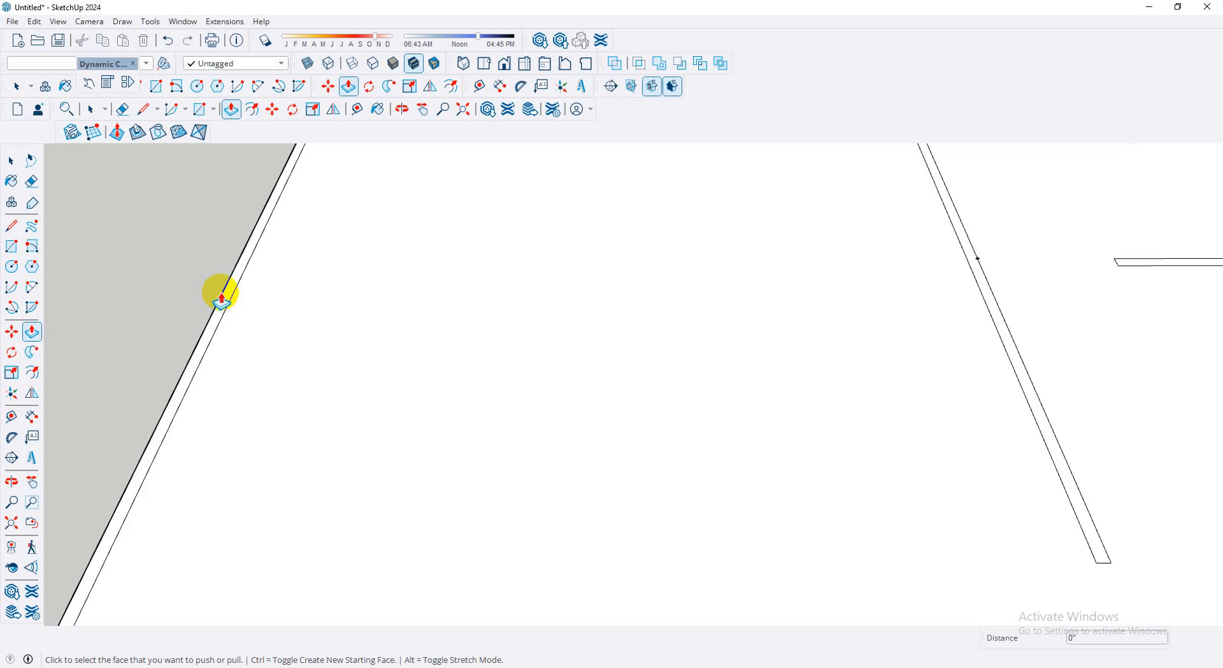
pyautogui.click(228, 293)
pyautogui.scroll(-8, 340, 304)
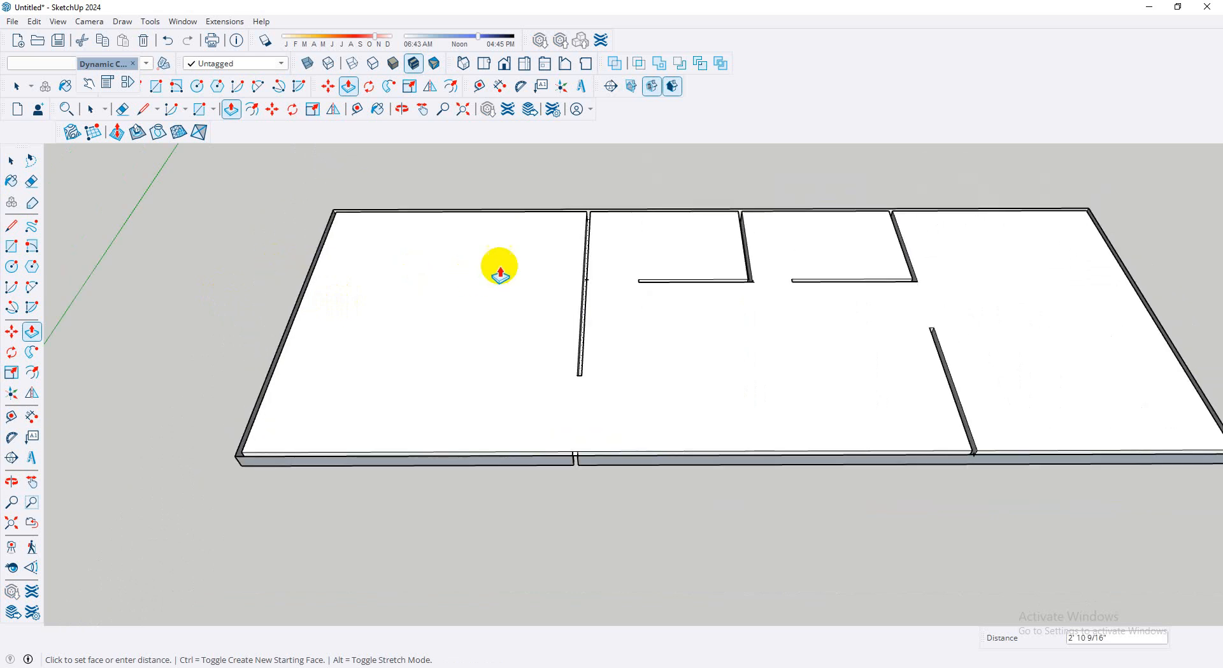
pyautogui.scroll(-3, 643, 253)
pyautogui.scroll(-3, 644, 255)
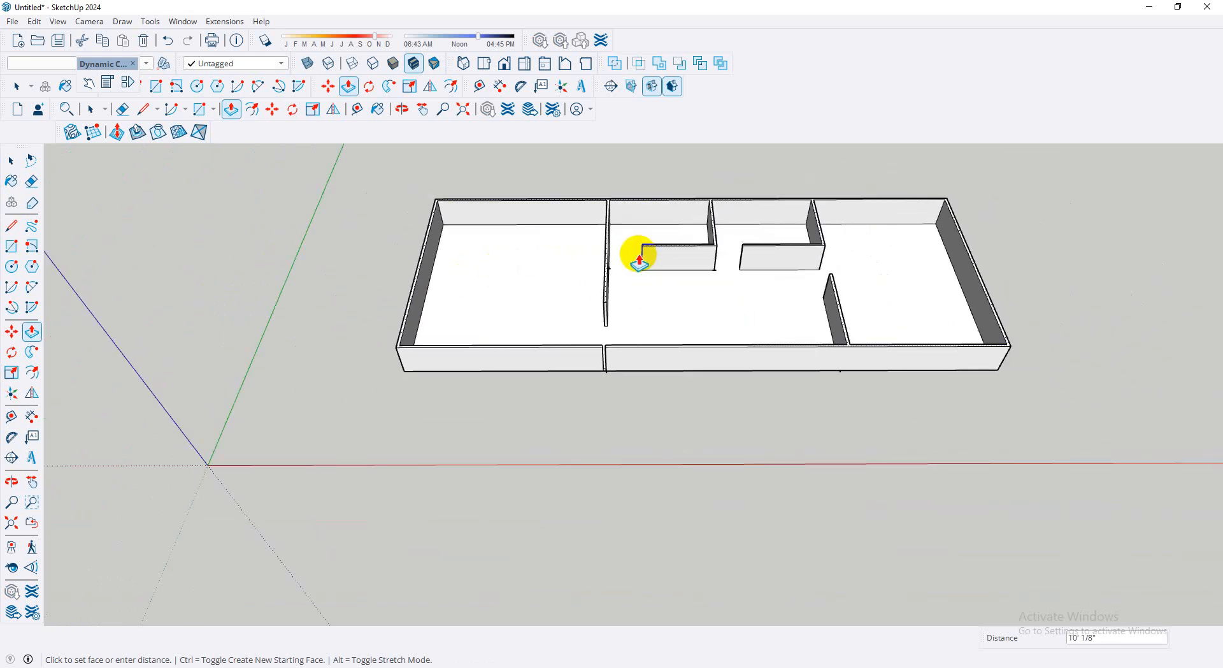
pyautogui.click(620, 250)
pyautogui.moveTo(620, 251); pyautogui.dragTo(623, 175, button='middle')
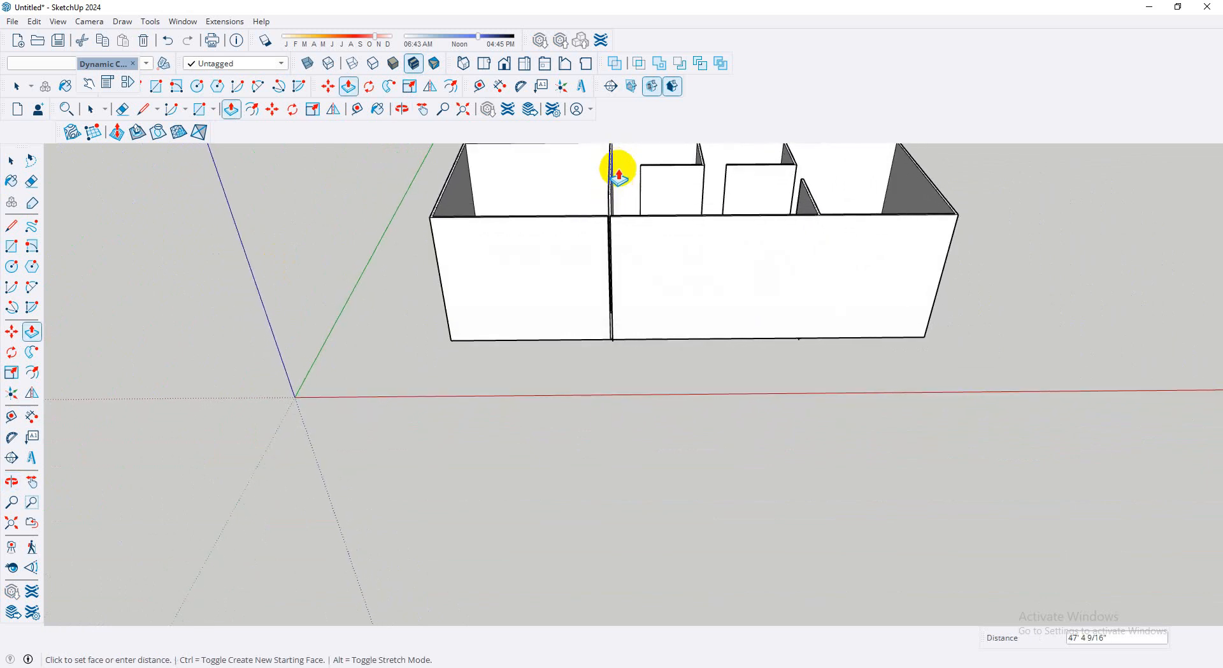
pyautogui.click(619, 177)
# - Draw a door rectangle about 43' 4" by 20' 6" on the front wall, from the narrow gap's right edge down to the base
pyautogui.scroll(-2, 705, 355)
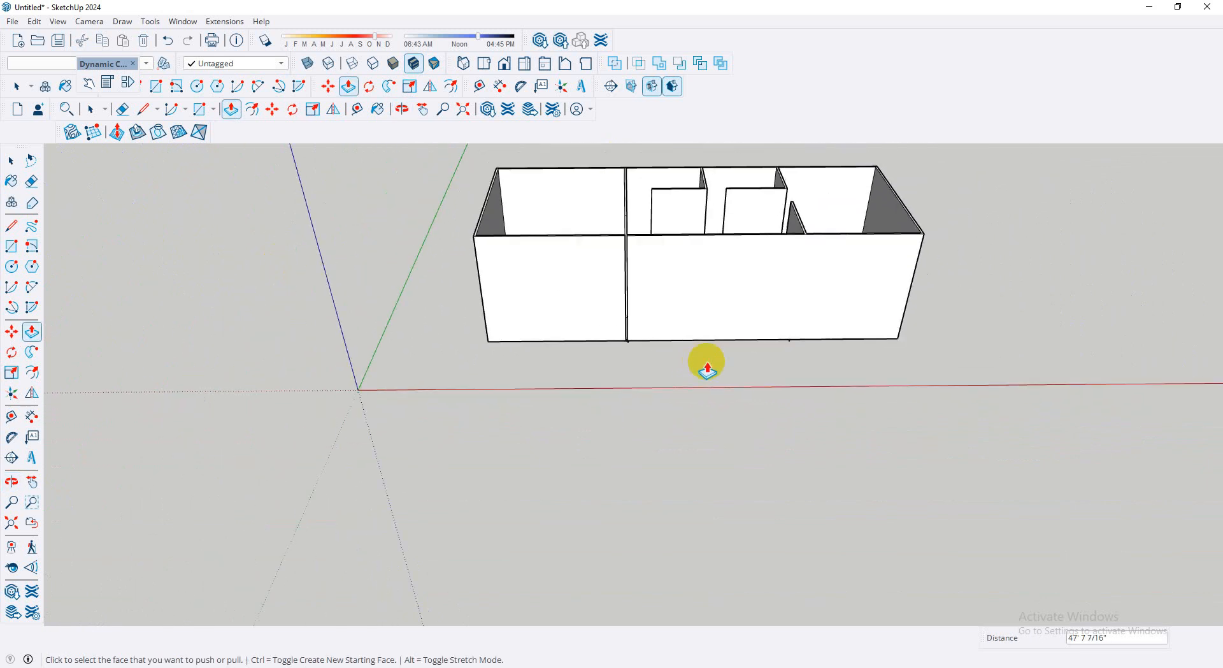
pyautogui.scroll(-1, 705, 363)
pyautogui.moveTo(705, 363); pyautogui.dragTo(686, 338, button='middle')
pyautogui.press('p')
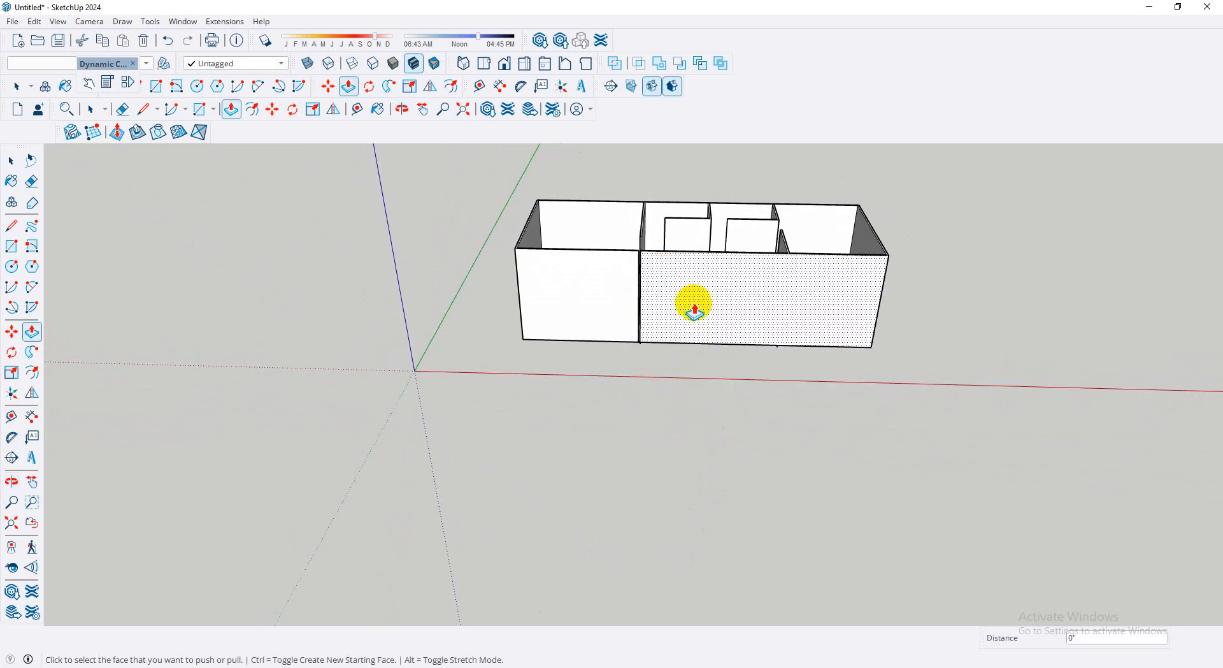
pyautogui.click(11, 246)
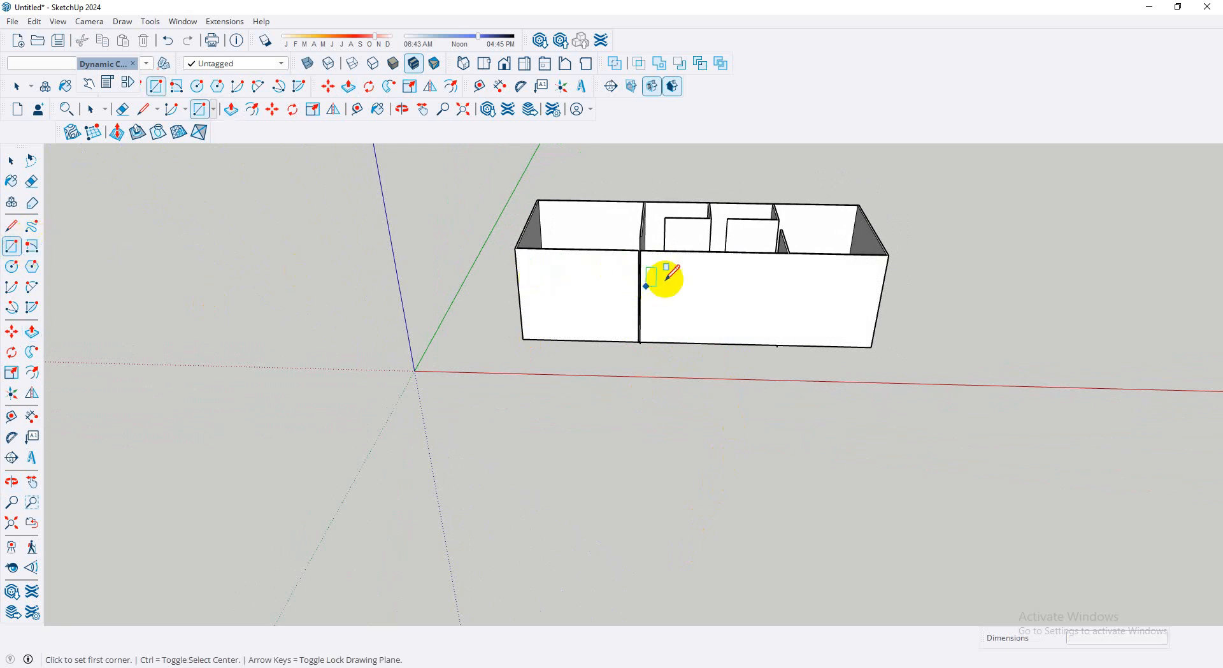
pyautogui.scroll(5, 641, 257)
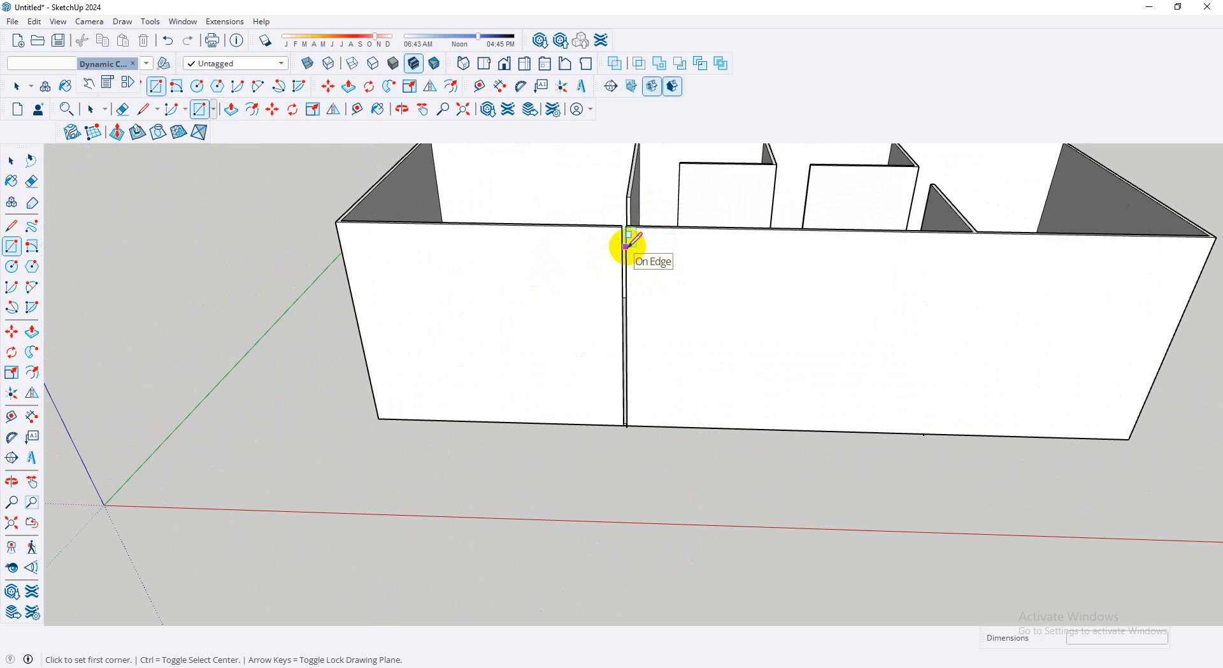
pyautogui.click(626, 248)
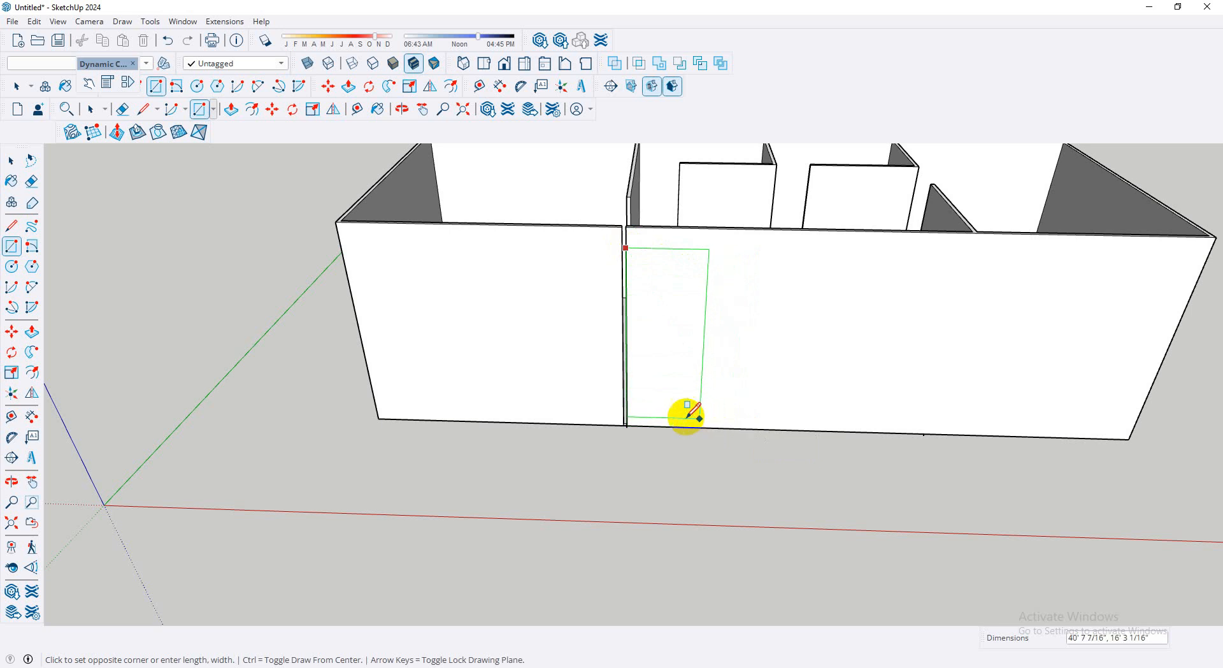
pyautogui.scroll(4, 623, 442)
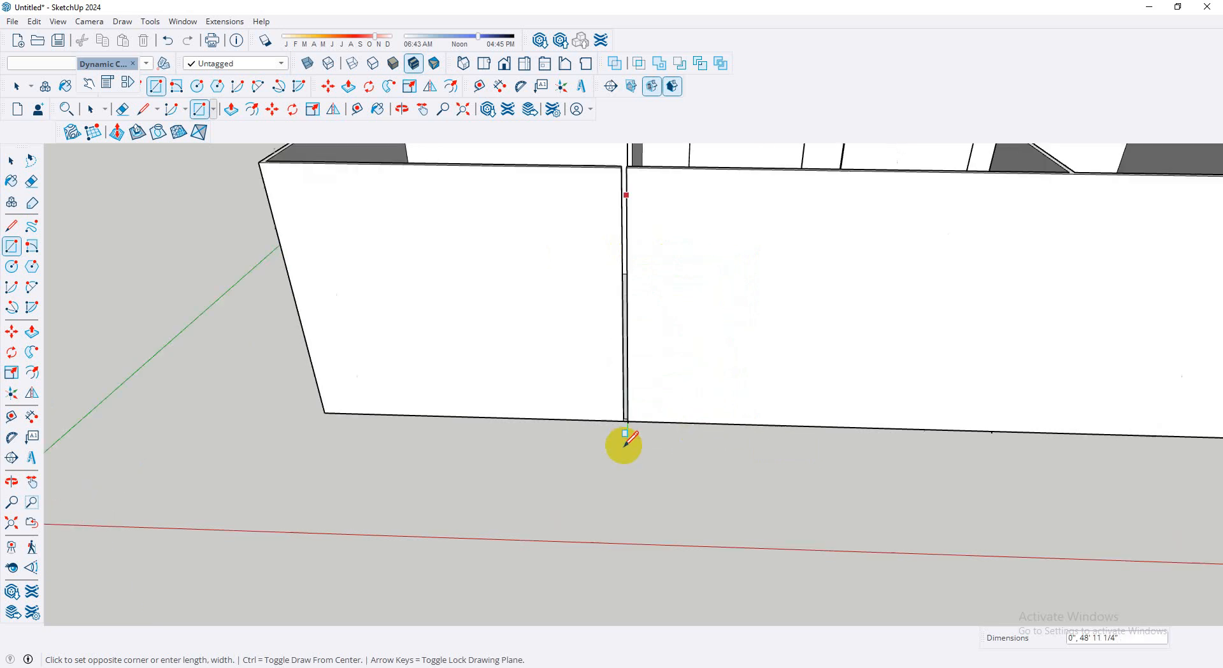
pyautogui.scroll(-4, 696, 401)
pyautogui.scroll(1, 758, 415)
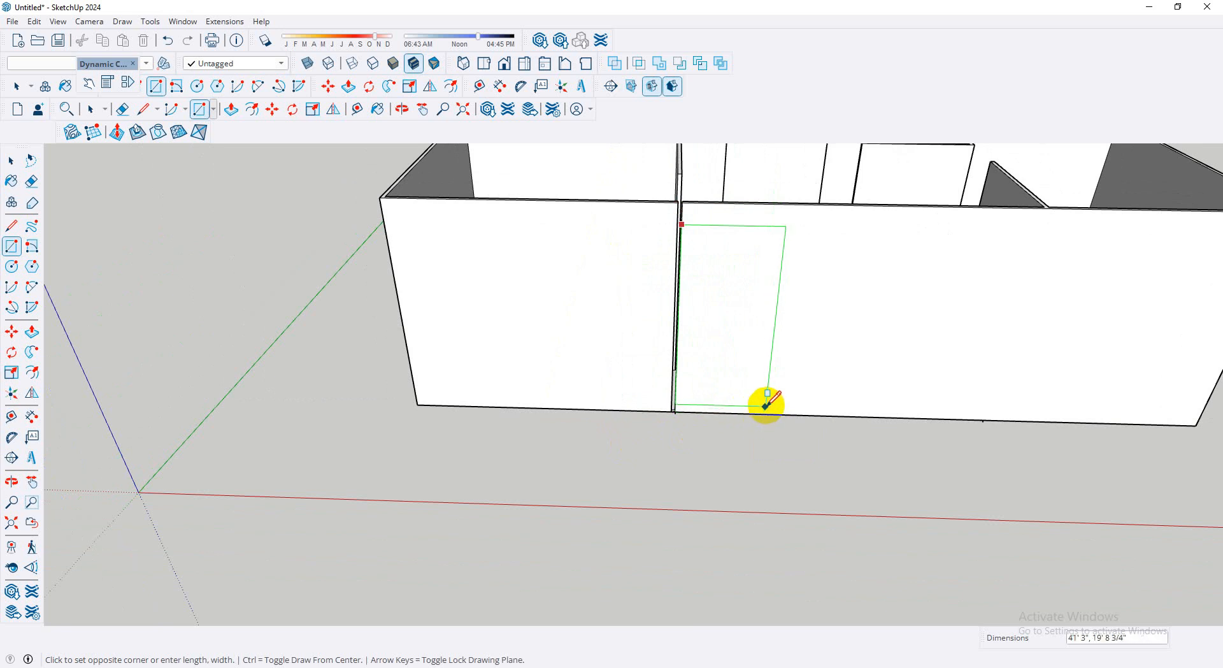
pyautogui.click(768, 412)
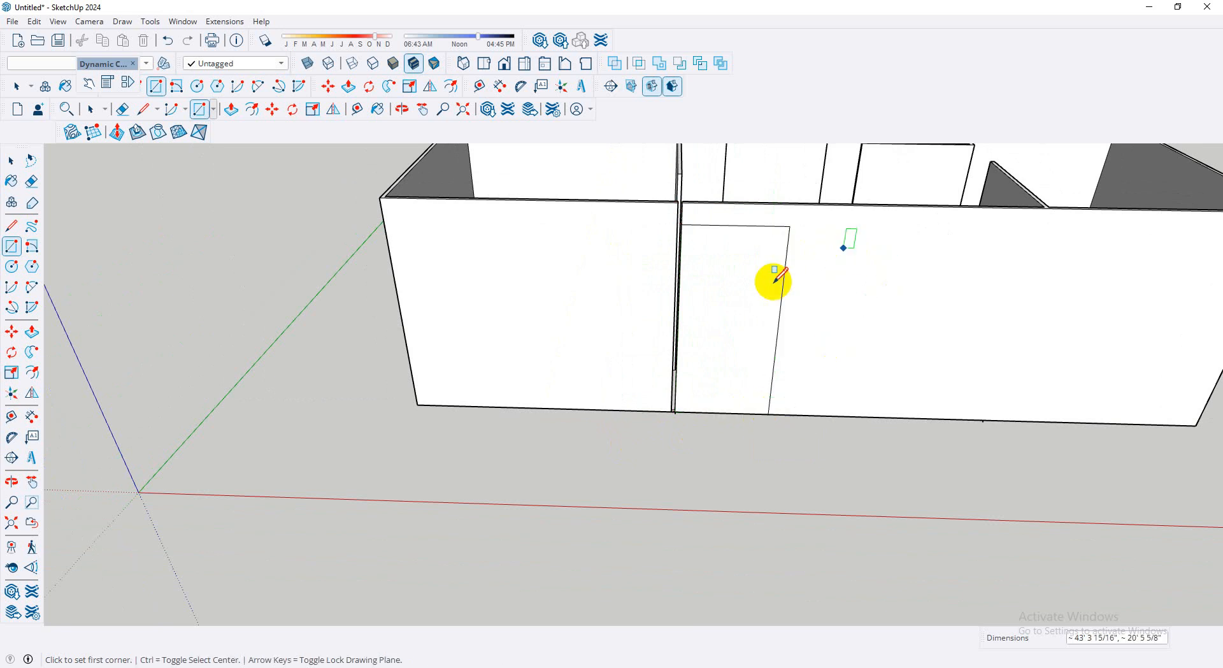
# - Draw a line about 4' 3 1/2" long from the door outline's upper right corner to the wall's top edge
pyautogui.scroll(2, 741, 304)
pyautogui.scroll(-1, 750, 298)
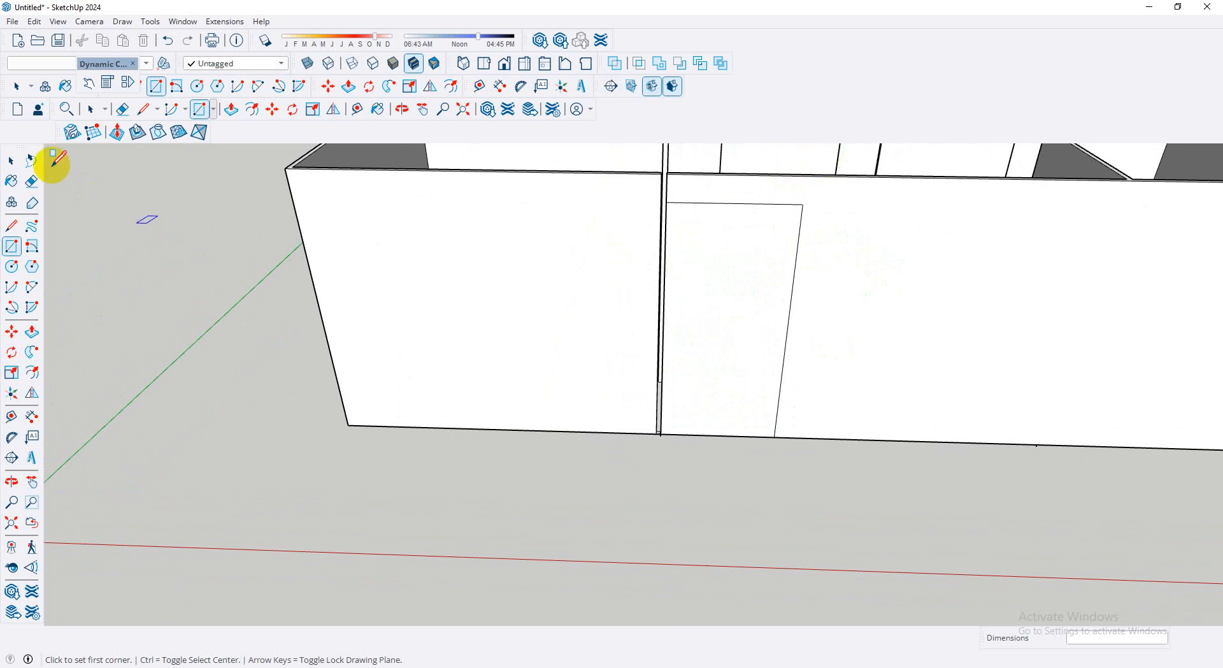
pyautogui.click(11, 225)
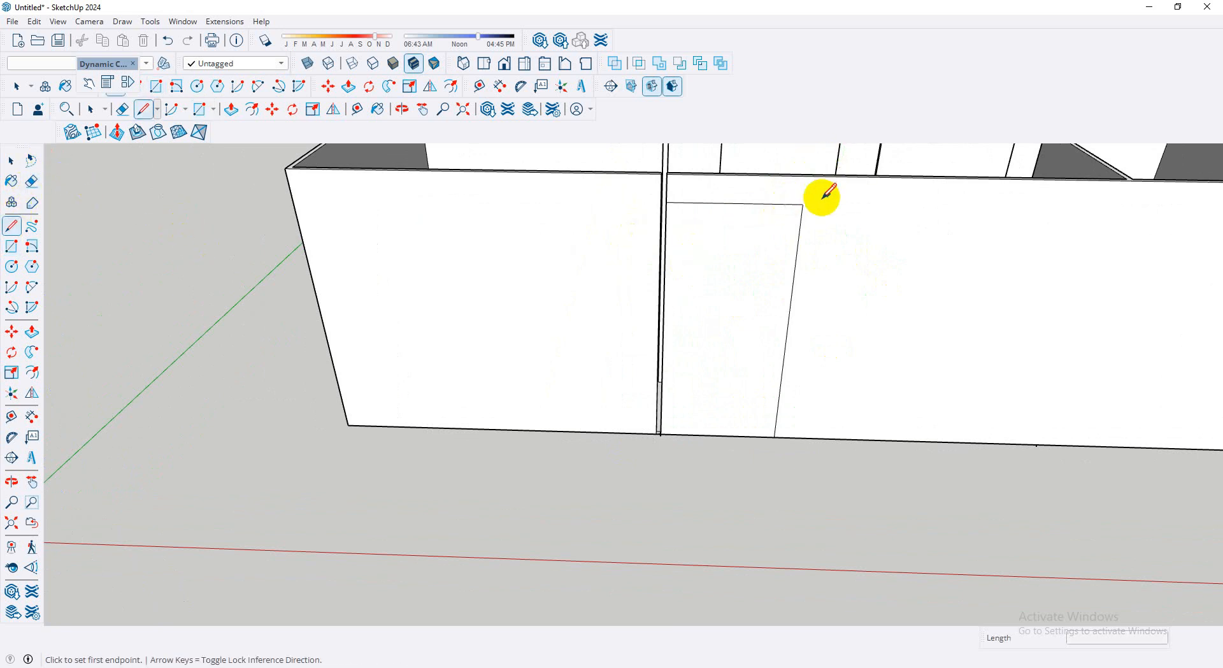
pyautogui.click(803, 204)
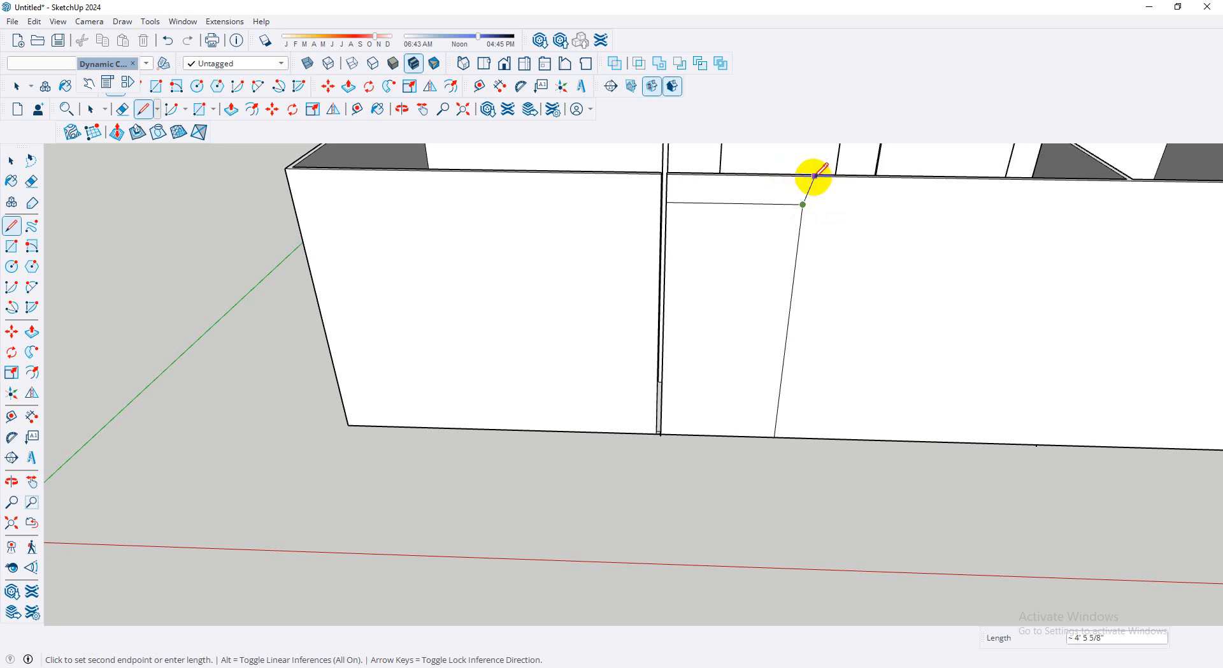
pyautogui.scroll(2, 806, 175)
pyautogui.click(809, 178)
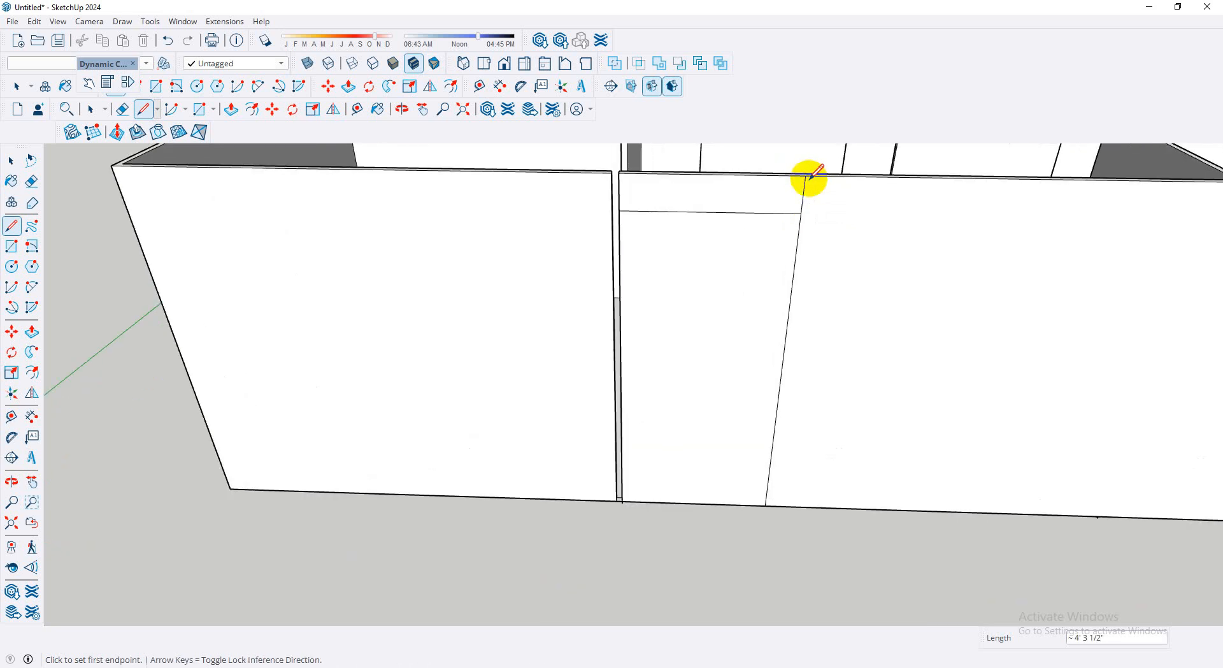
# - Push the door face 10" through the front wall to cut the doorway
pyautogui.scroll(-2, 796, 410)
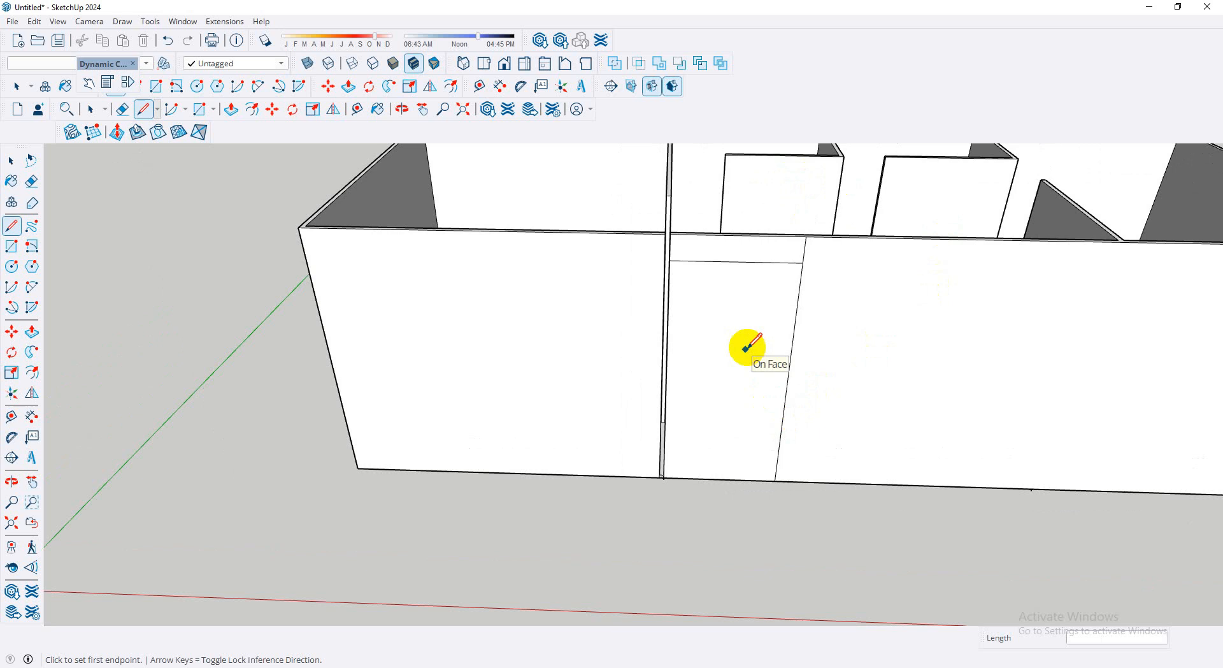
pyautogui.moveTo(440, 523); pyautogui.dragTo(426, 442, button='middle')
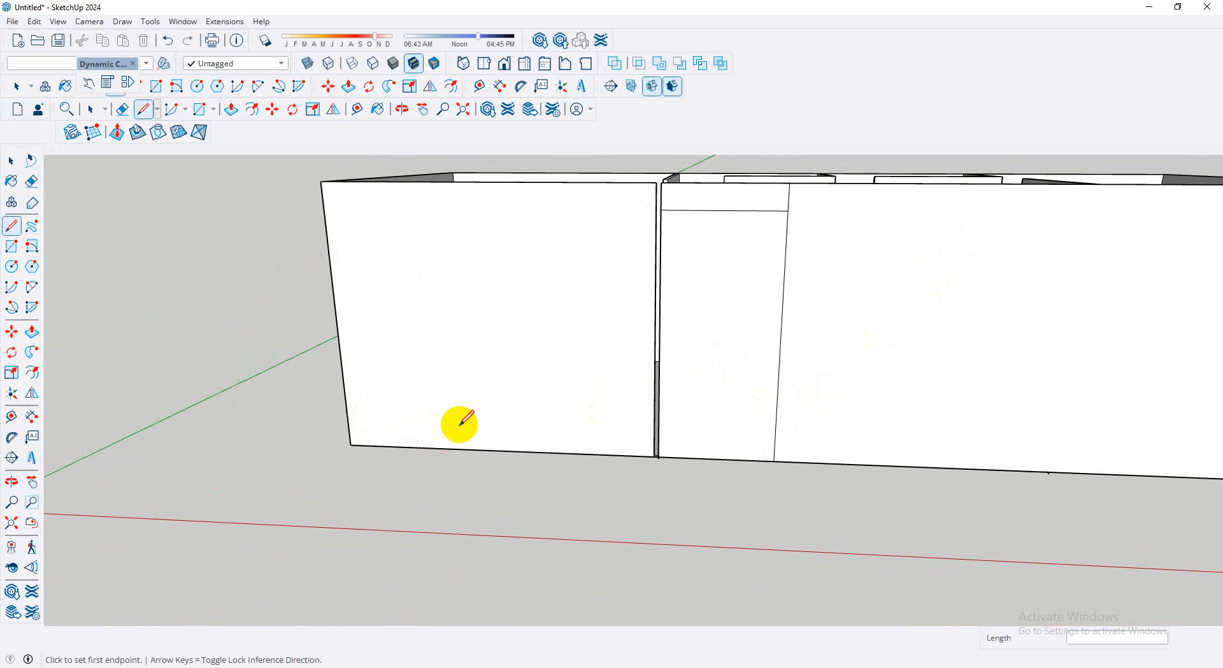
pyautogui.click(32, 332)
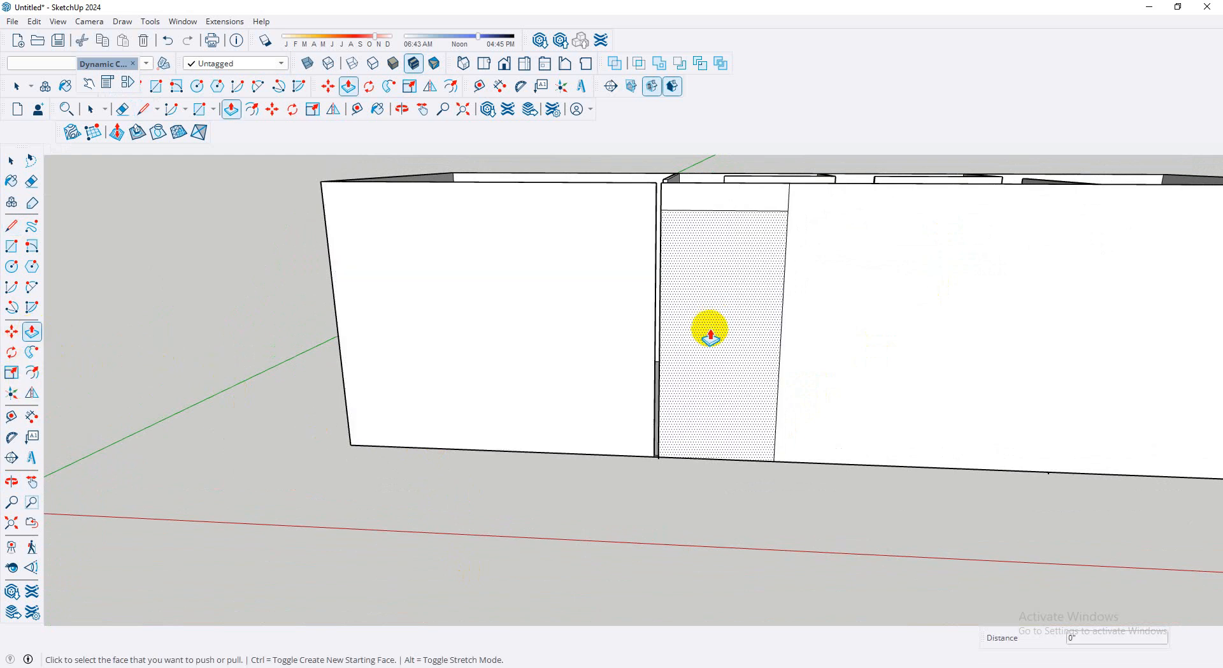
pyautogui.click(739, 316)
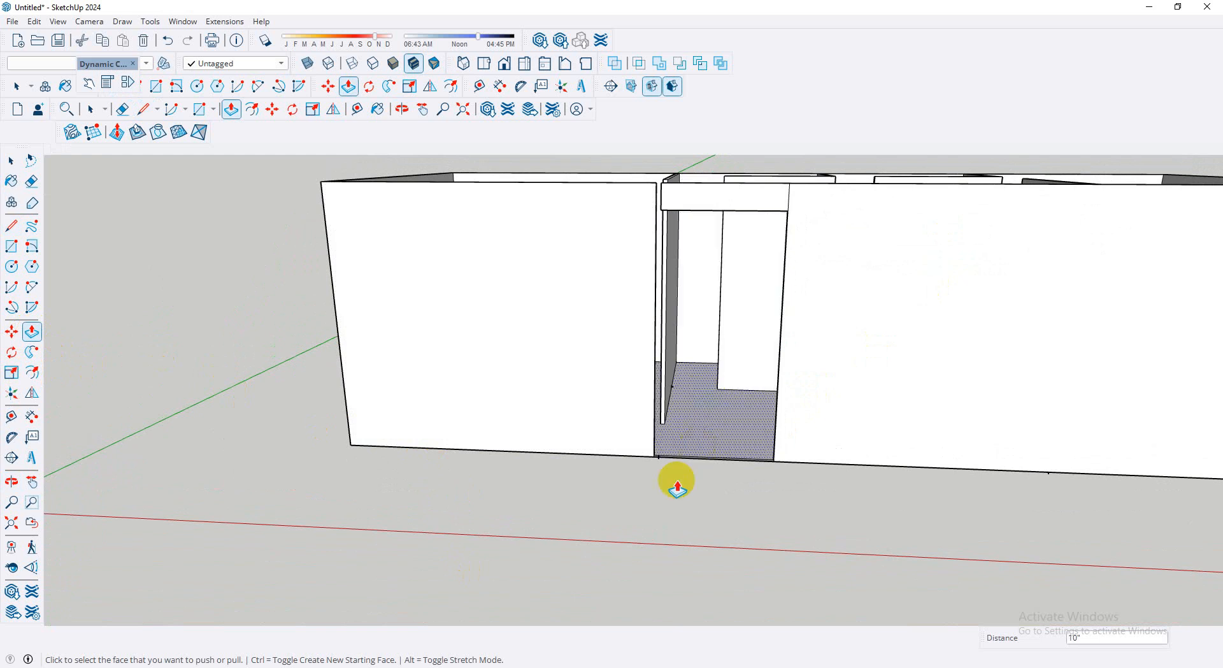
# - Draw a window rectangle about 29' 4" by 23' 10" on the front wall left of the doorway and push it 10" through the wall
pyautogui.moveTo(672, 503); pyautogui.dragTo(825, 567, button='middle')
pyautogui.press('p')
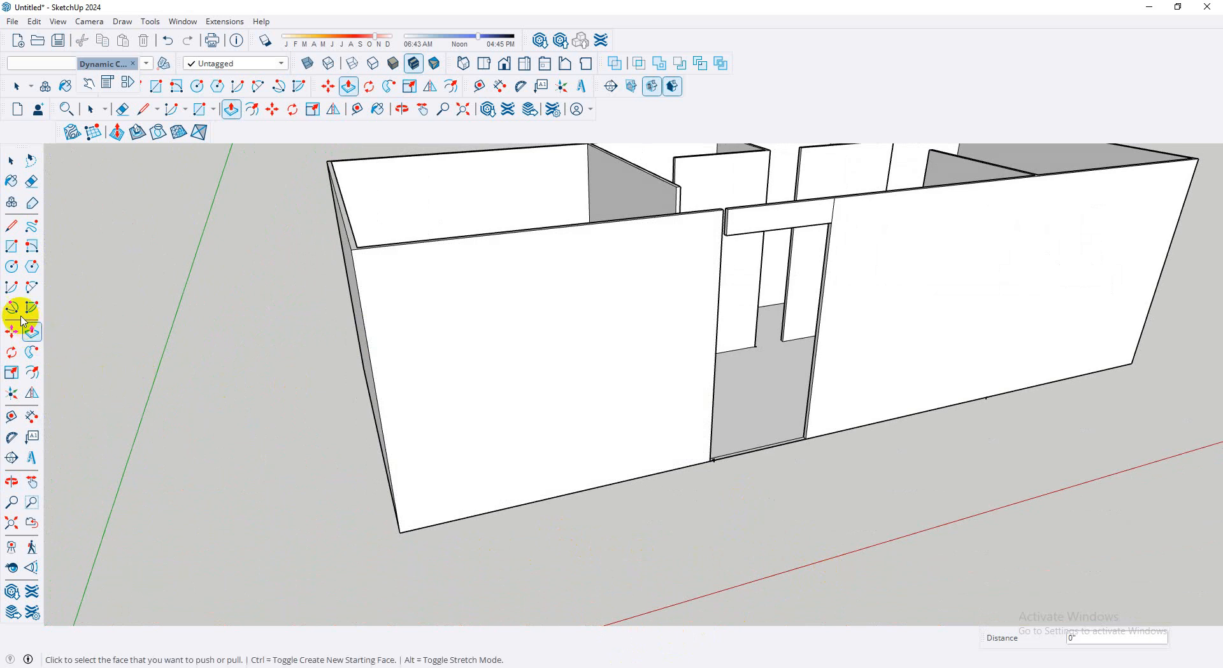
pyautogui.click(12, 247)
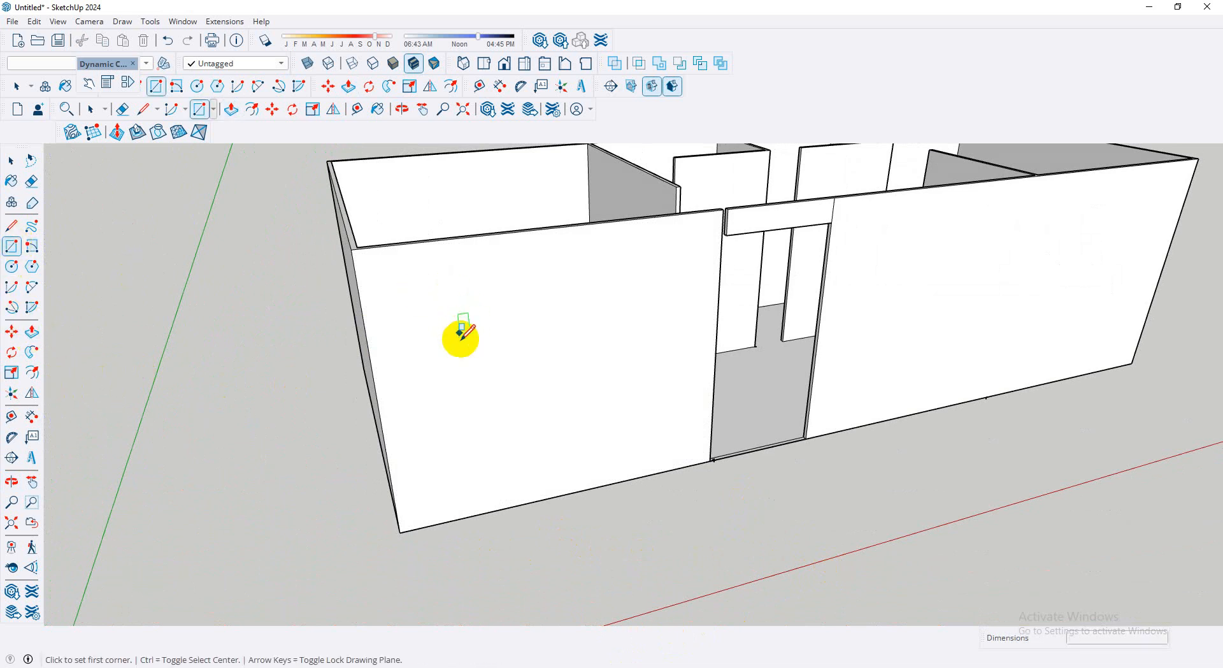
pyautogui.click(416, 299)
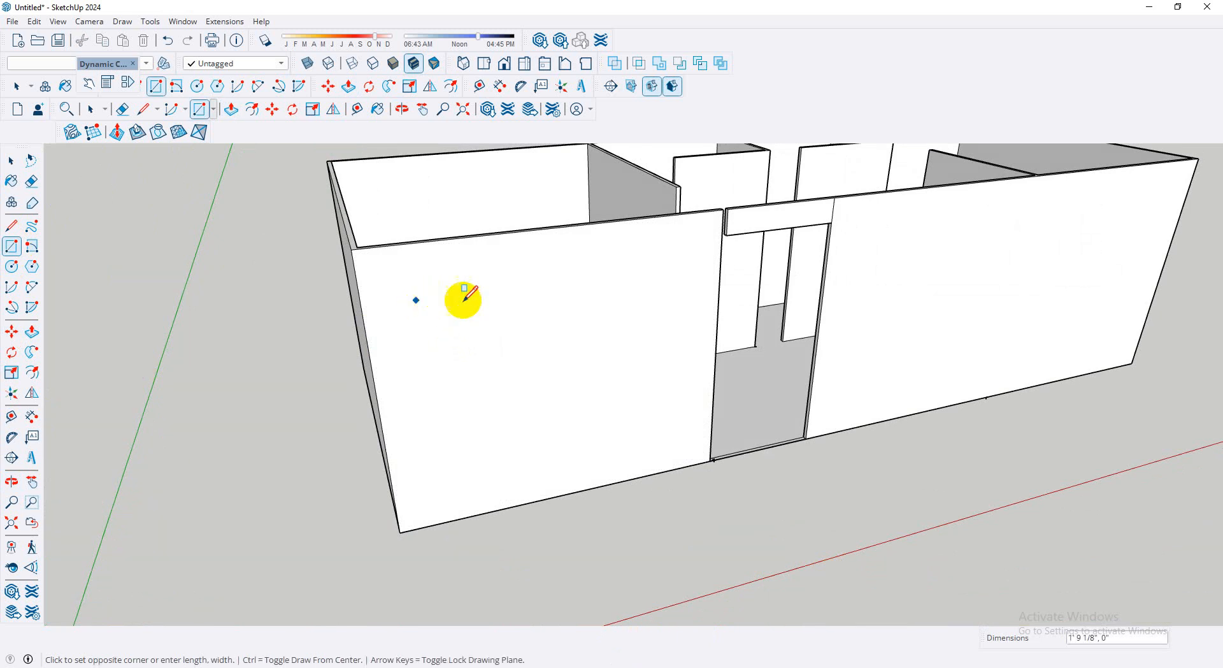
pyautogui.click(609, 408)
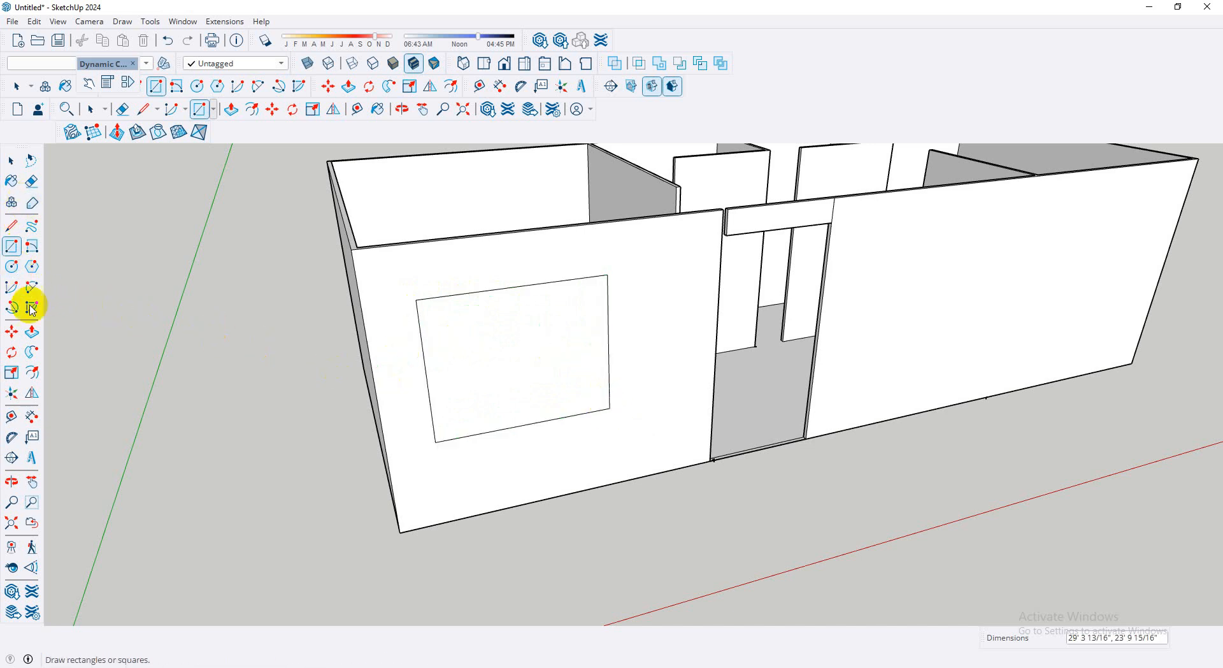
pyautogui.click(32, 330)
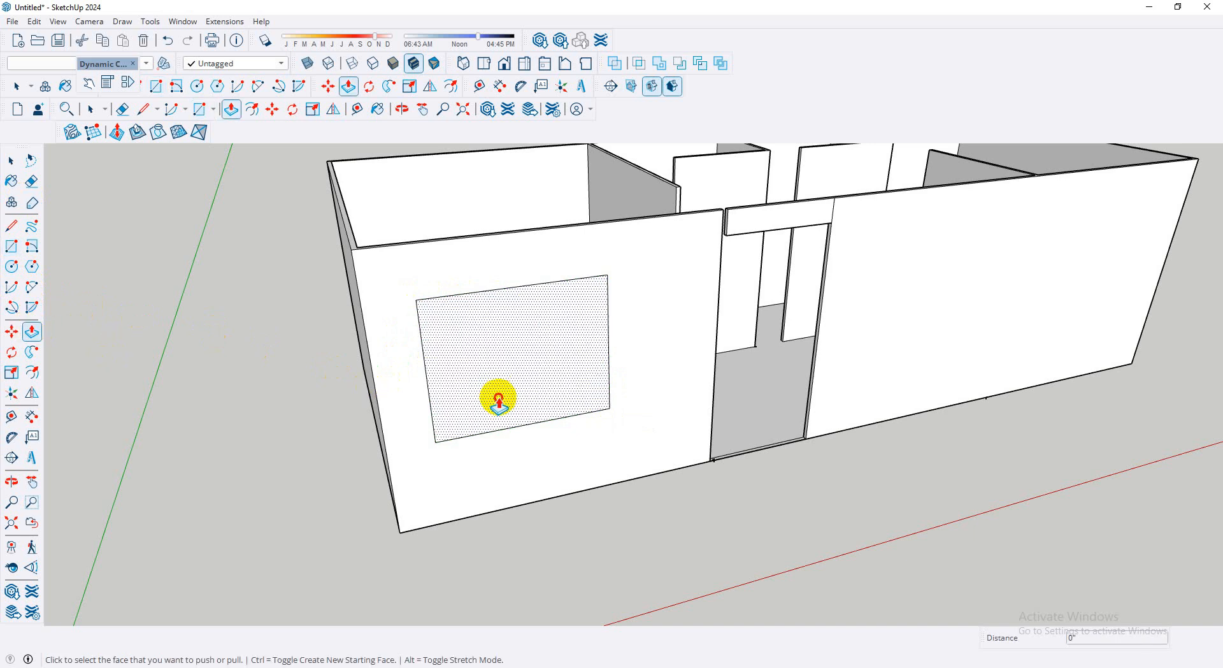
pyautogui.click(498, 400)
pyautogui.click(526, 356)
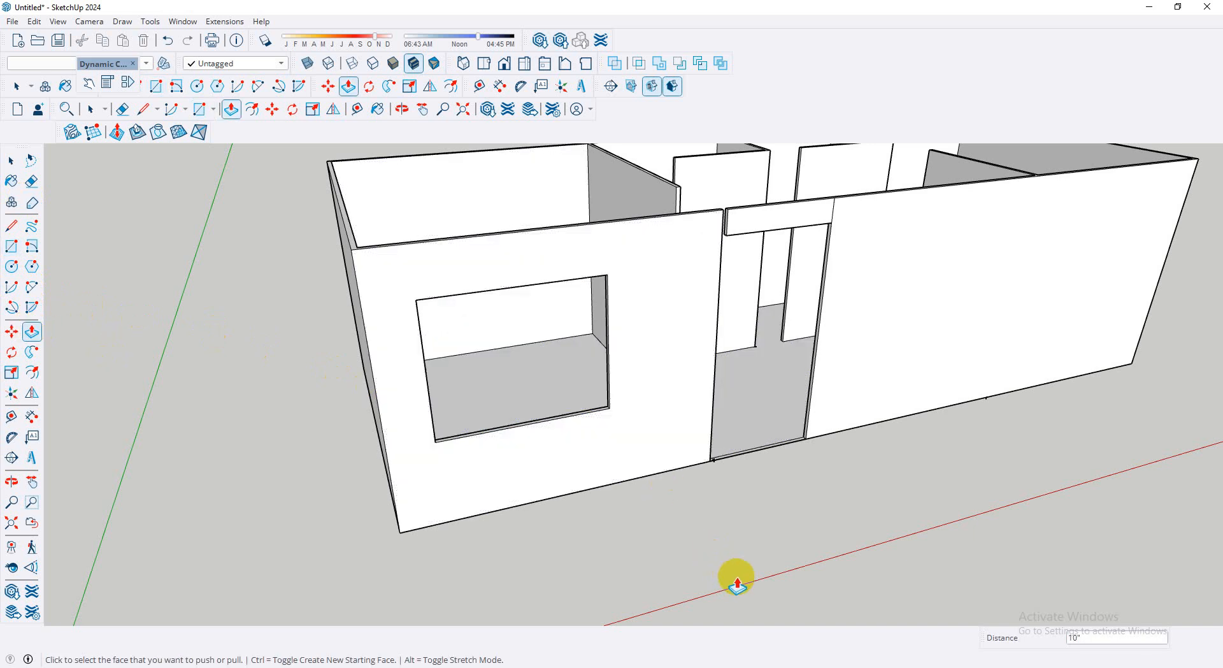
# - Draw a 10" line across the gap from the door header's lower left corner to the adjacent front wall section
pyautogui.moveTo(697, 508); pyautogui.dragTo(536, 510, button='middle')
pyautogui.press('p')
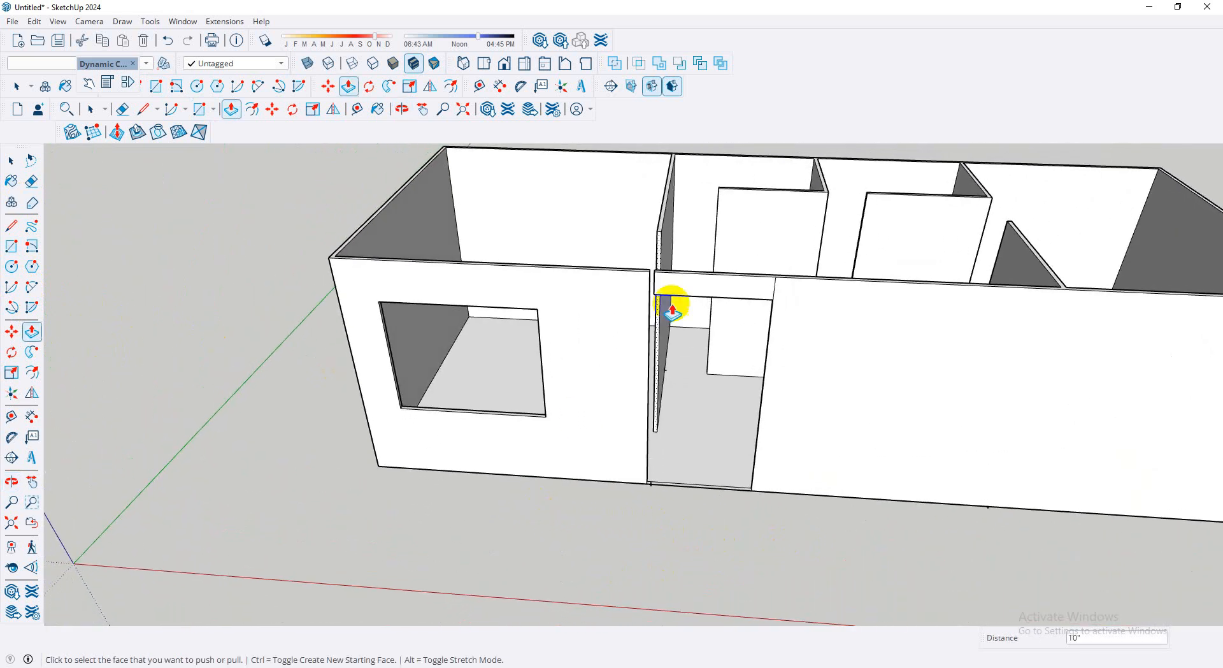
pyautogui.scroll(3, 674, 285)
pyautogui.scroll(5, 675, 285)
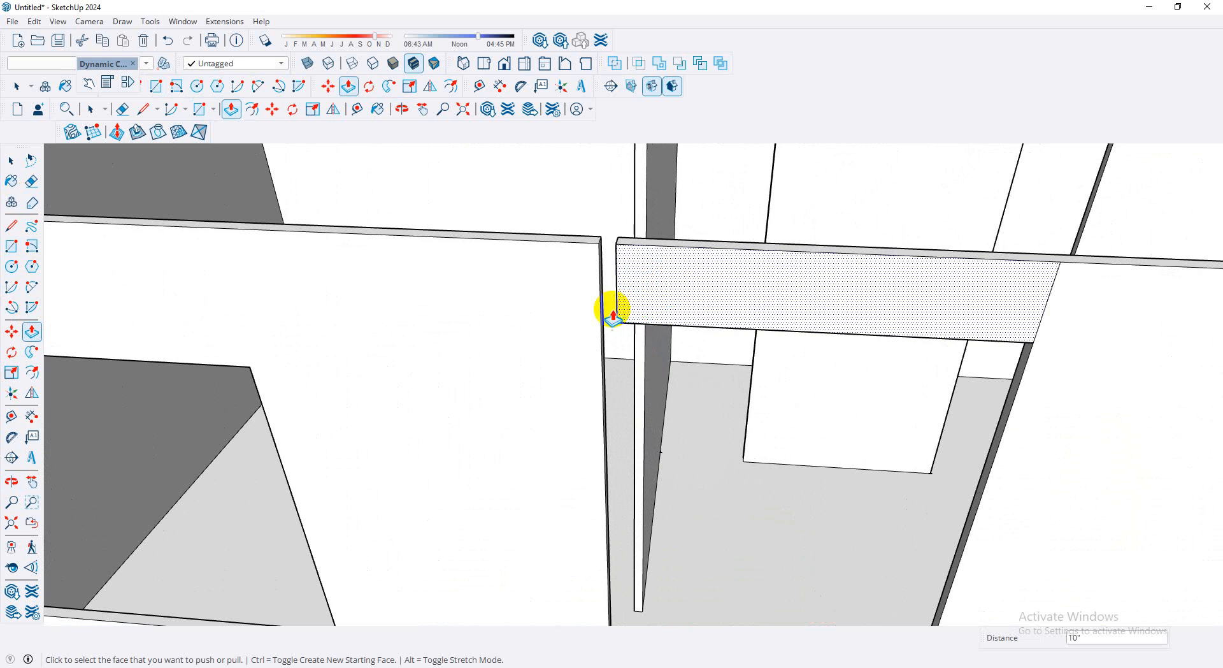
pyautogui.scroll(-1, 503, 381)
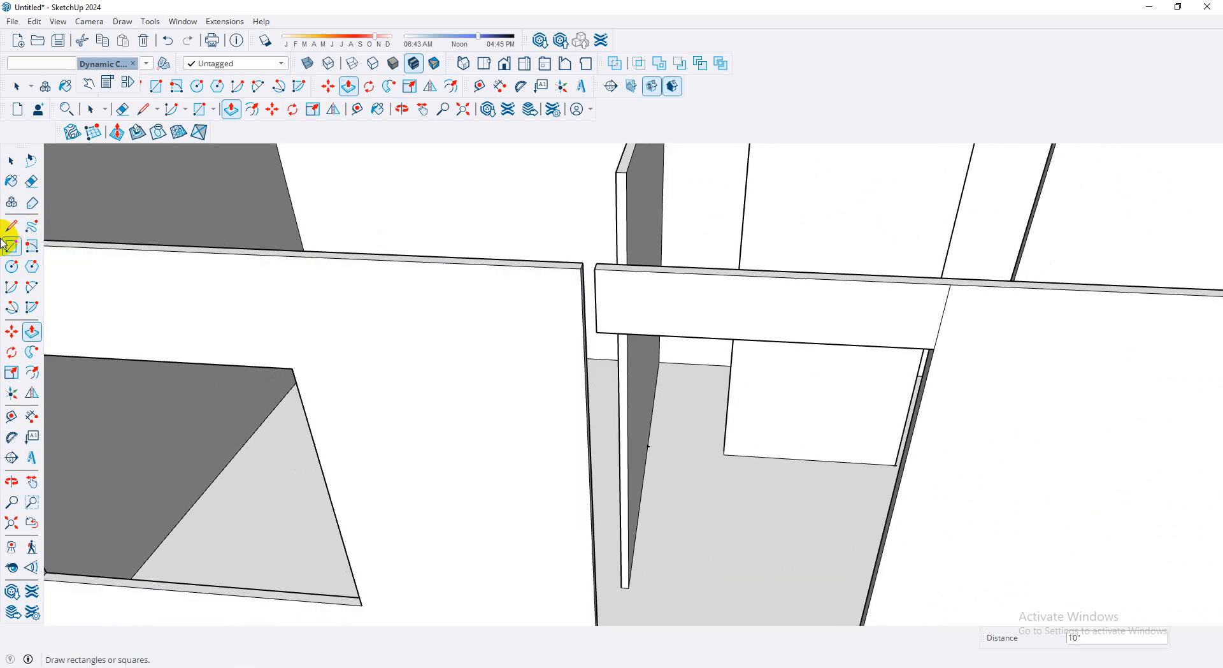
pyautogui.click(20, 228)
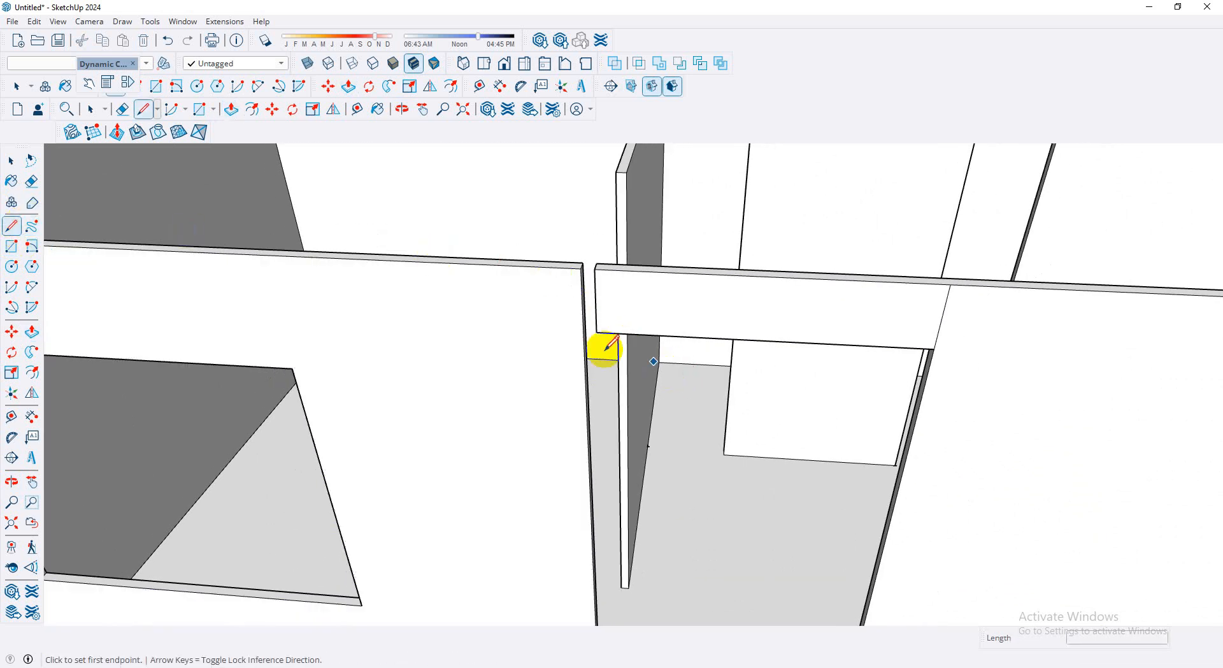
pyautogui.click(597, 331)
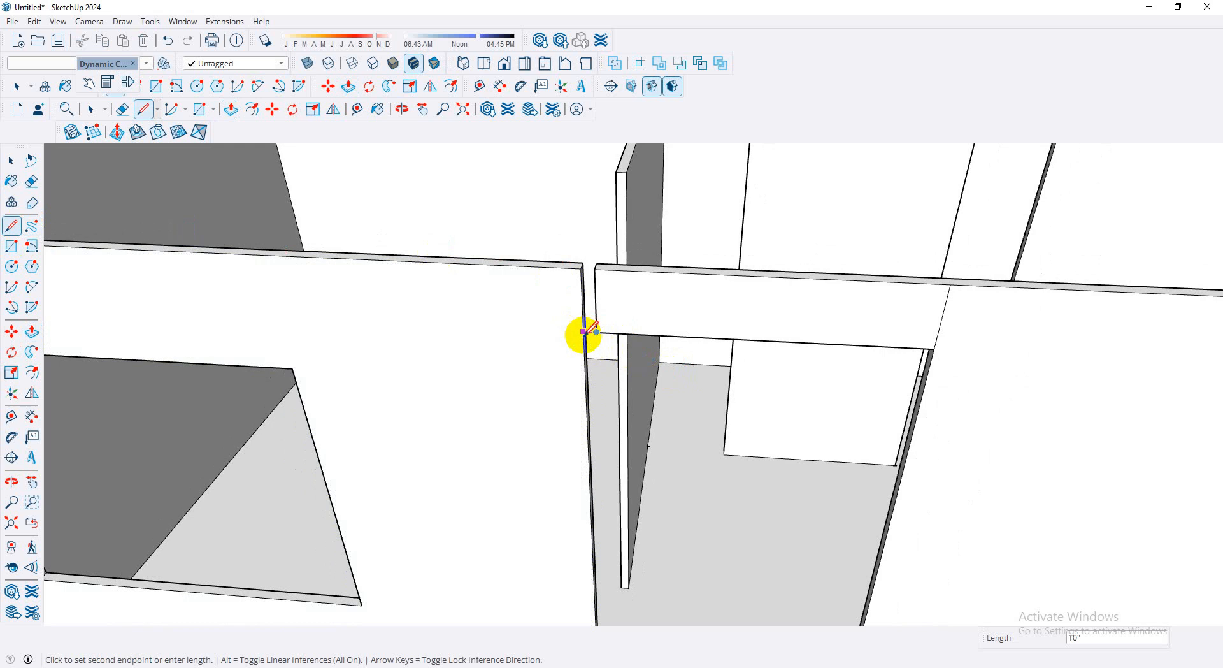
pyautogui.click(584, 331)
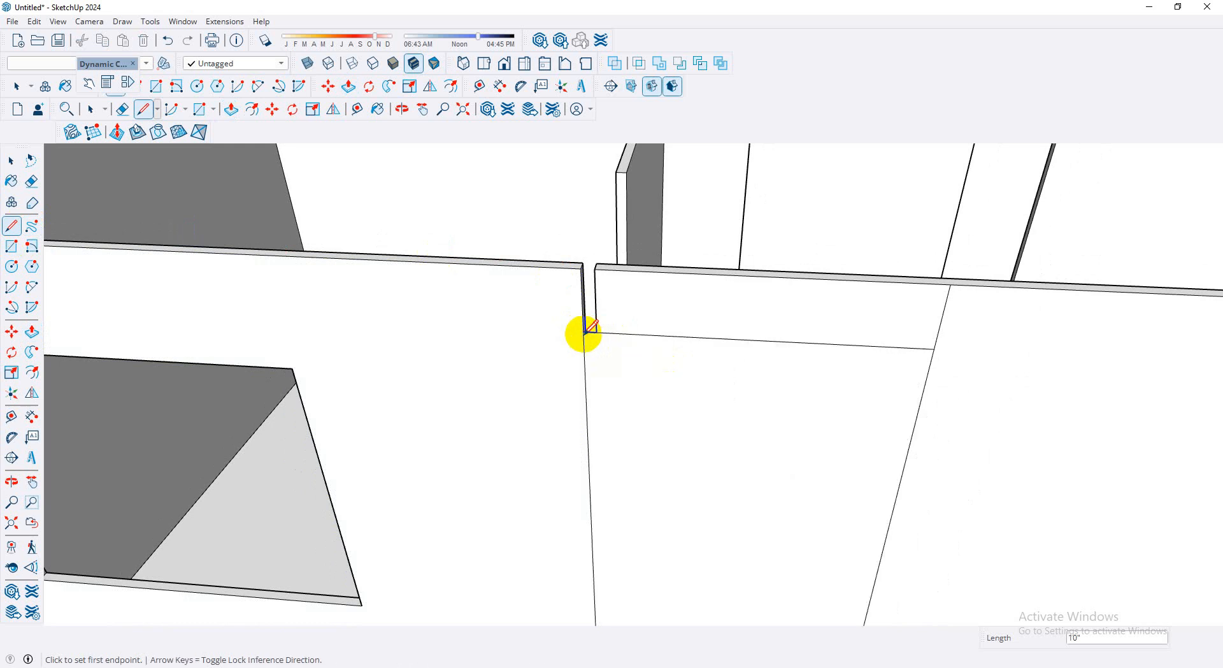
# - Try to bridge the gap above the door with a 10" line across the front wall's top edge
pyautogui.click(597, 271)
pyautogui.click(579, 269)
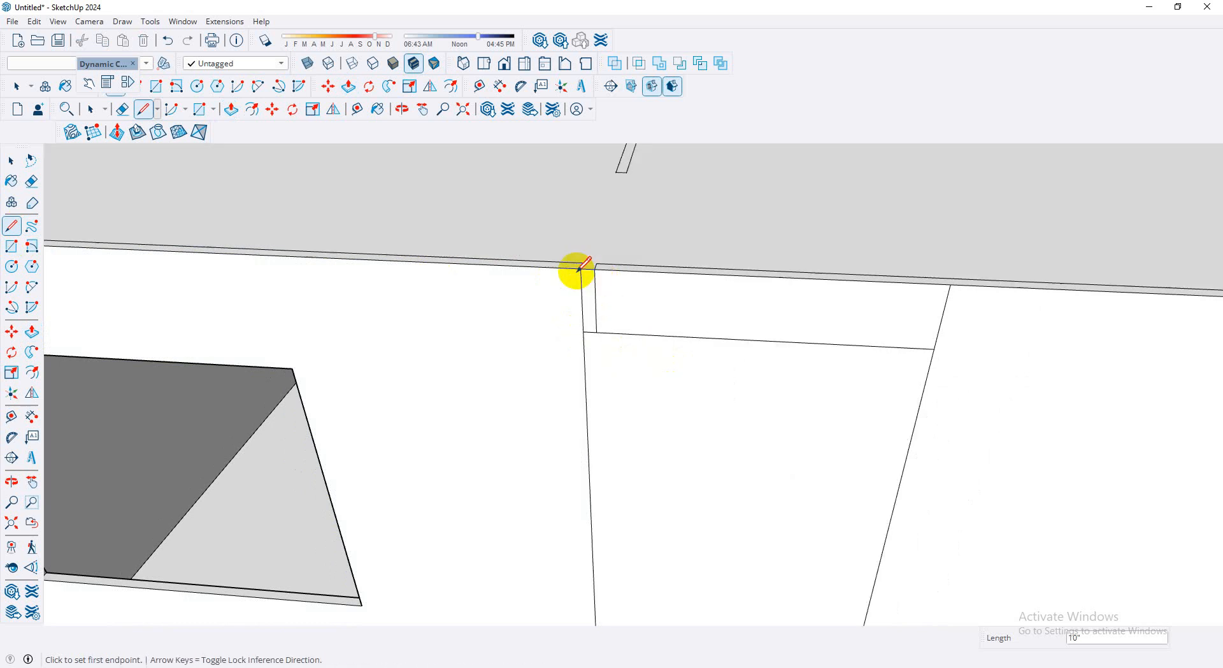
pyautogui.scroll(-10, 612, 255)
pyautogui.moveTo(548, 392)
pyautogui.mouseDown(button='middle')
pyautogui.moveTo(588, 374)
pyautogui.moveTo(737, 248)
pyautogui.moveTo(743, 218)
pyautogui.moveTo(759, 276)
pyautogui.moveTo(962, 275)
pyautogui.moveTo(609, 508)
pyautogui.moveTo(554, 403)
pyautogui.moveTo(563, 395)
pyautogui.moveTo(595, 490)
pyautogui.moveTo(561, 586)
pyautogui.moveTo(636, 406)
pyautogui.moveTo(595, 346)
pyautogui.mouseUp(button='middle')
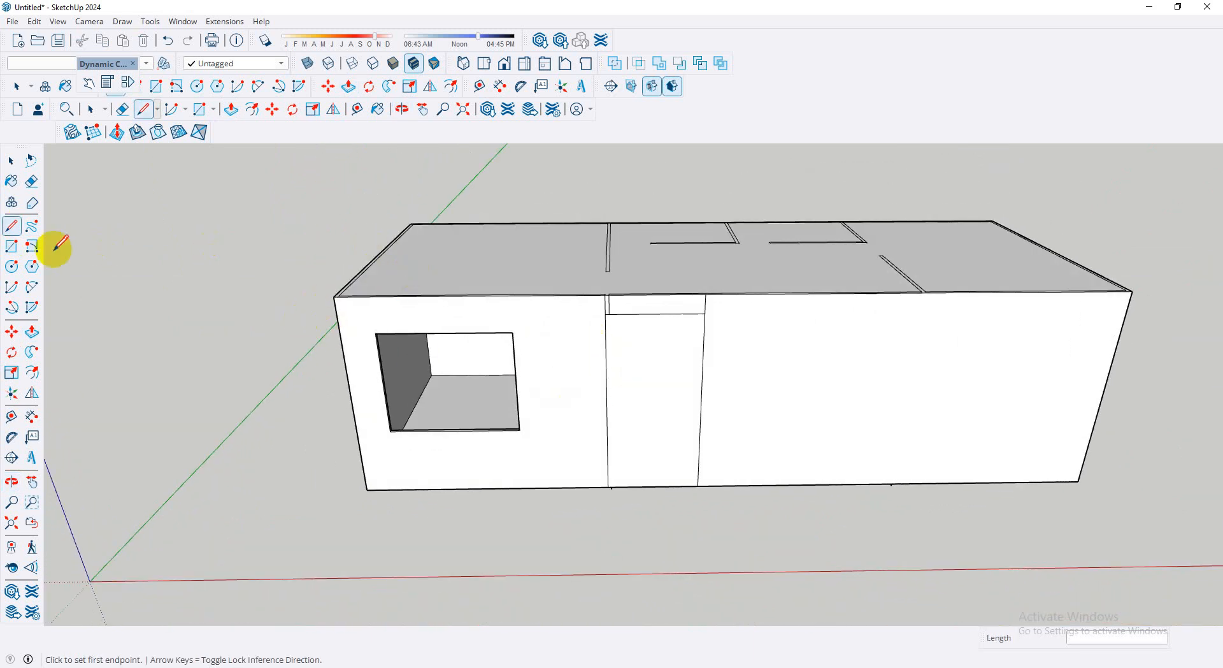
# - Try to push the door face 10" through the front wall, and undo the pushes and the line across the gap
pyautogui.click(31, 331)
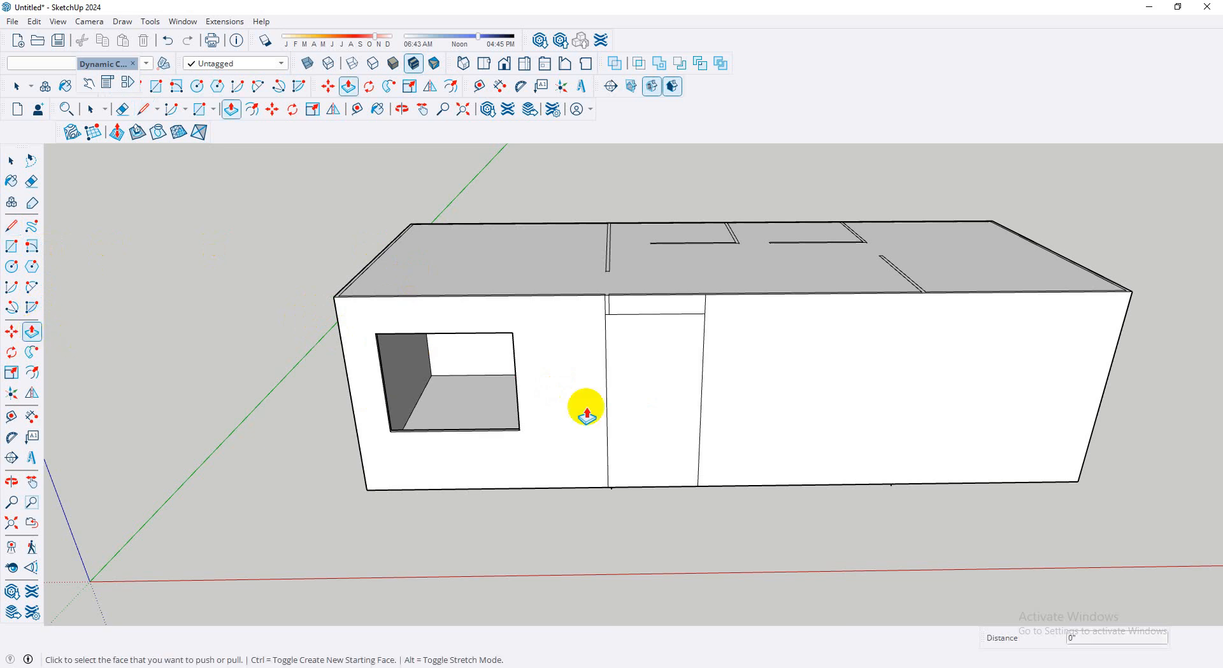
pyautogui.click(637, 424)
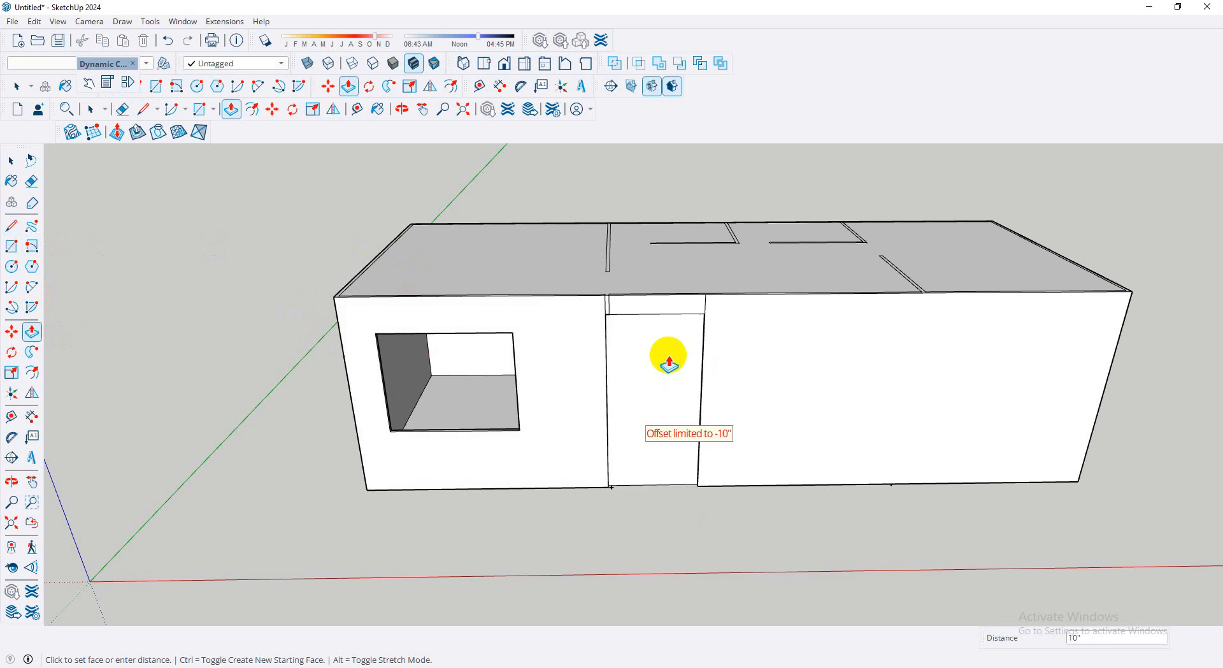
pyautogui.click(686, 338)
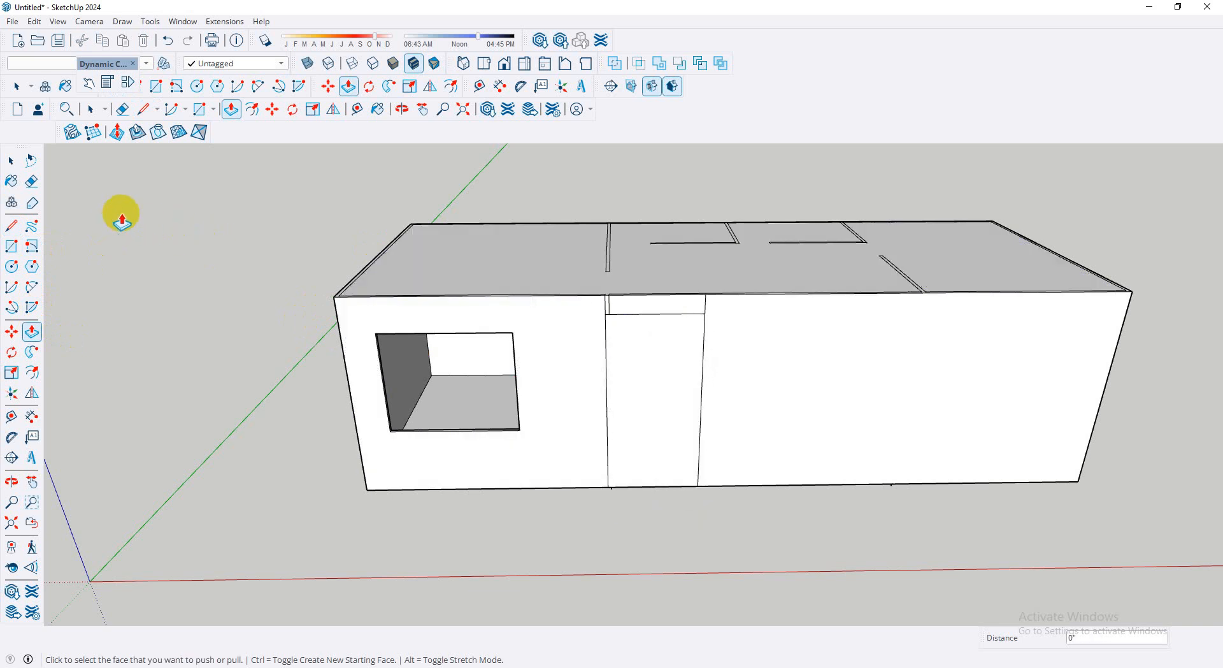
pyautogui.click(31, 336)
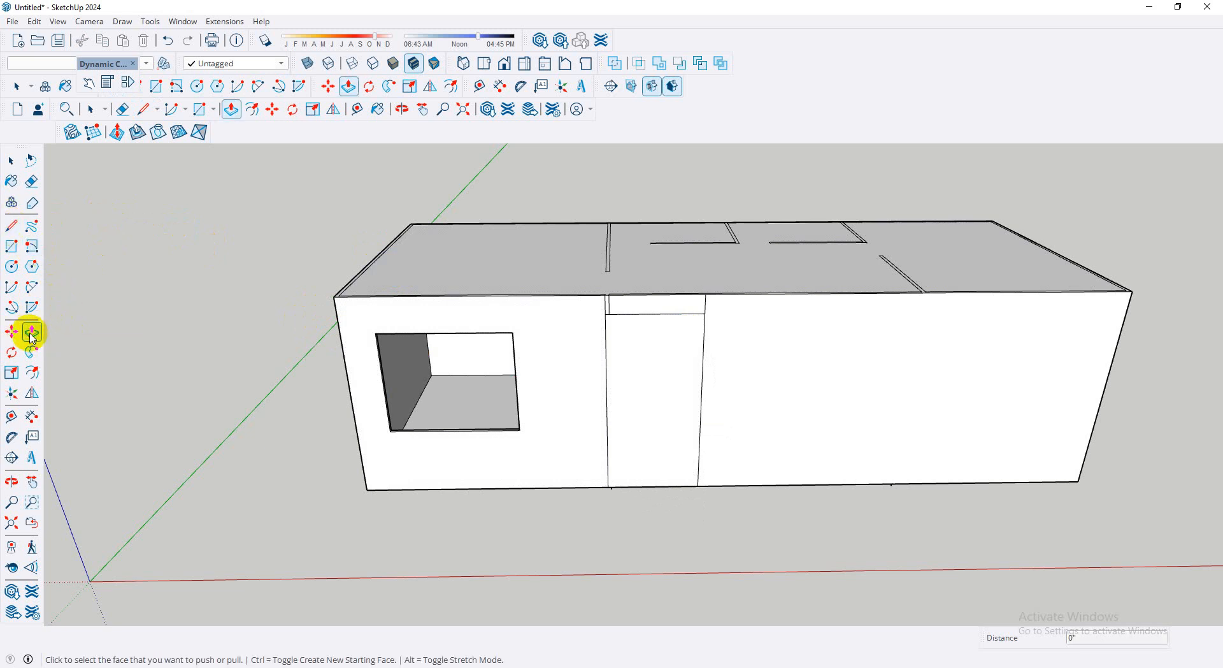
pyautogui.click(641, 432)
pyautogui.click(663, 422)
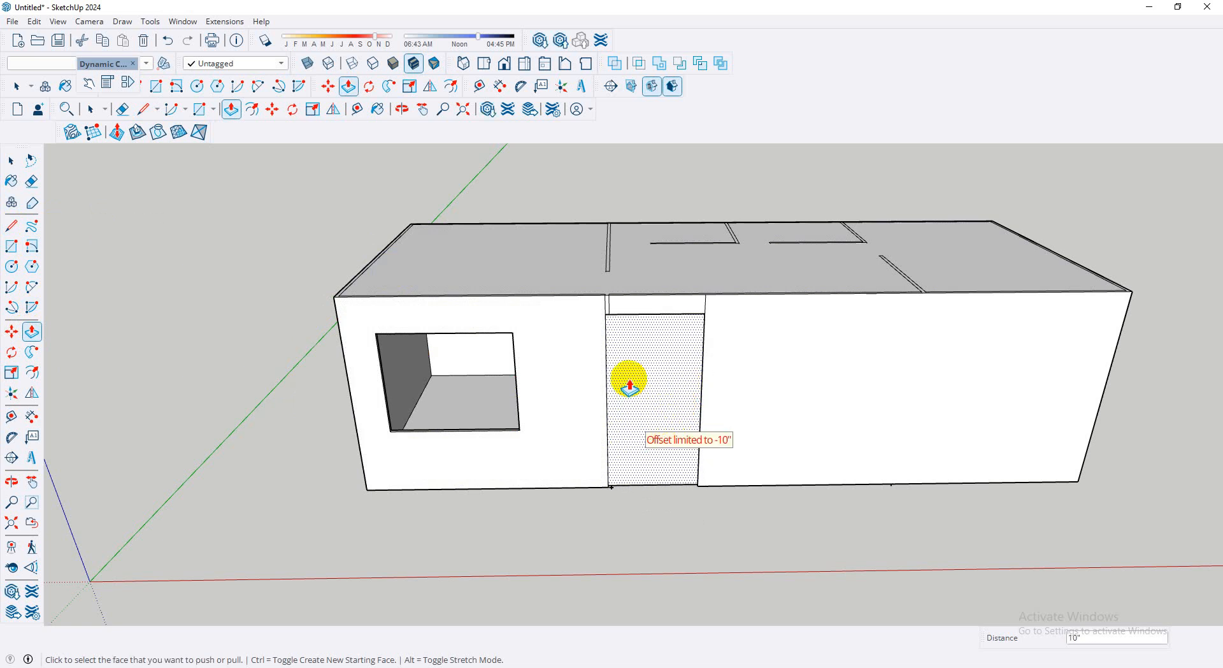
pyautogui.click(629, 372)
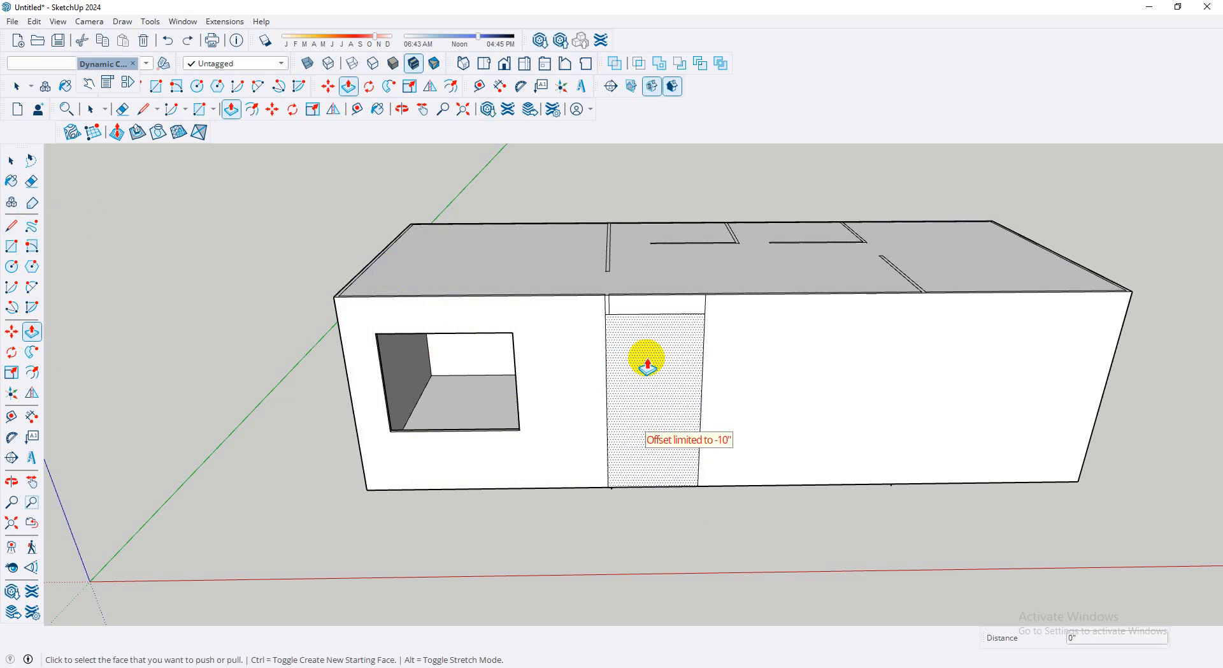
pyautogui.hotkey('ctrl', 'z')
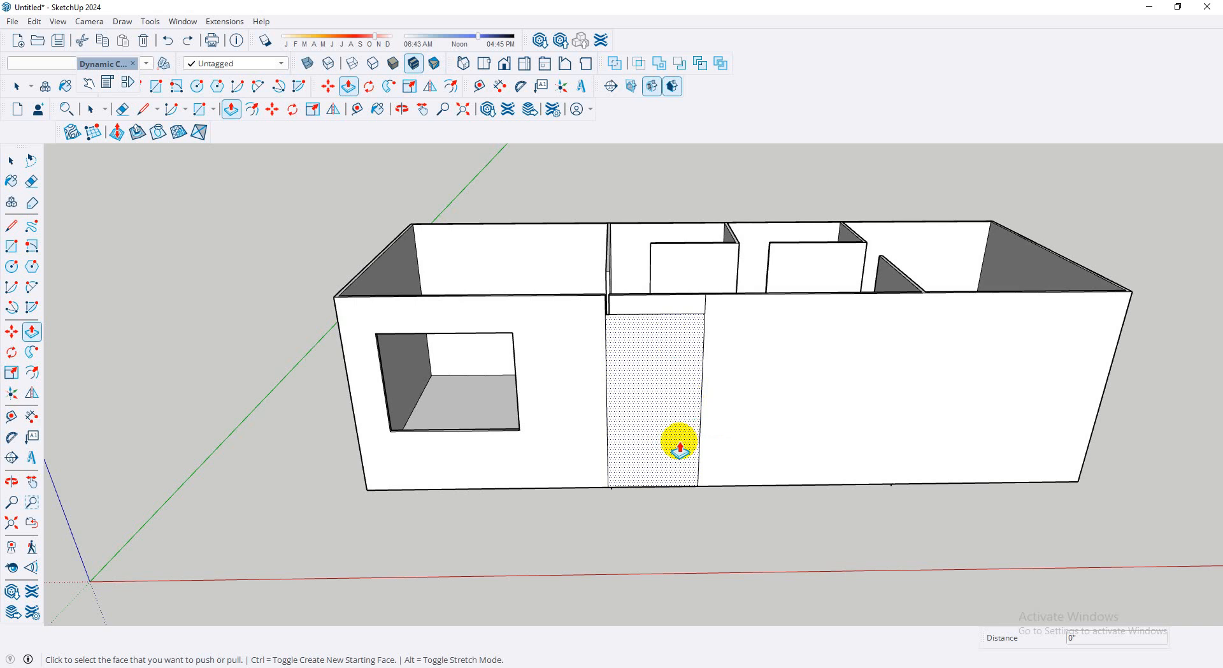
# - Push the door face through the front wall to cut the doorway
pyautogui.doubleClick(656, 421)
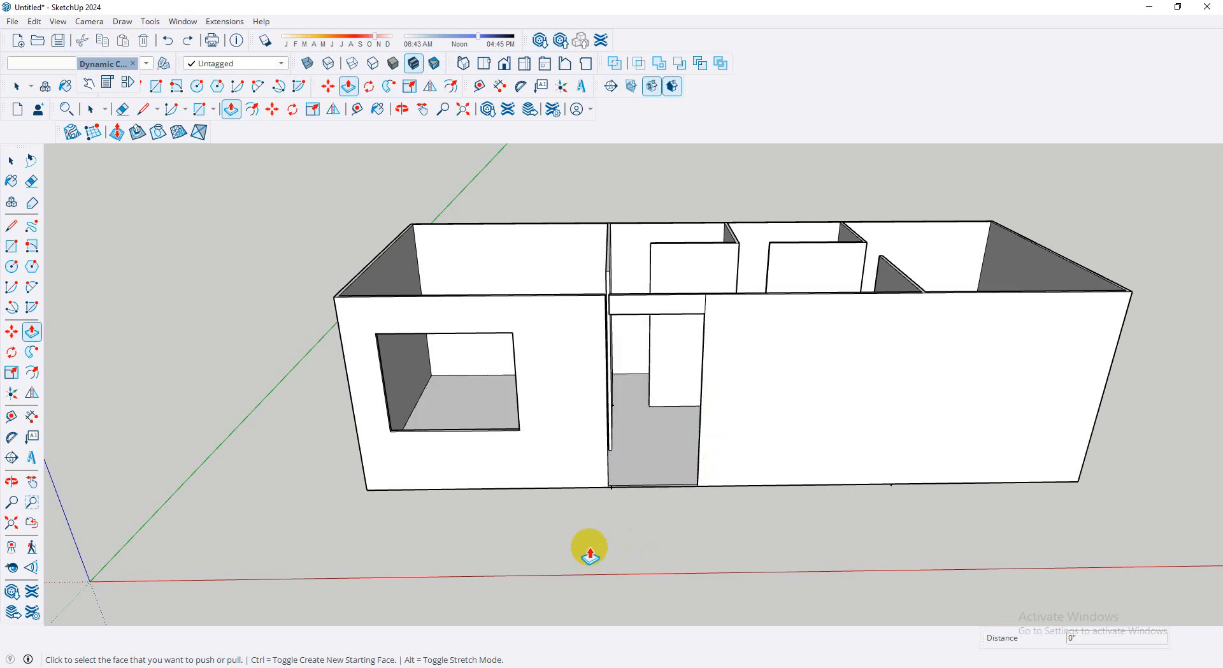
pyautogui.moveTo(605, 546)
pyautogui.mouseDown(button='middle')
pyautogui.moveTo(1019, 621)
pyautogui.moveTo(385, 529)
pyautogui.moveTo(505, 556)
pyautogui.moveTo(613, 546)
pyautogui.mouseUp(button='middle')
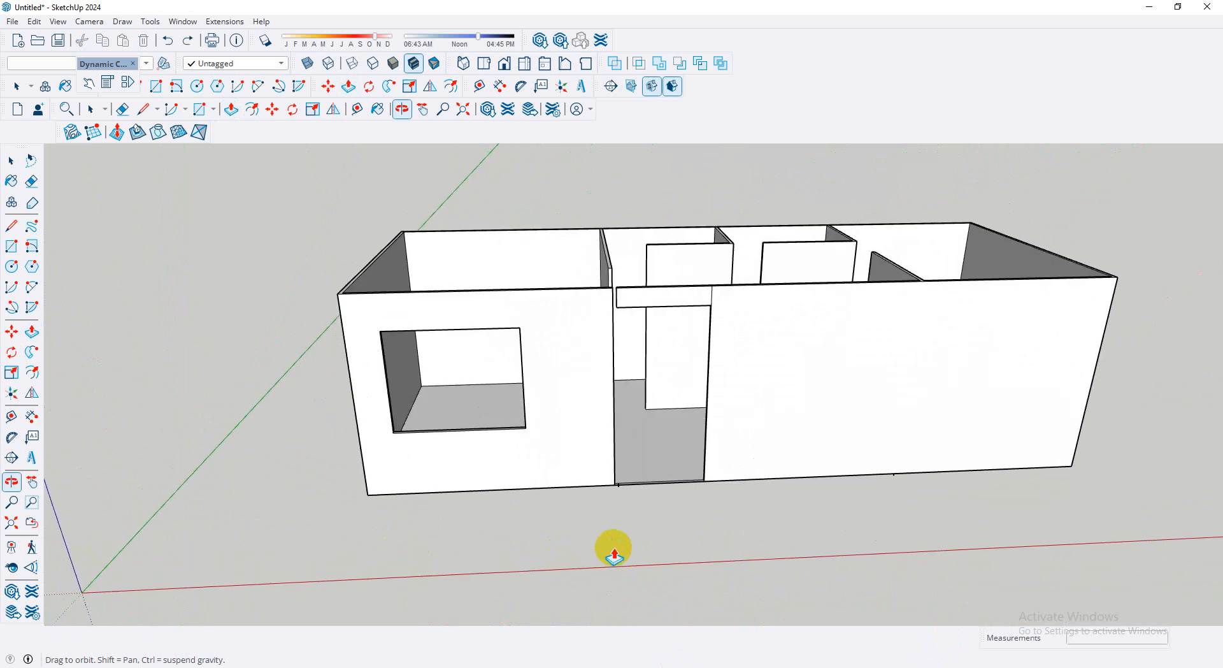
# - Try a vertical line from the door header's lower left corner to the wall's base, and undo it
pyautogui.click(12, 225)
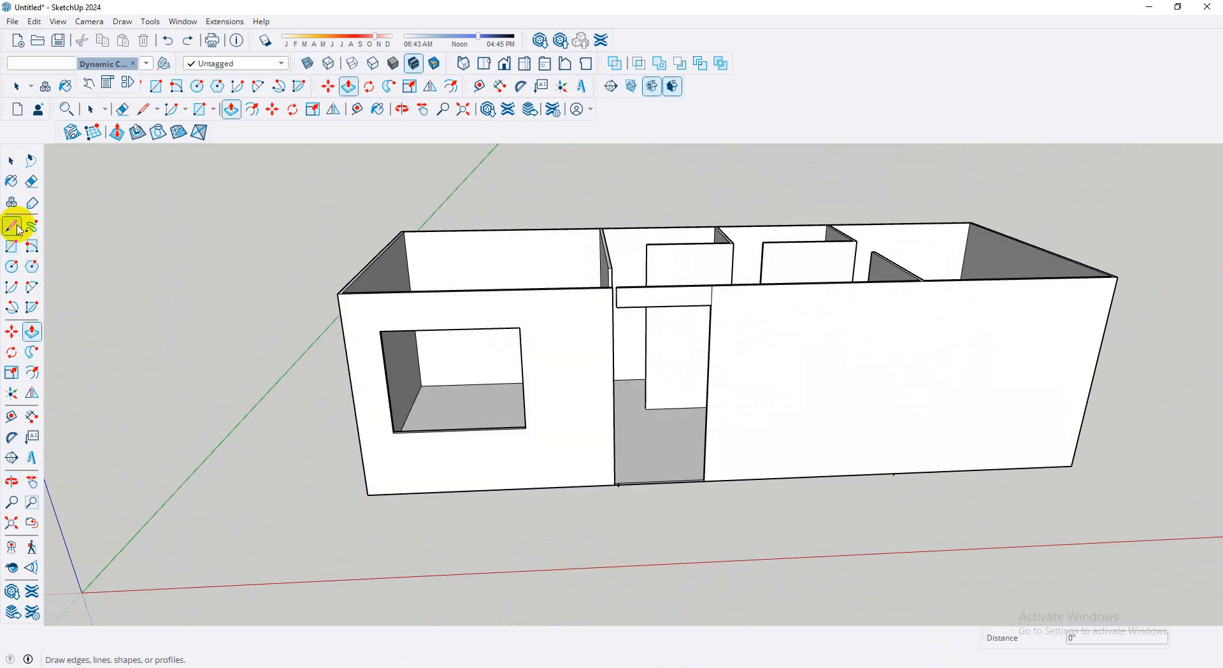
pyautogui.click(616, 307)
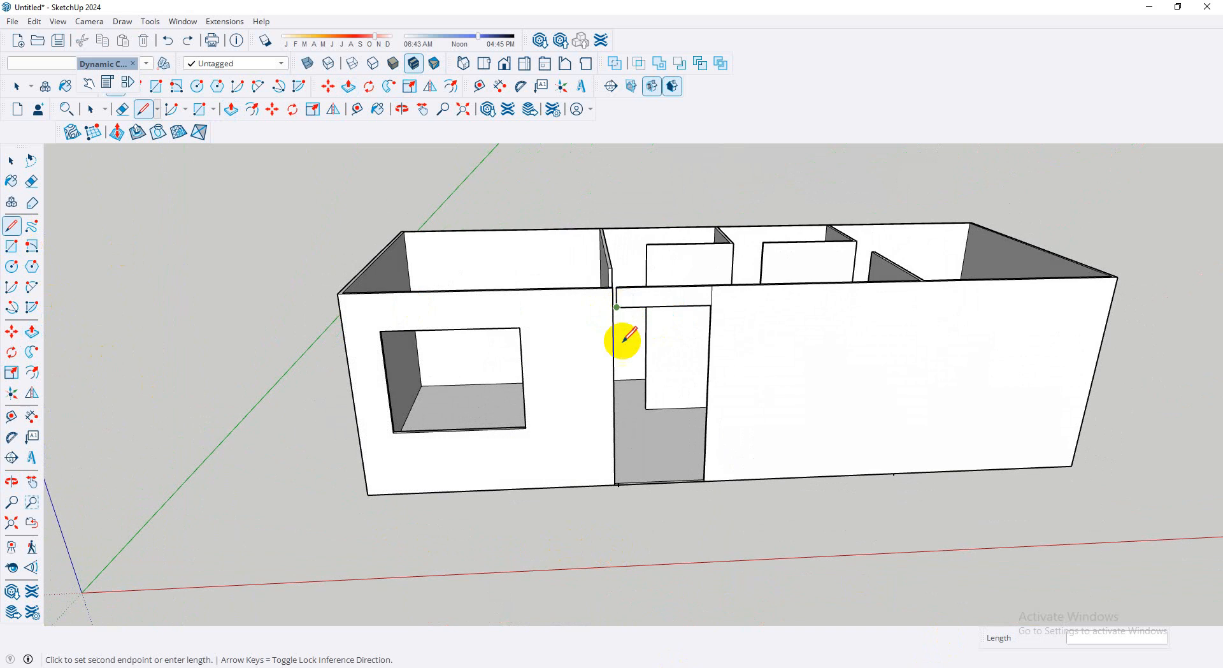
pyautogui.click(618, 484)
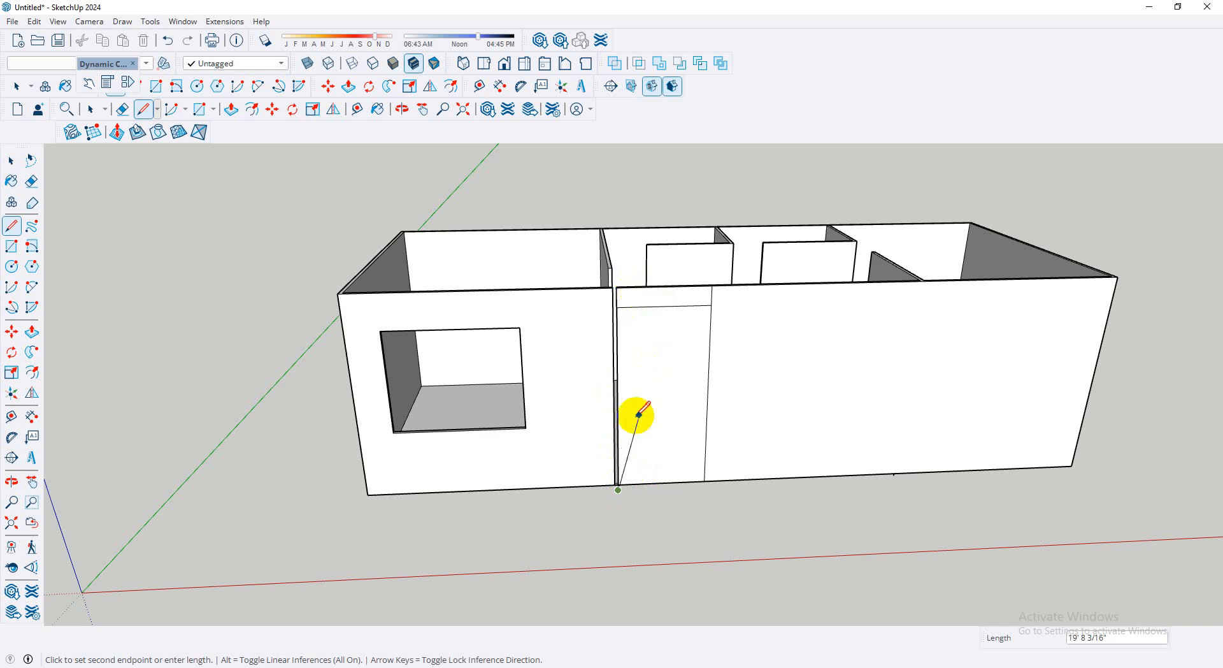
pyautogui.press('Escape')
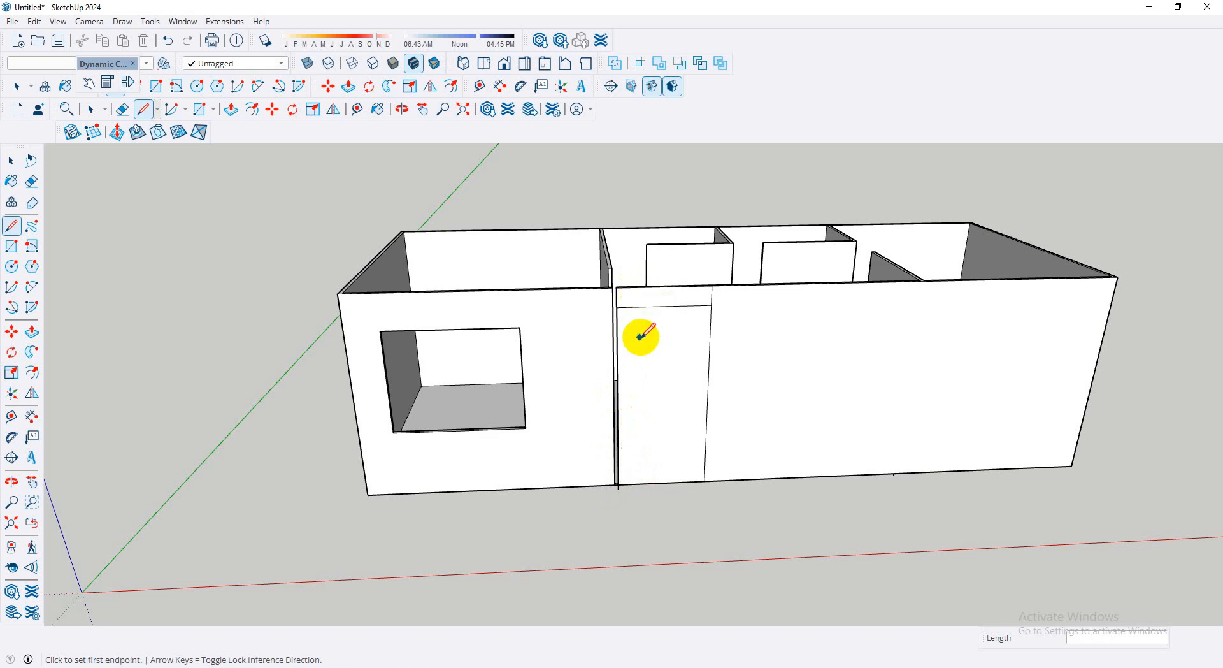
pyautogui.hotkey('ctrl', 'z')
# - Draw a window rectangle about 34' 7" by 19' on the end wall nearest the front window and push it 10" through
pyautogui.moveTo(648, 532); pyautogui.dragTo(1072, 474, button='middle')
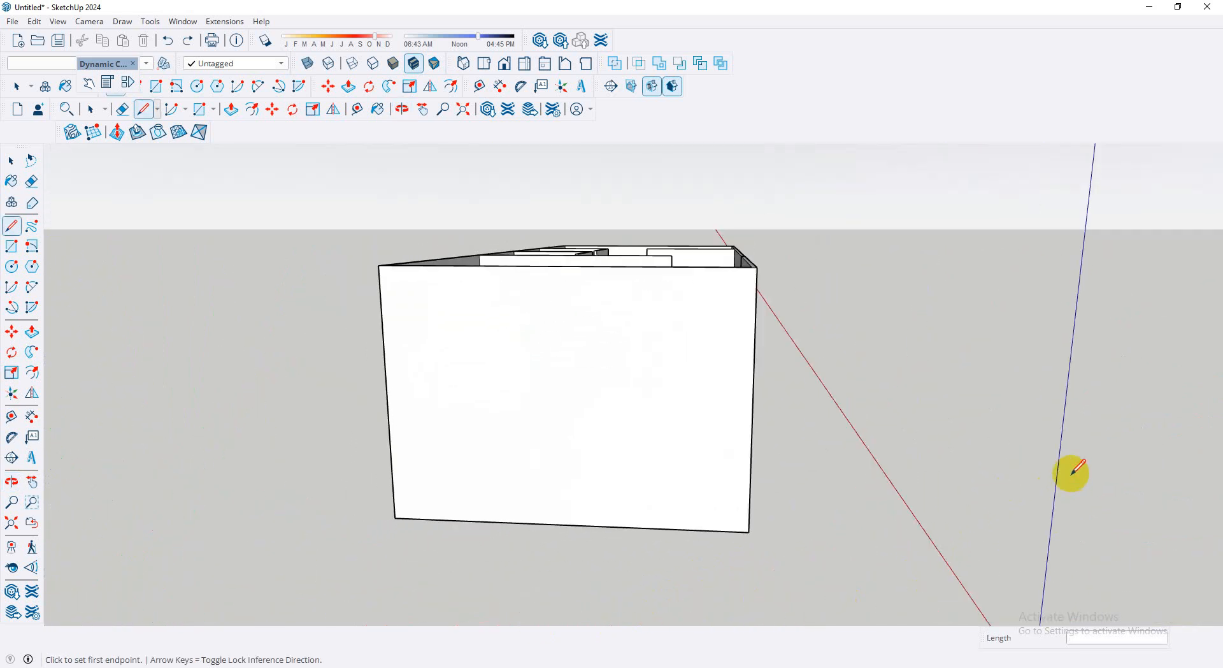
pyautogui.click(13, 247)
pyautogui.click(462, 335)
pyautogui.click(655, 441)
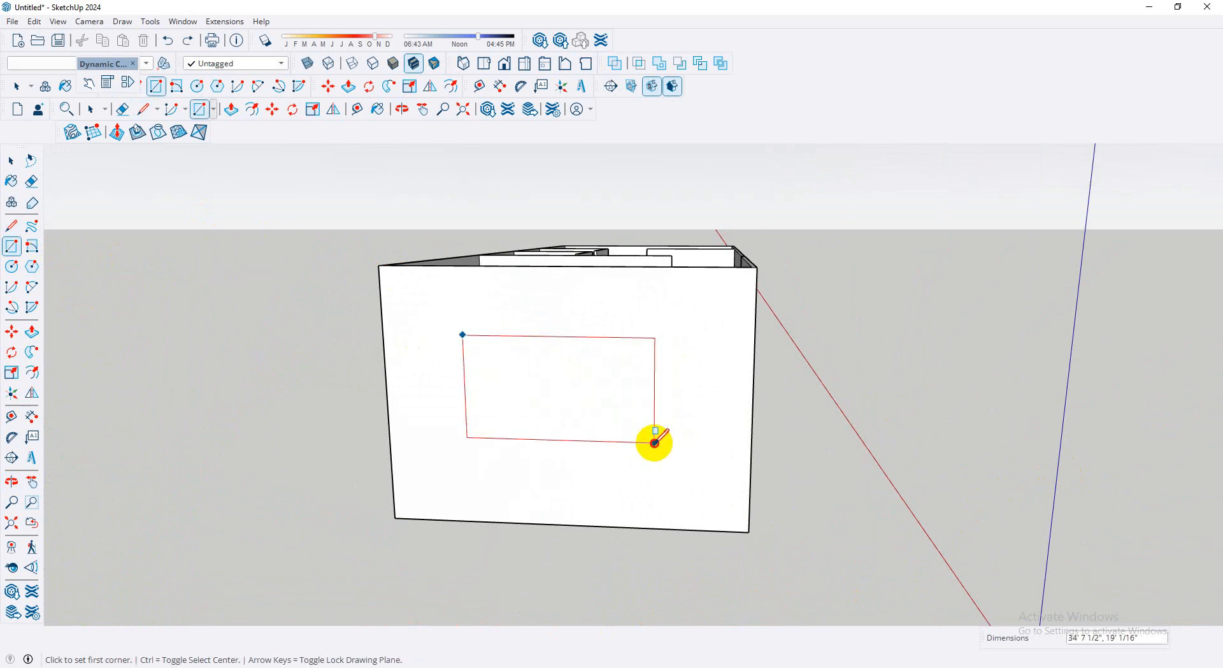
pyautogui.click(35, 336)
pyautogui.click(497, 406)
pyautogui.click(532, 402)
# - Draw a window rectangle in the middle of the opposite end wall and push it 10" through the wall
pyautogui.moveTo(567, 407); pyautogui.dragTo(192, 460, button='middle')
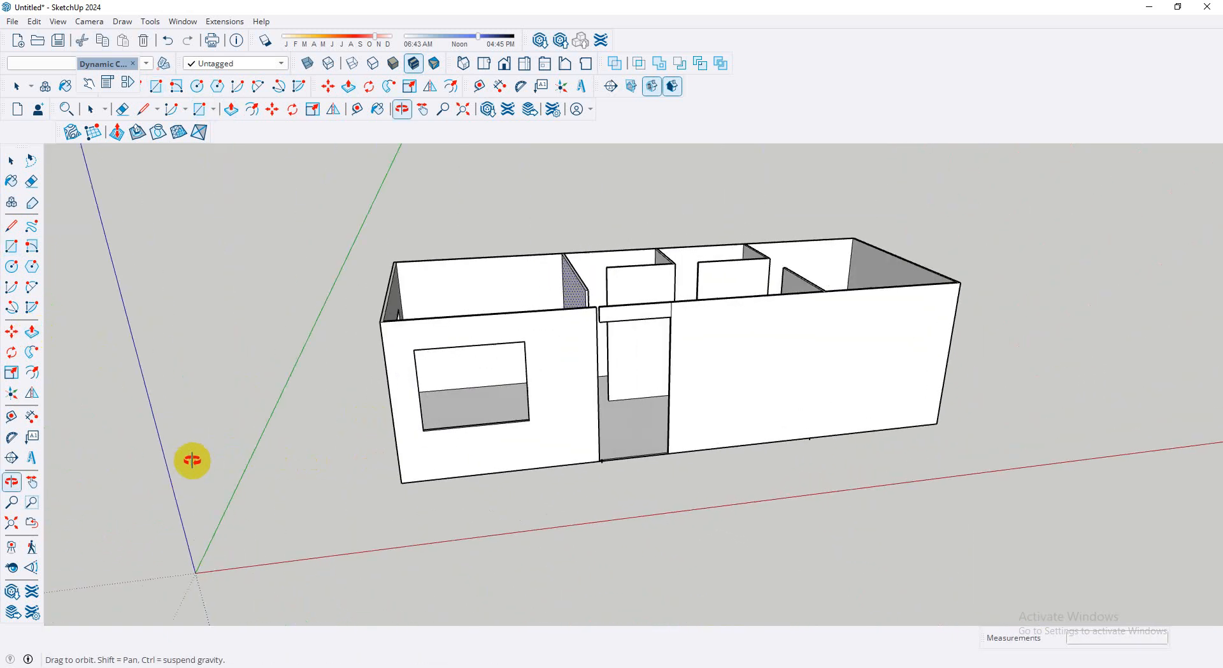
pyautogui.moveTo(833, 431); pyautogui.dragTo(314, 406, button='middle')
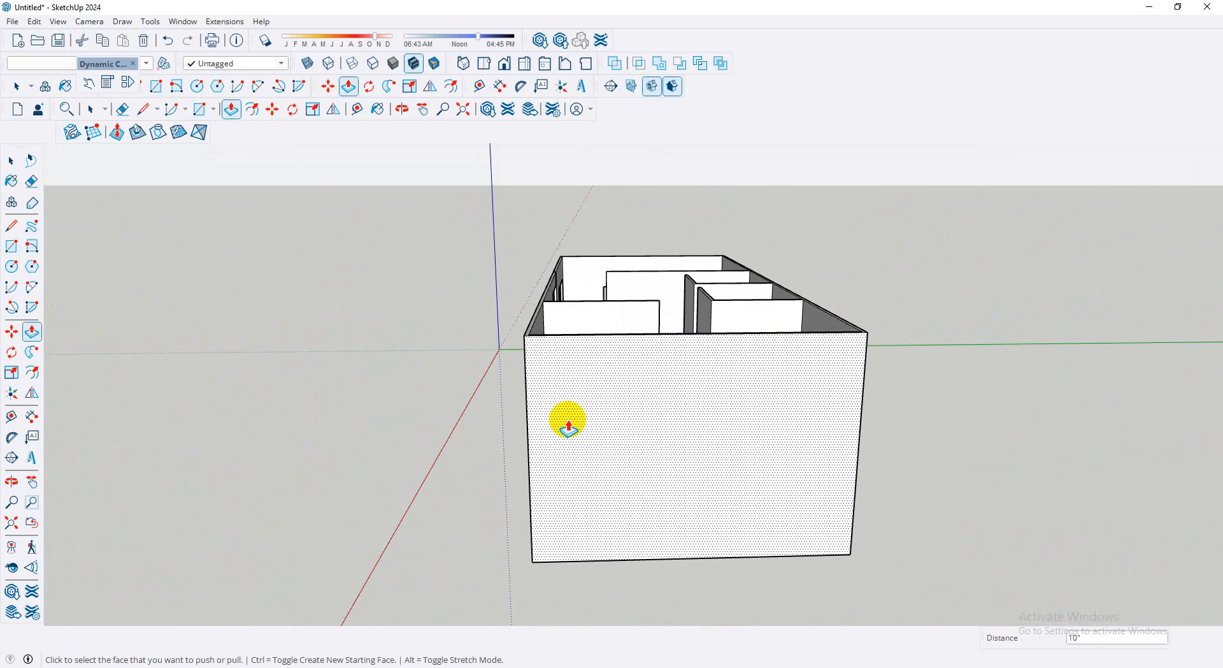
pyautogui.click(11, 247)
pyautogui.click(631, 402)
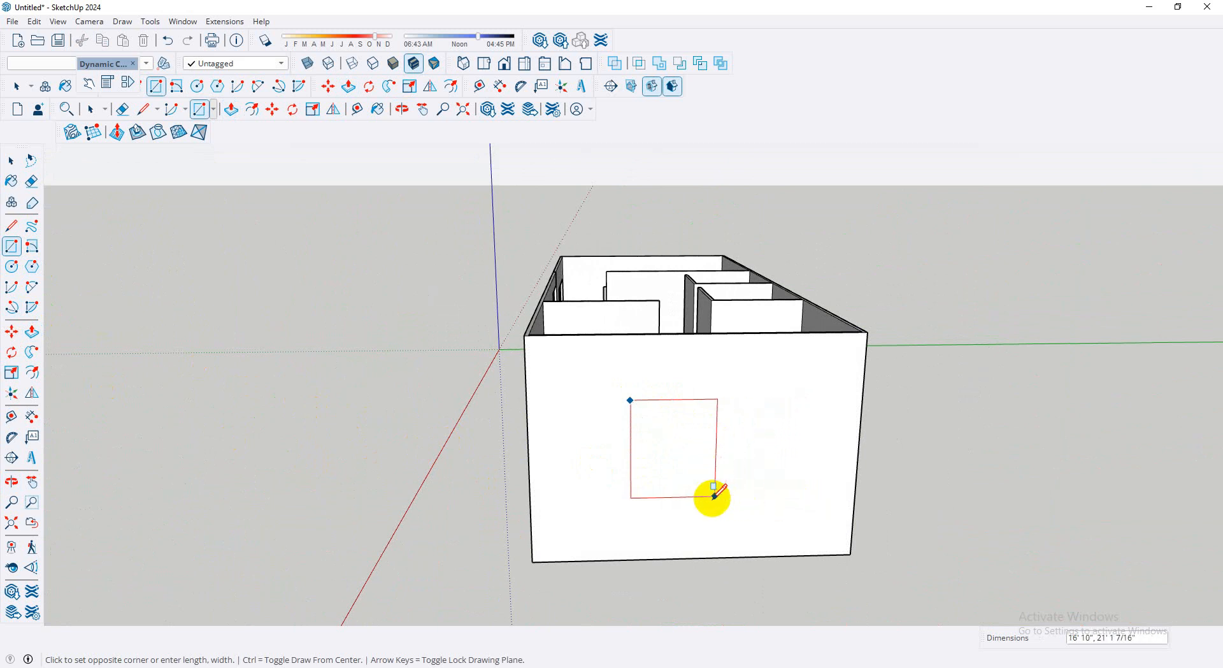
pyautogui.click(758, 502)
pyautogui.click(31, 331)
pyautogui.click(672, 481)
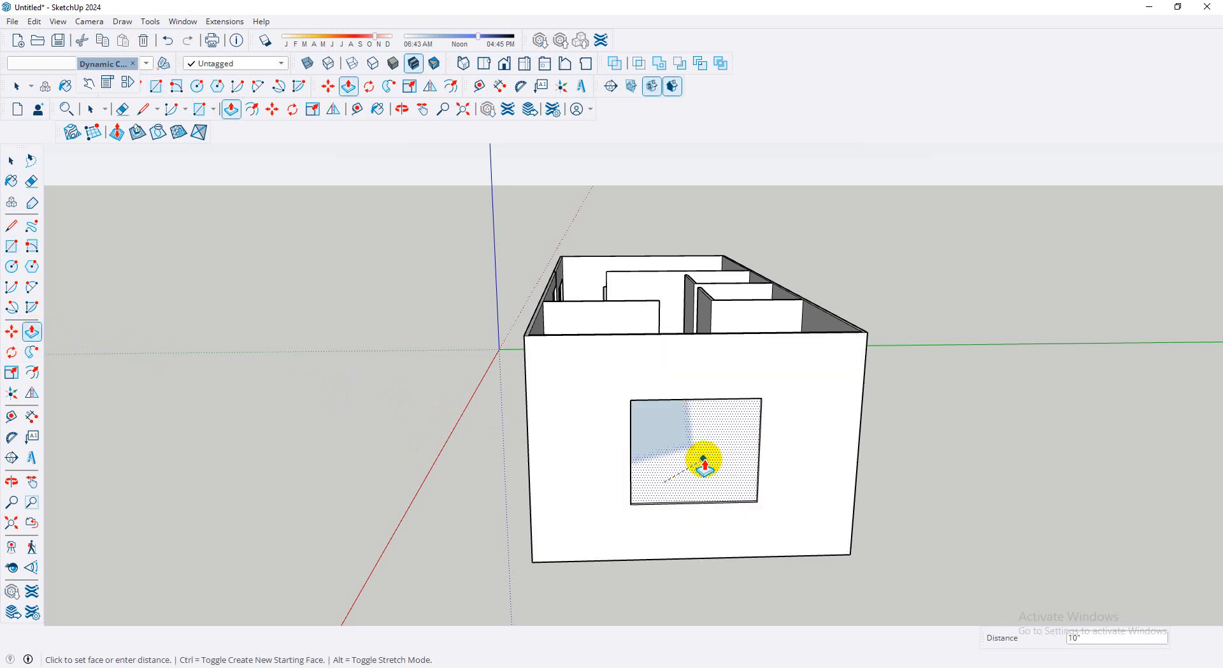
pyautogui.click(704, 458)
# - Try to cut a wide window 10" through the front wall right of the doorway, and undo the push and the rectangle
pyautogui.press('o')
pyautogui.moveTo(491, 498); pyautogui.dragTo(879, 513)
pyautogui.press('p')
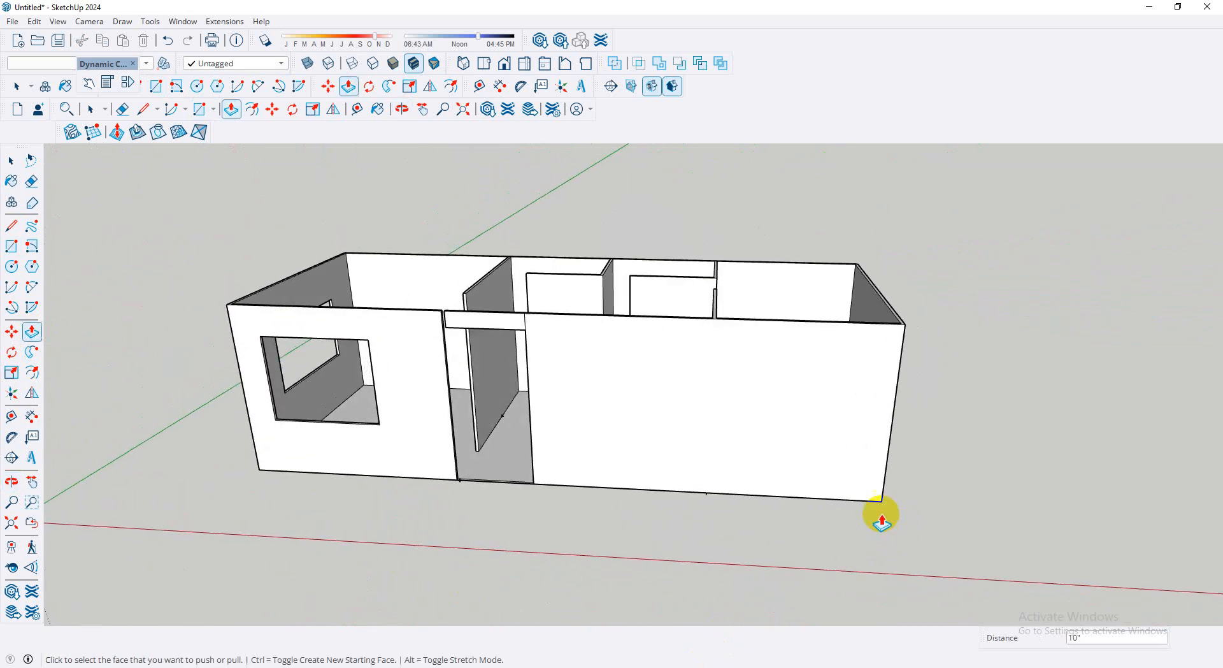
pyautogui.click(12, 247)
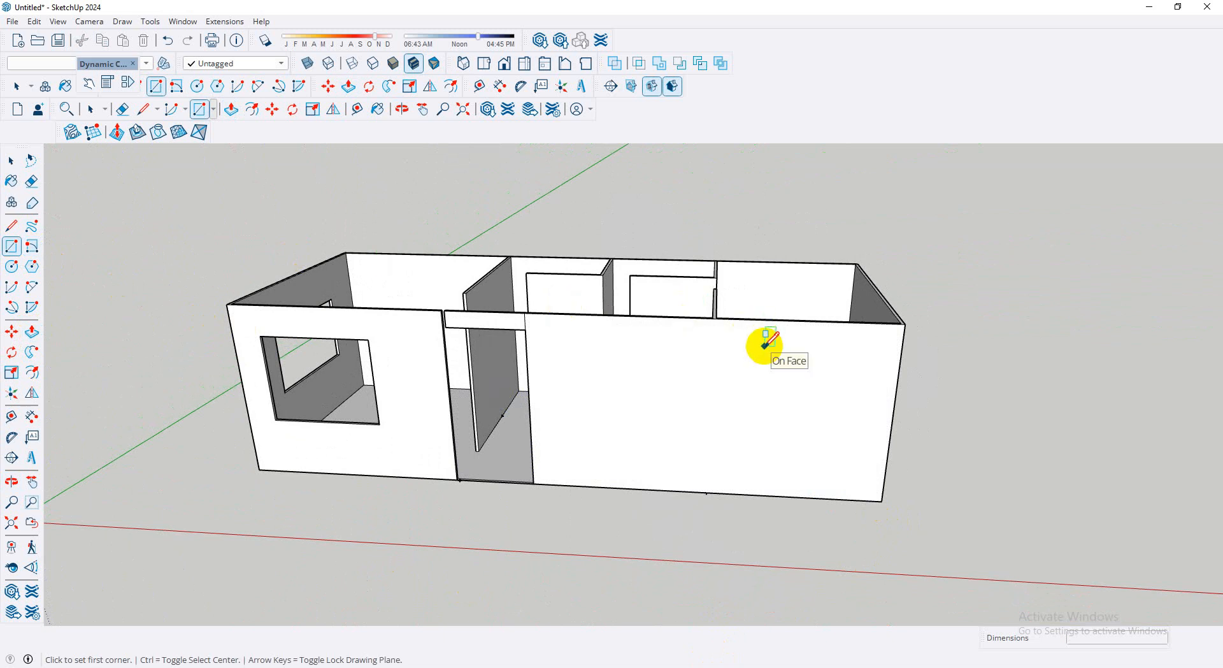
pyautogui.click(670, 357)
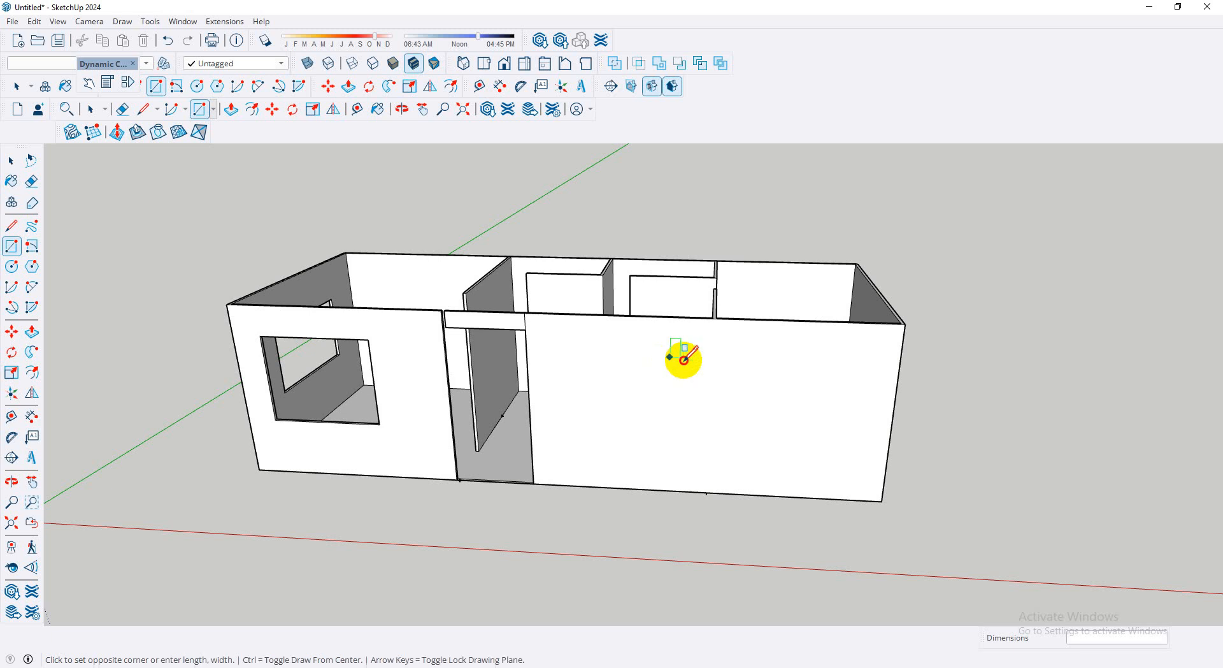
pyautogui.click(811, 435)
pyautogui.click(31, 331)
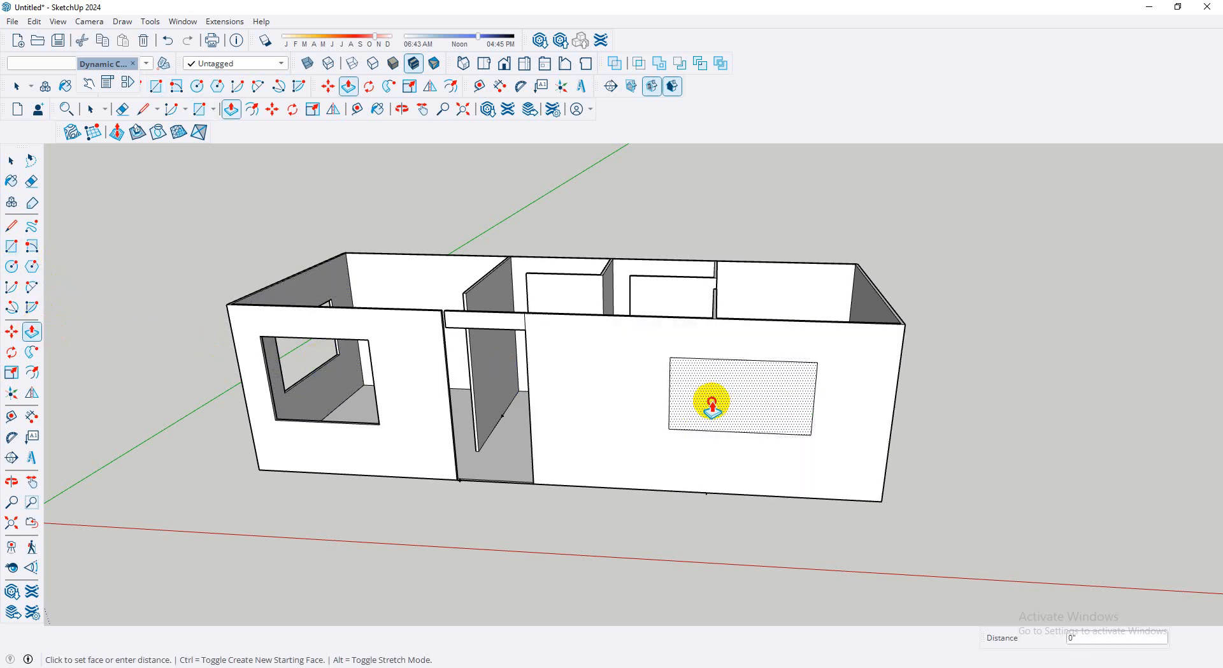
pyautogui.click(733, 399)
pyautogui.moveTo(754, 410); pyautogui.dragTo(771, 440, button='middle')
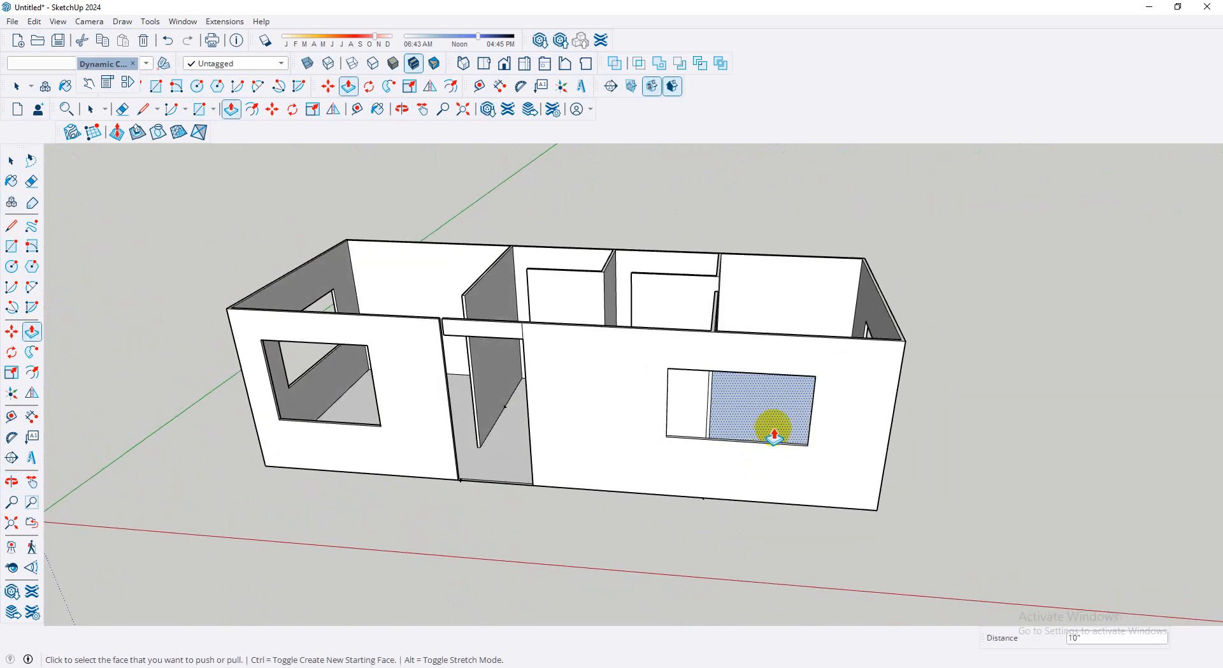
pyautogui.hotkey('ctrl', 'z')
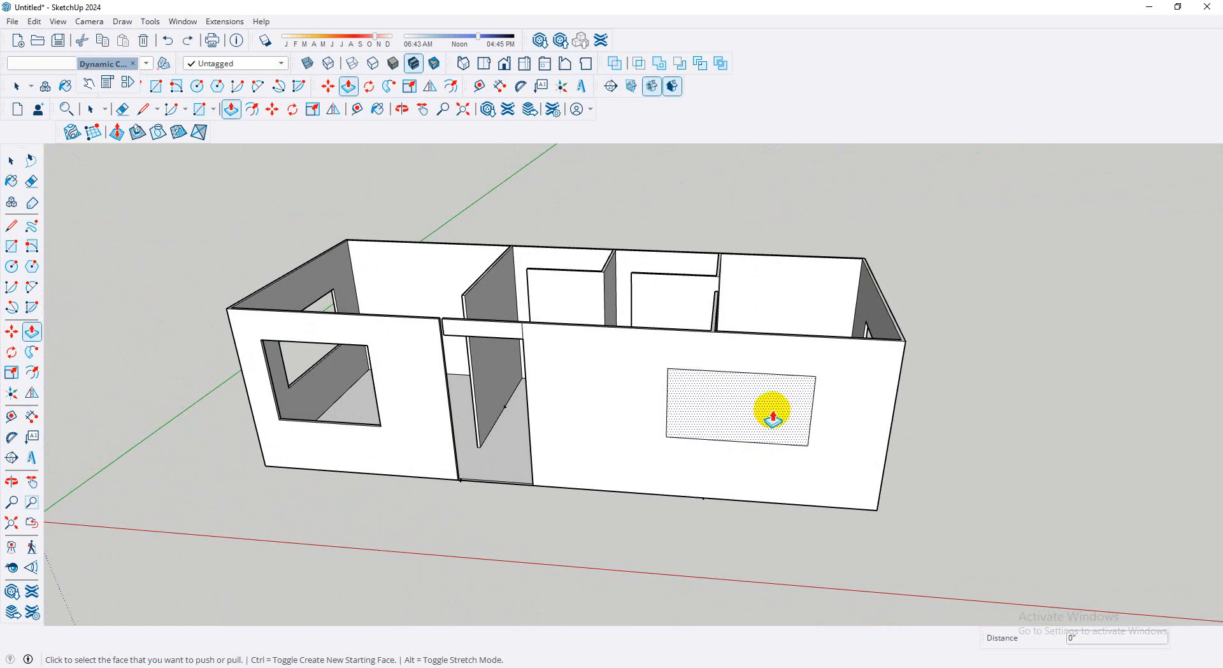
pyautogui.hotkey('ctrl', 'z')
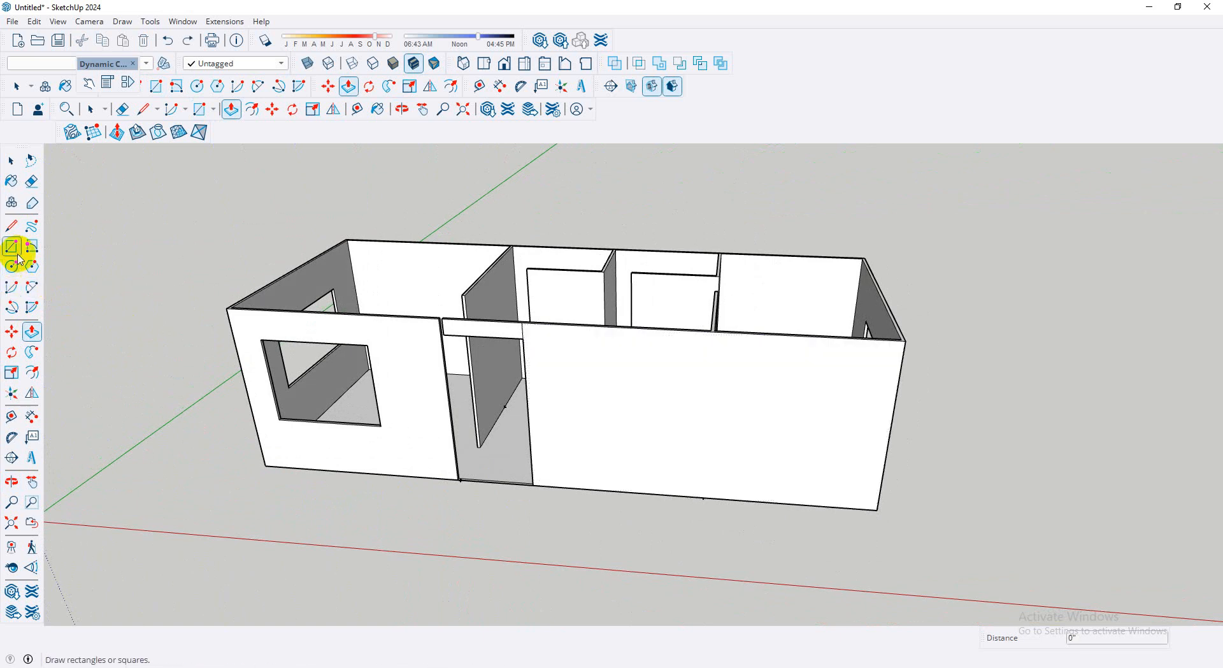
# - Draw a window rectangle about 20' 2" by 18' 7" near the front wall's right end and push it through the wall
pyautogui.click(12, 248)
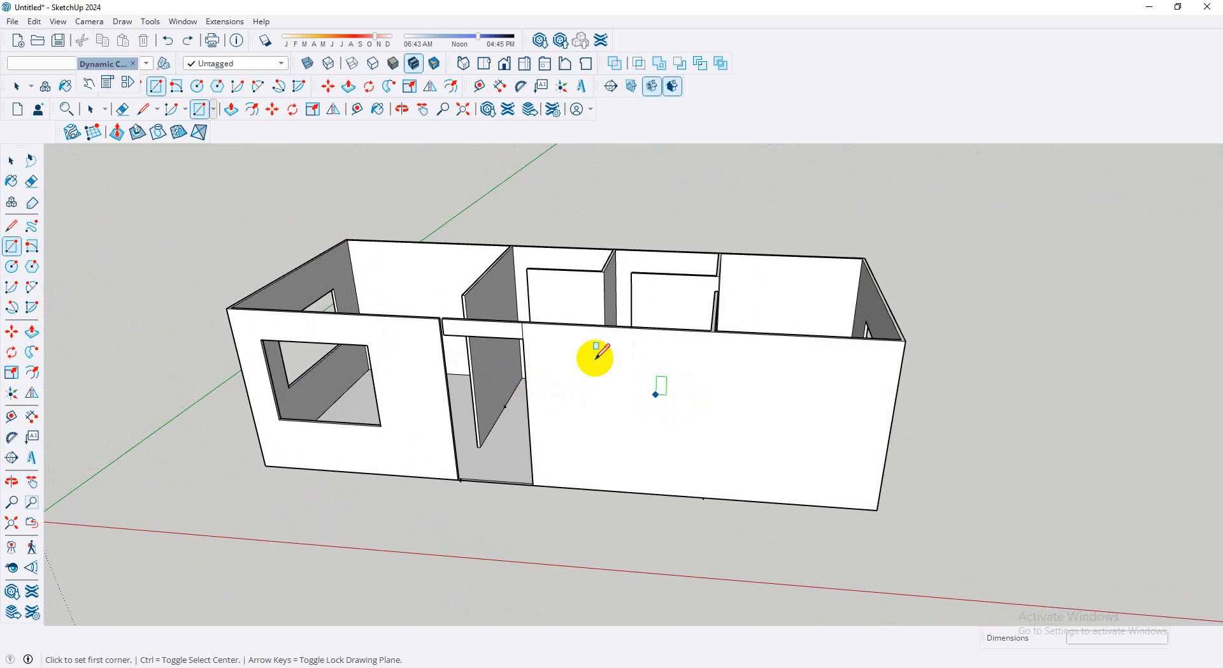
pyautogui.click(770, 384)
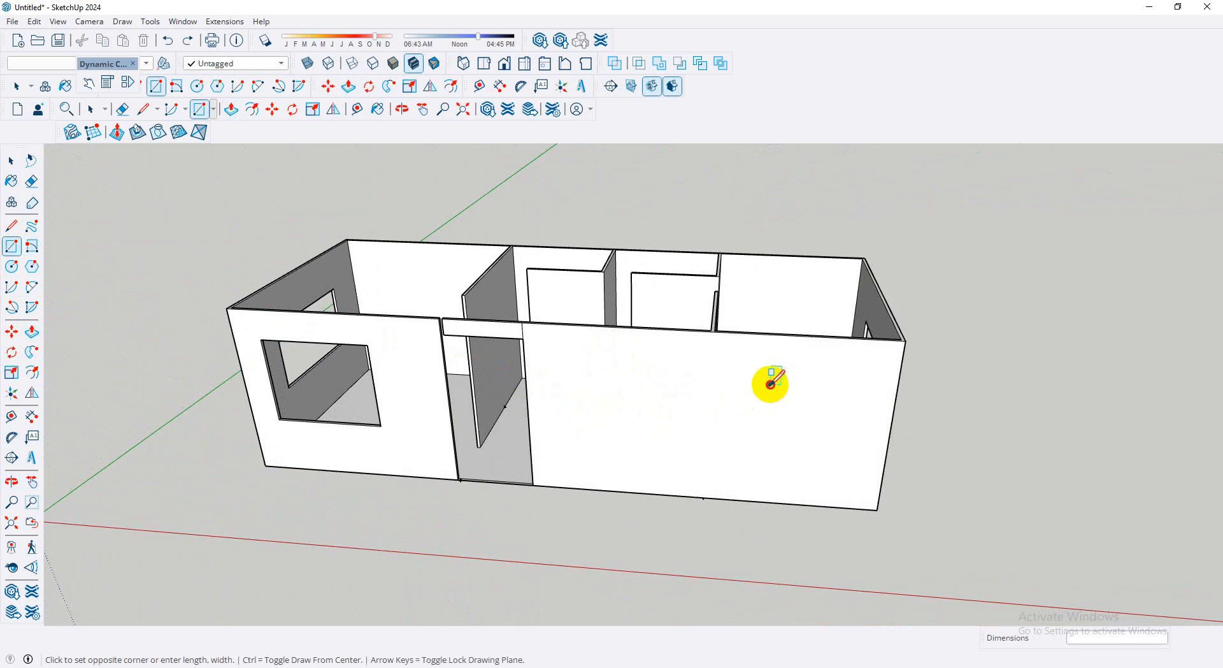
pyautogui.click(846, 454)
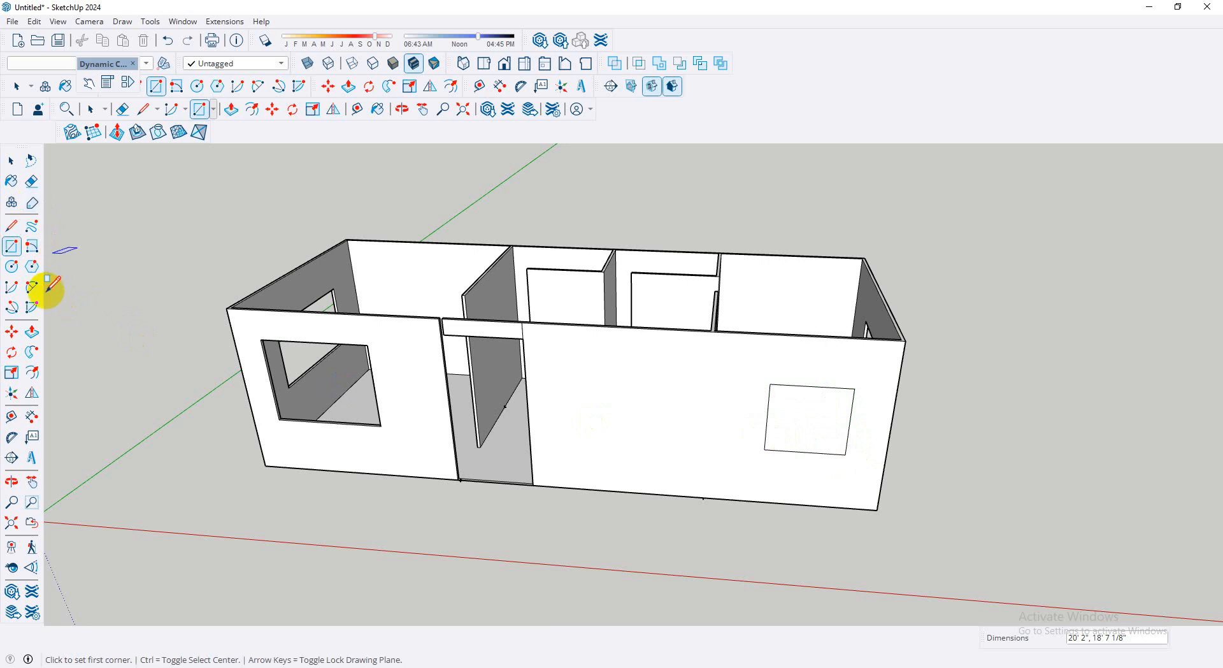
pyautogui.click(32, 332)
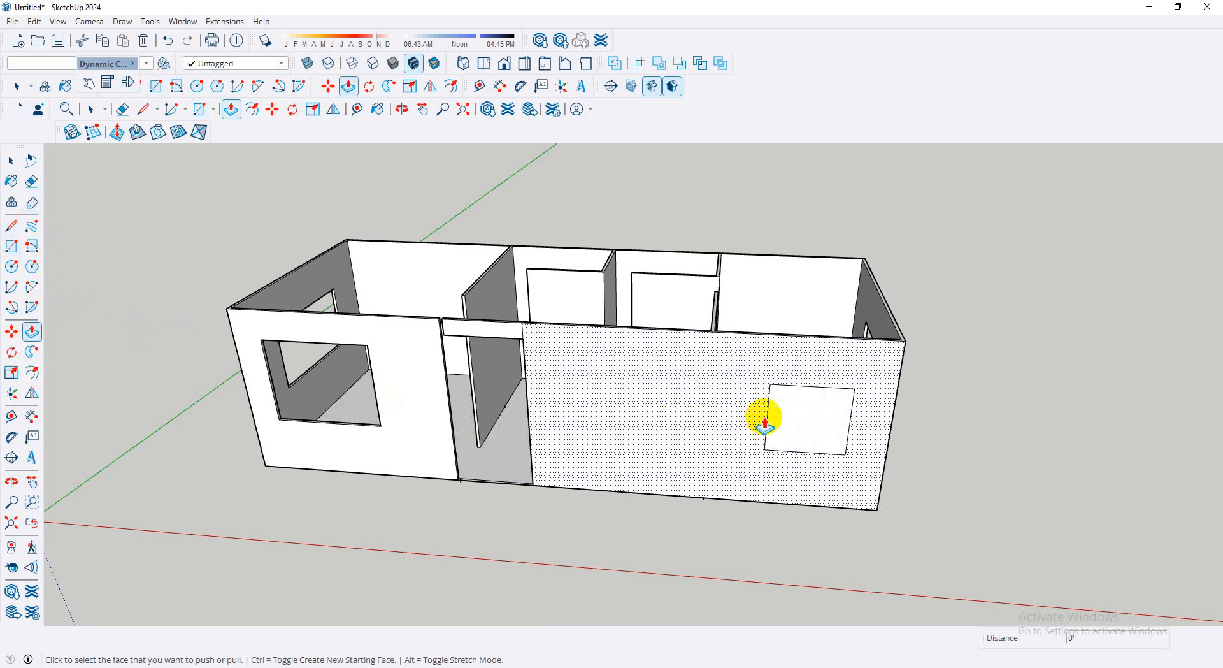
pyautogui.click(797, 420)
pyautogui.click(748, 423)
# - Draw a window rectangle about 24' 2" by 20' 10" on the rear wall, near its left end as seen from behind
pyautogui.press('o')
pyautogui.moveTo(831, 414); pyautogui.dragTo(7, 439)
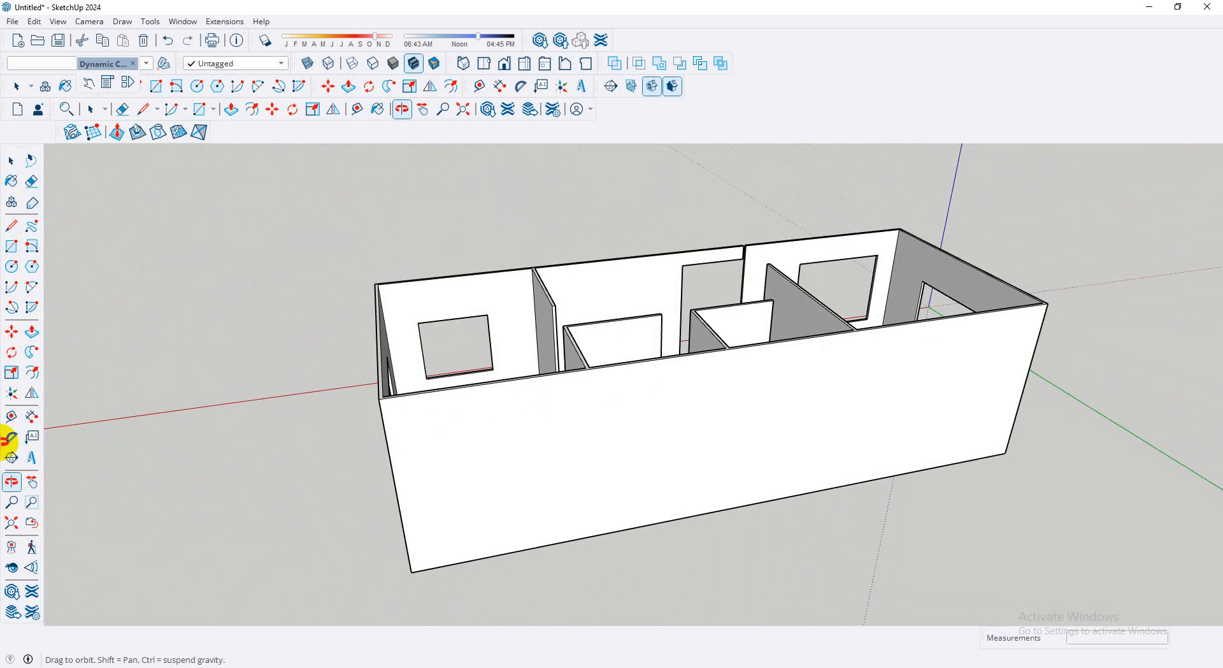
pyautogui.moveTo(8, 439); pyautogui.dragTo(13, 362)
pyautogui.click(31, 331)
pyautogui.click(11, 246)
pyautogui.click(461, 379)
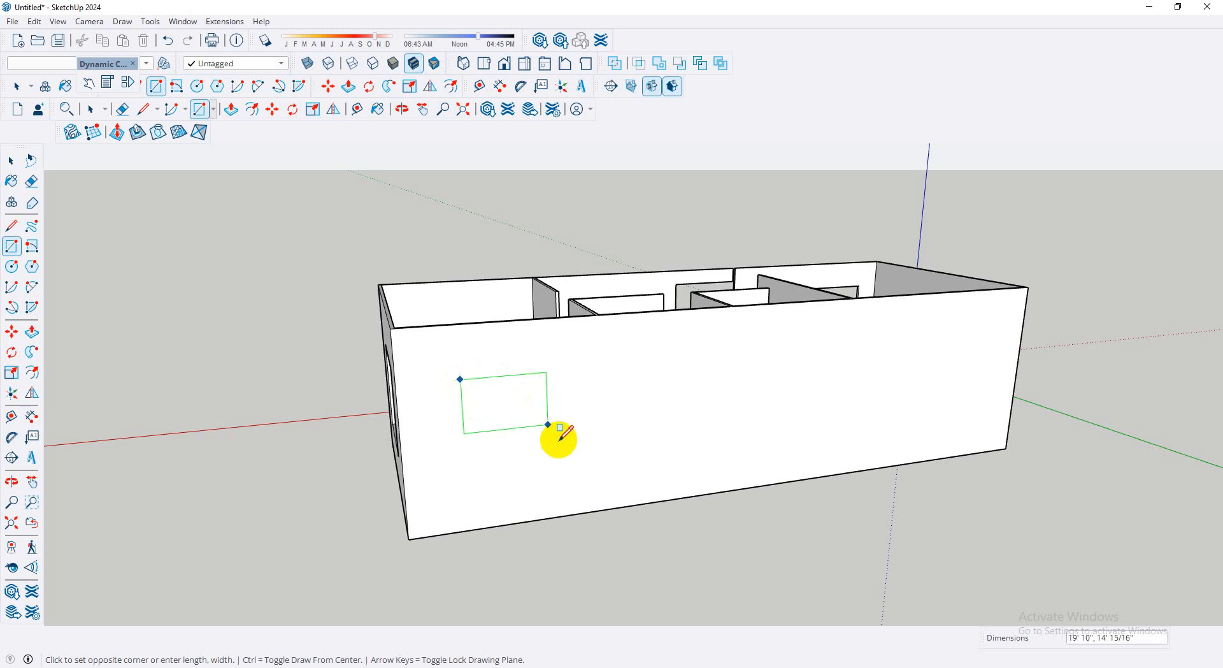
pyautogui.click(571, 455)
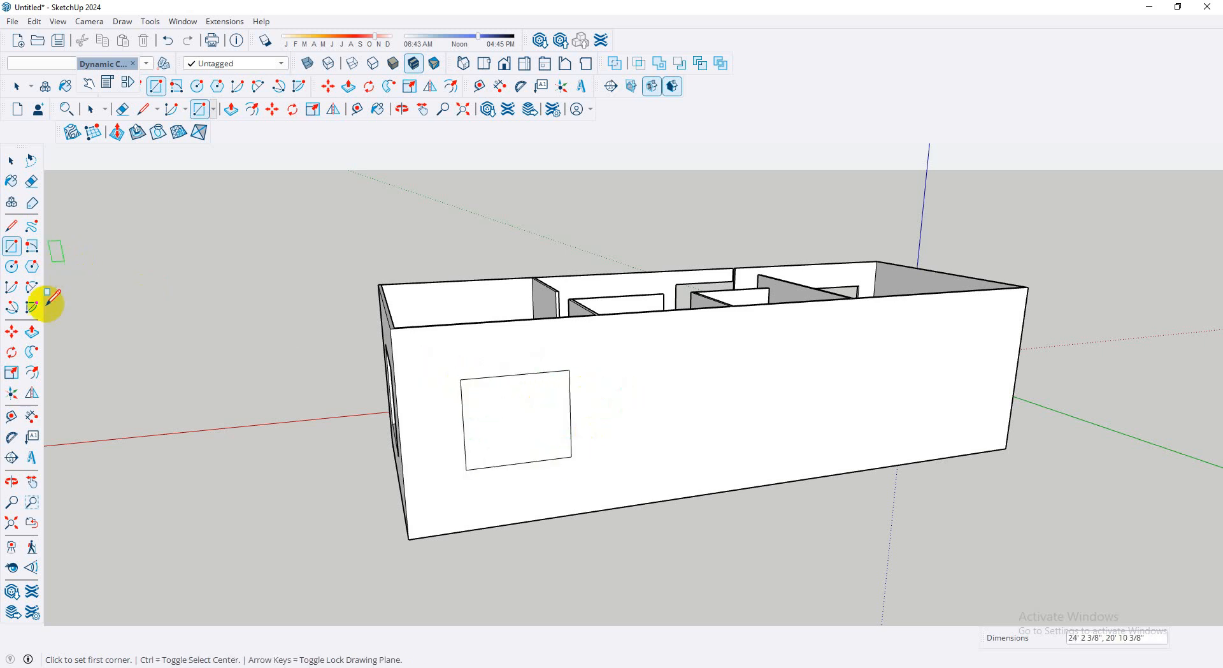
# - Push the window rectangle near the rear wall's left end, as seen from behind, 10" through the wall
pyautogui.click(32, 333)
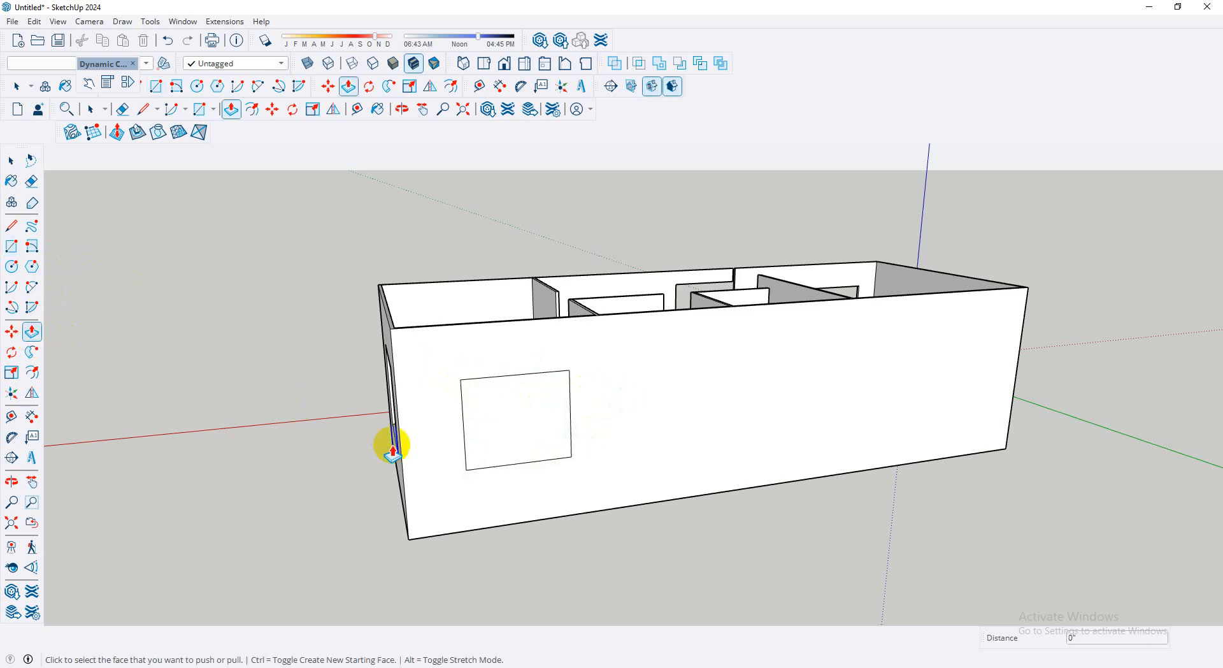
pyautogui.click(506, 434)
pyautogui.click(530, 429)
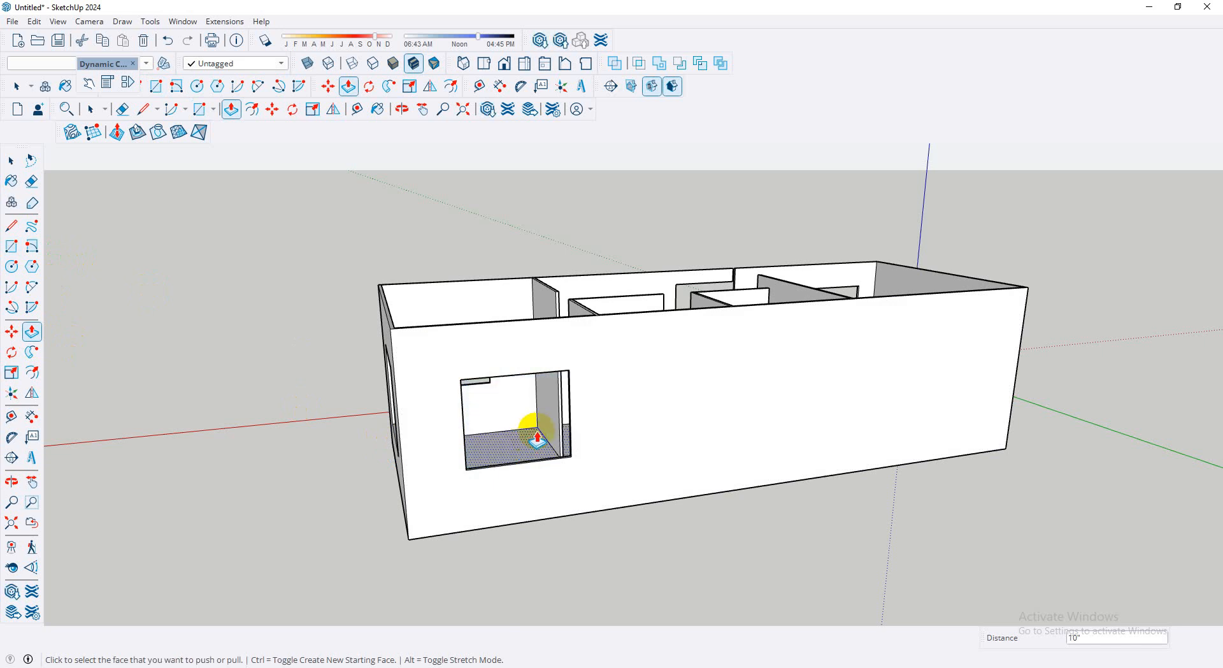
# - Draw a window rectangle about 21' 6" by 20' near the middle of the rear wall and push it 10" through the wall
pyautogui.press('o')
pyautogui.moveTo(478, 426); pyautogui.dragTo(333, 491)
pyautogui.press('p')
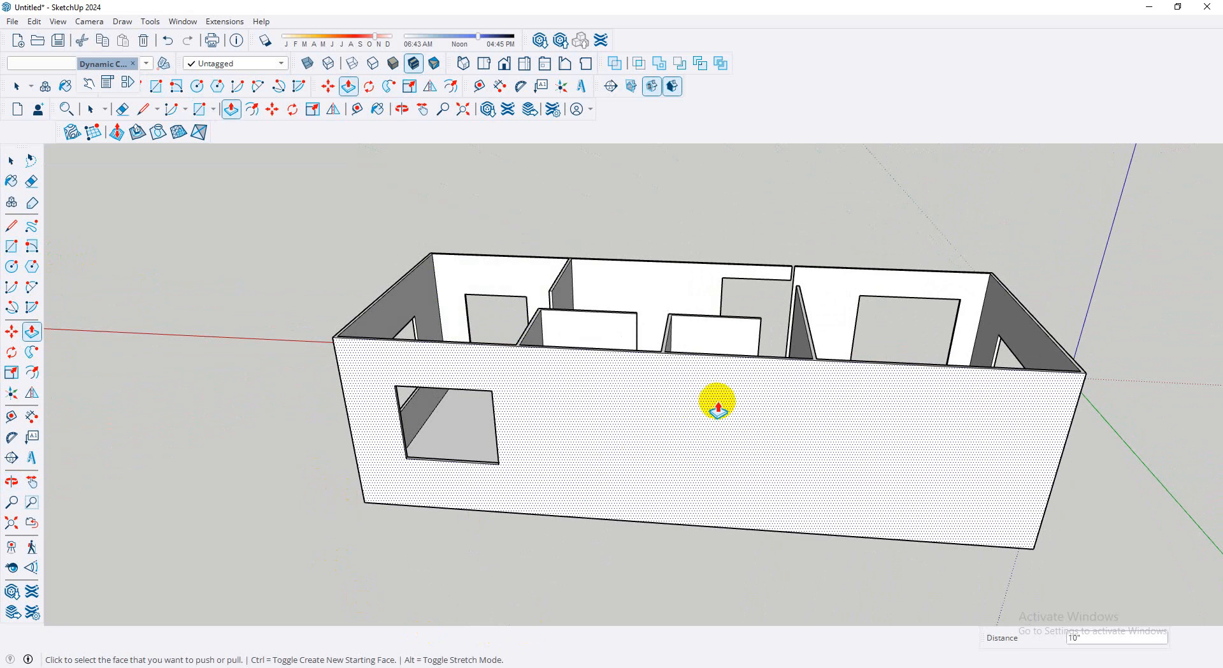
pyautogui.click(10, 247)
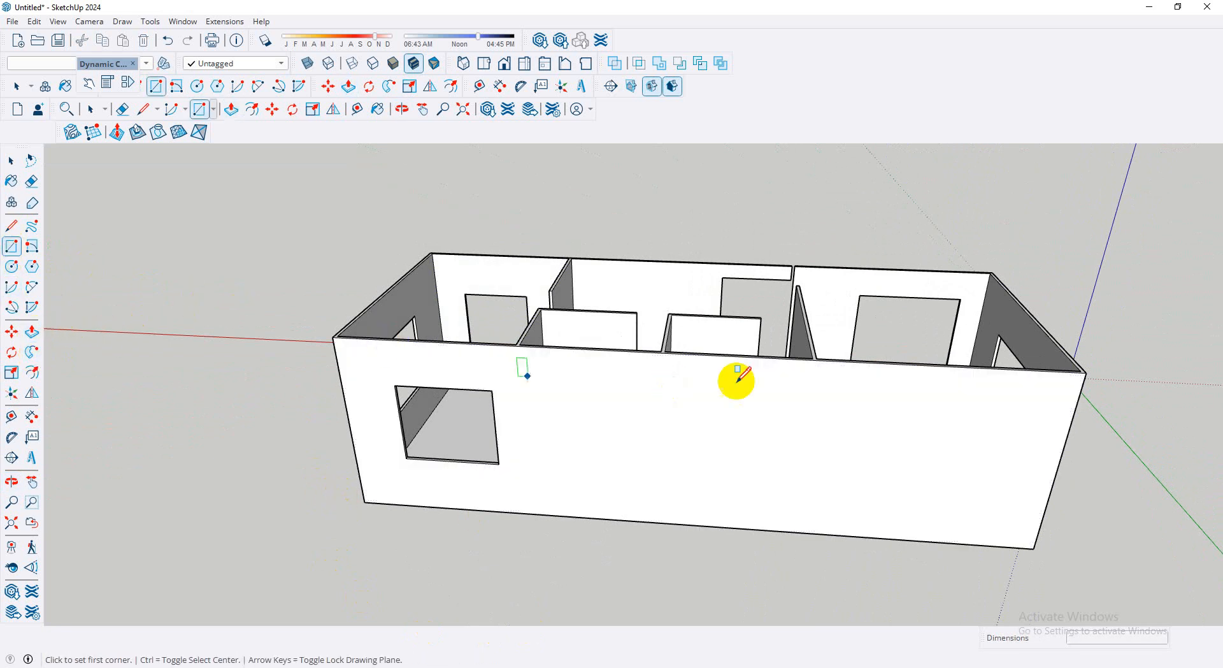
pyautogui.click(689, 392)
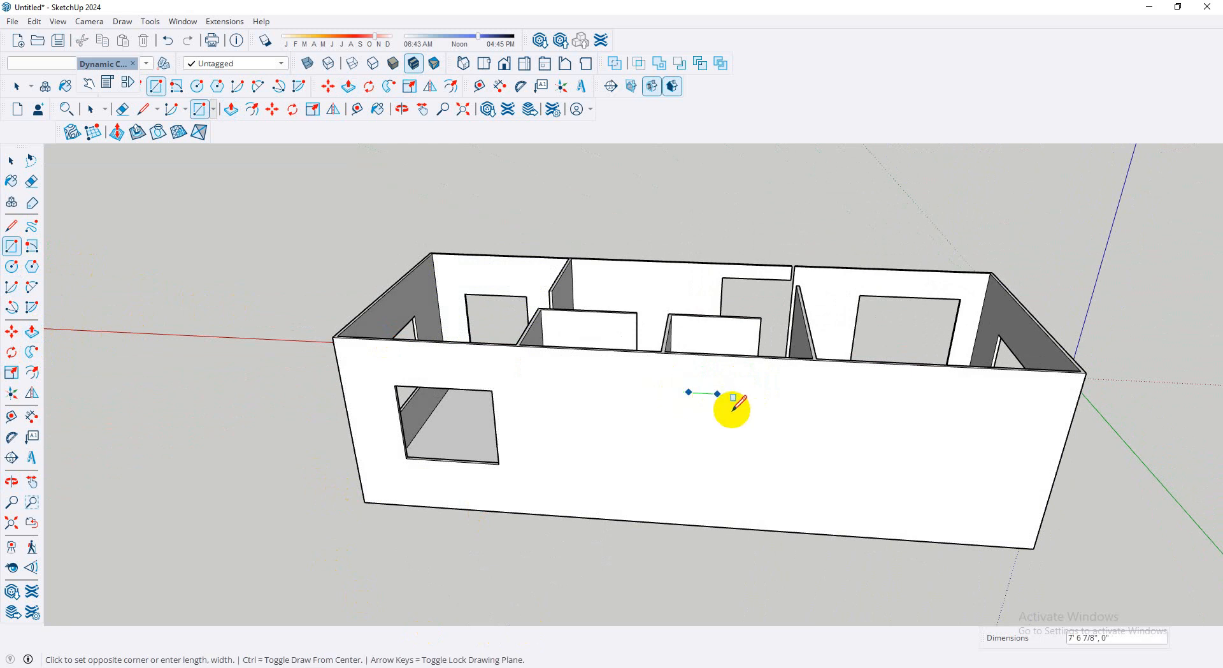
pyautogui.click(777, 469)
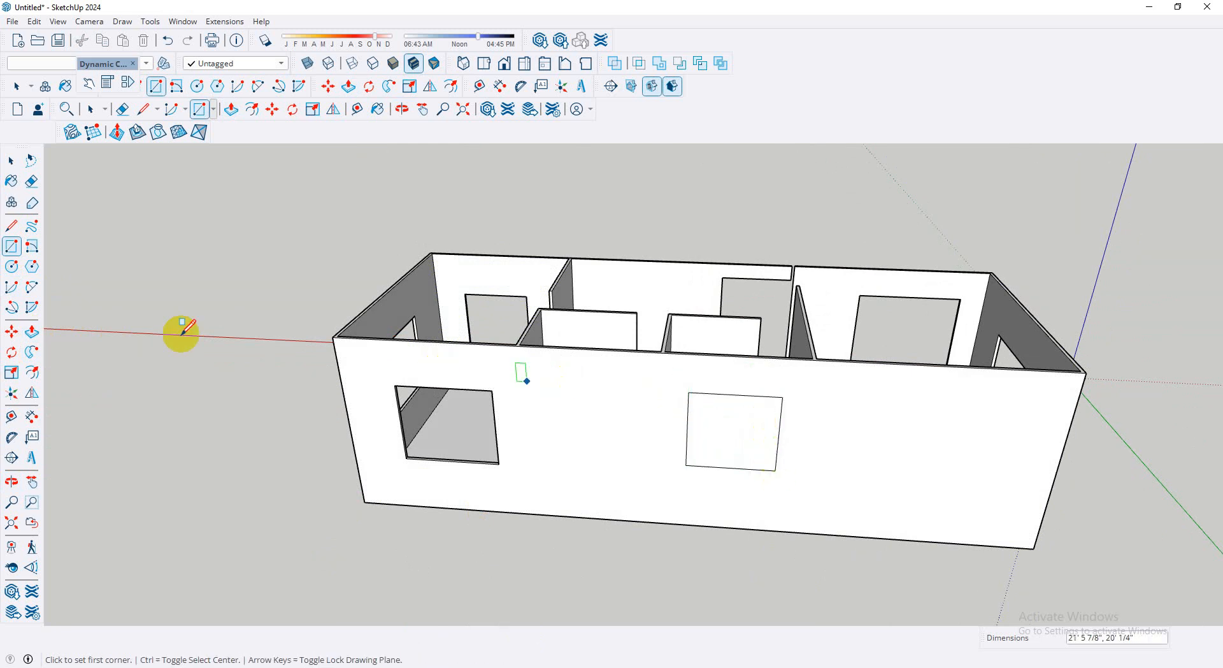
pyautogui.click(37, 342)
pyautogui.click(718, 434)
pyautogui.moveTo(714, 436); pyautogui.dragTo(732, 400, button='middle')
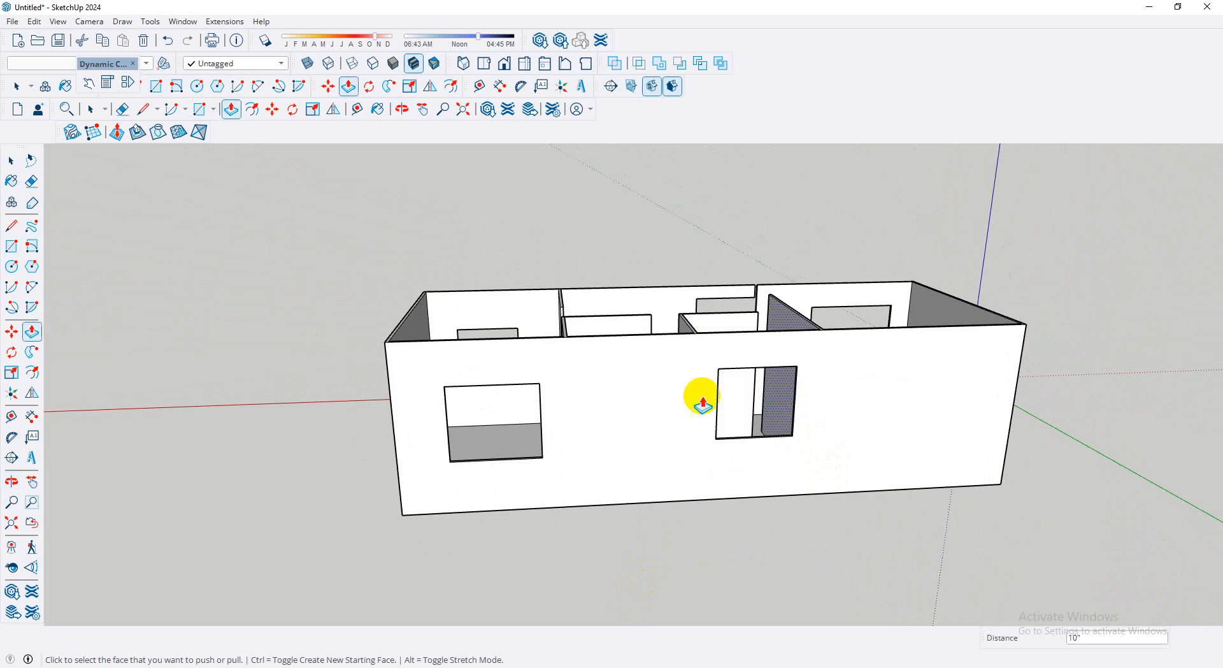
# - Draw a small high window rectangle about 12' 7" by 5' 5" between the two rear windows and try to push it in
pyautogui.click(13, 247)
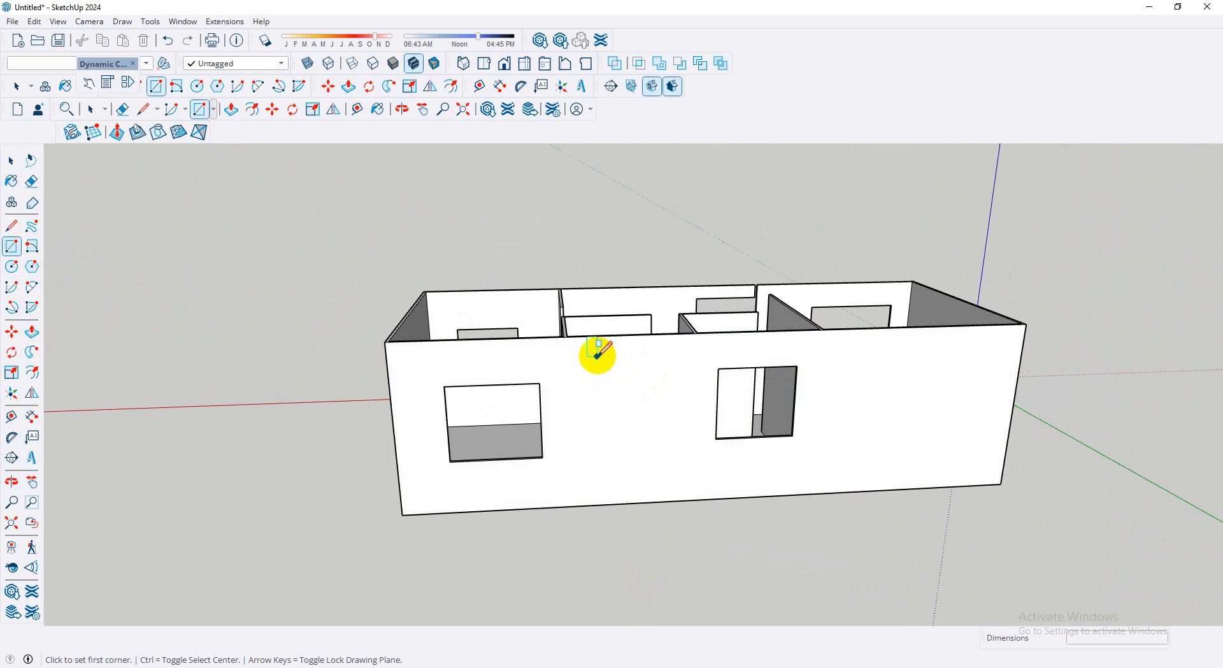
pyautogui.click(596, 358)
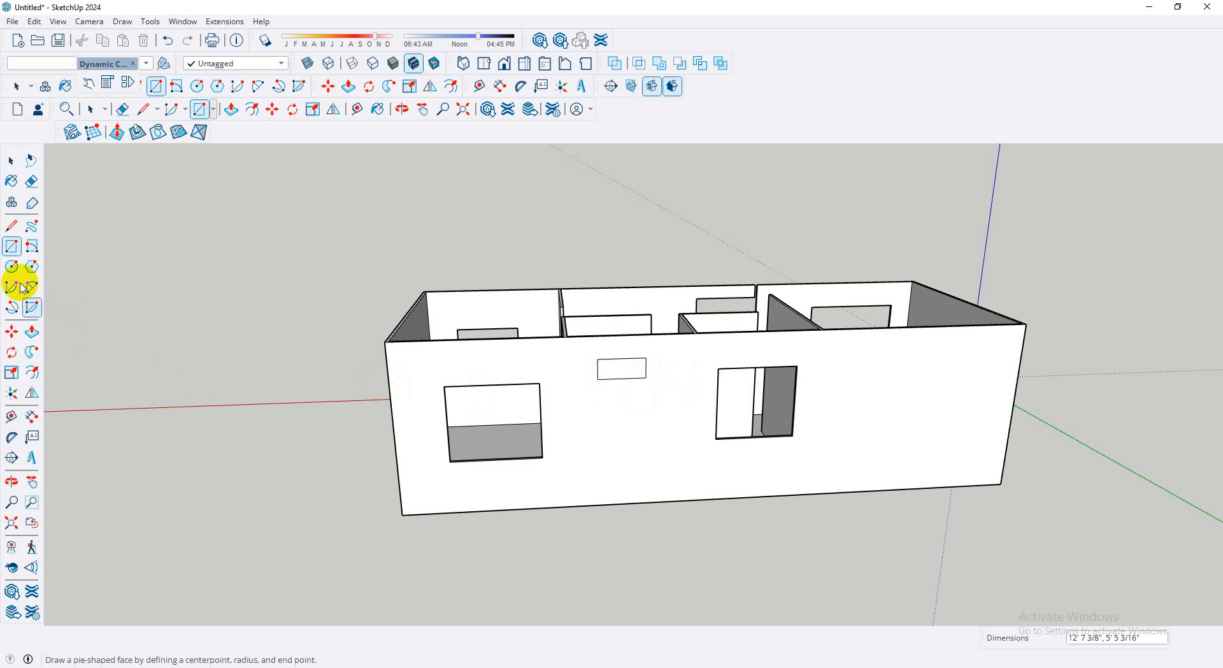
pyautogui.click(31, 331)
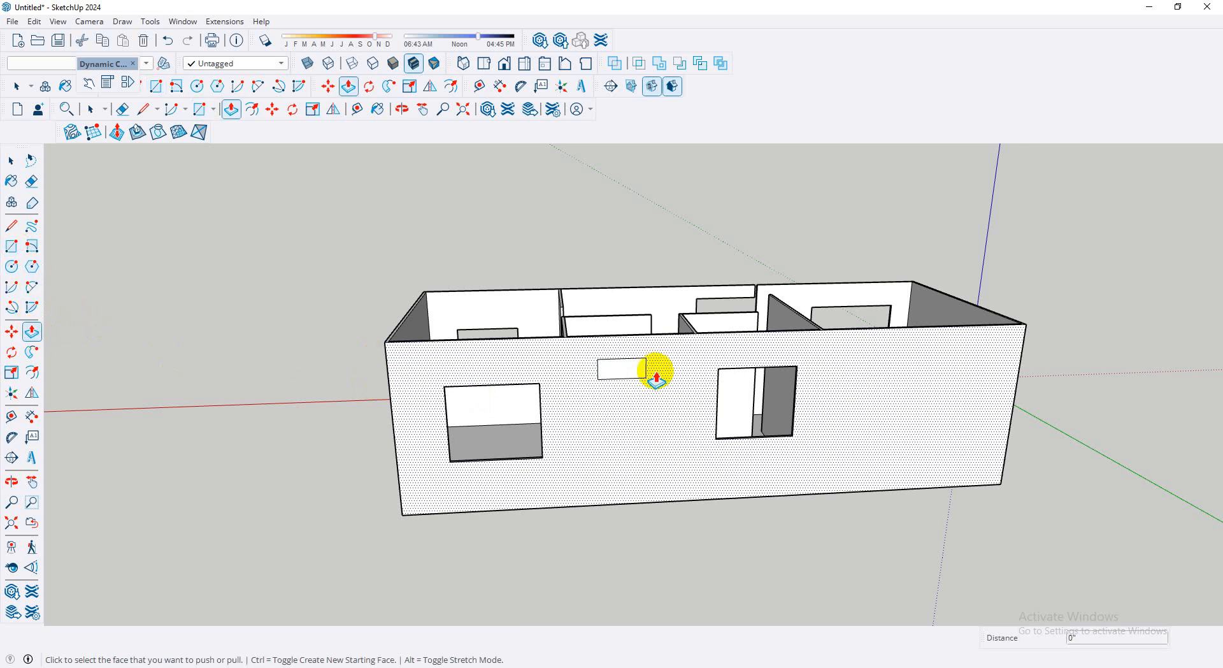
pyautogui.click(622, 364)
pyautogui.click(631, 368)
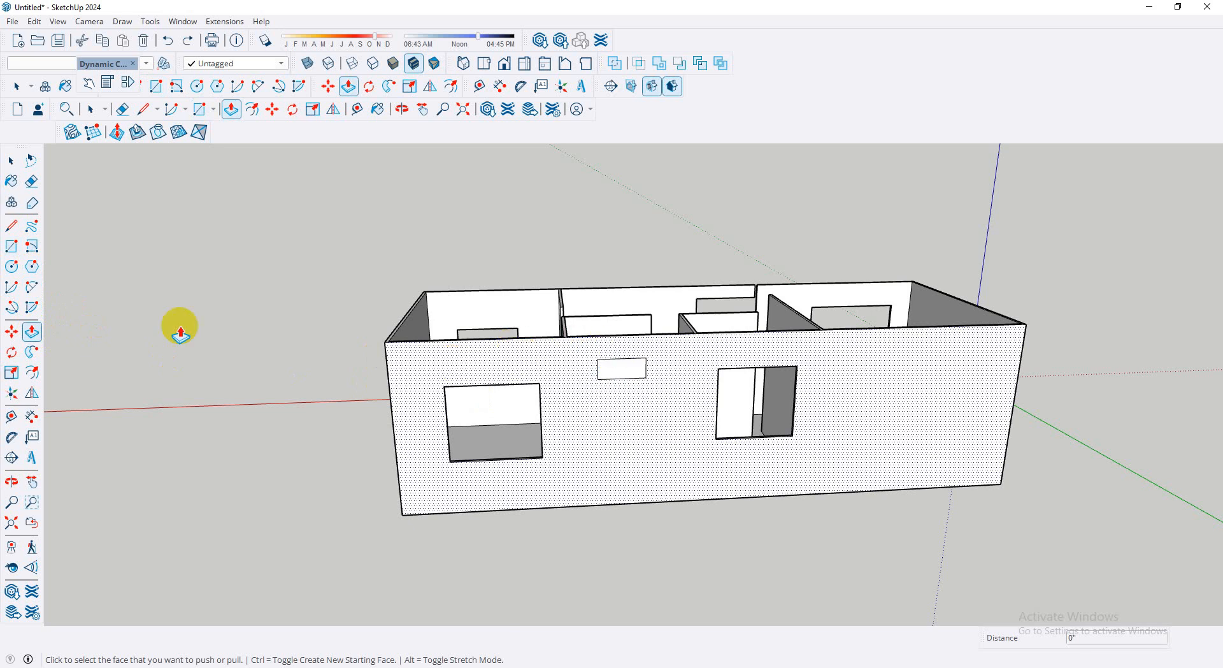
pyautogui.click(611, 368)
pyautogui.click(631, 352)
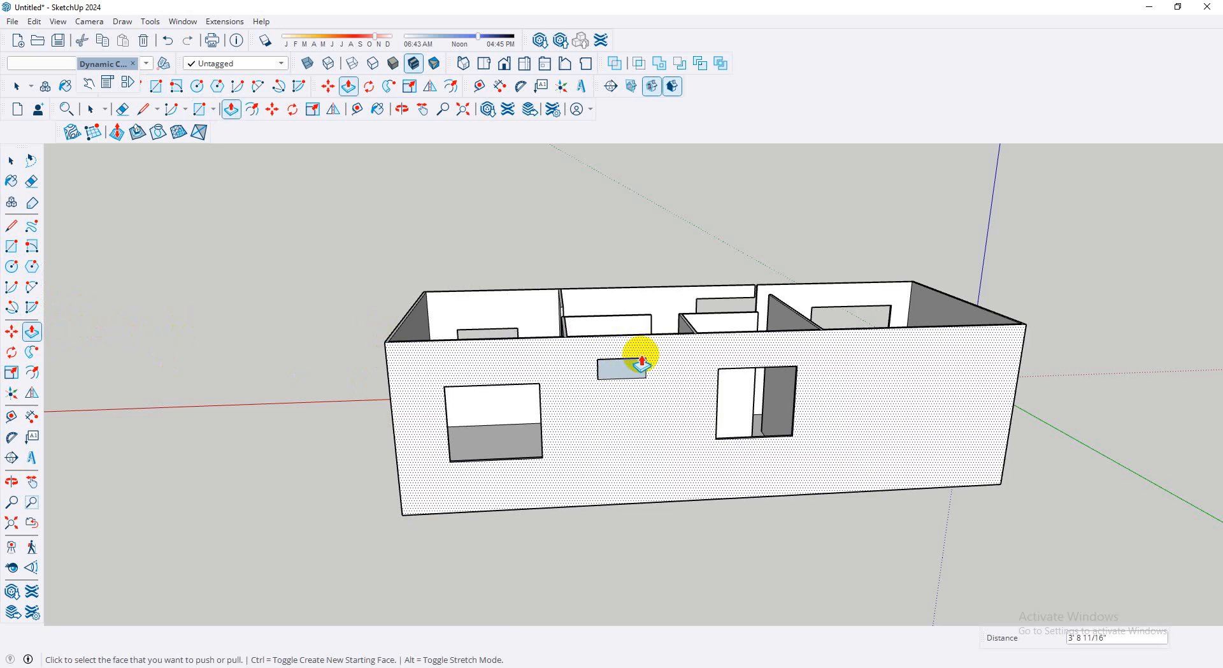
# - Push the small high window rectangle between the rear windows 10" through the wall
pyautogui.press('o')
pyautogui.moveTo(628, 369); pyautogui.dragTo(608, 516)
pyautogui.press('p')
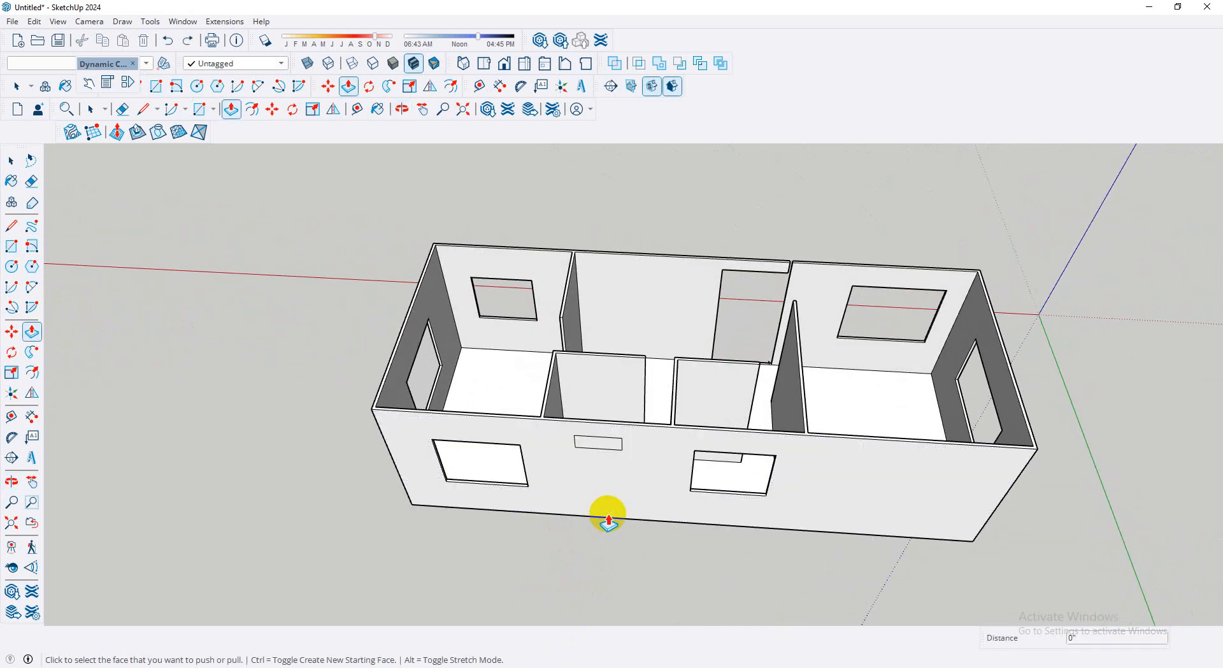
pyautogui.scroll(6, 593, 429)
pyautogui.moveTo(655, 417); pyautogui.dragTo(697, 281, button='middle')
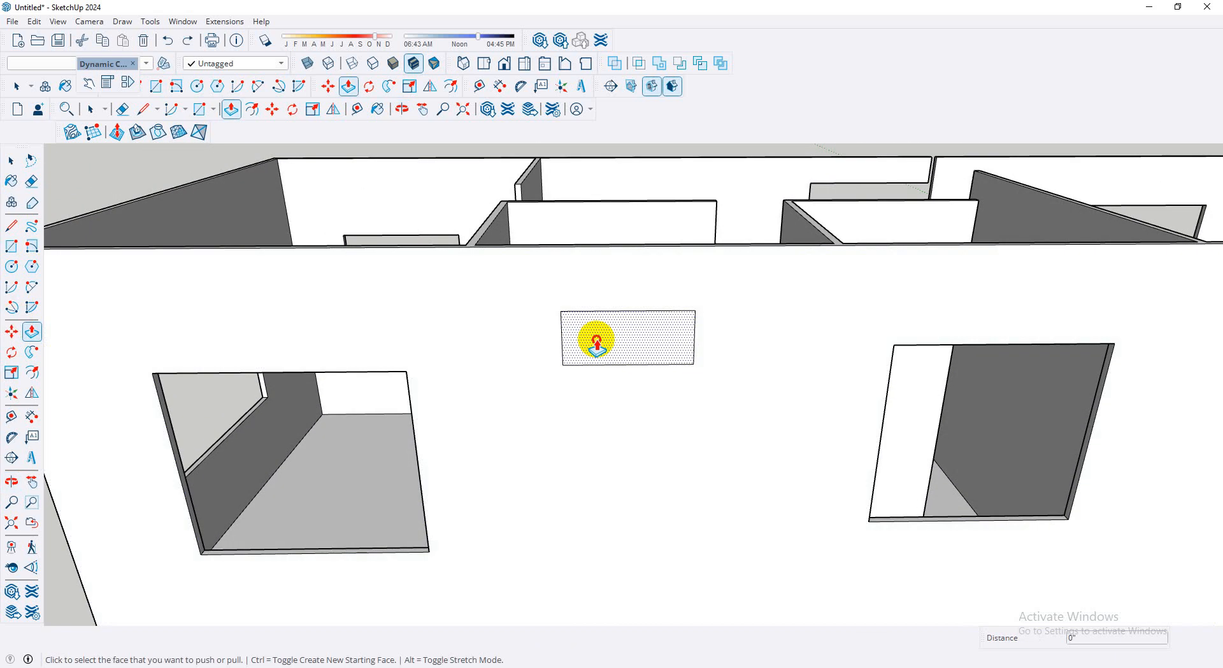
pyautogui.click(596, 337)
pyautogui.click(669, 322)
pyautogui.scroll(-4, 616, 344)
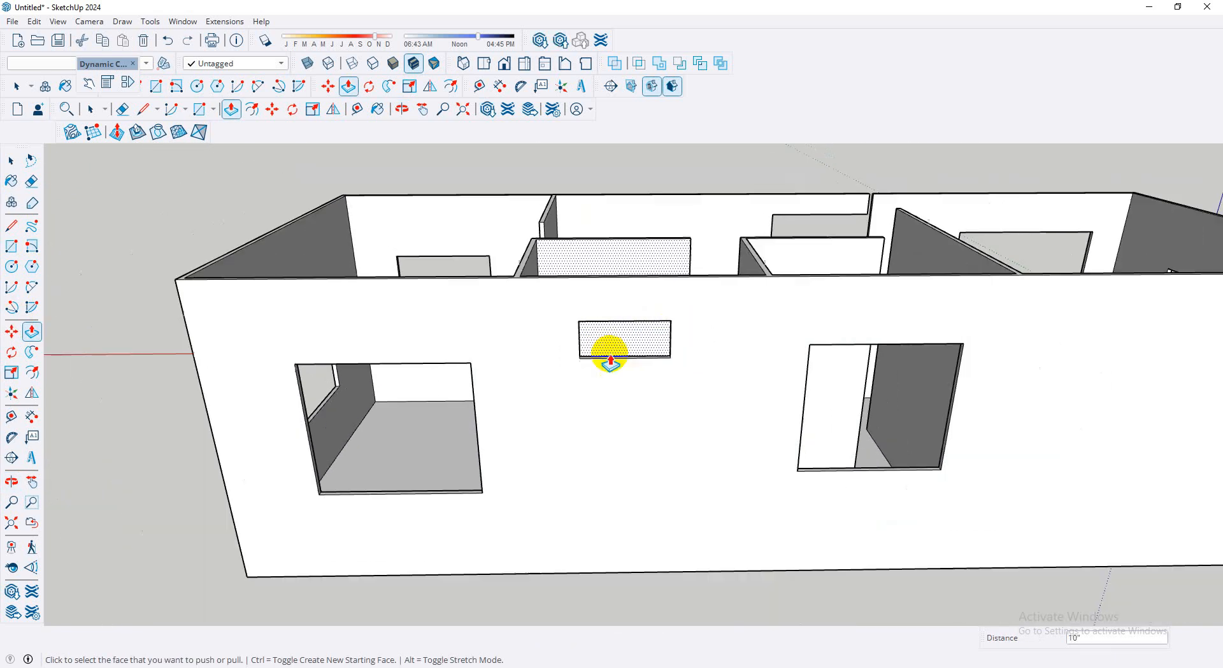
pyautogui.moveTo(621, 350)
pyautogui.mouseDown(button='middle')
pyautogui.moveTo(624, 399)
pyautogui.moveTo(580, 491)
pyautogui.moveTo(437, 538)
pyautogui.moveTo(262, 534)
pyautogui.moveTo(390, 507)
pyautogui.moveTo(555, 429)
pyautogui.moveTo(631, 388)
pyautogui.moveTo(630, 350)
pyautogui.mouseUp(button='middle')
pyautogui.scroll(-5, 645, 342)
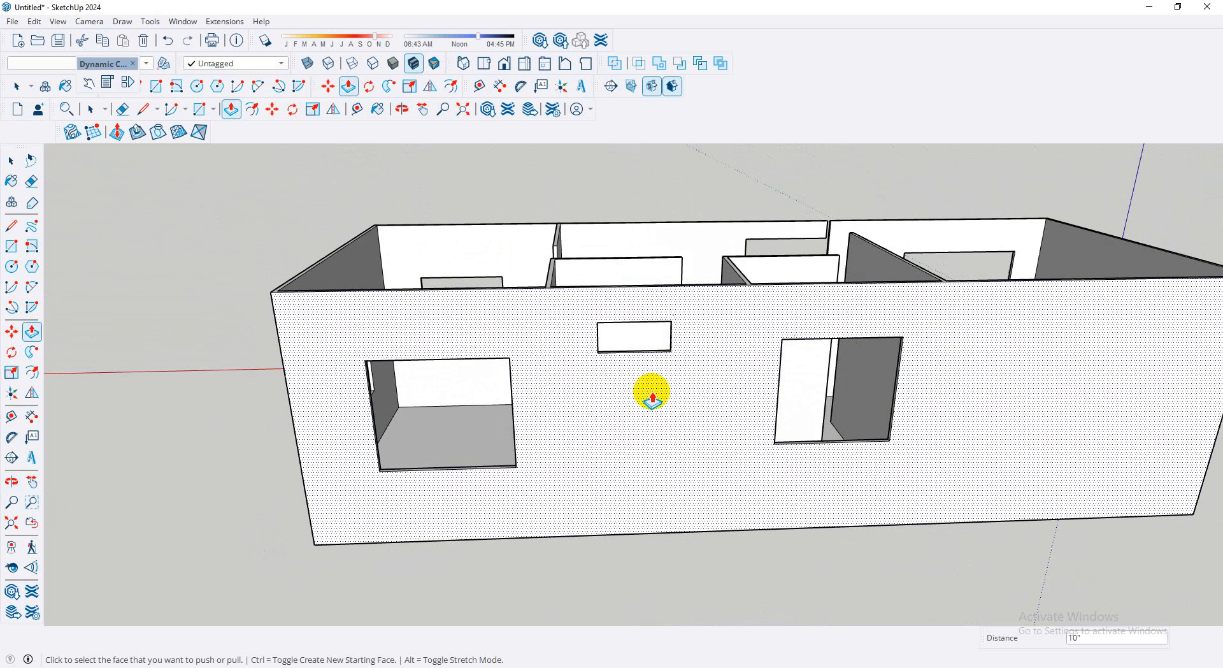
# - Draw a window rectangle about 24' 2" by 17' 9" near the rear wall's right end, seen from behind, and push it 10" through
pyautogui.moveTo(819, 404); pyautogui.dragTo(8, 350, button='middle')
pyautogui.moveTo(694, 363); pyautogui.dragTo(679, 517, button='middle')
pyautogui.moveTo(669, 518); pyautogui.dragTo(1217, 341)
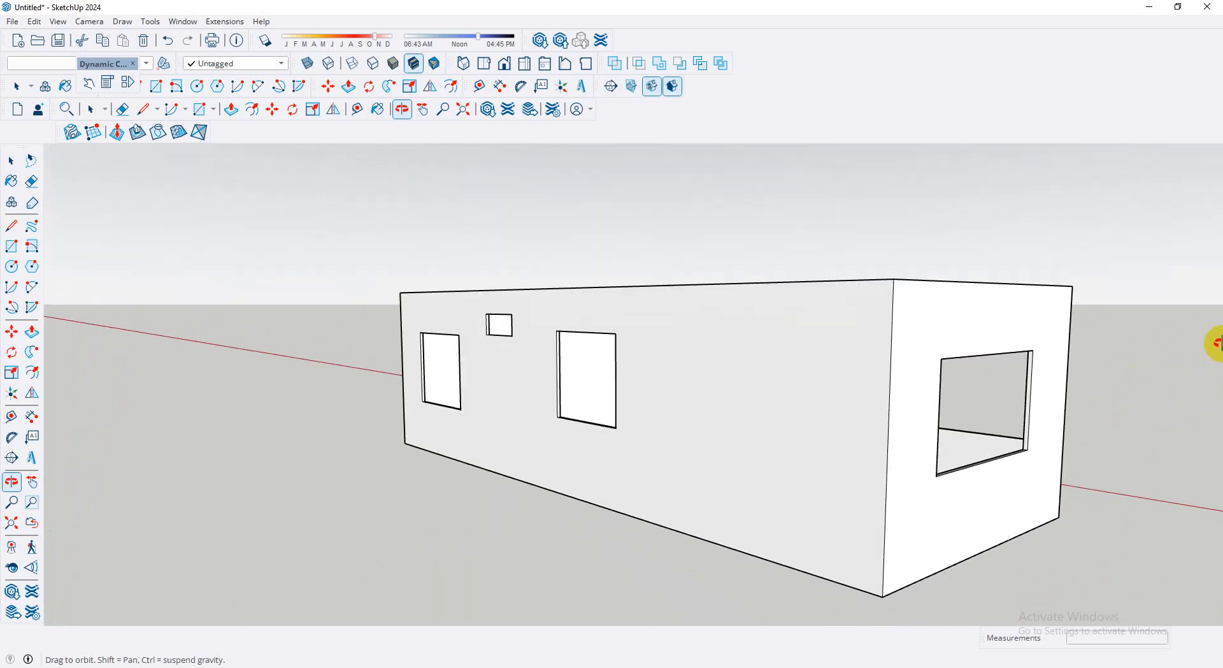
pyautogui.moveTo(738, 376); pyautogui.dragTo(928, 374)
pyautogui.press('p')
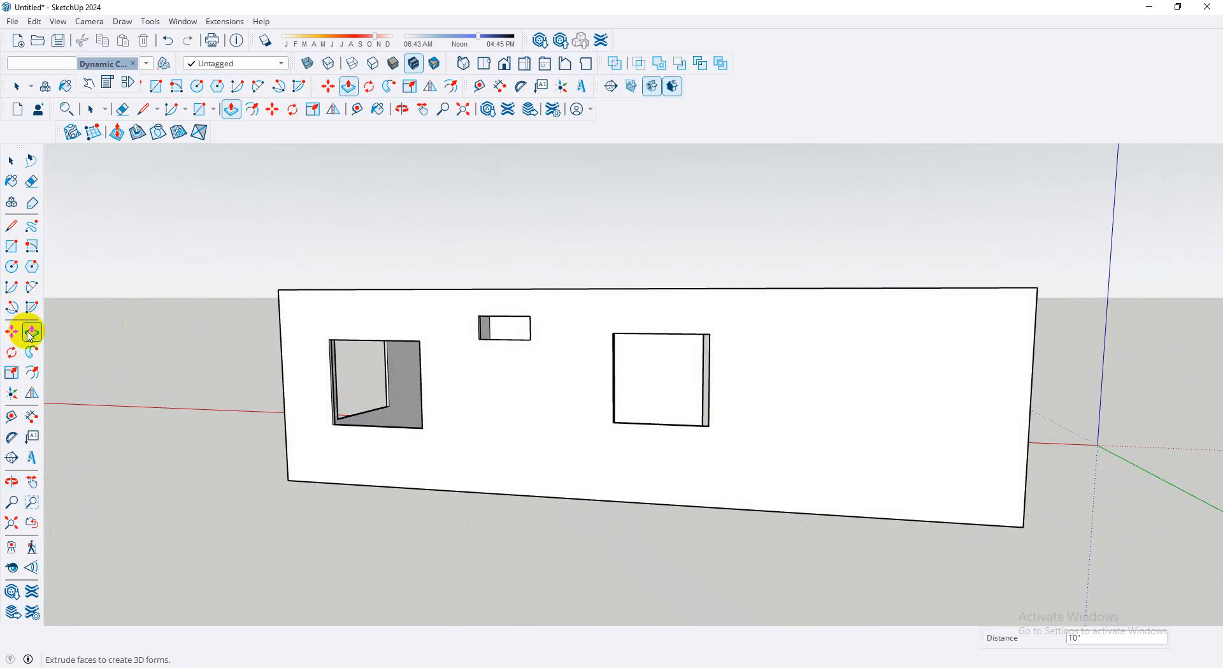
pyautogui.click(13, 246)
pyautogui.click(836, 346)
pyautogui.click(957, 437)
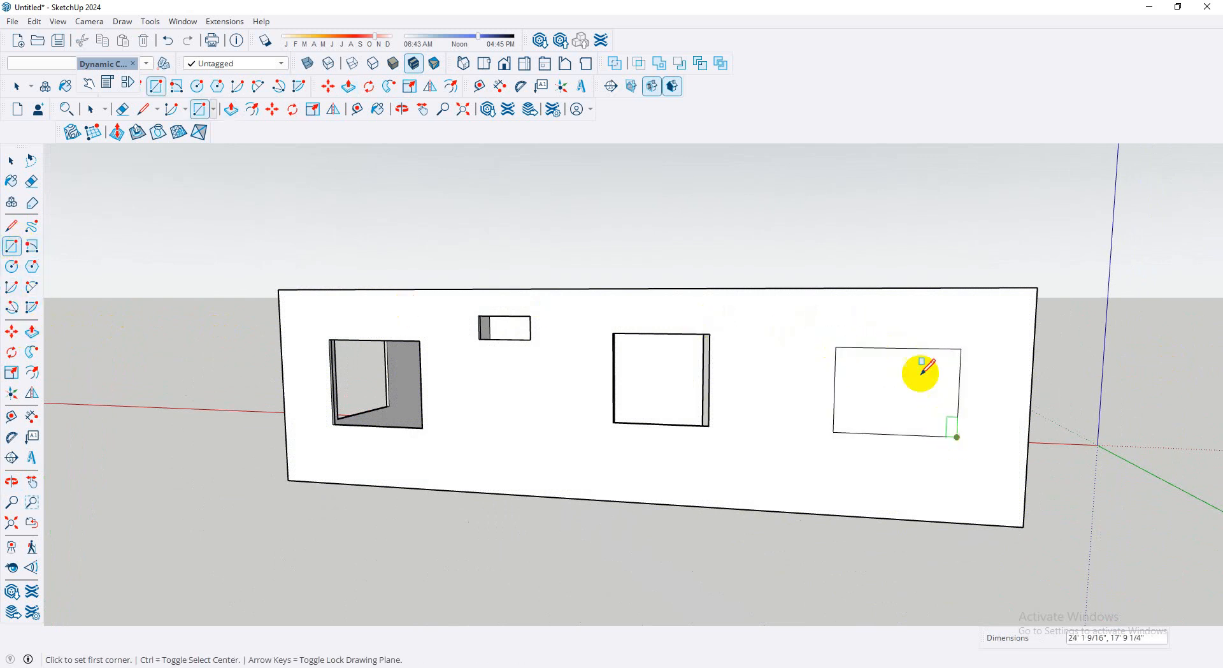
pyautogui.click(31, 332)
pyautogui.click(873, 408)
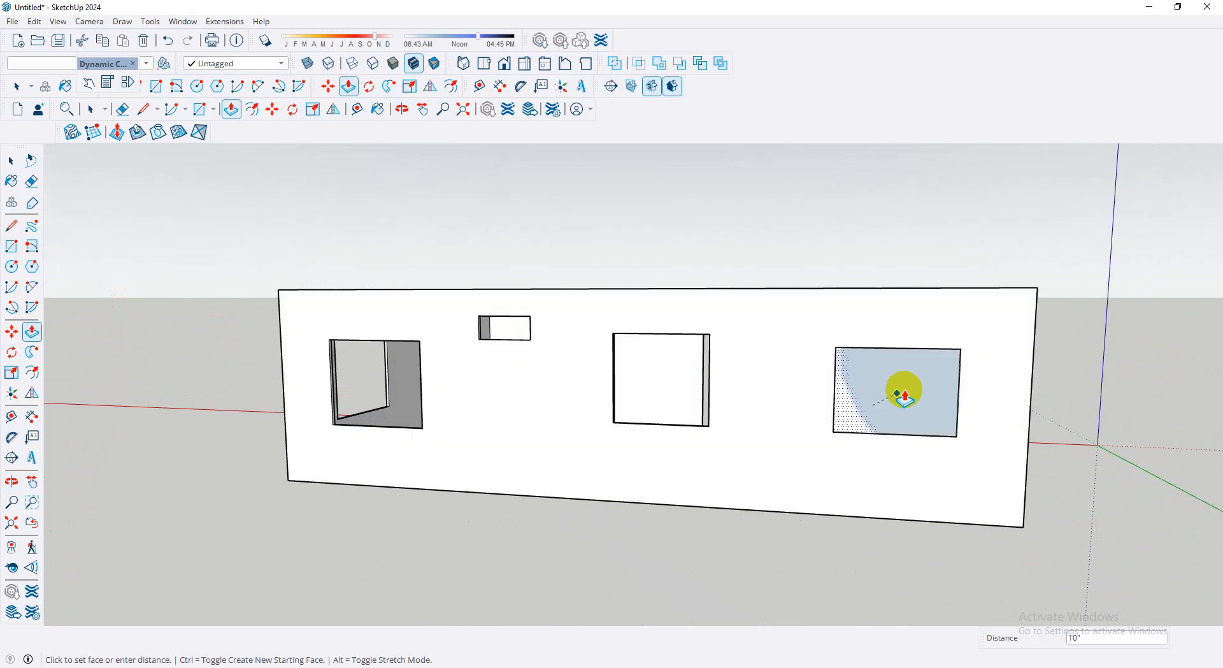
pyautogui.click(926, 405)
# - Close the building's open top with a rectangle drawn between diagonally opposite inner corners of the outer walls
pyautogui.moveTo(926, 404); pyautogui.dragTo(150, 459, button='middle')
pyautogui.moveTo(689, 430); pyautogui.dragTo(586, 499, button='middle')
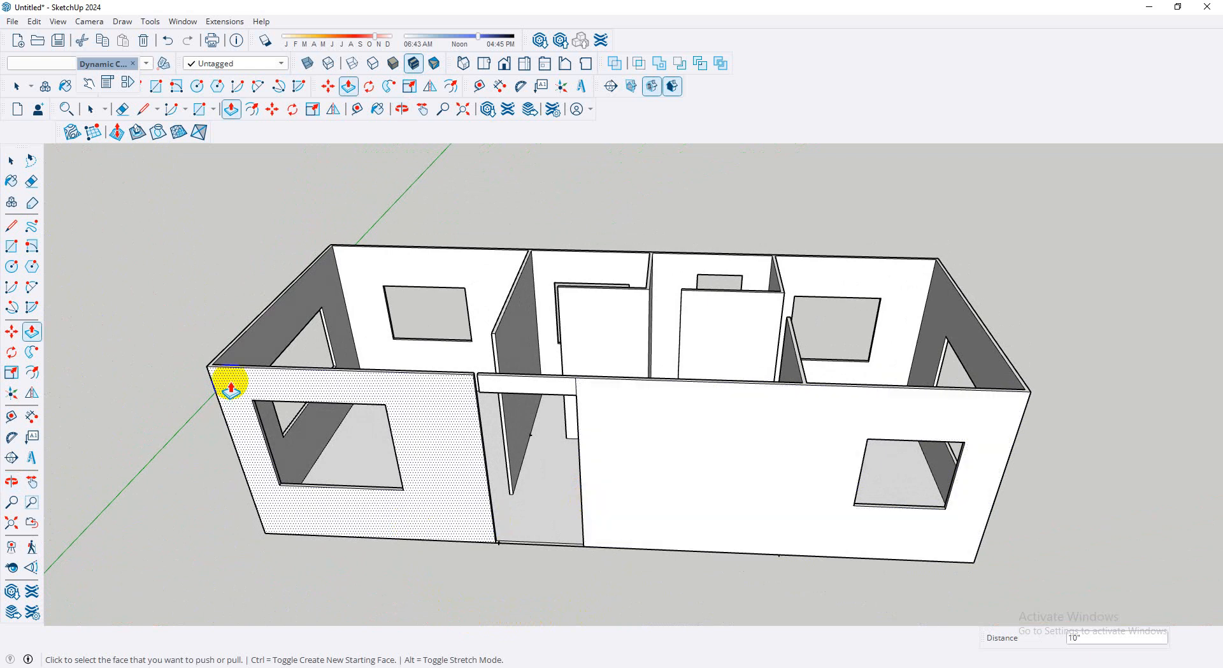
pyautogui.click(11, 244)
pyautogui.scroll(3, 325, 236)
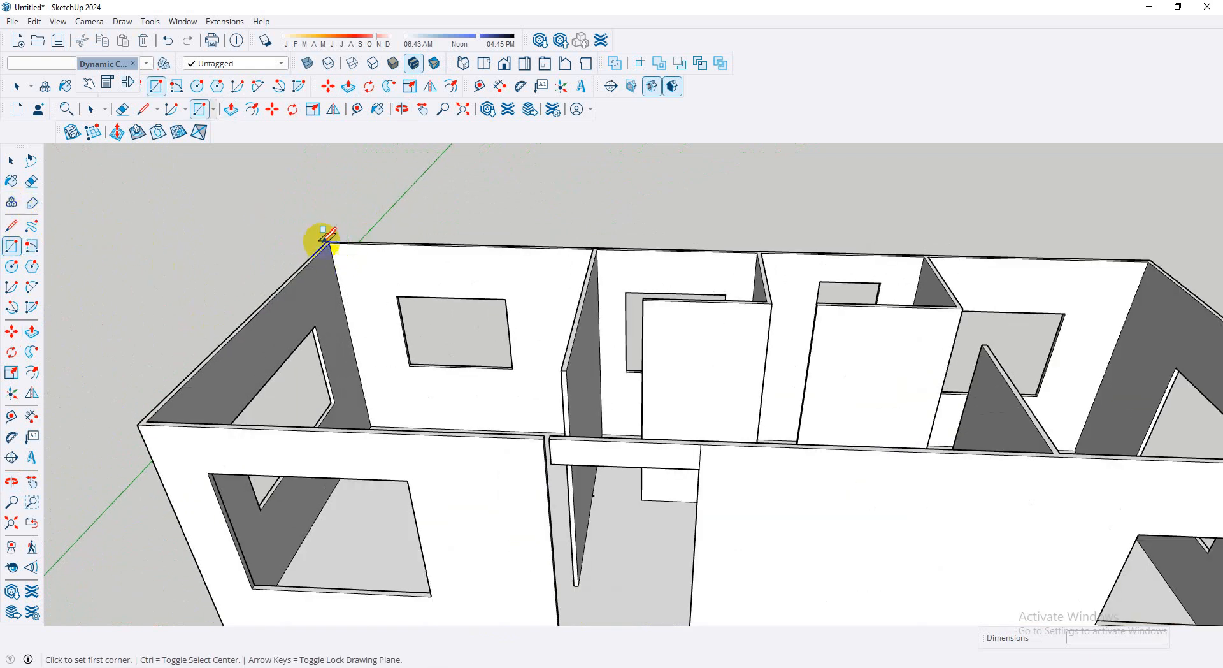
pyautogui.scroll(2, 350, 251)
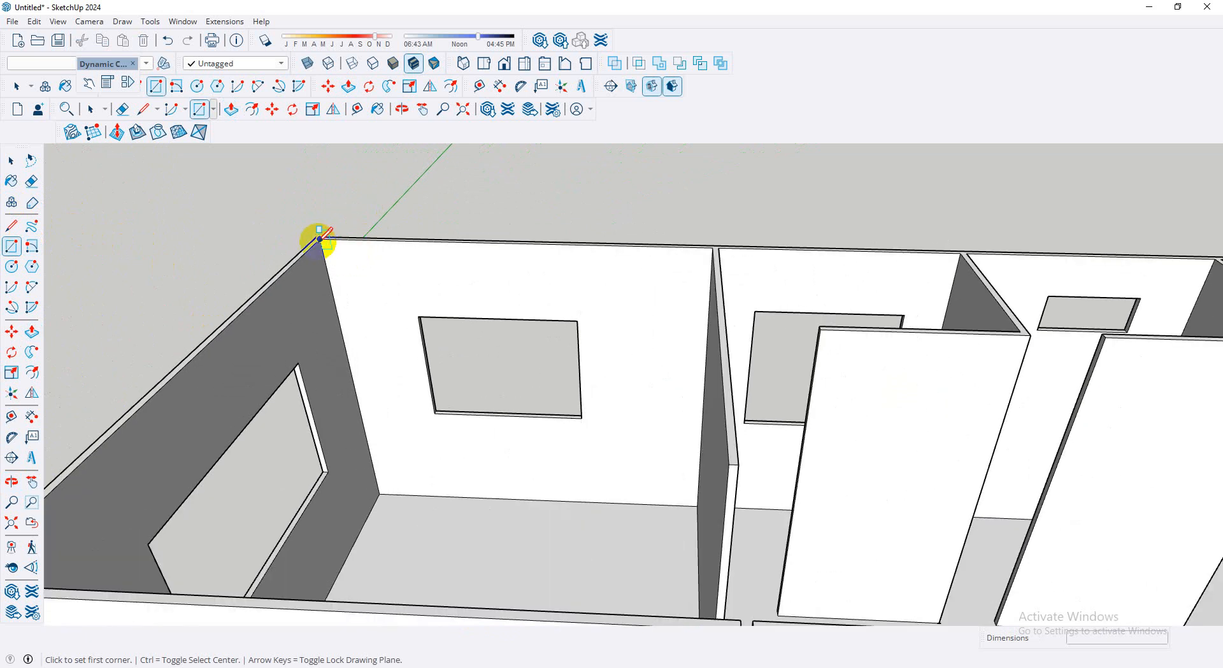
pyautogui.click(319, 240)
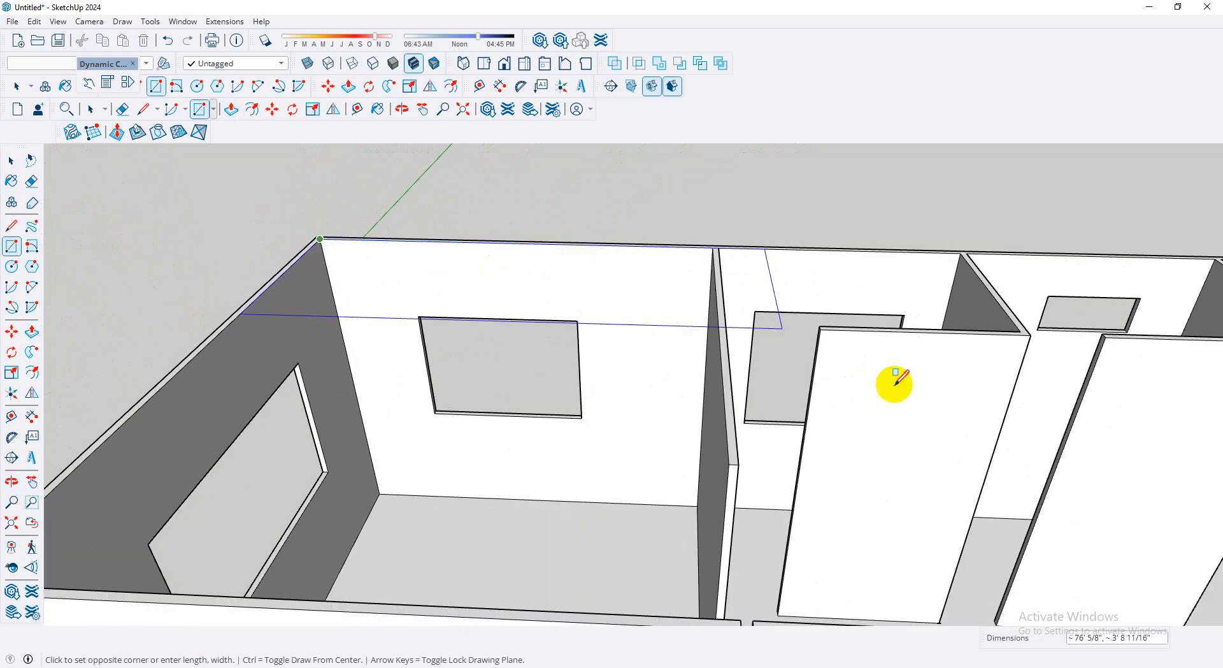
pyautogui.scroll(-5, 901, 402)
pyautogui.scroll(-8, 470, 363)
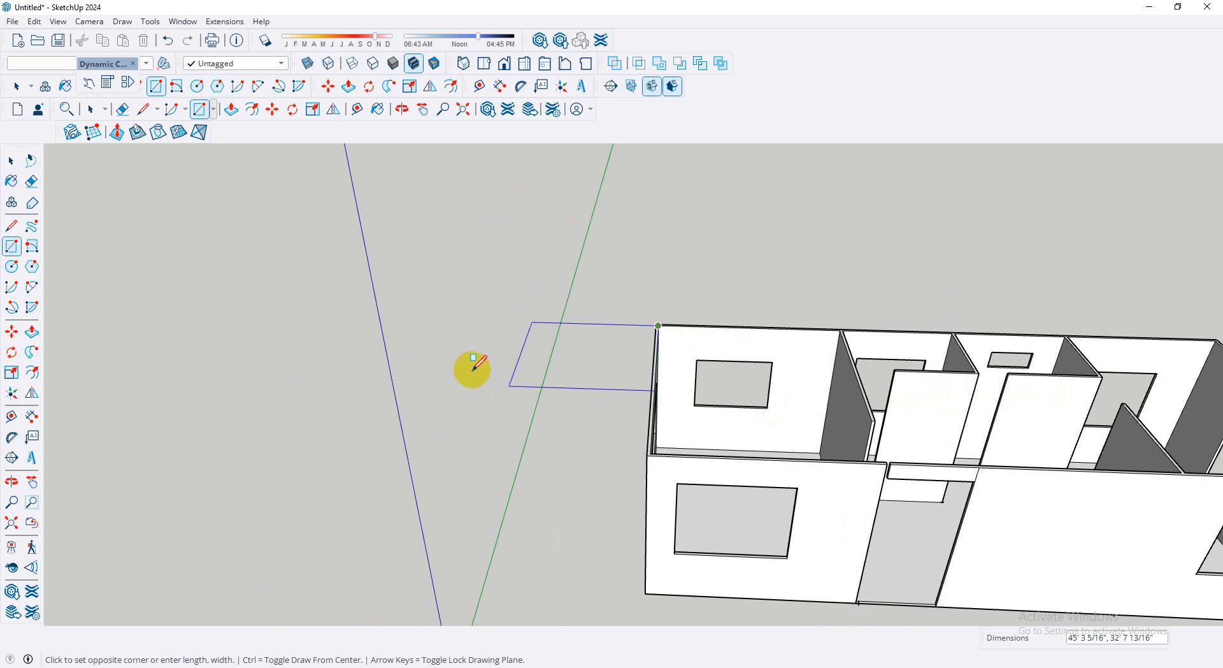
pyautogui.scroll(6, 978, 361)
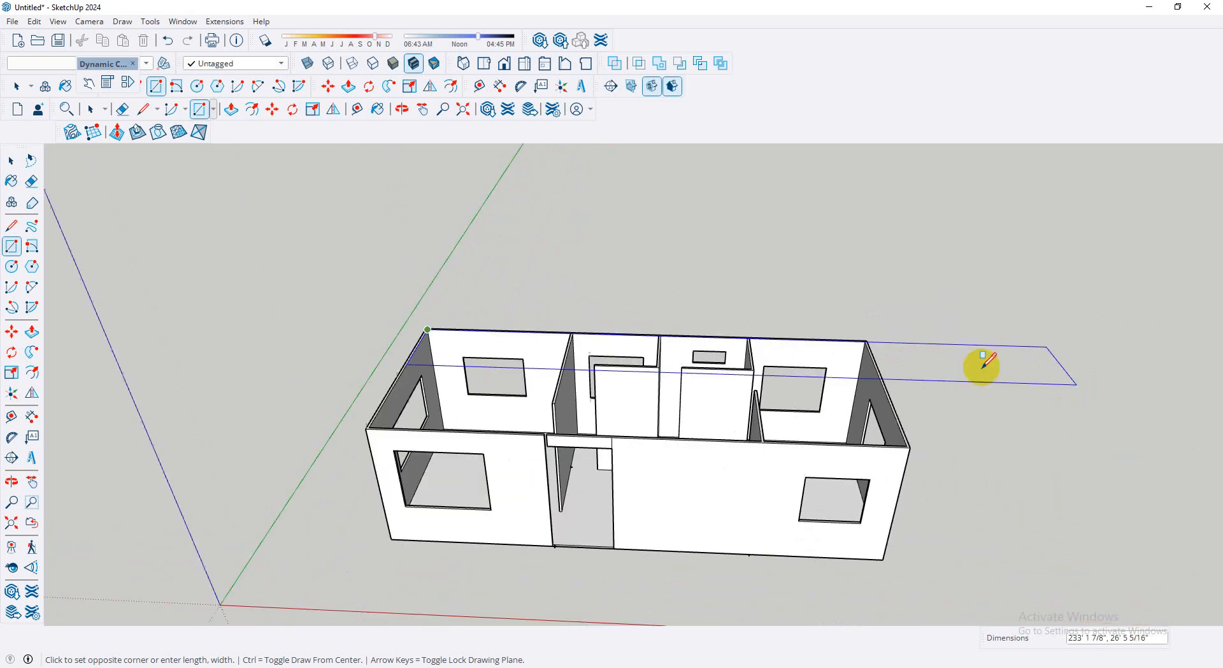
pyautogui.scroll(2, 816, 299)
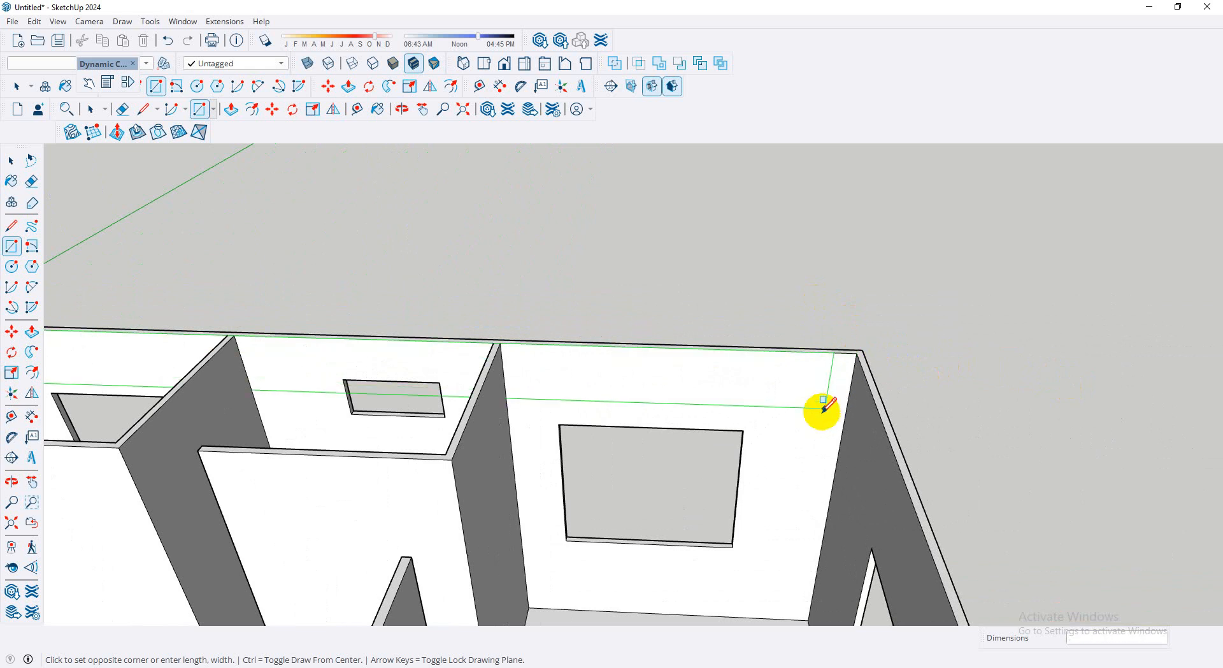
pyautogui.scroll(-5, 820, 409)
pyautogui.scroll(5, 828, 504)
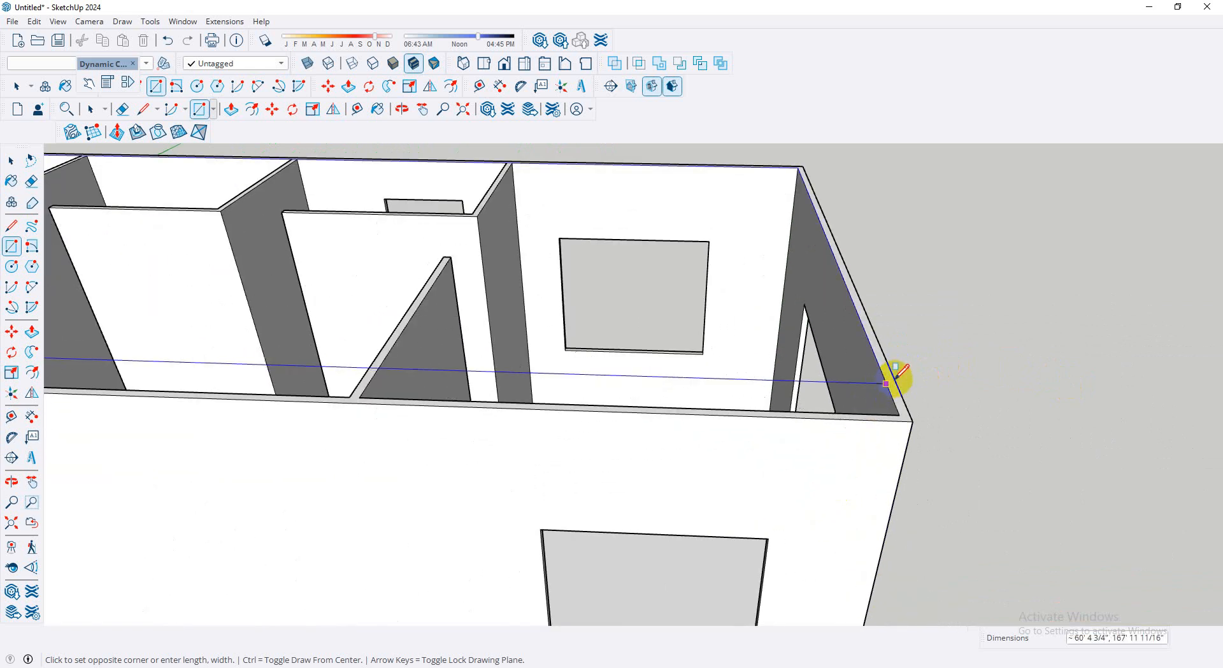
pyautogui.click(898, 414)
pyautogui.scroll(-2, 616, 424)
pyautogui.scroll(-5, 616, 424)
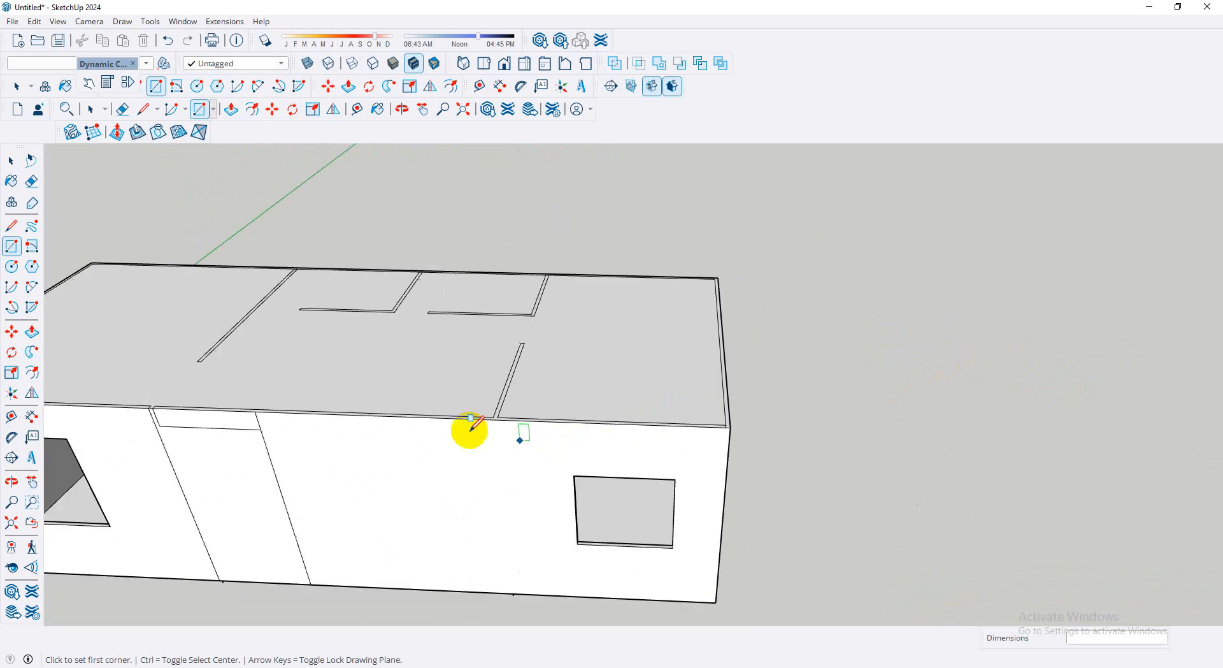
# - Erase the outlines of the interior walls from the building's top face
pyautogui.moveTo(485, 411); pyautogui.dragTo(596, 291, button='middle')
pyautogui.scroll(2, 84, 485)
pyautogui.scroll(-2, 84, 486)
pyautogui.moveTo(468, 350); pyautogui.dragTo(467, 410, button='middle')
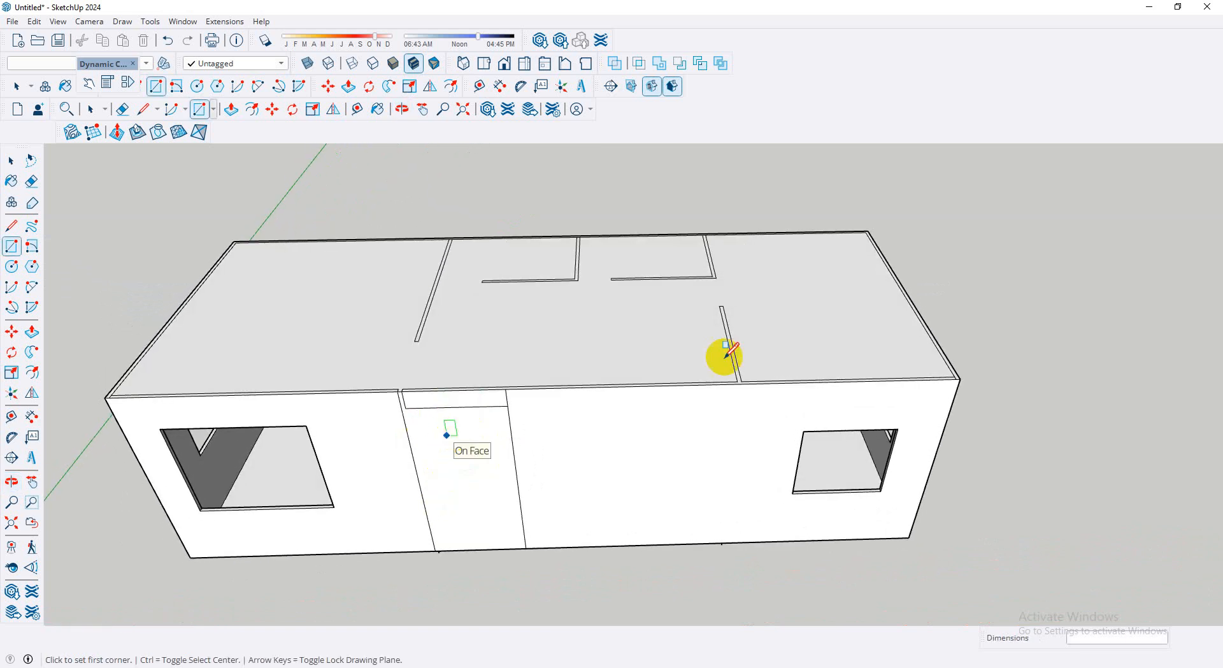
pyautogui.click(31, 181)
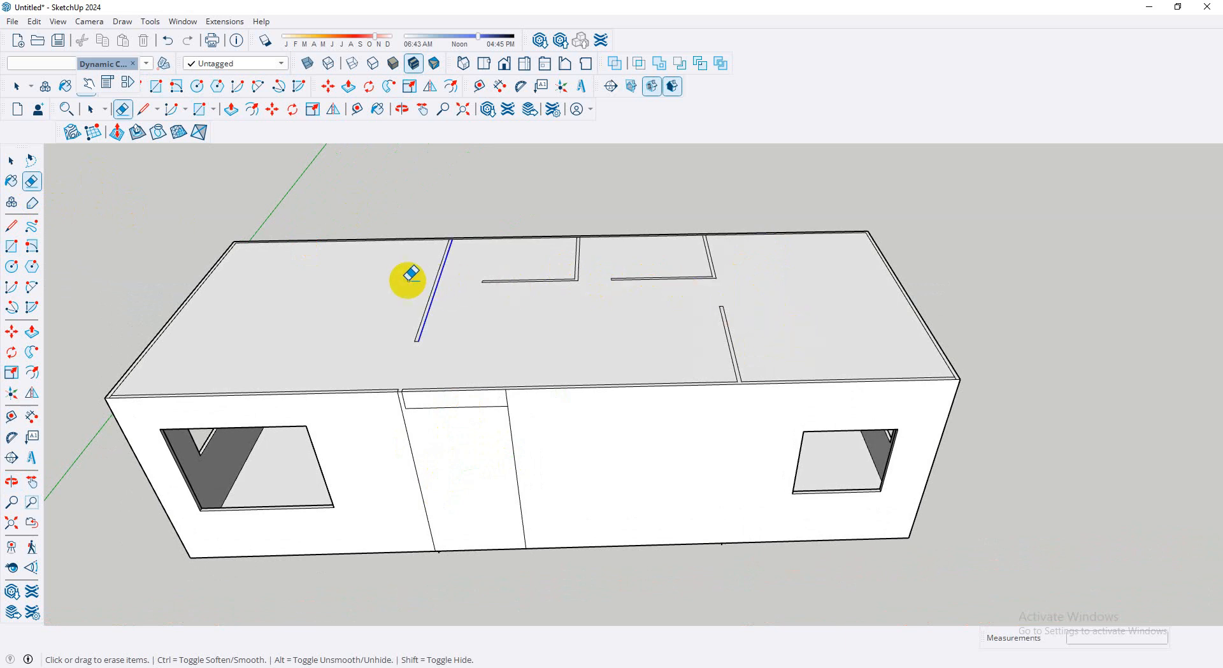
pyautogui.moveTo(784, 355); pyautogui.dragTo(558, 313)
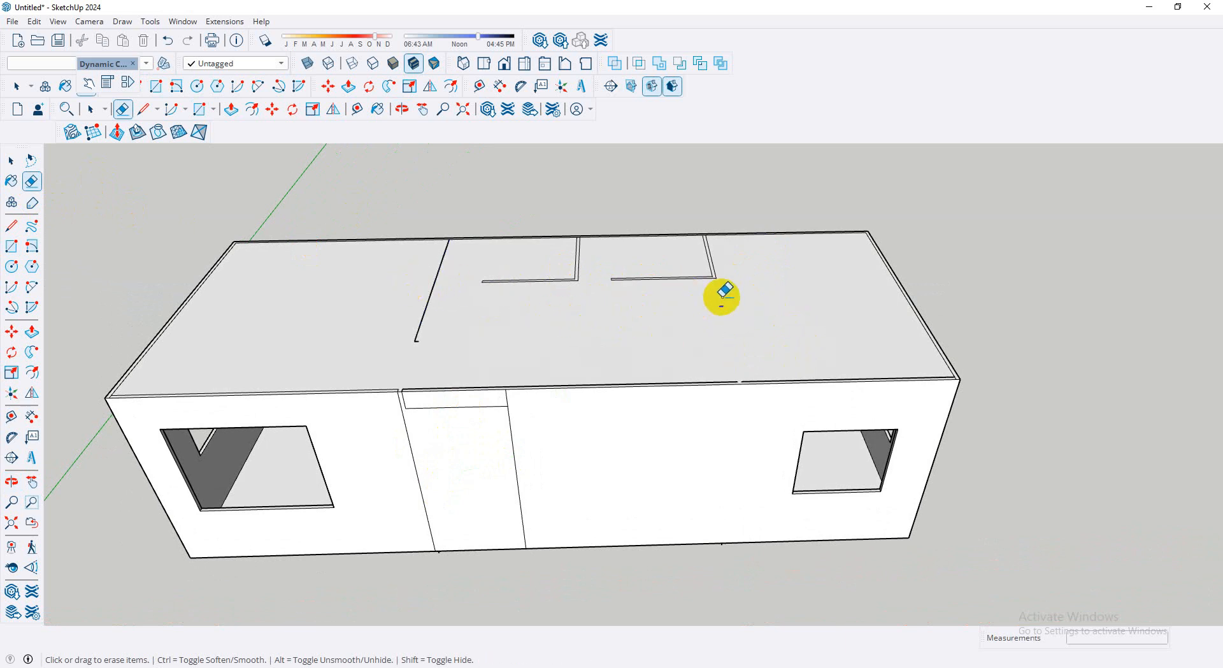
pyautogui.click(611, 277)
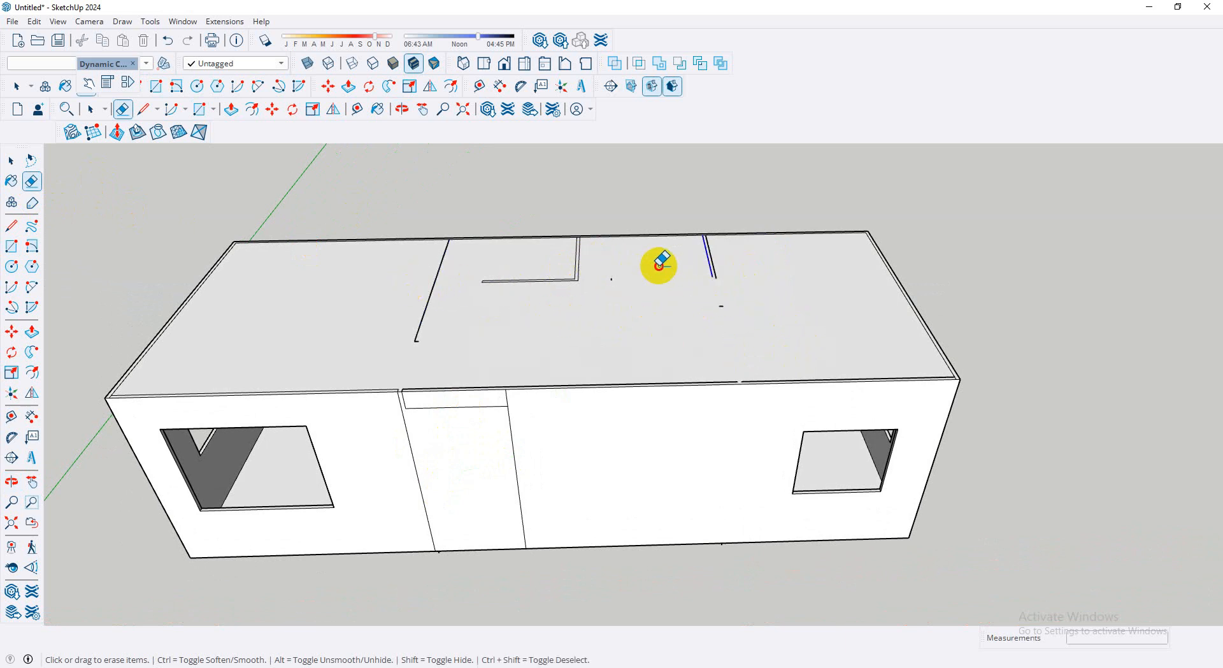
pyautogui.moveTo(631, 275); pyautogui.dragTo(543, 265)
pyautogui.moveTo(394, 261); pyautogui.dragTo(450, 281)
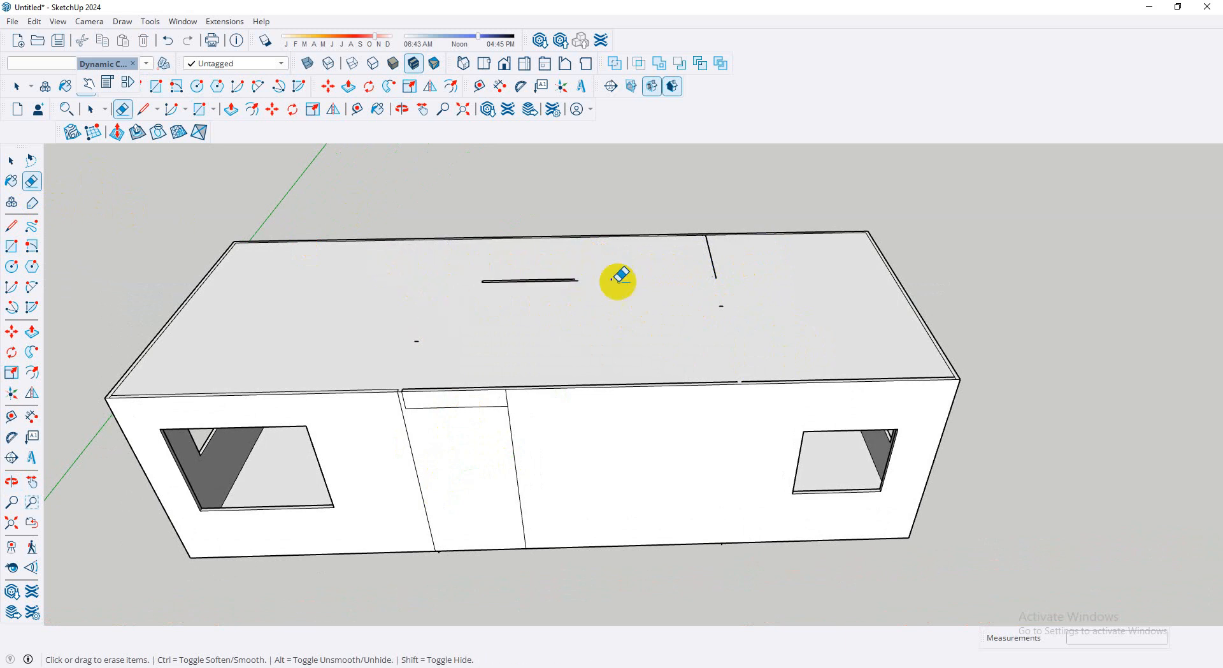
pyautogui.moveTo(752, 262); pyautogui.dragTo(621, 269)
pyautogui.moveTo(532, 293); pyautogui.dragTo(446, 277)
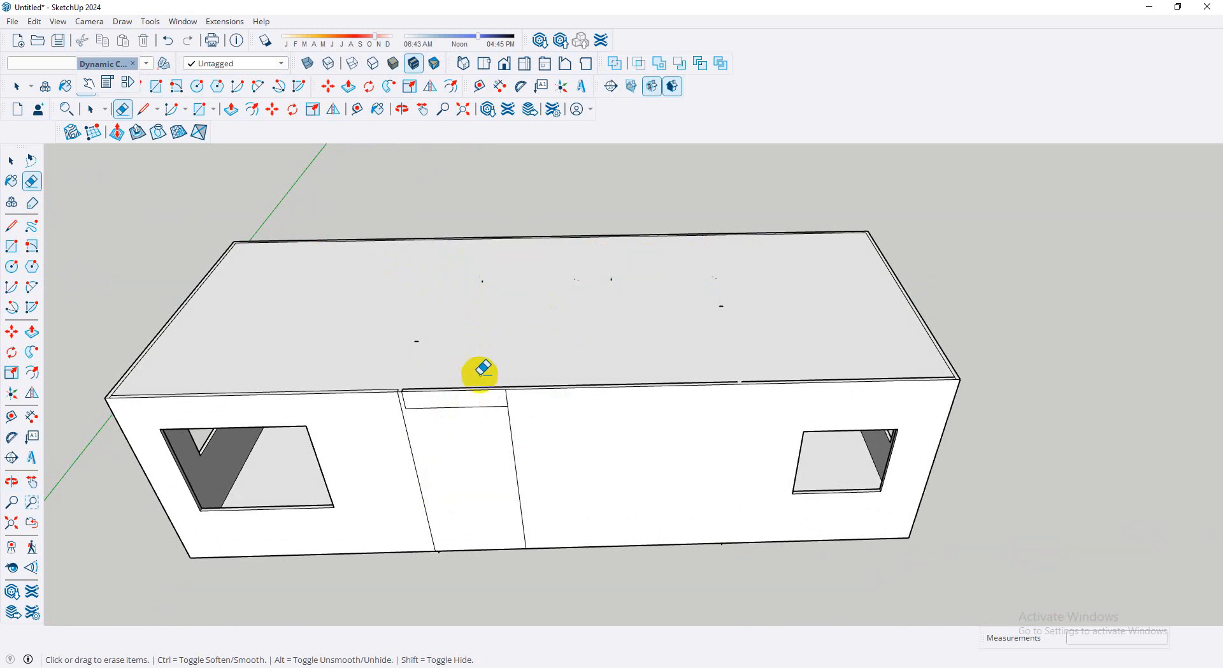
# - Erase the leftover outline of the narrow strip at the top of the front wall's door panel
pyautogui.scroll(3, 396, 411)
pyautogui.scroll(3, 445, 386)
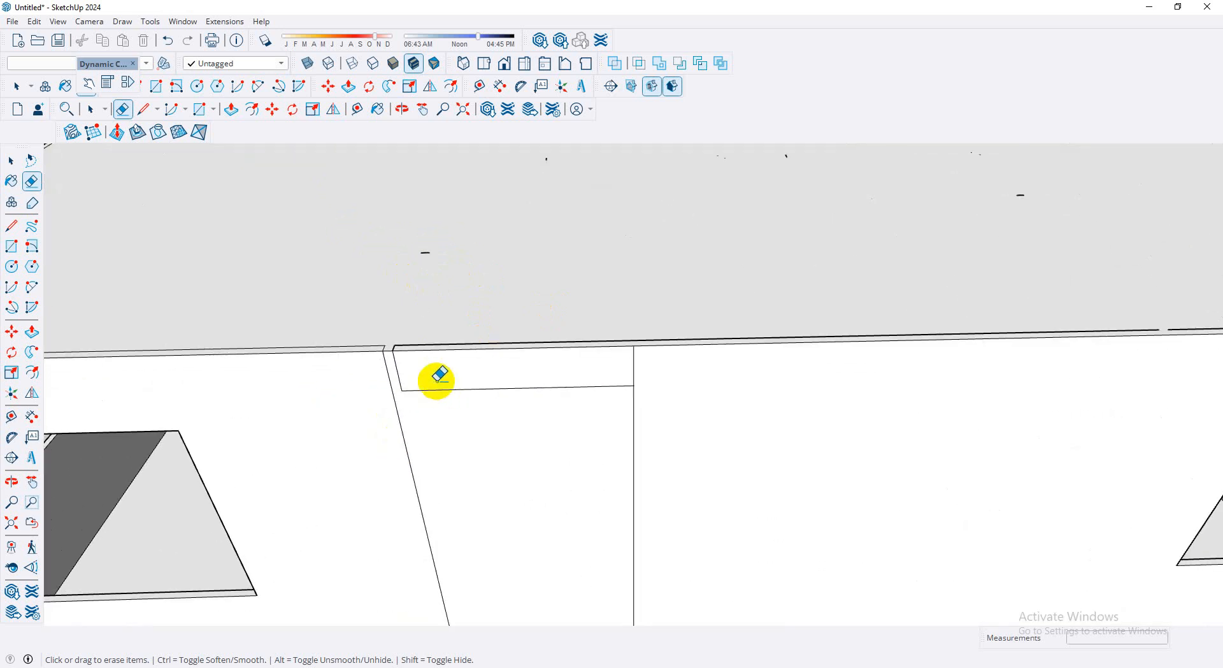
pyautogui.click(13, 226)
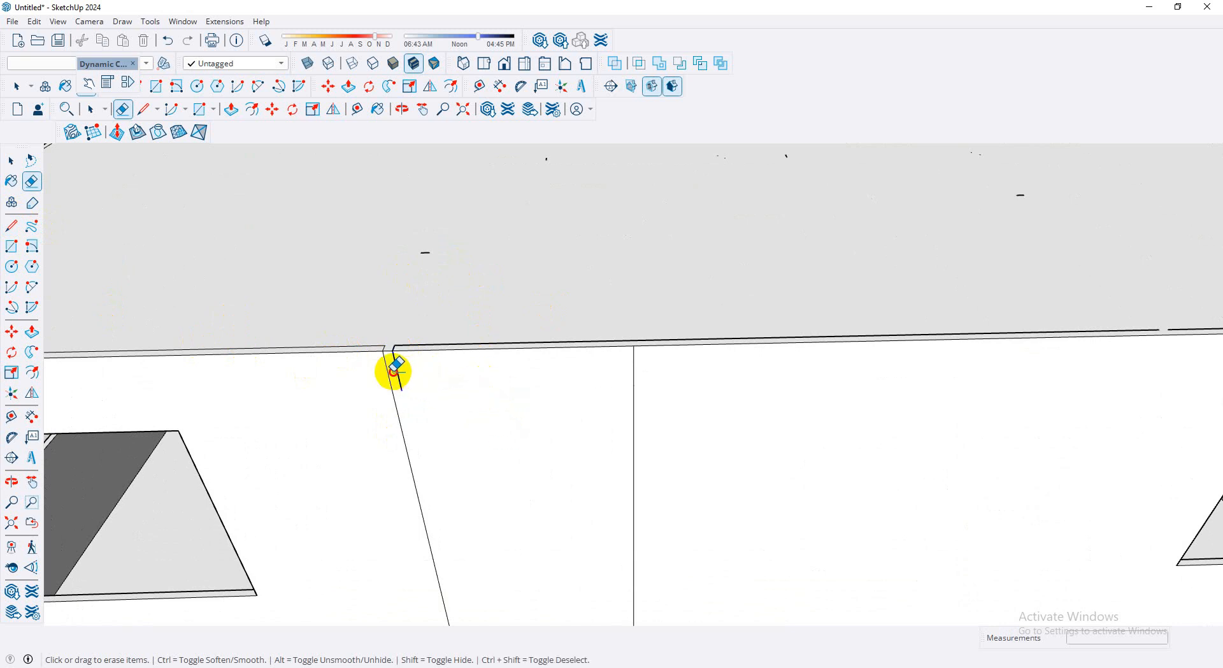
pyautogui.moveTo(427, 393)
pyautogui.mouseDown(button='middle')
pyautogui.moveTo(445, 377)
pyautogui.moveTo(450, 390)
pyautogui.moveTo(456, 306)
pyautogui.moveTo(440, 300)
pyautogui.mouseUp(button='middle')
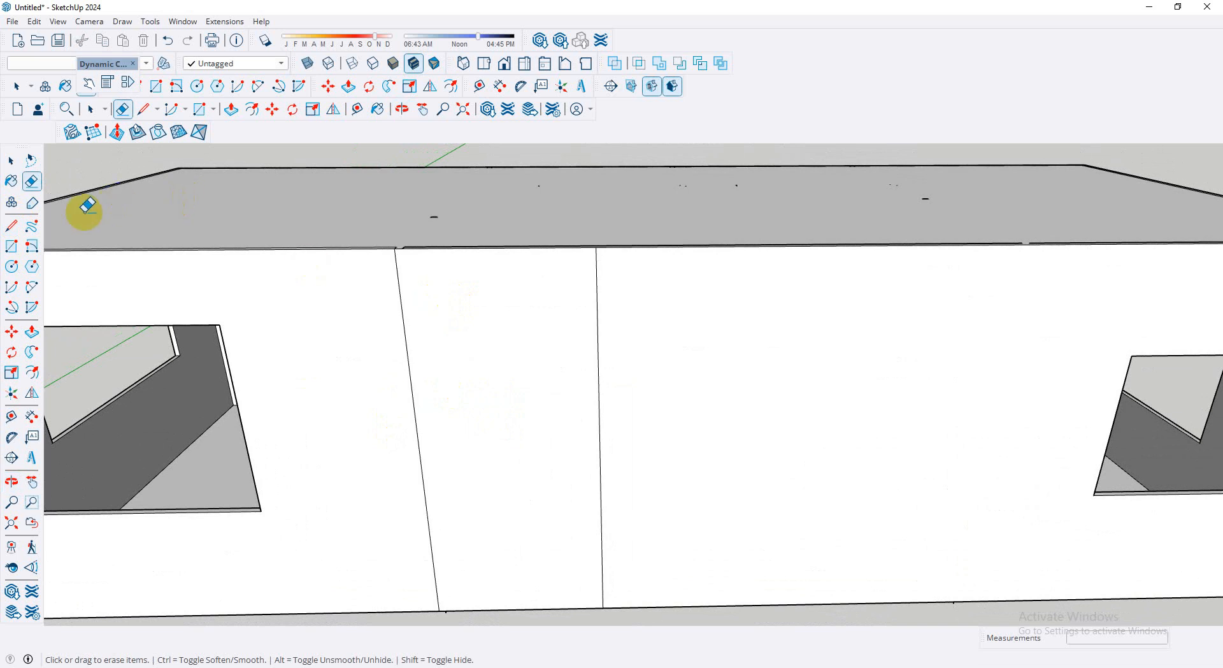
# - Draw a door rectangle about 42' 6" by 21' 4" between the front wall's two vertical lines and push it in 10"
pyautogui.click(12, 246)
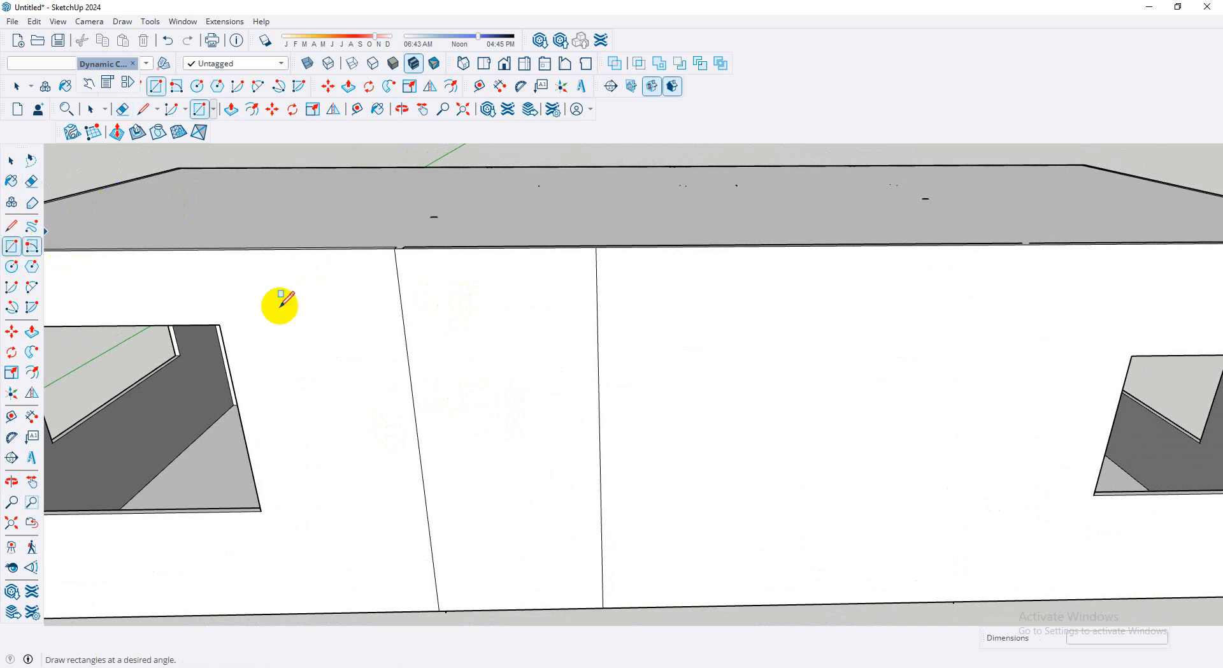
pyautogui.click(401, 295)
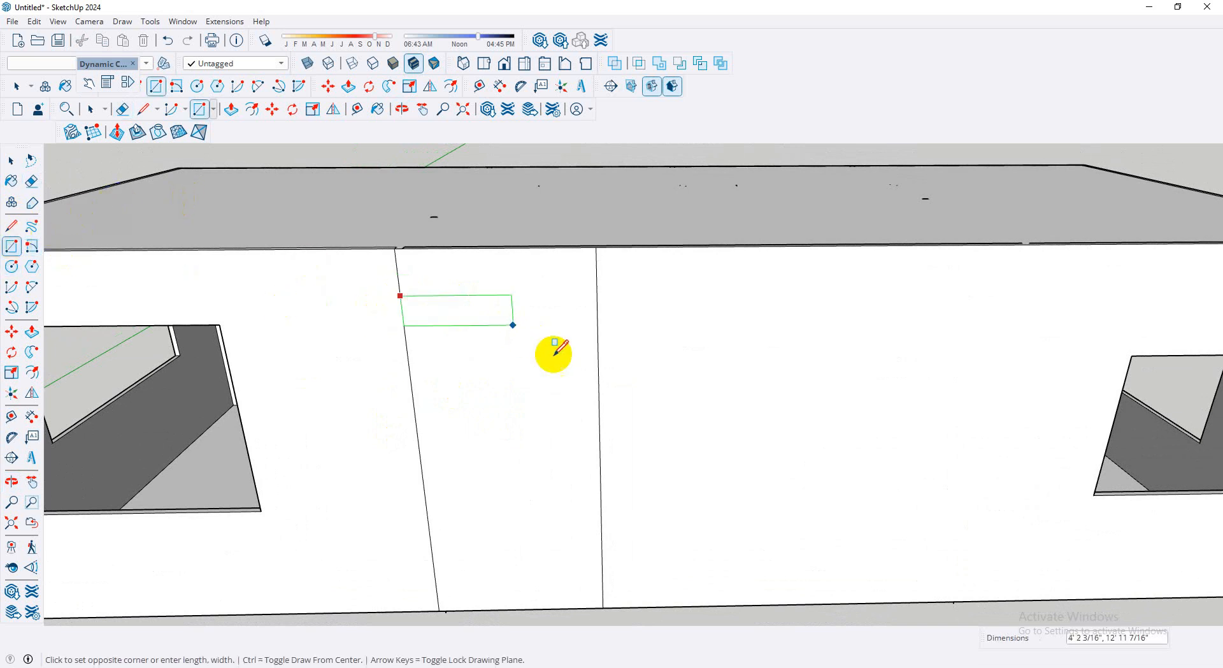
pyautogui.click(604, 608)
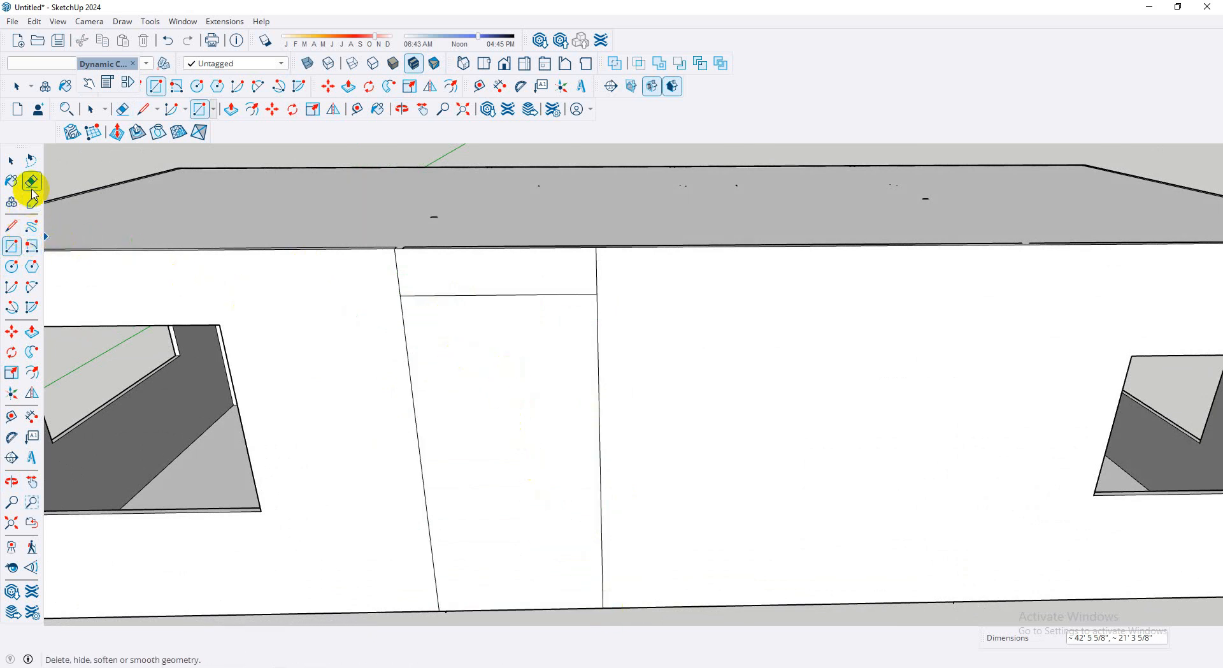
pyautogui.click(32, 332)
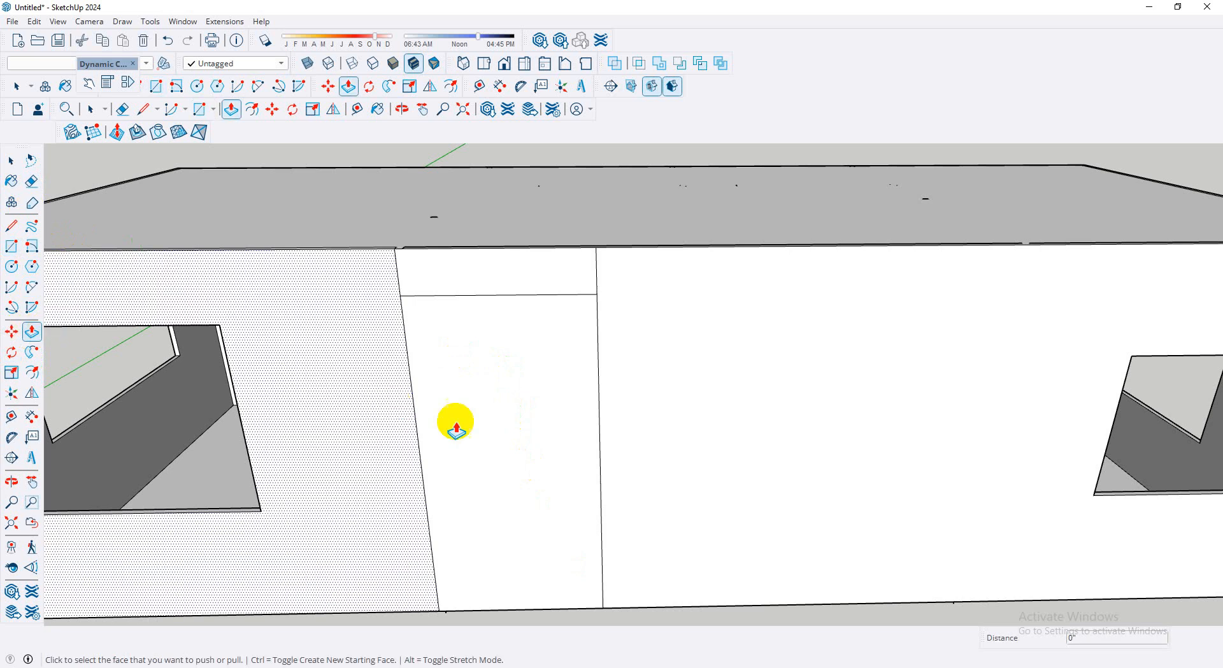
pyautogui.click(470, 439)
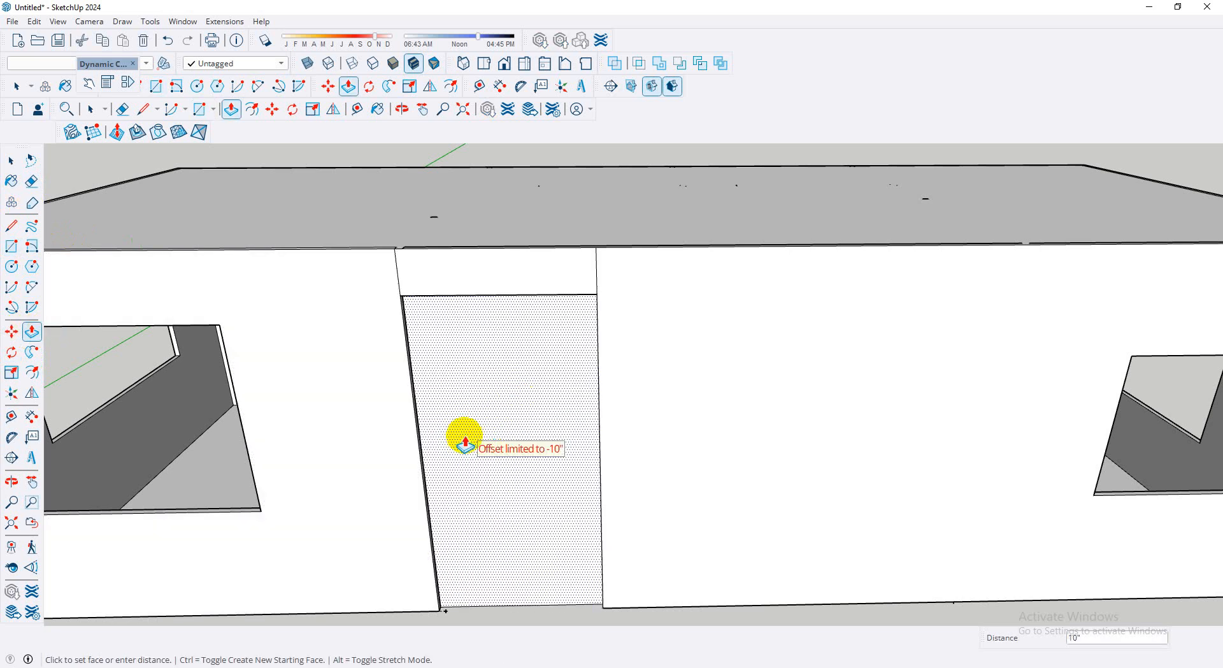
pyautogui.click(504, 427)
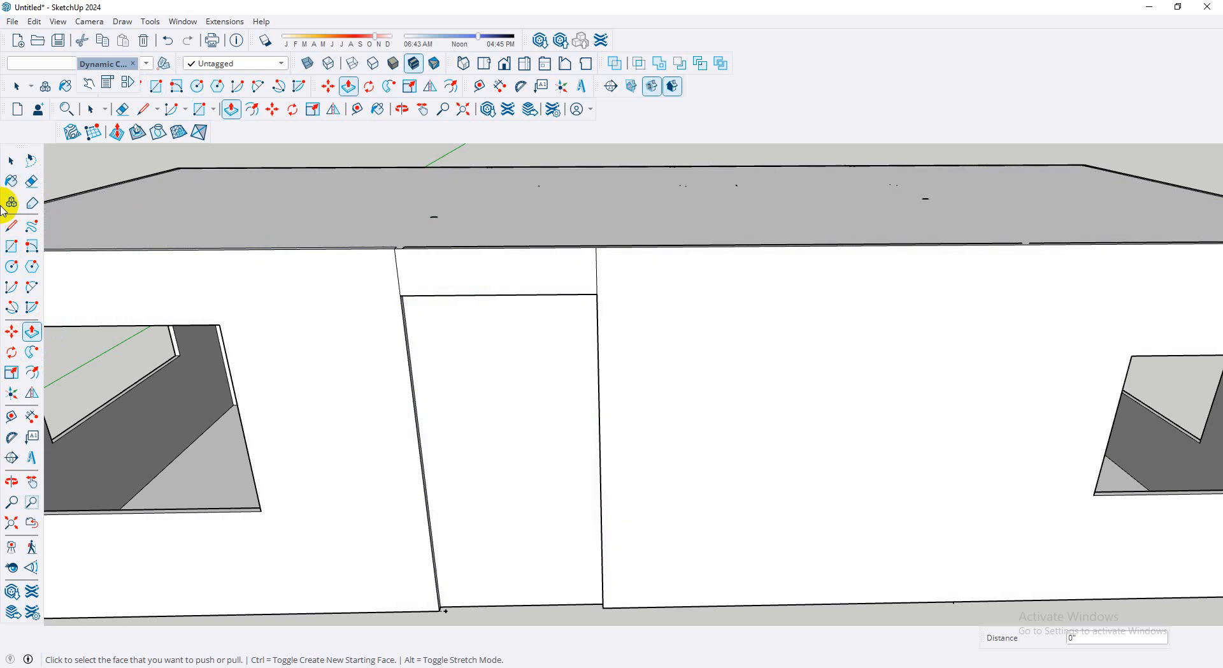
# - Try to erase the edges around the wall strip above the recessed front door panel
pyautogui.click(31, 181)
pyautogui.moveTo(450, 307)
pyautogui.mouseDown()
pyautogui.moveTo(437, 276)
pyautogui.moveTo(437, 345)
pyautogui.mouseUp()
pyautogui.moveTo(530, 333)
pyautogui.mouseDown(button='middle')
pyautogui.moveTo(503, 499)
pyautogui.moveTo(499, 474)
pyautogui.moveTo(573, 335)
pyautogui.moveTo(532, 327)
pyautogui.moveTo(525, 311)
pyautogui.moveTo(541, 363)
pyautogui.mouseUp(button='middle')
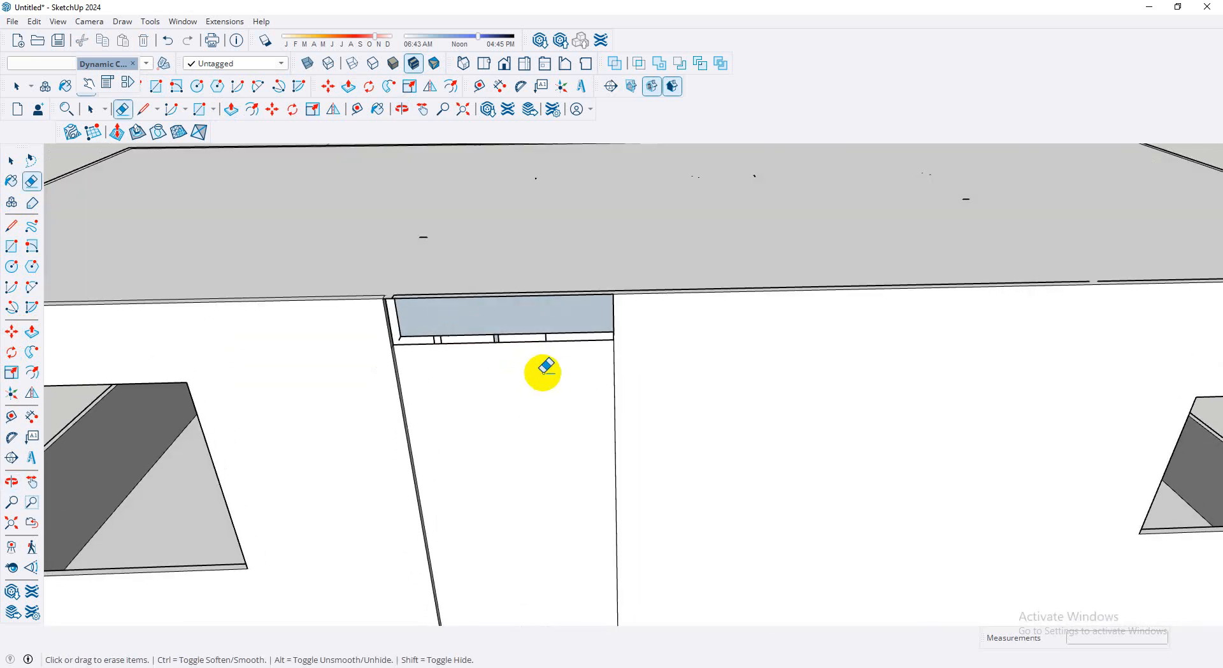
pyautogui.click(566, 331)
pyautogui.moveTo(765, 380)
pyautogui.mouseDown(button='middle')
pyautogui.moveTo(773, 390)
pyautogui.moveTo(671, 331)
pyautogui.moveTo(800, 445)
pyautogui.moveTo(749, 413)
pyautogui.moveTo(743, 371)
pyautogui.moveTo(789, 362)
pyautogui.moveTo(757, 358)
pyautogui.mouseUp(button='middle')
# - Draw a door rectangle about 22' 11" by 42' 10" just right of the recessed front panel and push it 10" through the wall
pyautogui.click(12, 246)
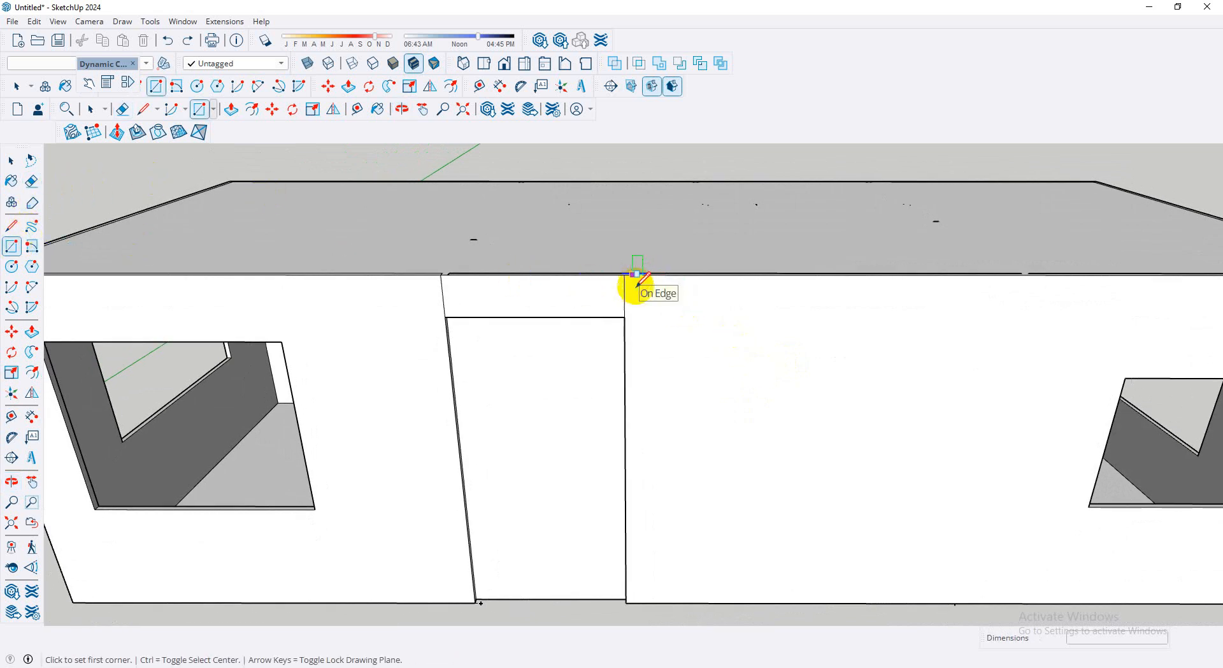
pyautogui.click(633, 314)
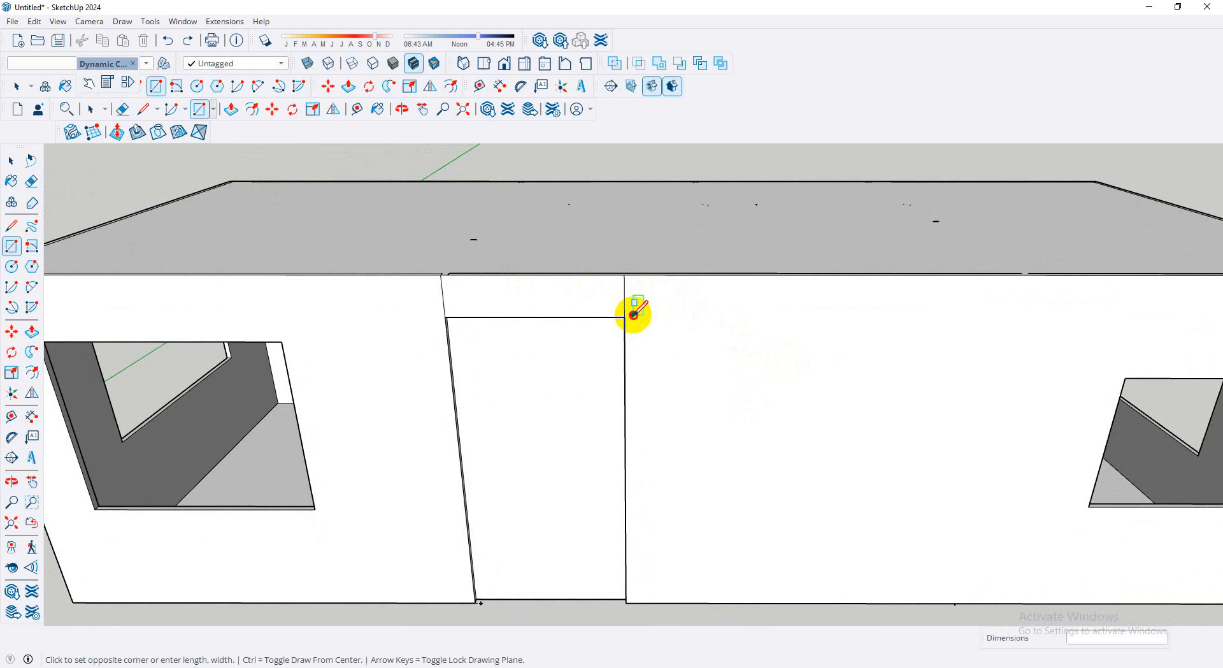
pyautogui.click(797, 603)
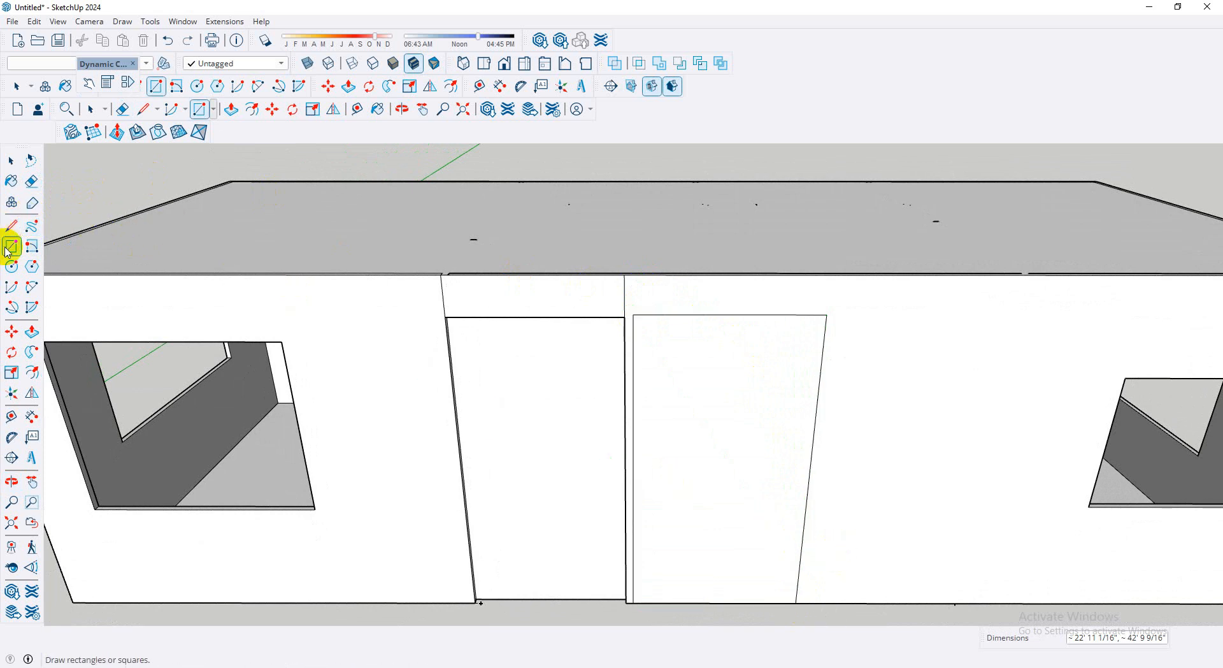
pyautogui.click(31, 332)
pyautogui.click(692, 477)
pyautogui.click(725, 457)
pyautogui.scroll(-1, 749, 463)
pyautogui.moveTo(750, 462)
pyautogui.mouseDown(button='middle')
pyautogui.moveTo(606, 491)
pyautogui.moveTo(429, 444)
pyautogui.moveTo(382, 491)
pyautogui.moveTo(600, 547)
pyautogui.moveTo(812, 503)
pyautogui.moveTo(751, 450)
pyautogui.mouseUp(button='middle')
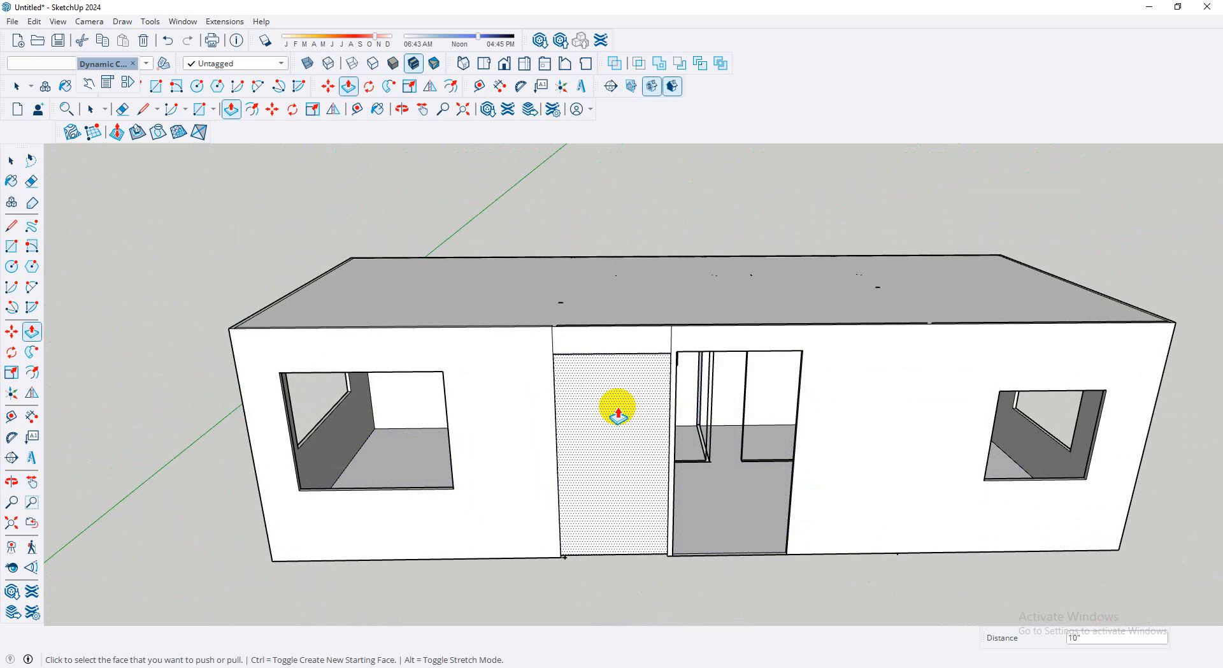
# - Draw a rectangle about 168' by 64' 2" over the building's top between diagonally opposite inner wall corners
pyautogui.moveTo(497, 331); pyautogui.dragTo(488, 408, button='middle')
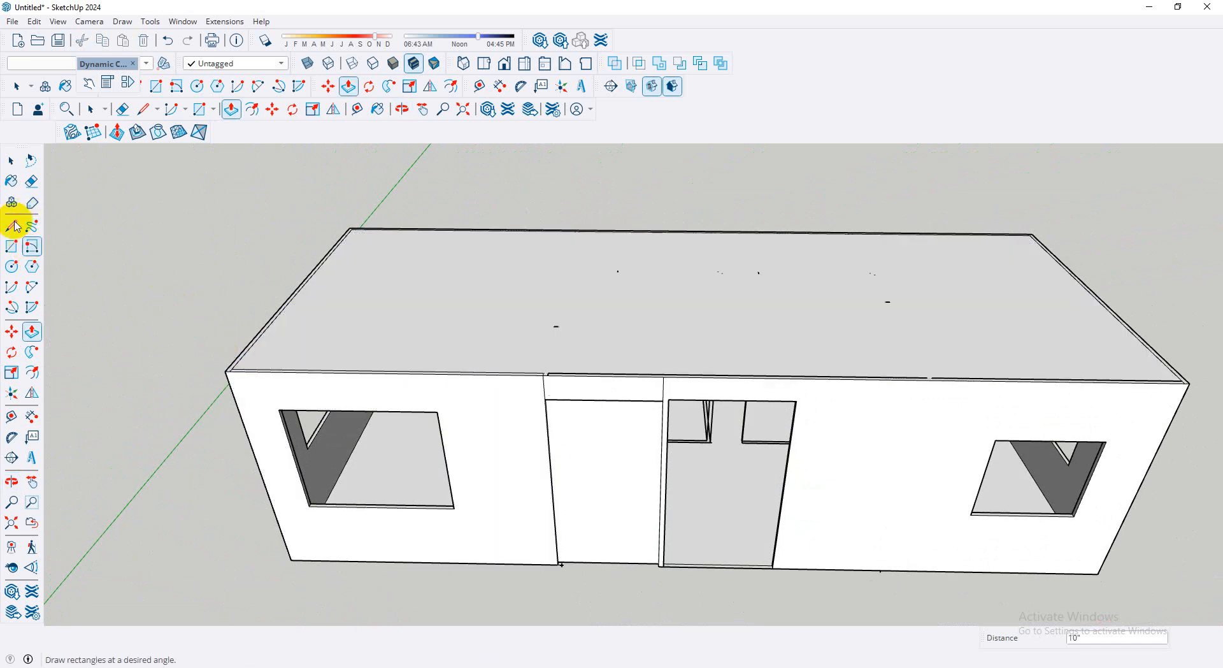
pyautogui.click(12, 247)
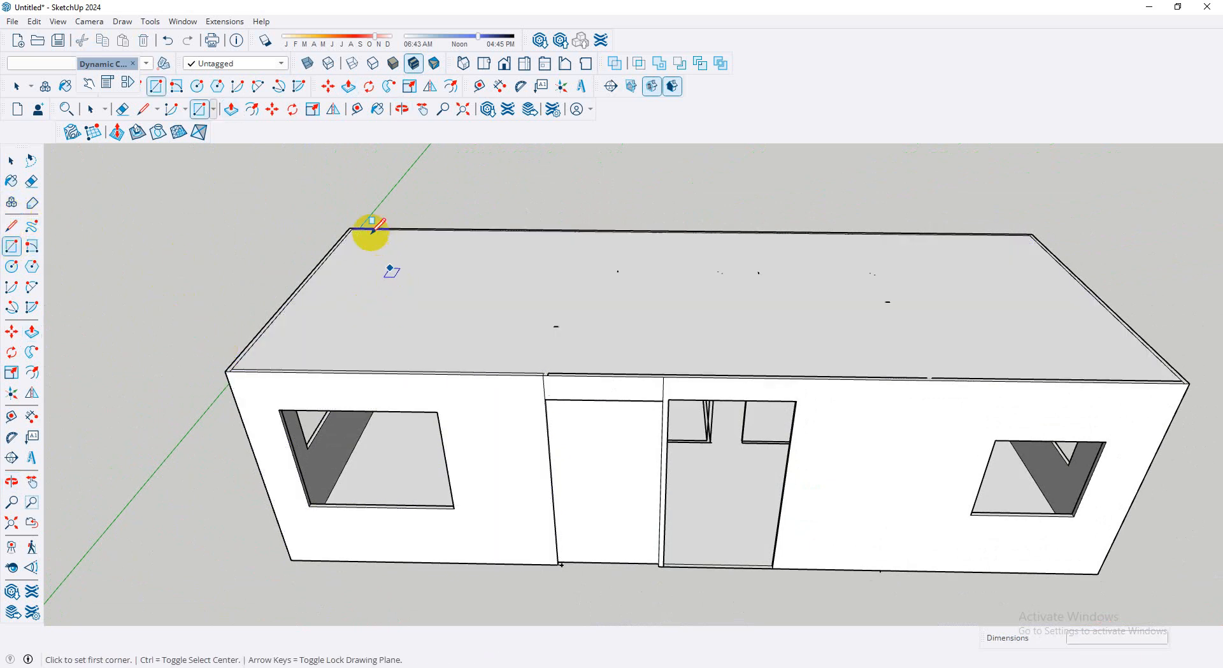
pyautogui.scroll(3, 355, 237)
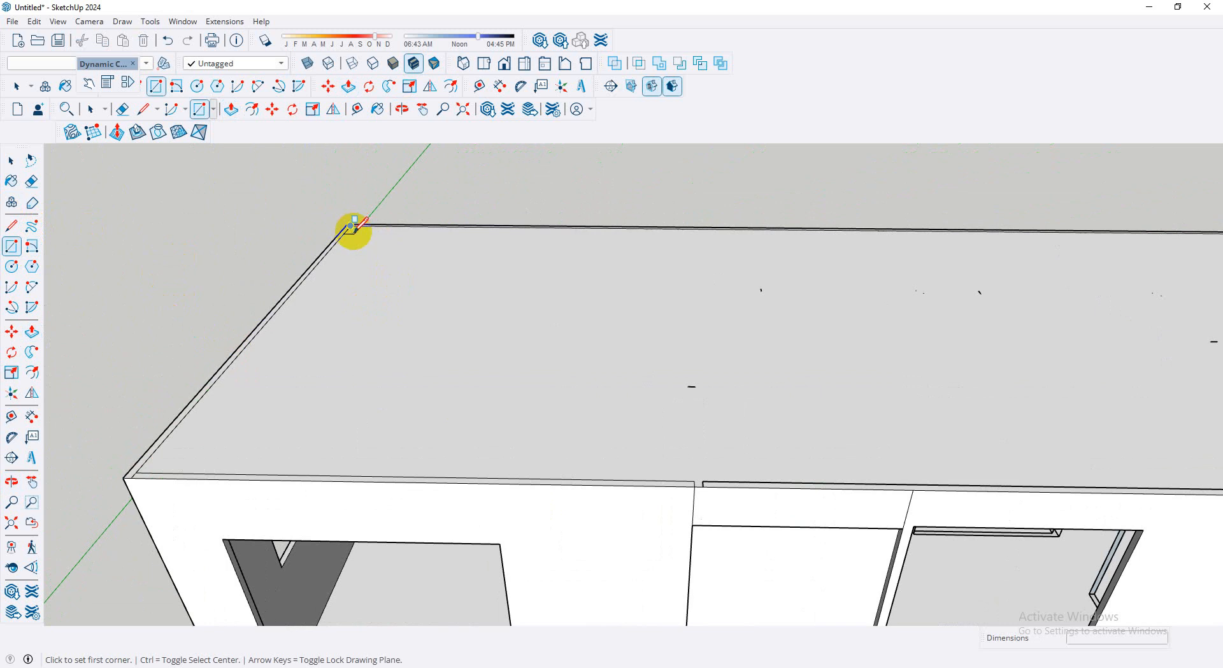
pyautogui.click(361, 236)
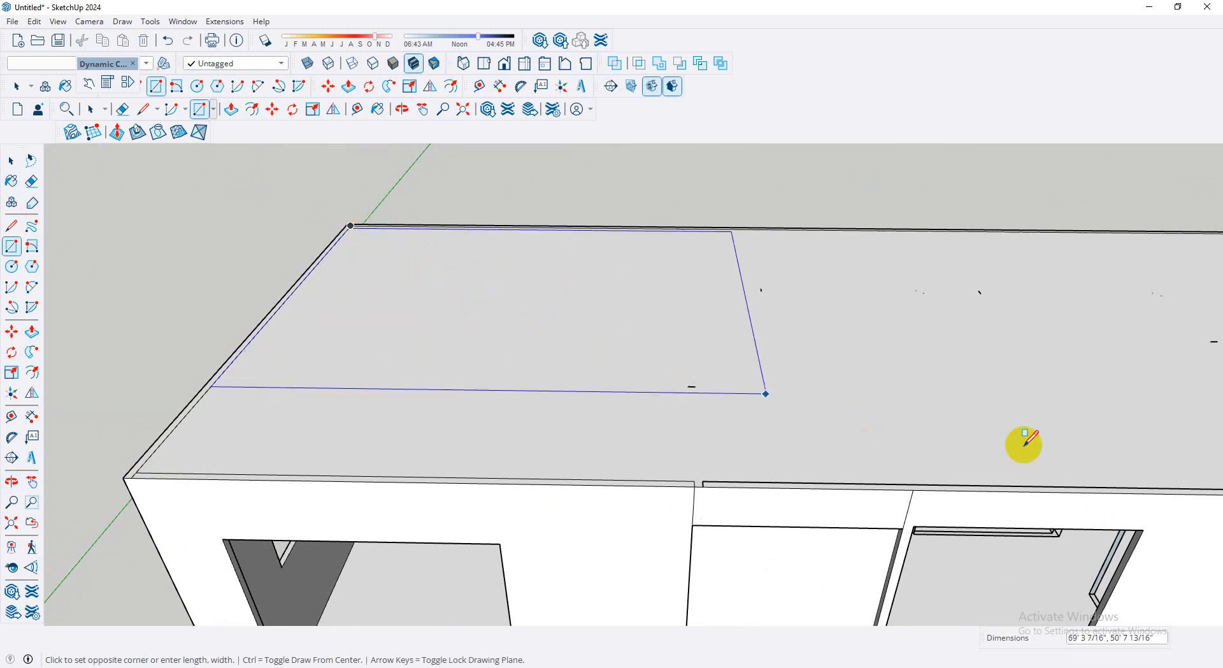
pyautogui.scroll(-3, 1041, 448)
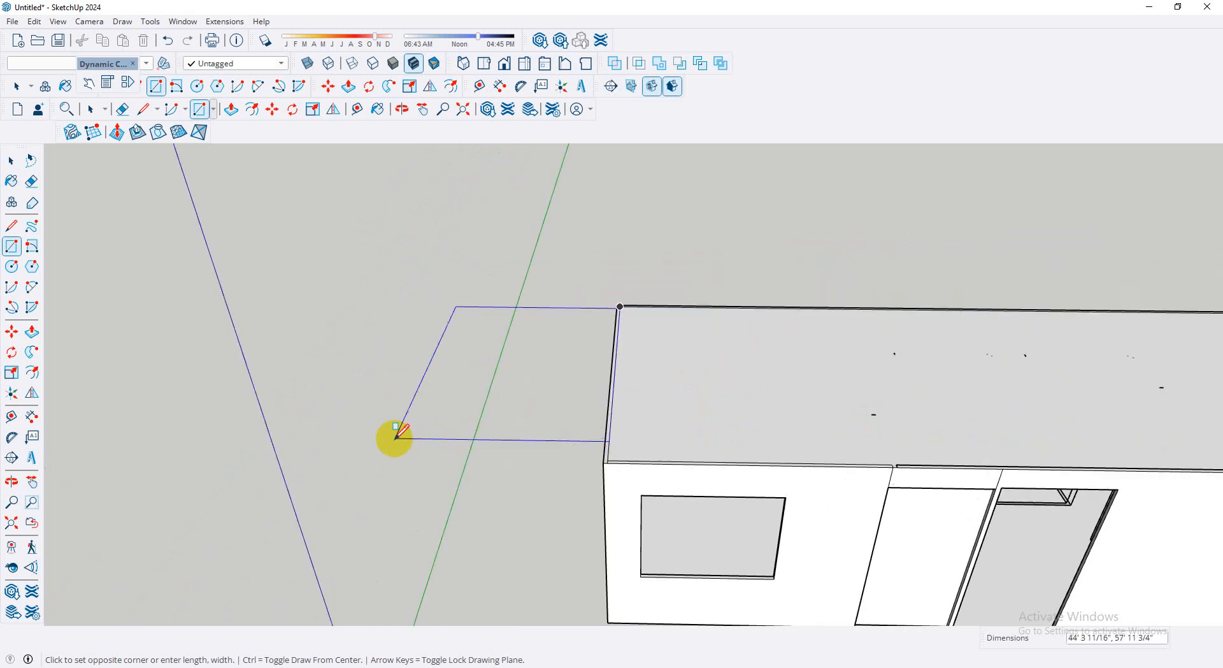
pyautogui.scroll(-4, 395, 439)
pyautogui.scroll(3, 909, 437)
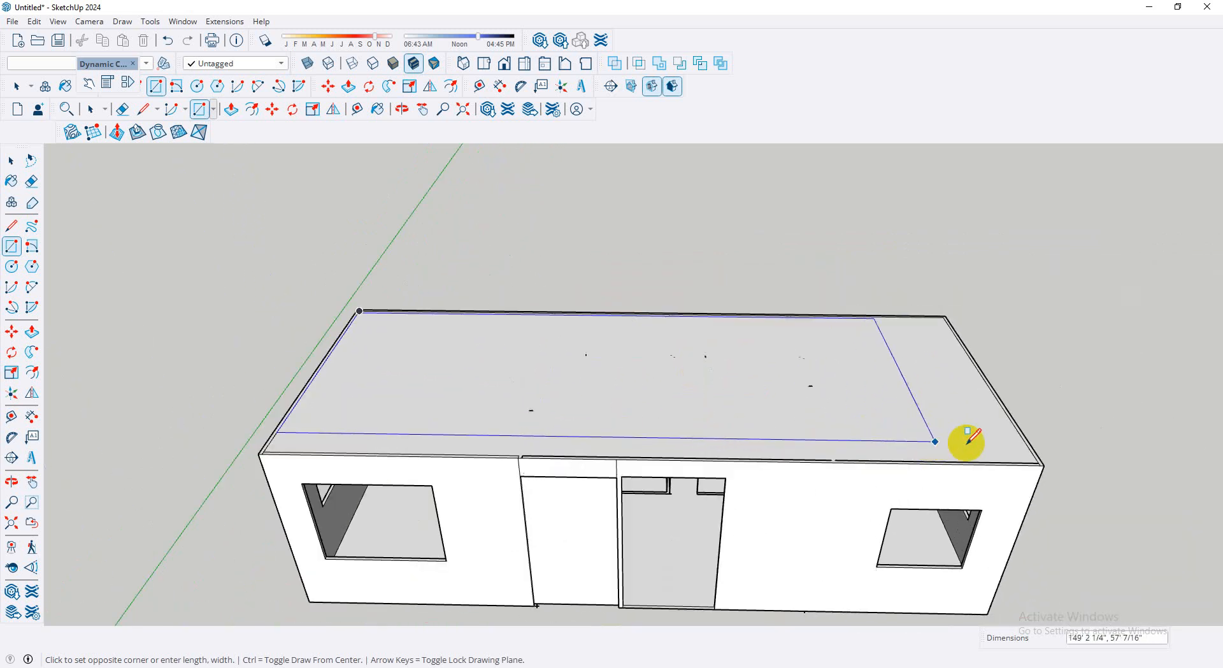
pyautogui.click(1038, 462)
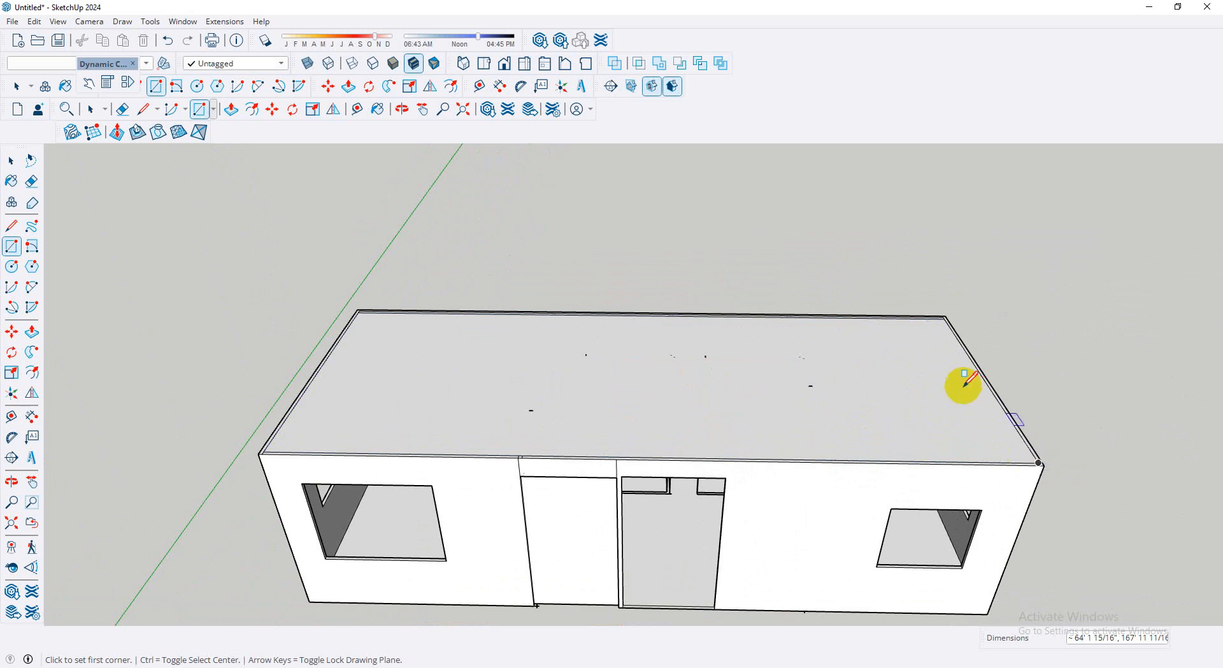
# - Offset the top face's outline inward by 30"
pyautogui.click(32, 331)
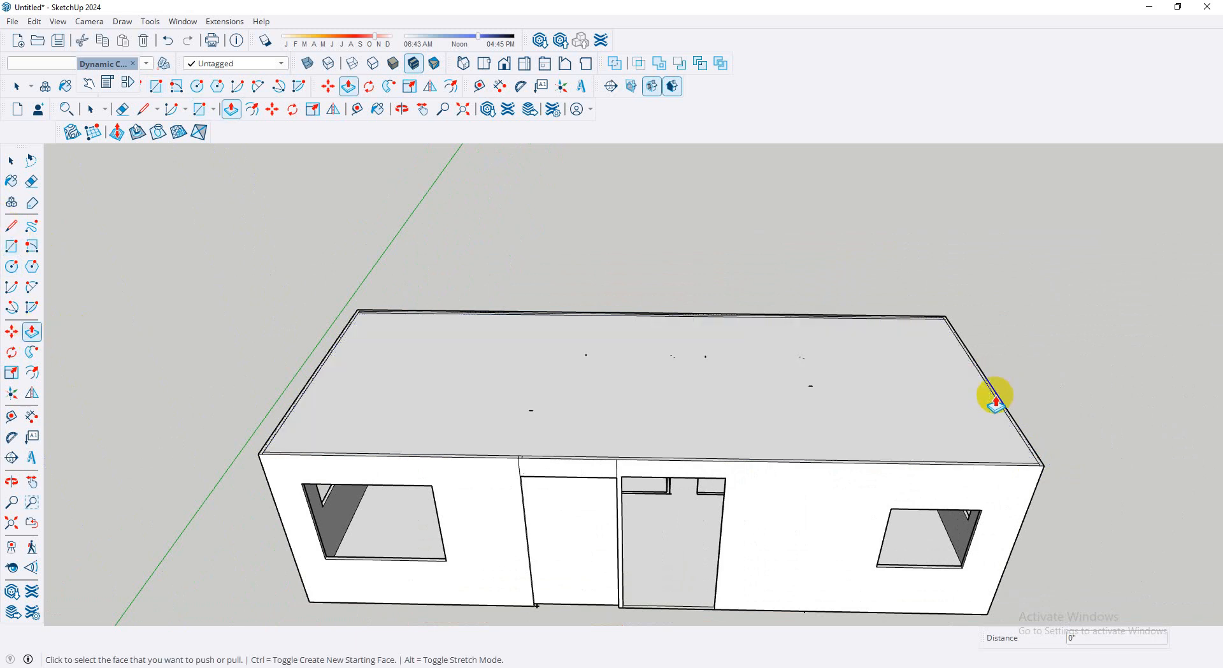
pyautogui.click(32, 372)
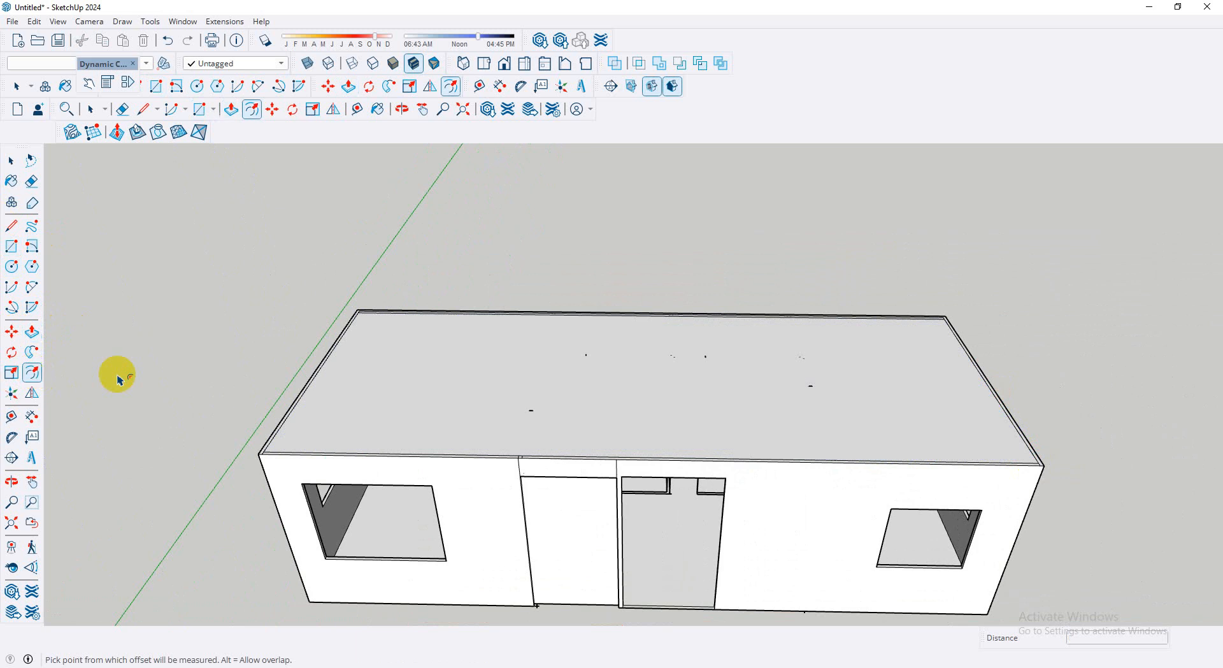
pyautogui.click(992, 401)
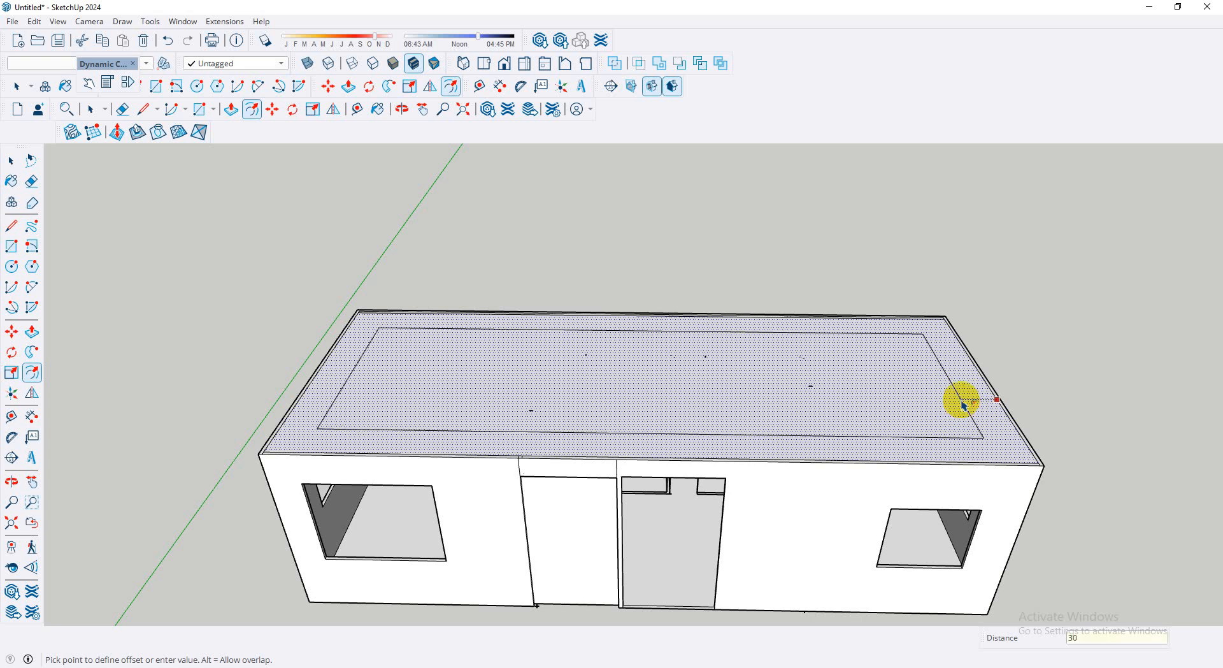
pyautogui.press('Return')
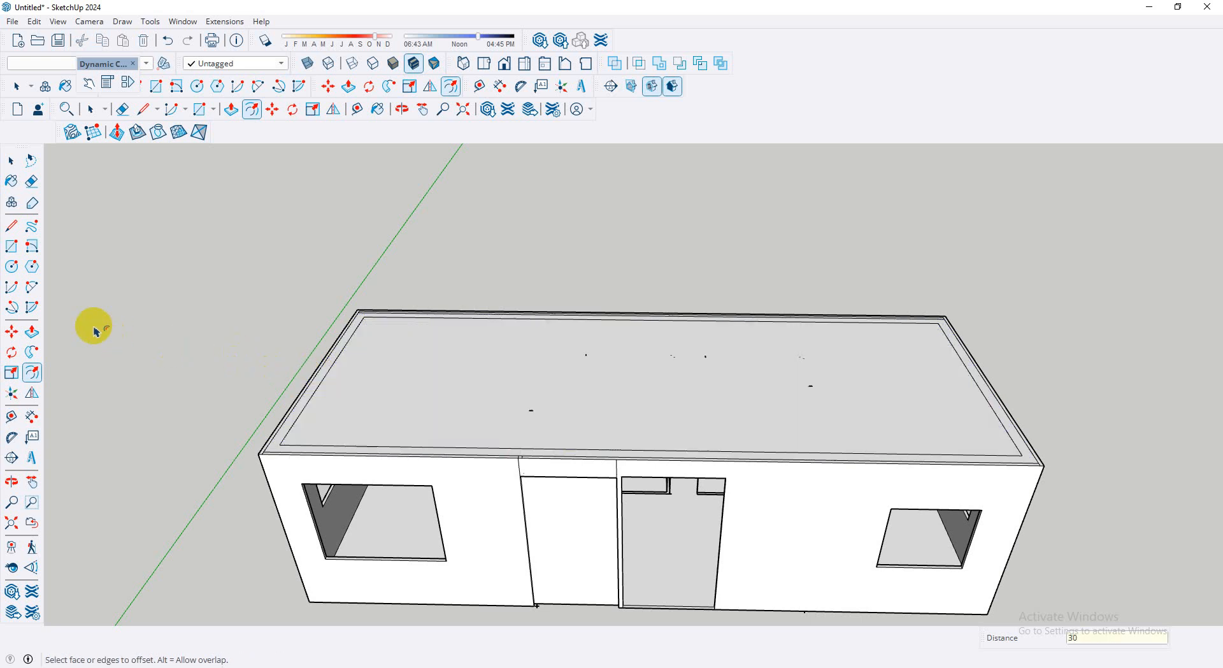
# - Pull the inner top face inside the offset outline up about 8' 2"
pyautogui.click(13, 245)
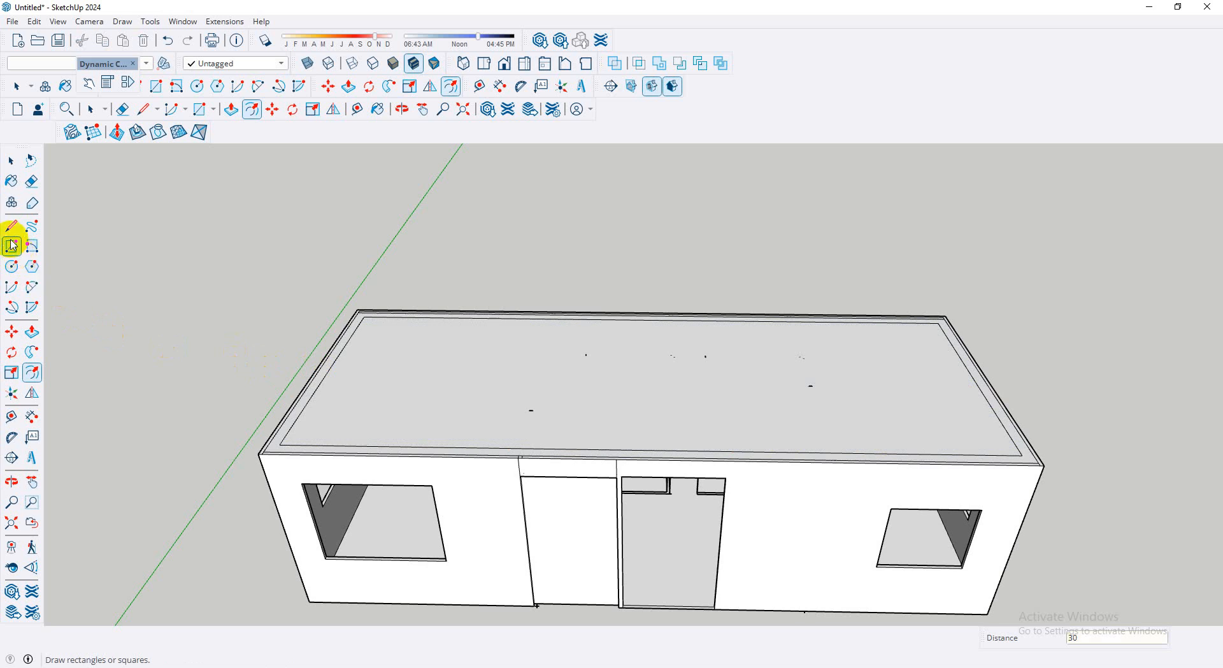
pyautogui.click(32, 331)
pyautogui.click(558, 408)
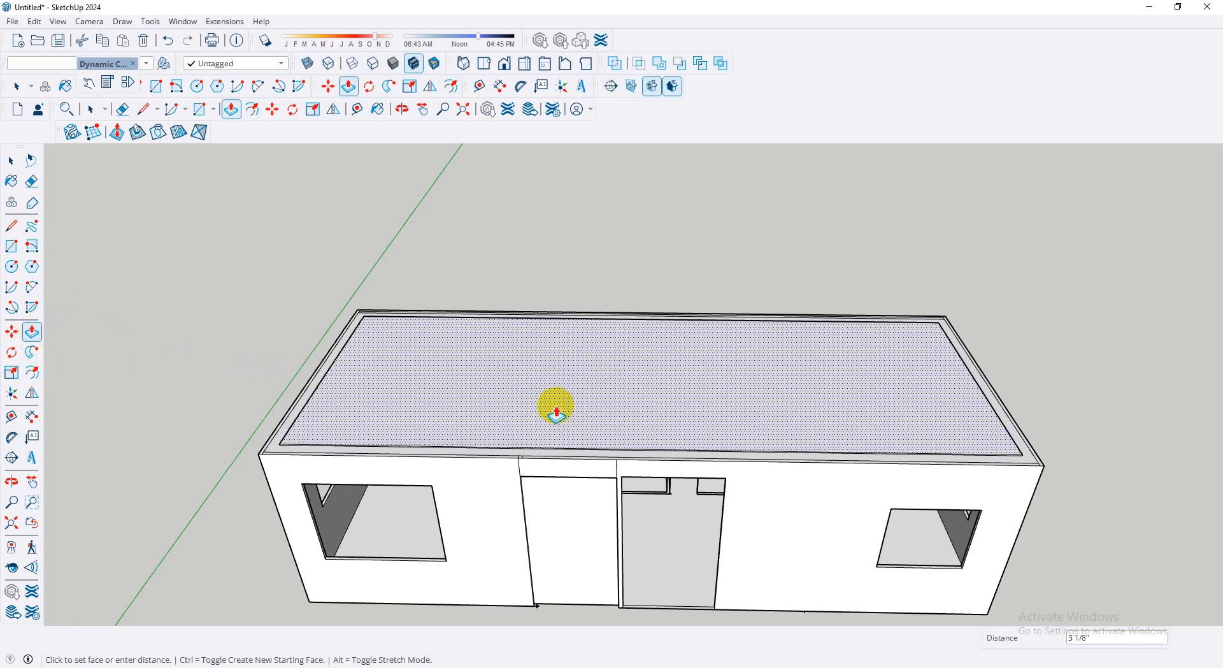
pyautogui.click(557, 412)
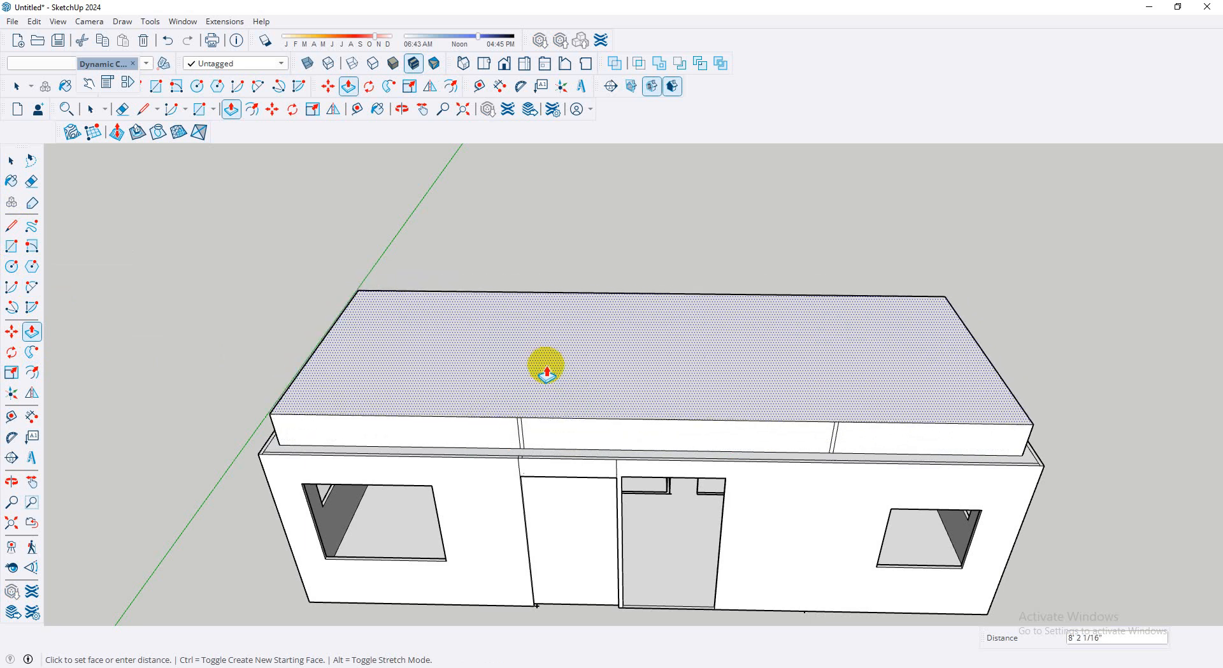
pyautogui.click(546, 369)
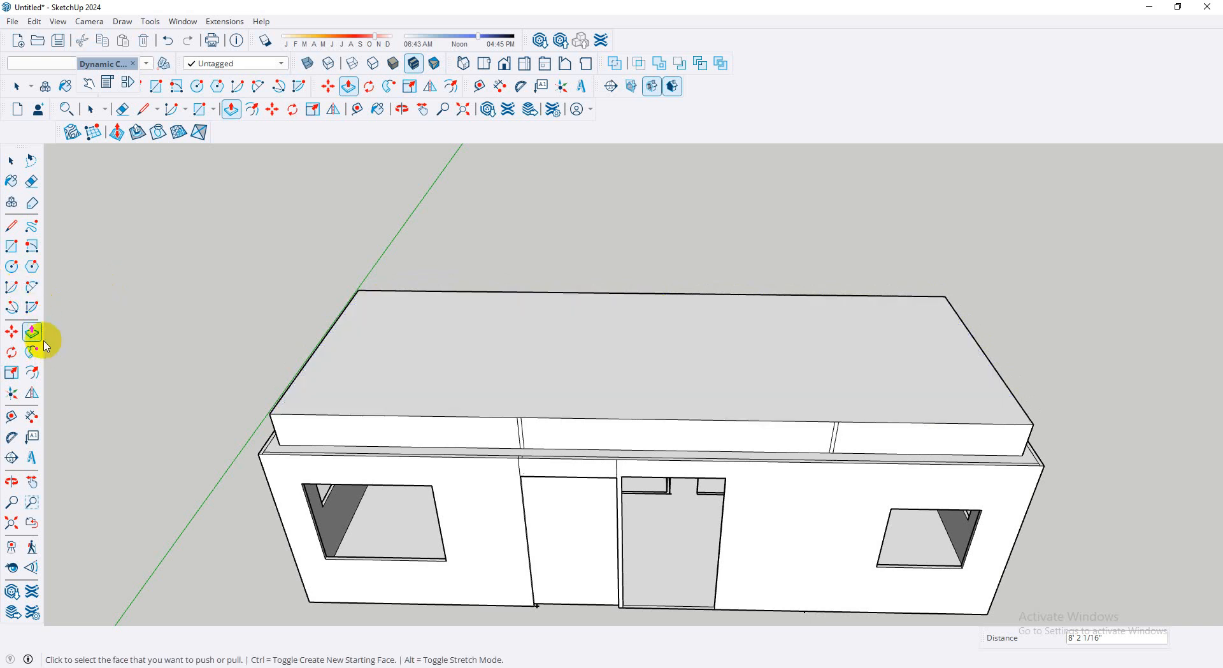
# - Offset the raised roof block's top outline inward by 10" and pull the resulting rim up about 12' 2" as a parapet
pyautogui.click(32, 372)
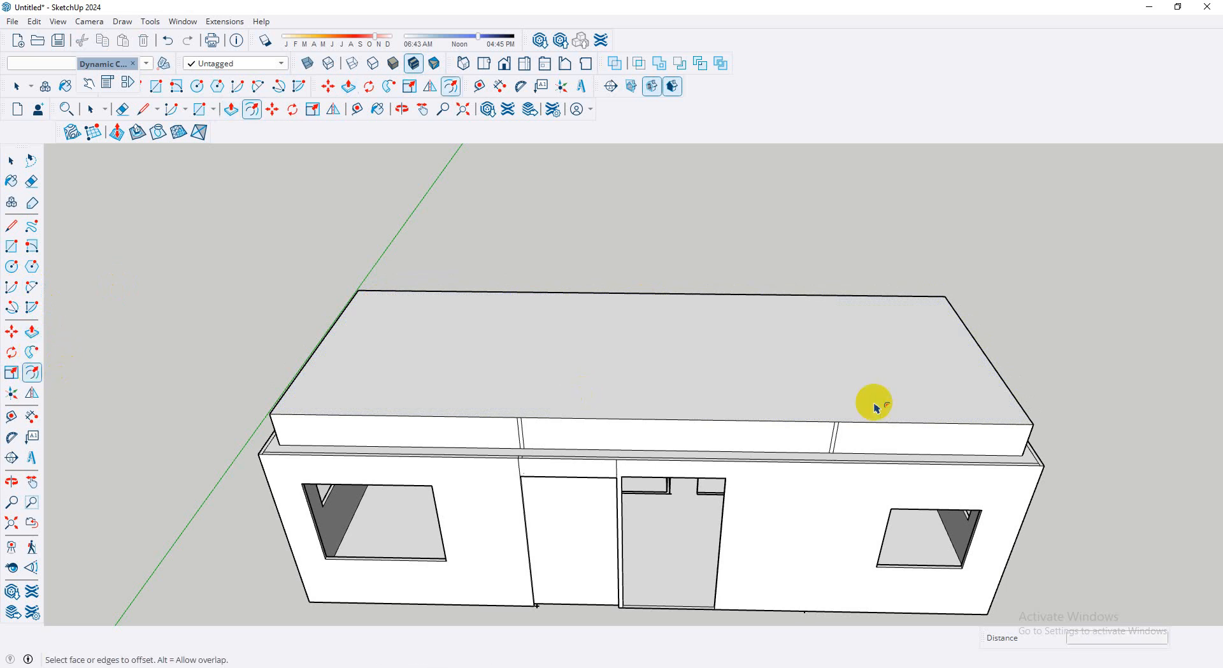
pyautogui.click(992, 370)
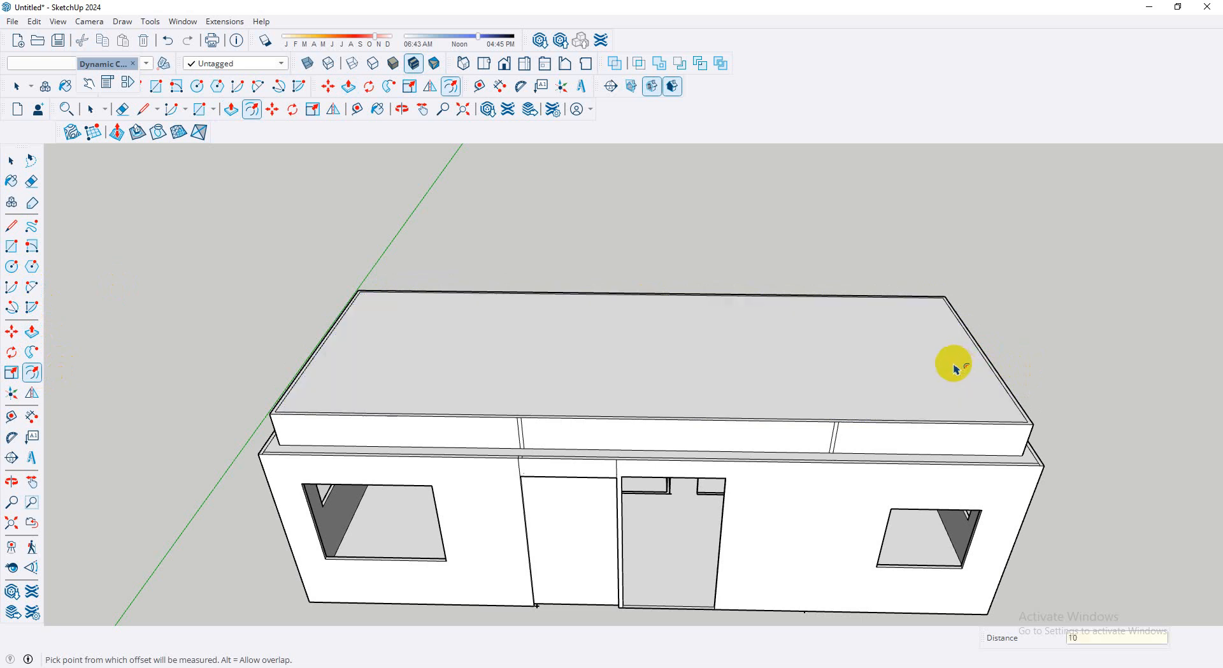
pyautogui.click(32, 332)
pyautogui.scroll(5, 1049, 391)
pyautogui.scroll(1, 1042, 418)
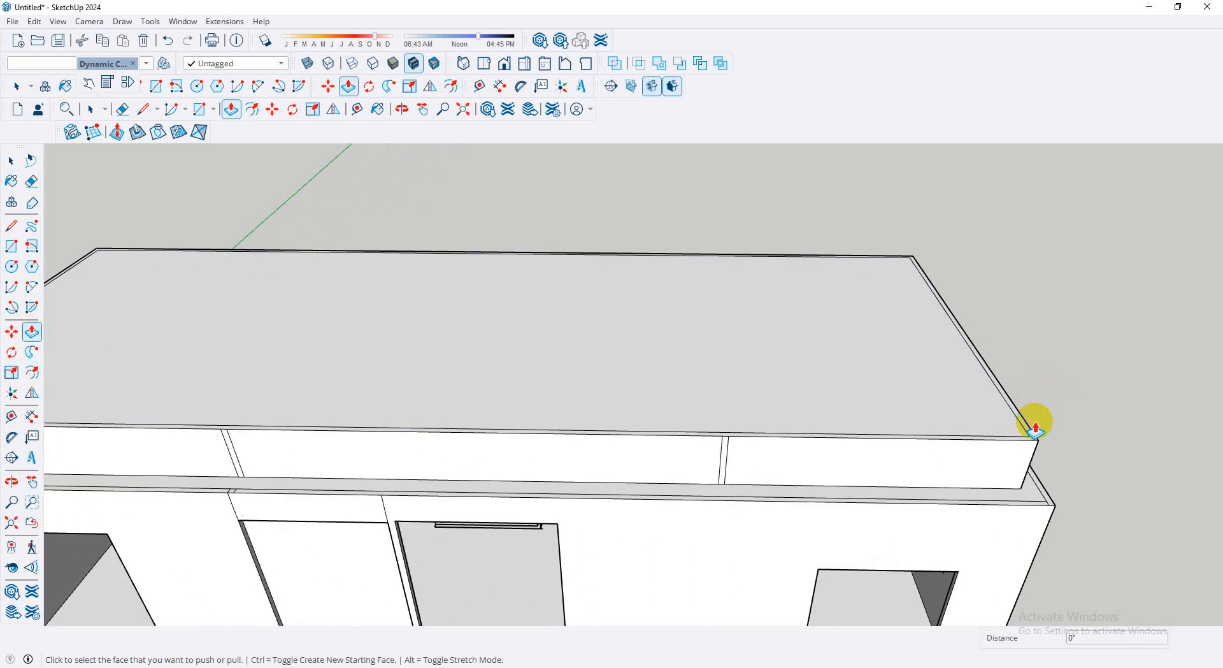
pyautogui.click(1028, 431)
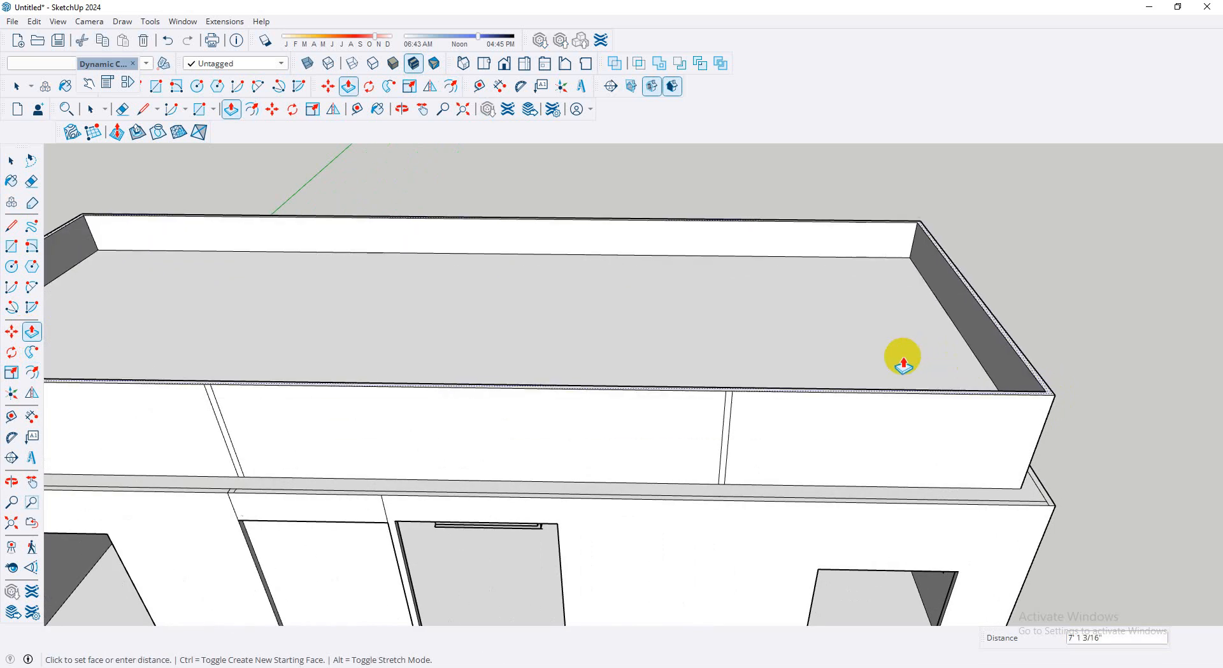
pyautogui.scroll(-2, 898, 358)
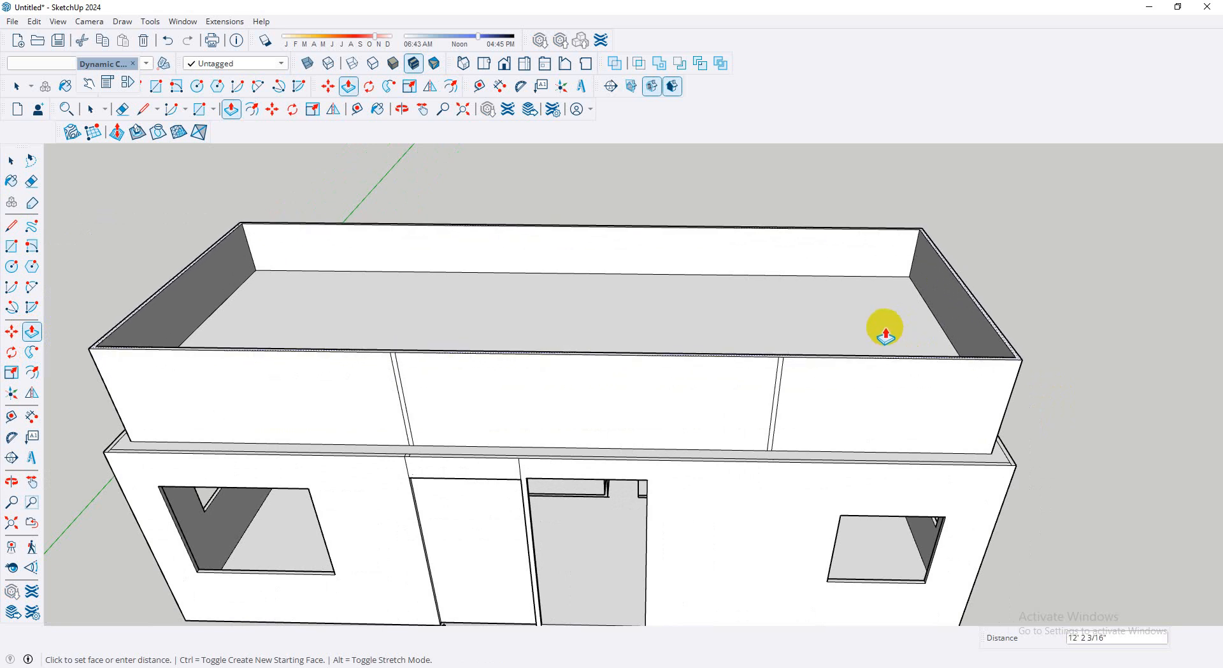
pyautogui.click(885, 329)
# - Draw a rectangle about 31' 5" by 34' 2" on the roof floor inside the parapet, toward the building's right end
pyautogui.scroll(-4, 727, 414)
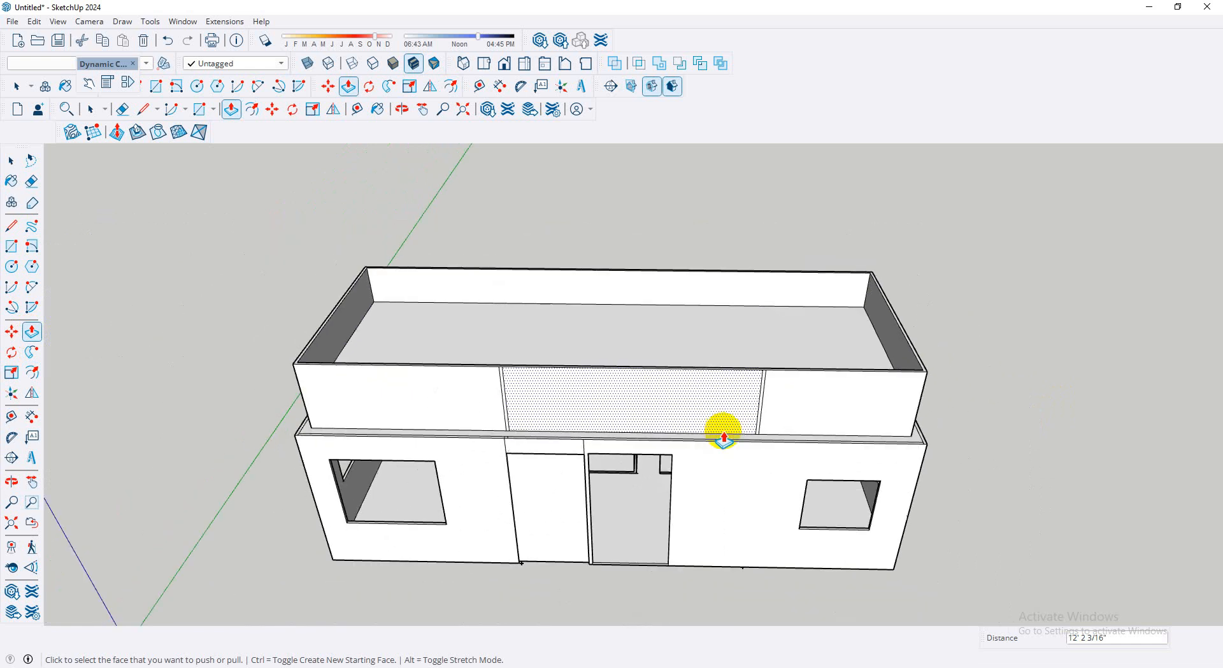
pyautogui.moveTo(658, 463); pyautogui.dragTo(674, 427, button='middle')
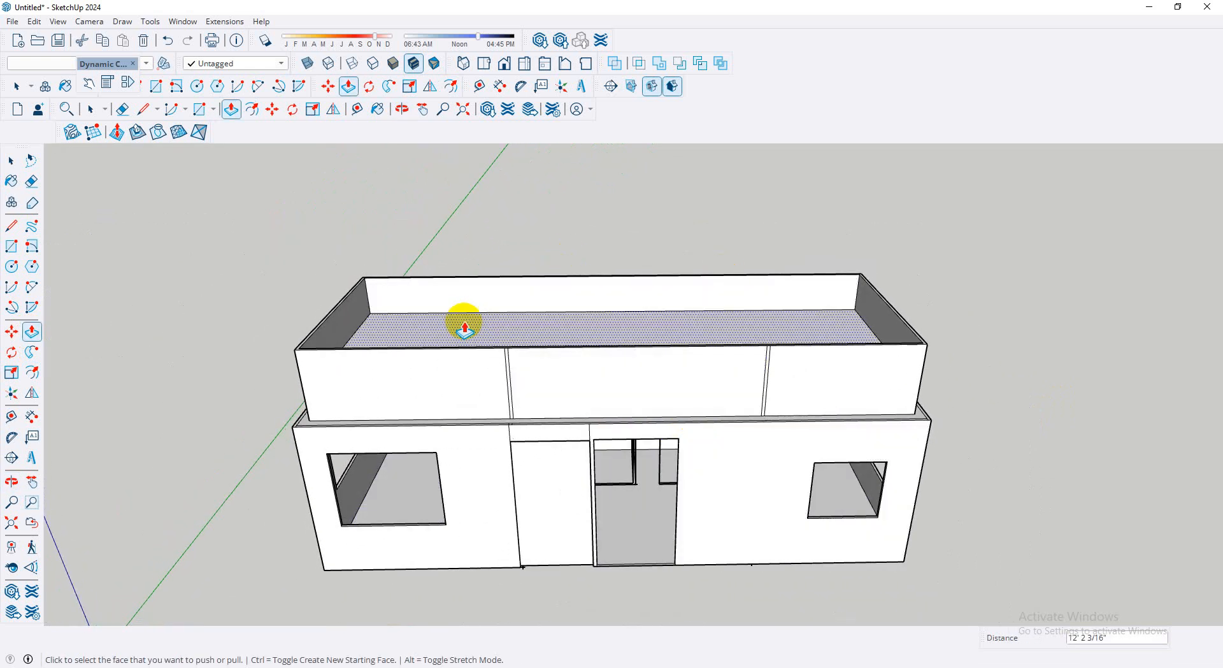
pyautogui.moveTo(467, 319); pyautogui.dragTo(574, 382, button='middle')
pyautogui.click(11, 246)
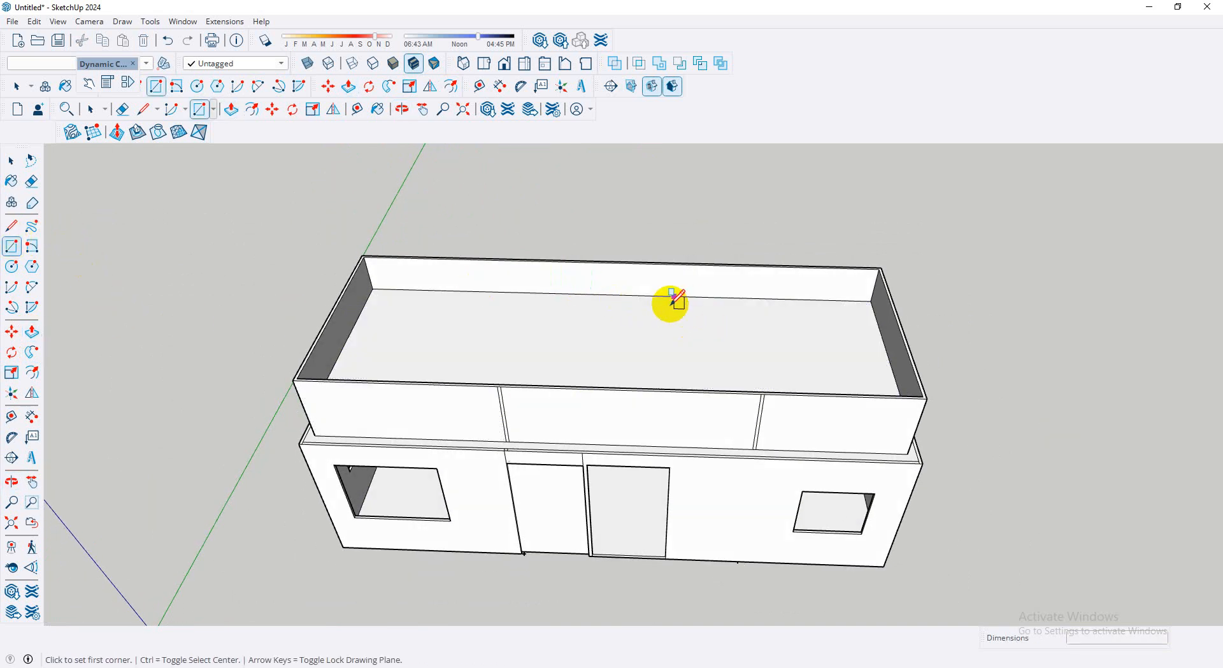
pyautogui.moveTo(709, 358); pyautogui.dragTo(736, 338, button='middle')
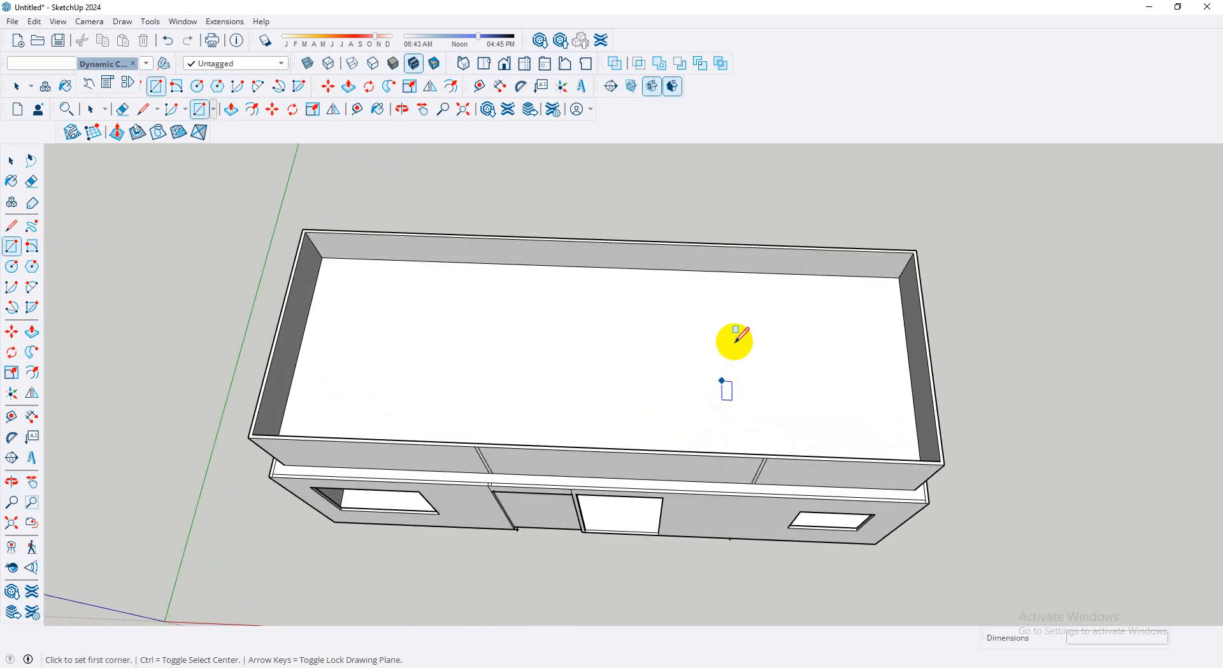
pyautogui.click(717, 304)
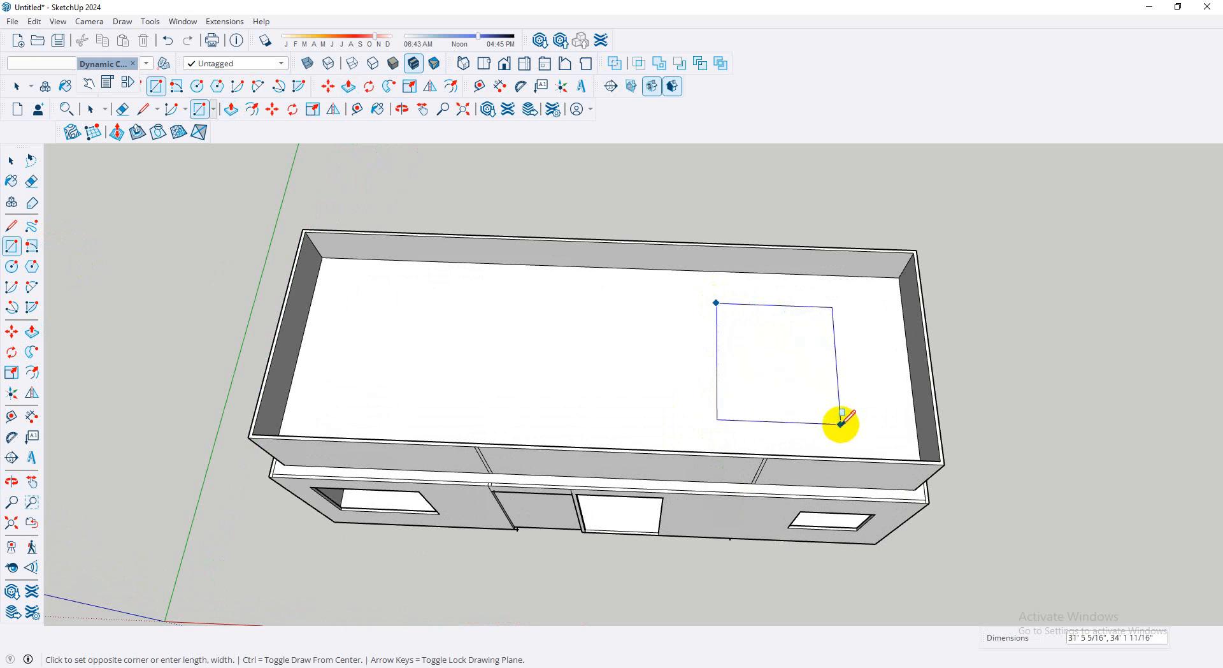
pyautogui.click(842, 424)
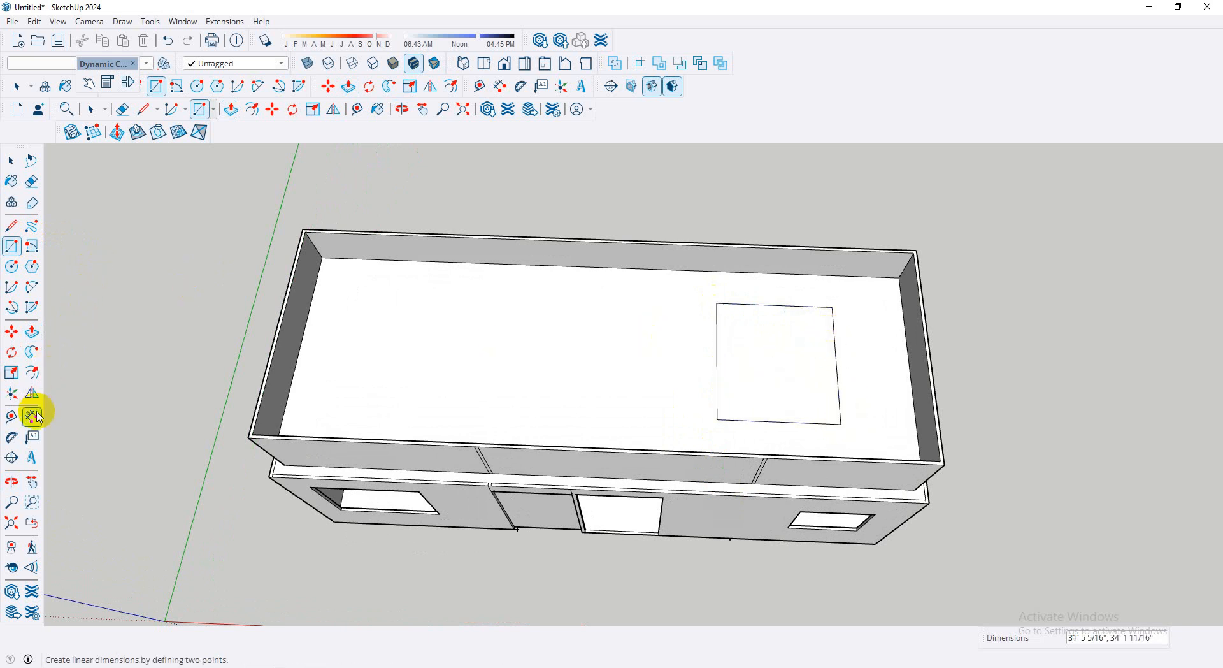
# - Offset the roof rectangle's outline inward by 20" and pull the resulting border up about 58' to form a hollow tower
pyautogui.click(32, 372)
pyautogui.click(829, 361)
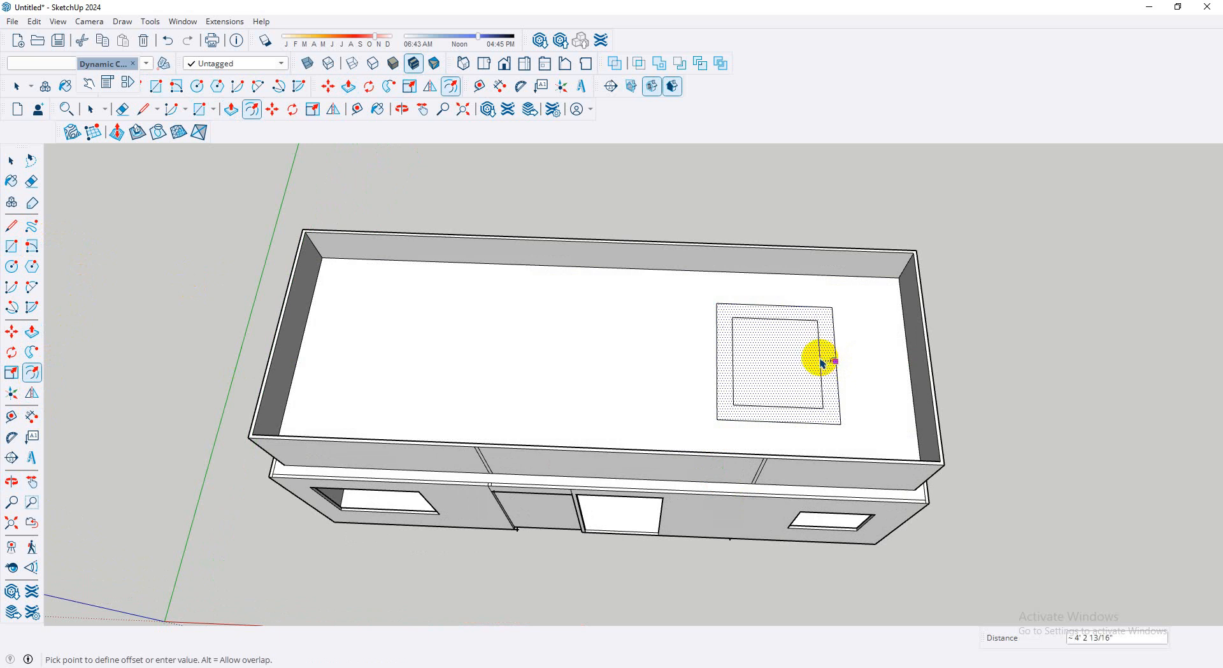
pyautogui.press('Return')
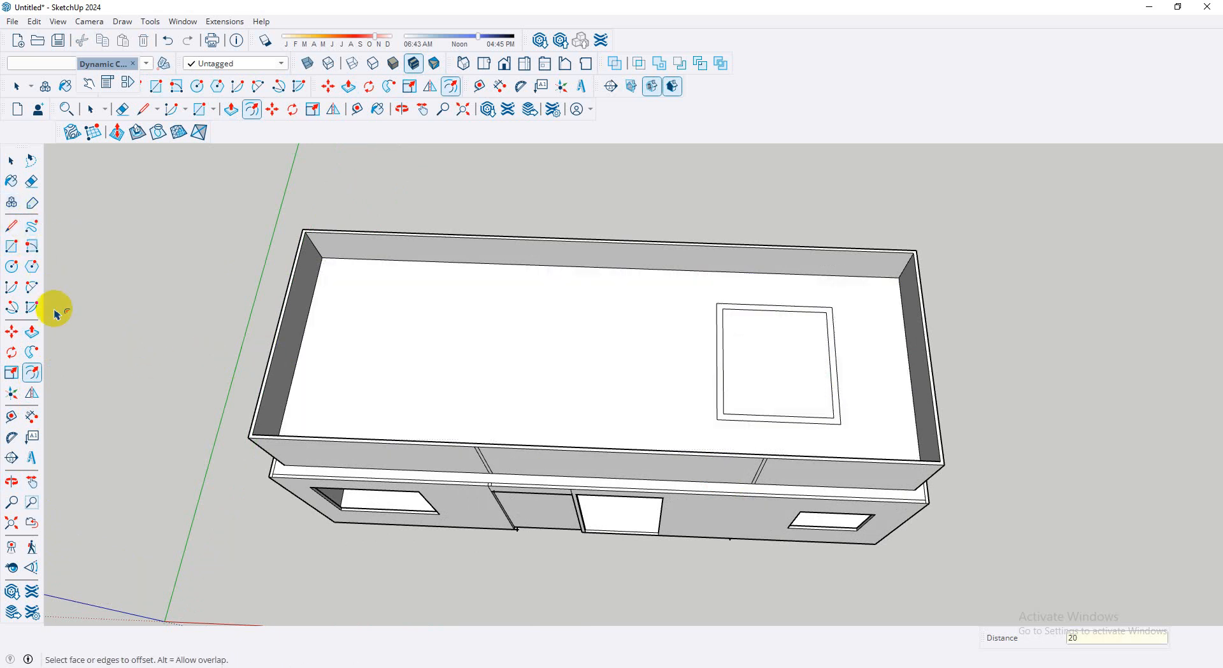
pyautogui.click(31, 332)
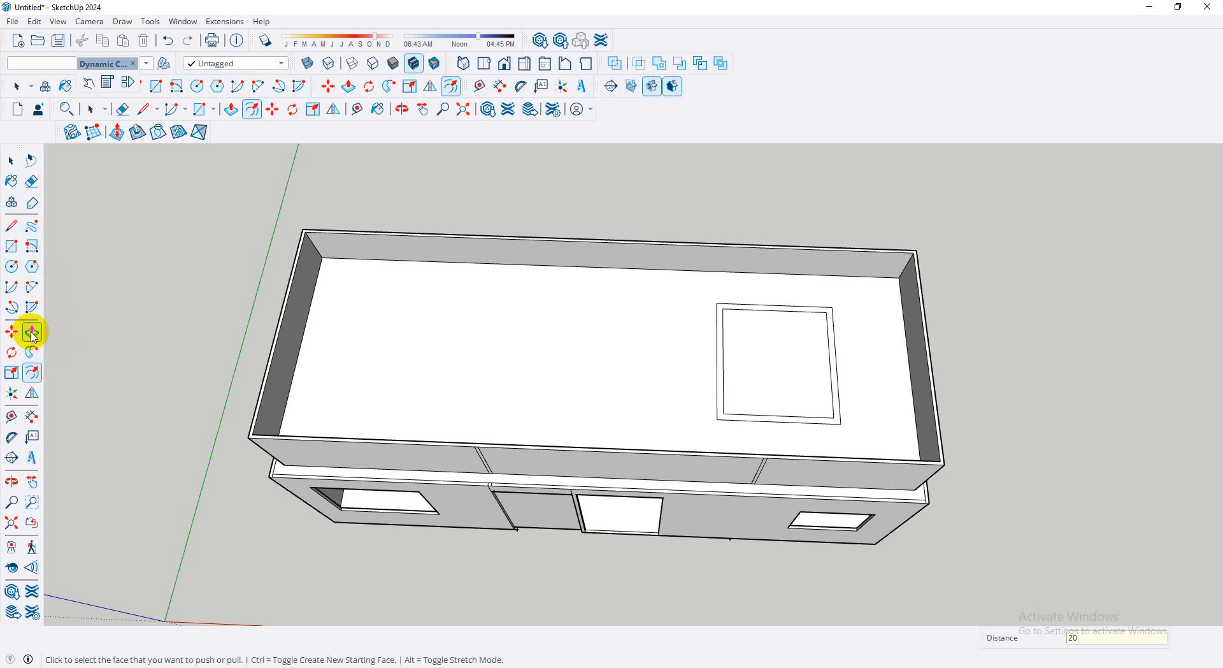
pyautogui.click(832, 363)
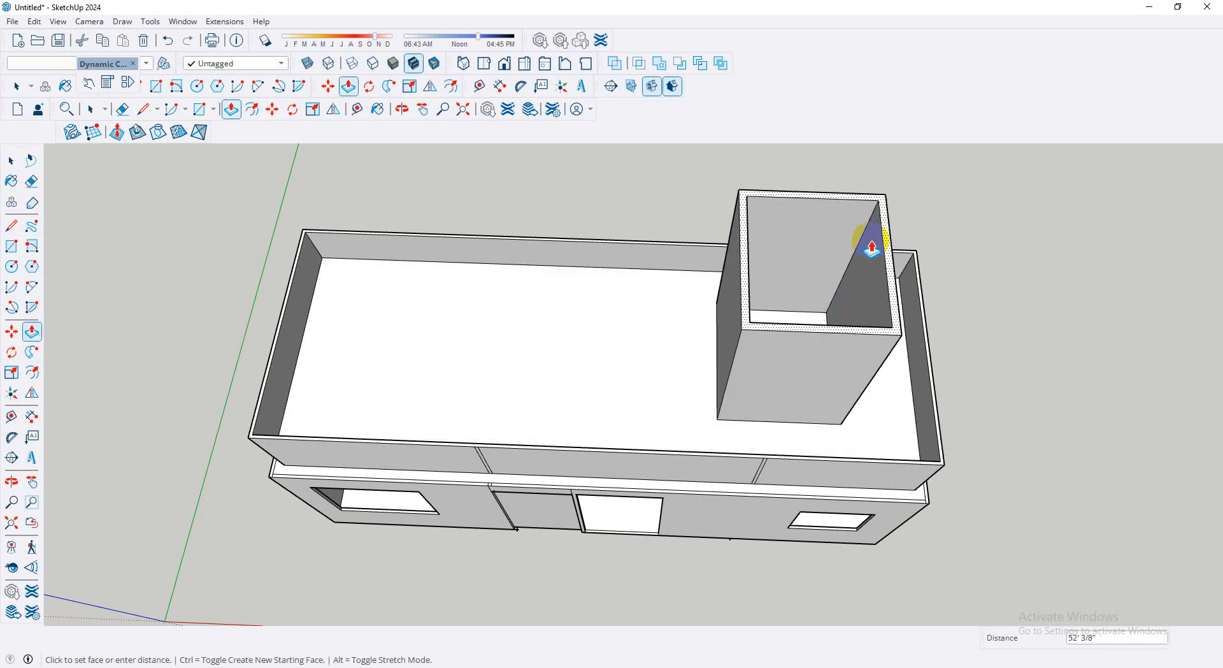
pyautogui.click(887, 235)
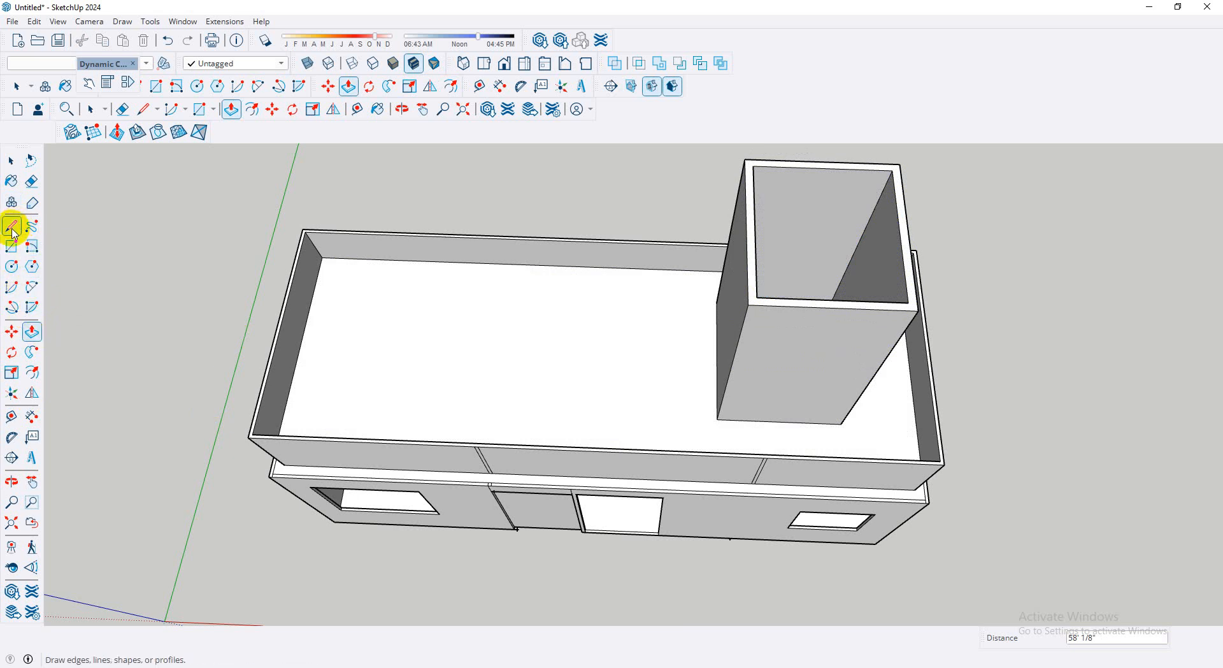
# - Close the tower's open top with a rectangle drawn between its diagonally opposite inner corners
pyautogui.click(13, 247)
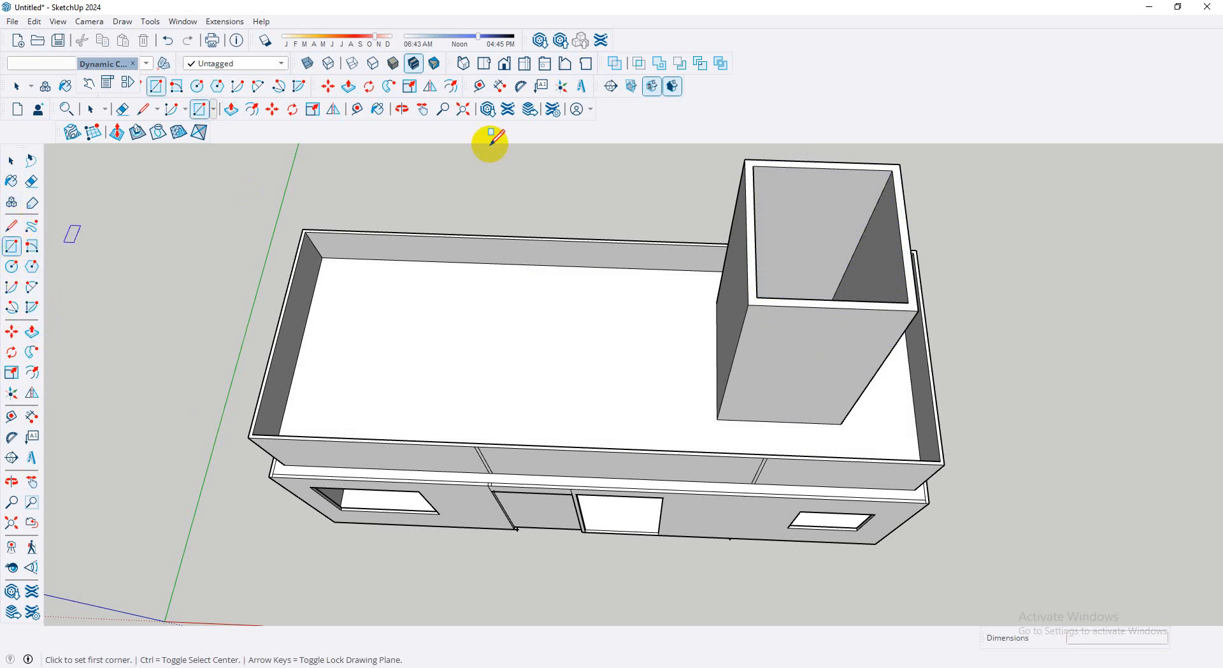
pyautogui.click(754, 166)
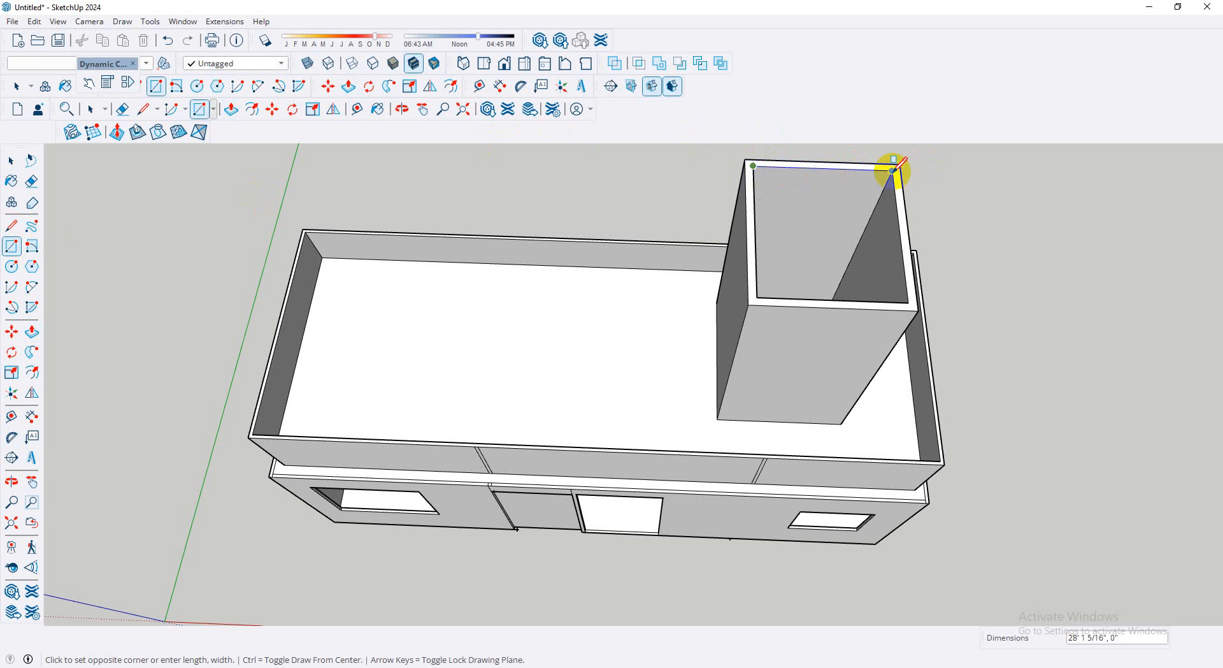
pyautogui.click(910, 302)
pyautogui.moveTo(811, 235); pyautogui.dragTo(760, 154, button='middle')
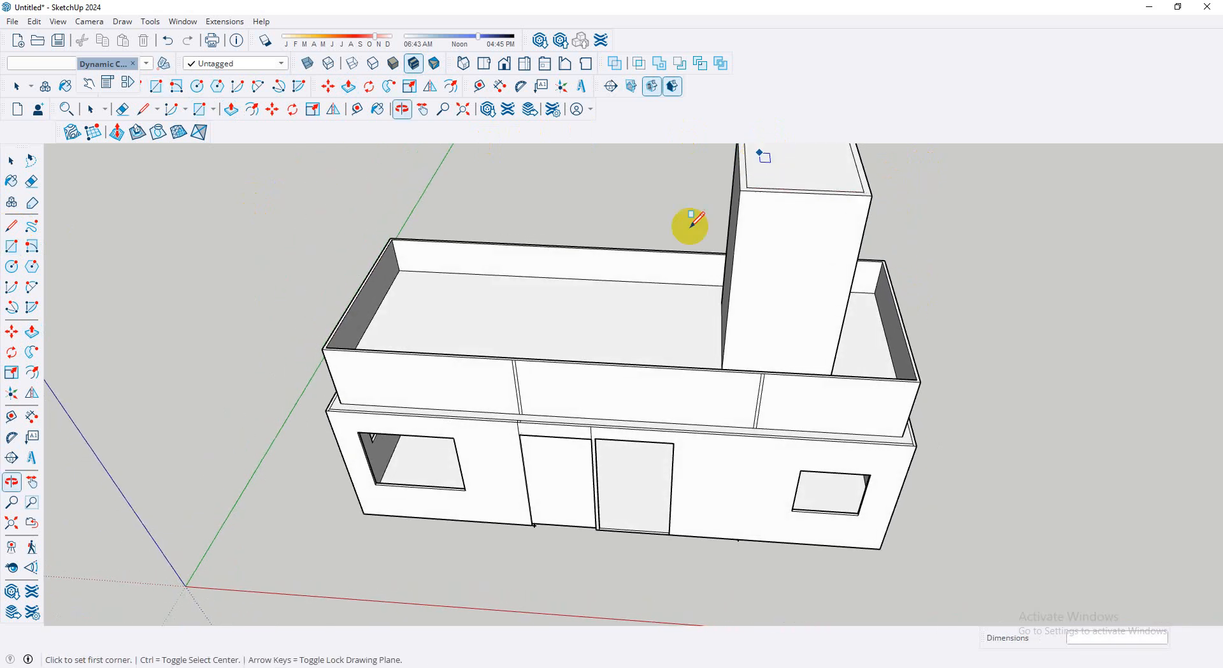
pyautogui.scroll(-4, 607, 325)
pyautogui.moveTo(605, 328)
pyautogui.mouseDown(button='middle')
pyautogui.moveTo(729, 273)
pyautogui.moveTo(658, 300)
pyautogui.mouseUp(button='middle')
pyautogui.scroll(3, 561, 393)
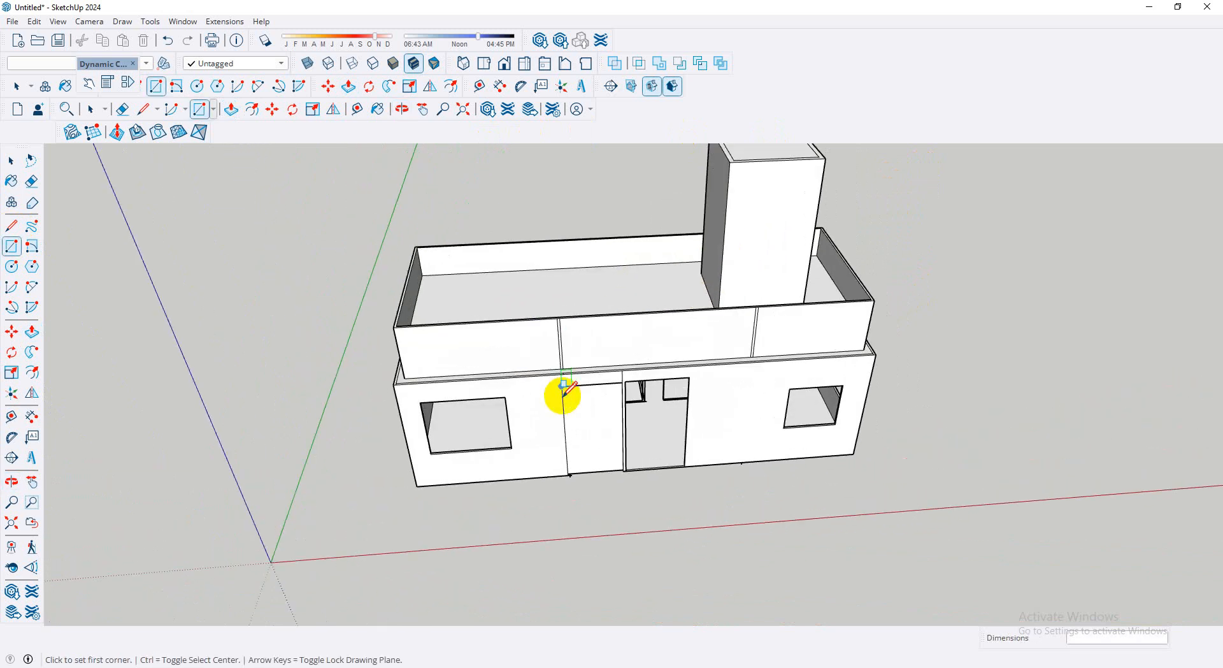
pyautogui.scroll(-2, 560, 396)
pyautogui.moveTo(737, 341); pyautogui.dragTo(836, 288, button='middle')
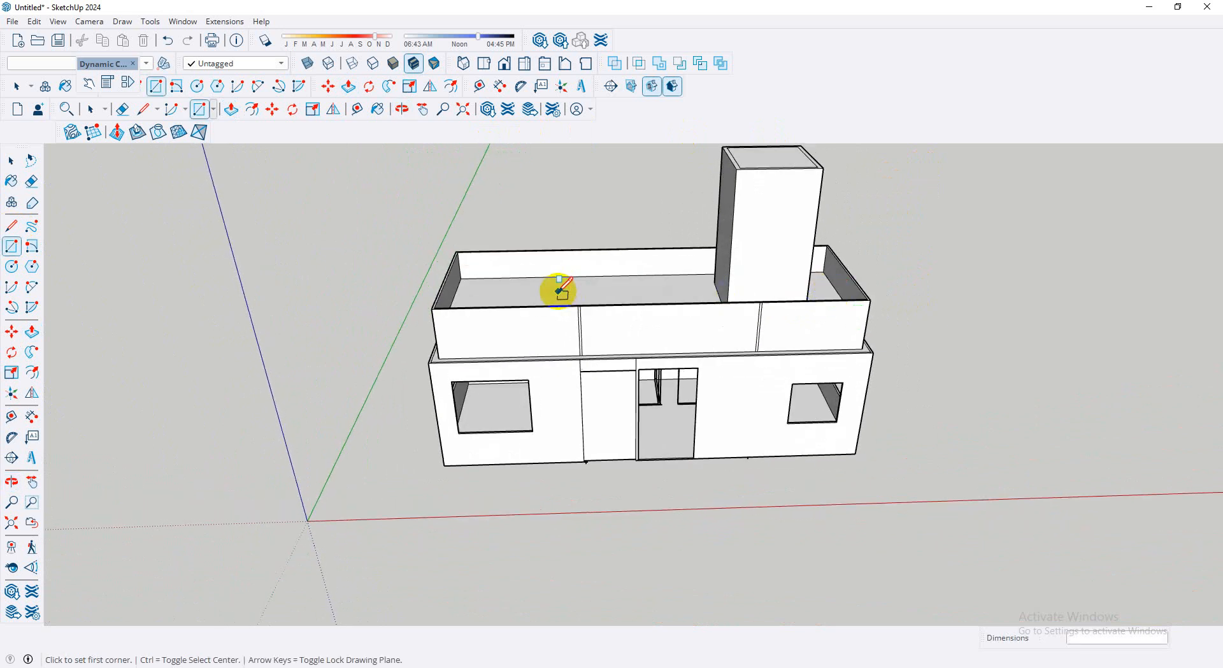
pyautogui.scroll(2, 557, 287)
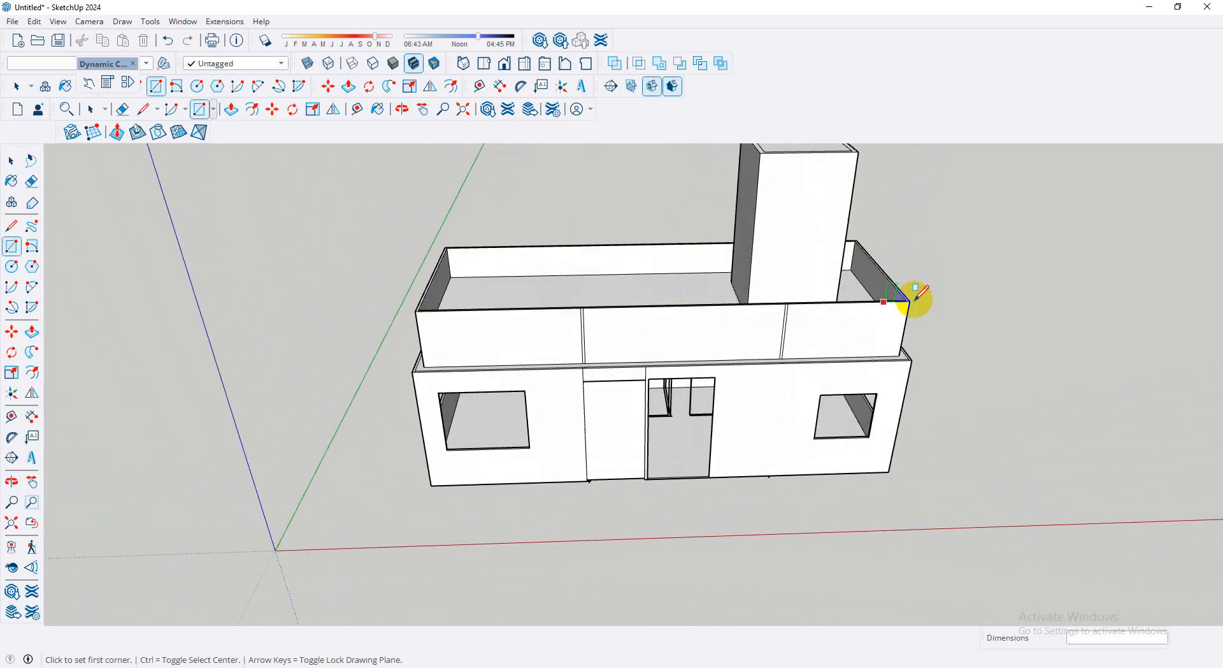